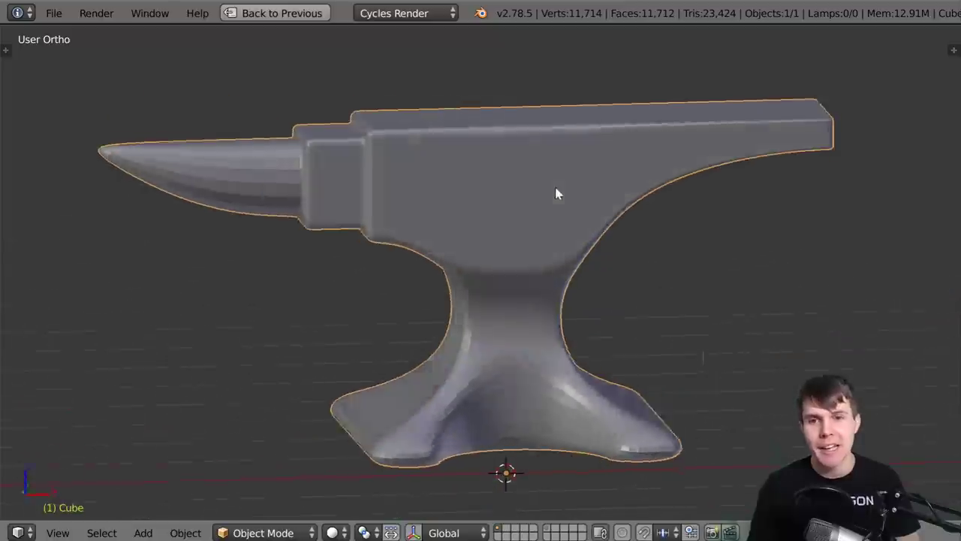
Examine the smoothed anvil's base, arch and feet from several angles
{"action": "scroll", "coordinate": [534, 189], "scroll_direction": "up", "scroll_amount": 4}
{"action": "key", "text": "Tab"}
{"action": "mouse_move", "coordinate": [505, 311]}
{"action": "middle_mouse_down", "text": "shift"}
{"action": "mouse_move", "coordinate": [547, 225]}
{"action": "mouse_move", "coordinate": [573, 236]}
{"action": "middle_mouse_up", "text": "shift"}
{"action": "key", "text": "Tab"}
{"action": "middle_click_drag", "start_coordinate": [589, 347], "coordinate": [525, 287], "text": "shift"}
{"action": "middle_click_drag", "start_coordinate": [449, 410], "coordinate": [496, 350]}
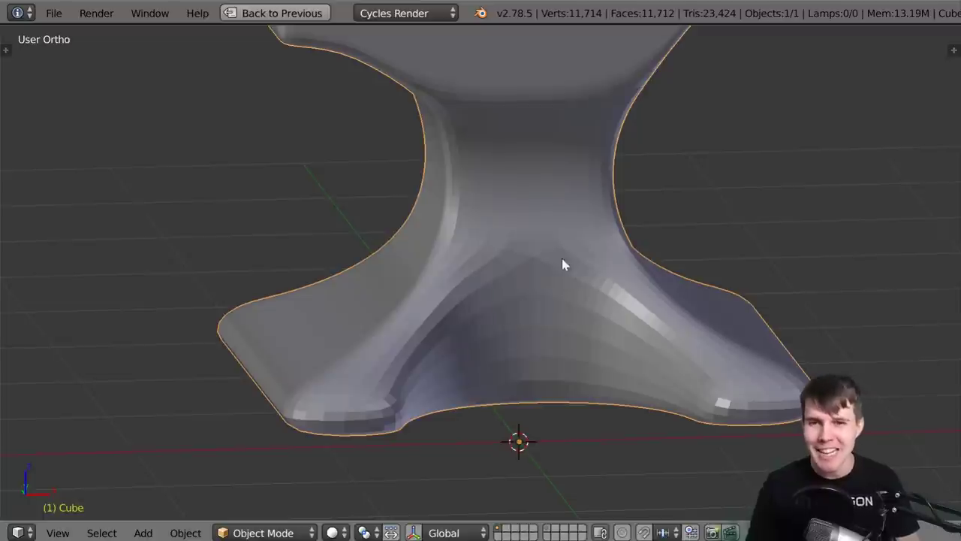
{"action": "middle_click_drag", "start_coordinate": [565, 334], "coordinate": [545, 414]}
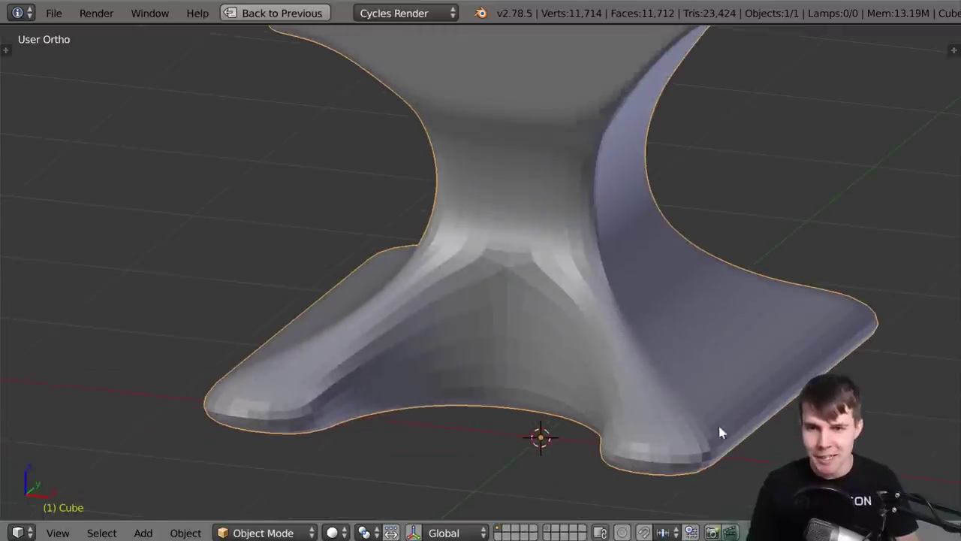
{"action": "scroll", "coordinate": [611, 375], "scroll_direction": "down", "scroll_amount": 8}
{"action": "key", "text": "Tab"}
{"action": "key", "text": "Tab"}
{"action": "middle_click_drag", "start_coordinate": [629, 178], "coordinate": [575, 221]}
{"action": "scroll", "coordinate": [483, 281], "scroll_direction": "up", "scroll_amount": 3}
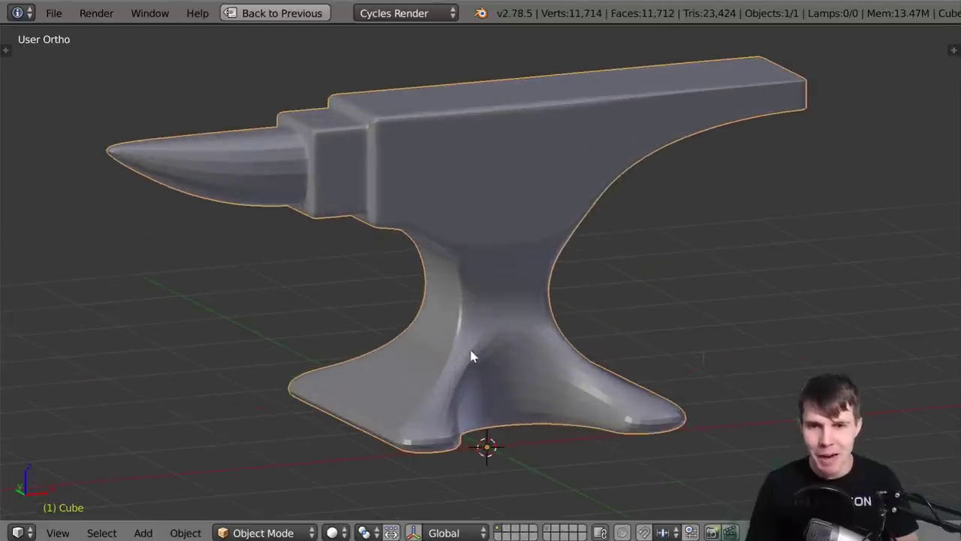
{"action": "middle_click_drag", "start_coordinate": [471, 337], "coordinate": [461, 326]}
{"action": "middle_click_drag", "start_coordinate": [461, 327], "coordinate": [474, 236], "text": "shift"}
{"action": "scroll", "coordinate": [471, 290], "scroll_direction": "up", "scroll_amount": 2}
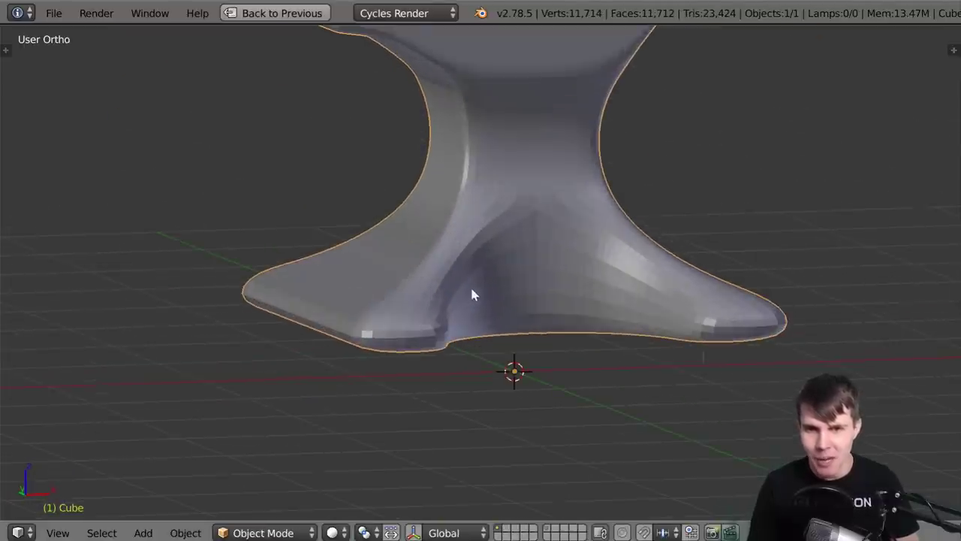
{"action": "scroll", "coordinate": [563, 233], "scroll_direction": "down", "scroll_amount": 2}
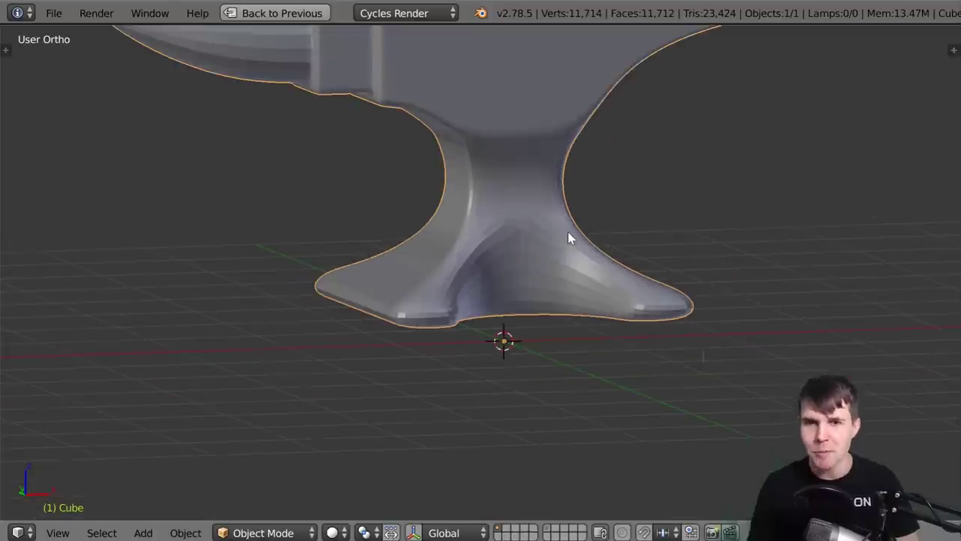
Insert a horizontal edge loop across the front arch wall and around the feet, leaving it centred between the upper and lower edges
{"action": "key", "text": "Tab"}
{"action": "scroll", "coordinate": [534, 247], "scroll_direction": "up", "scroll_amount": 4}
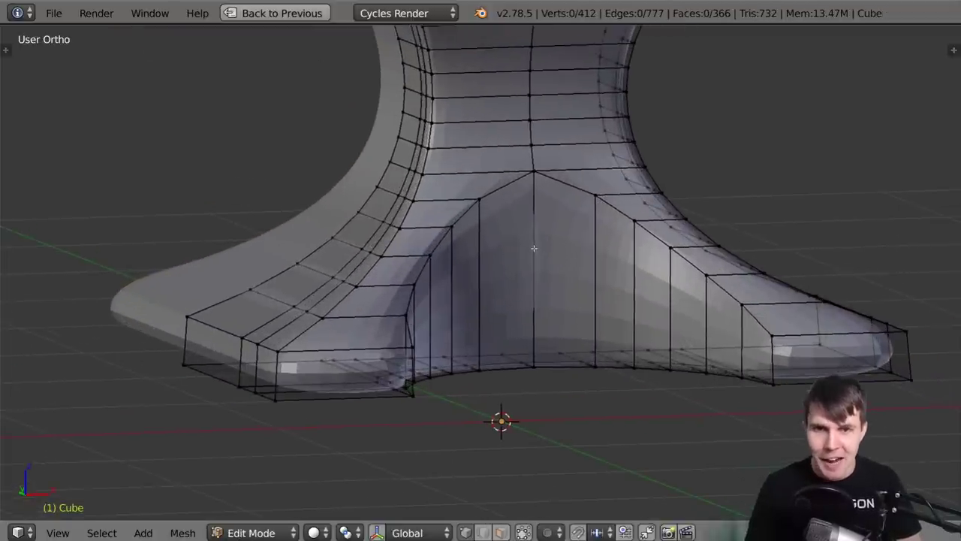
{"action": "middle_click_drag", "start_coordinate": [534, 247], "coordinate": [494, 244]}
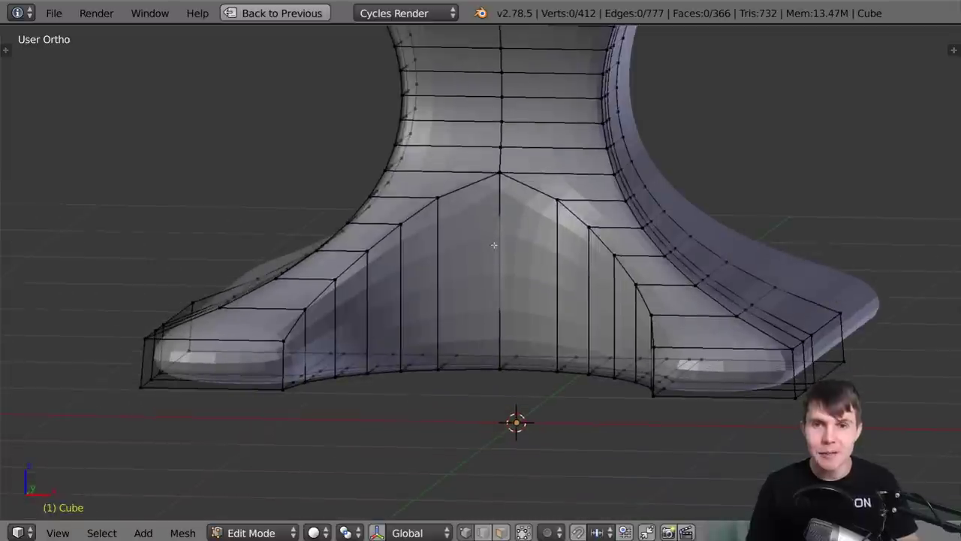
{"action": "key", "text": "ctrl+r"}
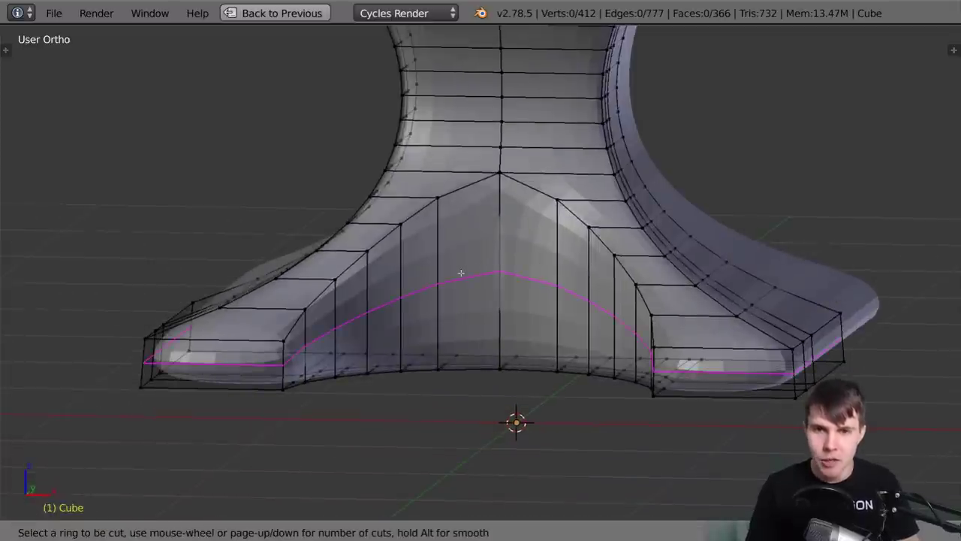
{"action": "left_click", "coordinate": [461, 273]}
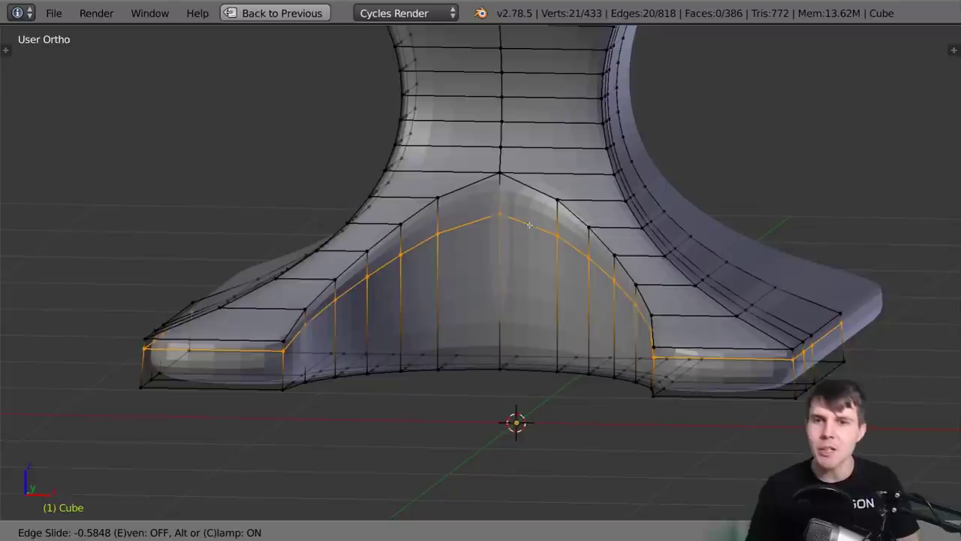
{"action": "key", "text": "e"}
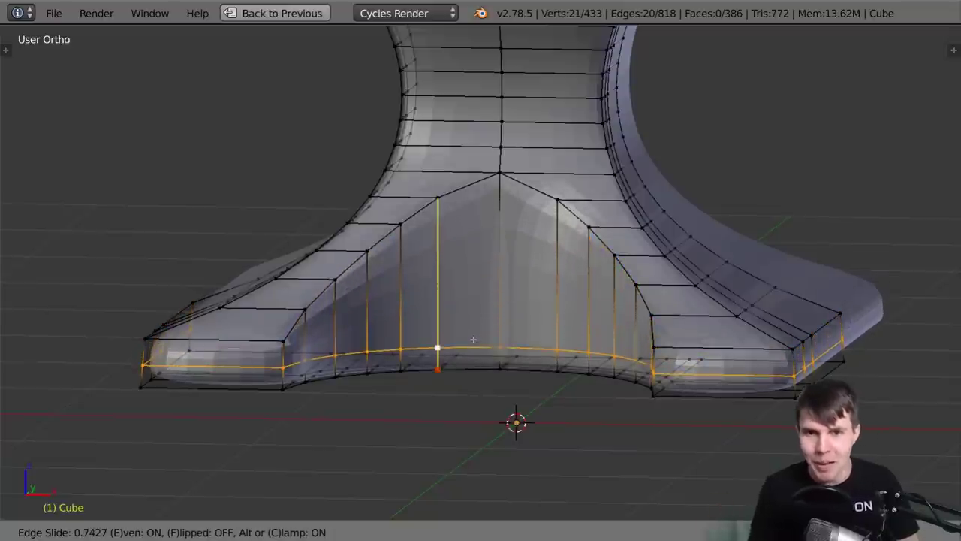
{"action": "key", "text": "f"}
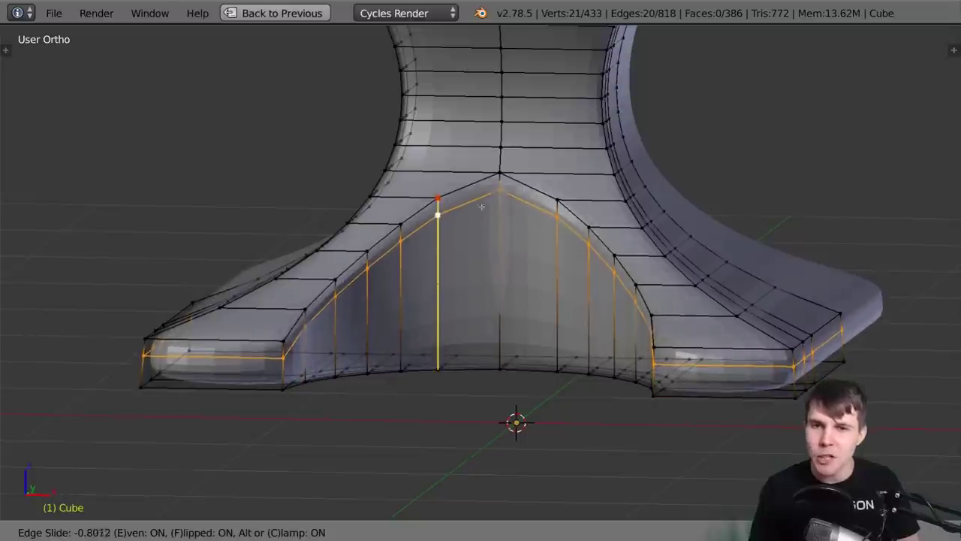
{"action": "key", "text": "f"}
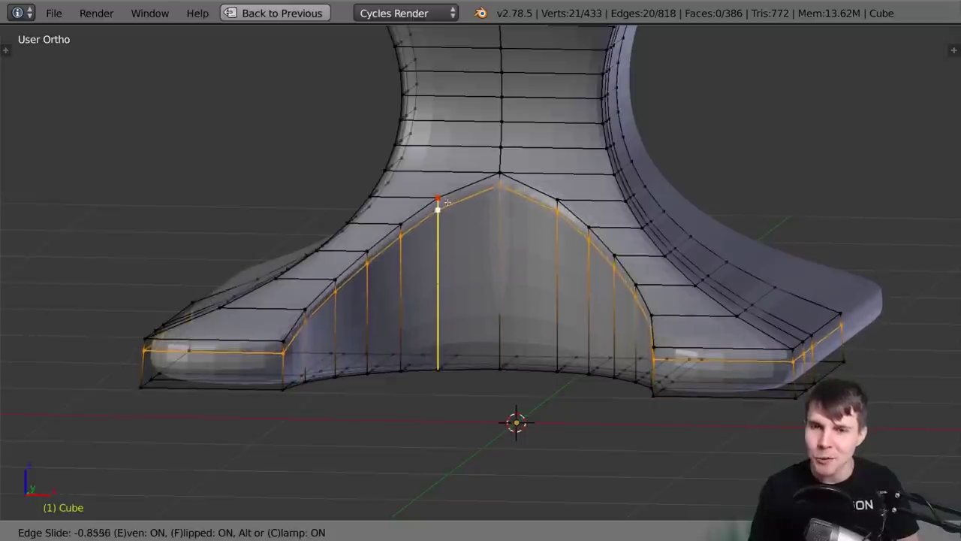
{"action": "key", "text": "f"}
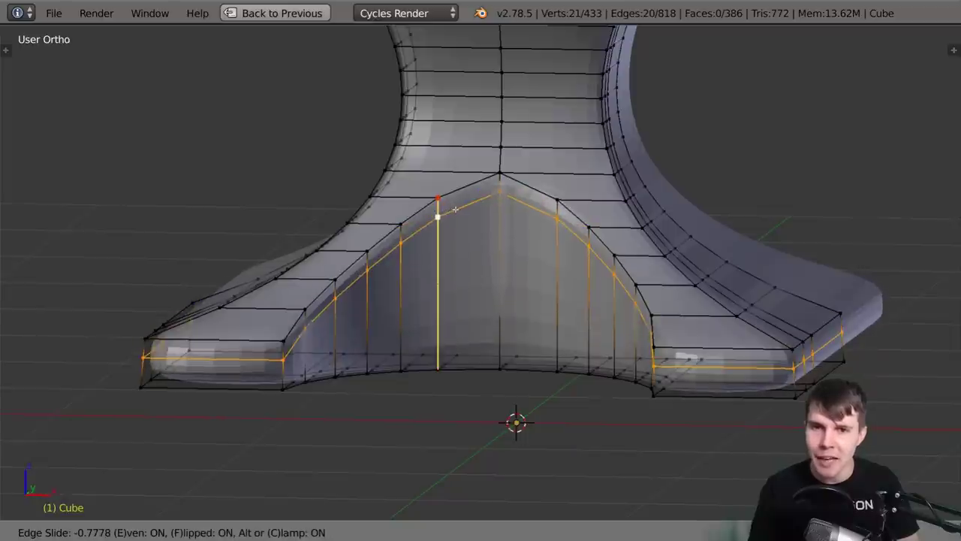
{"action": "right_click", "coordinate": [455, 210]}
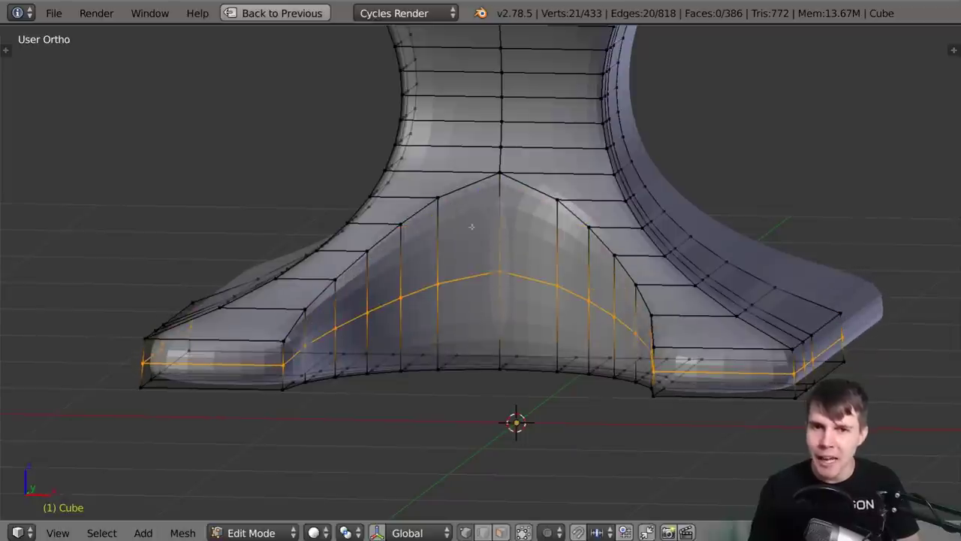
Edge-slide the new loop up beneath the arch's upper edge to about -0.90, with Even and Flipped on
{"action": "key", "text": "g"}
{"action": "key", "text": "g"}
{"action": "key", "text": "e"}
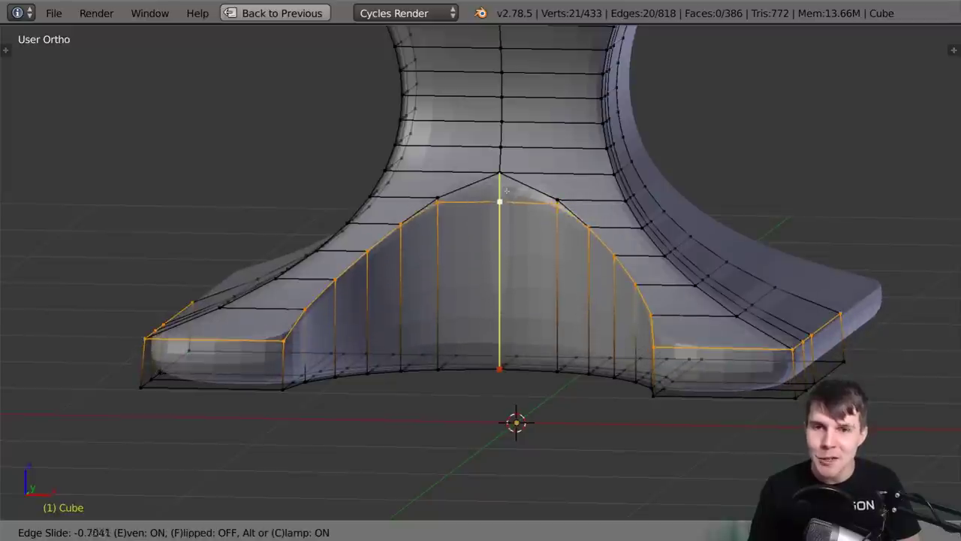
{"action": "key", "text": "f"}
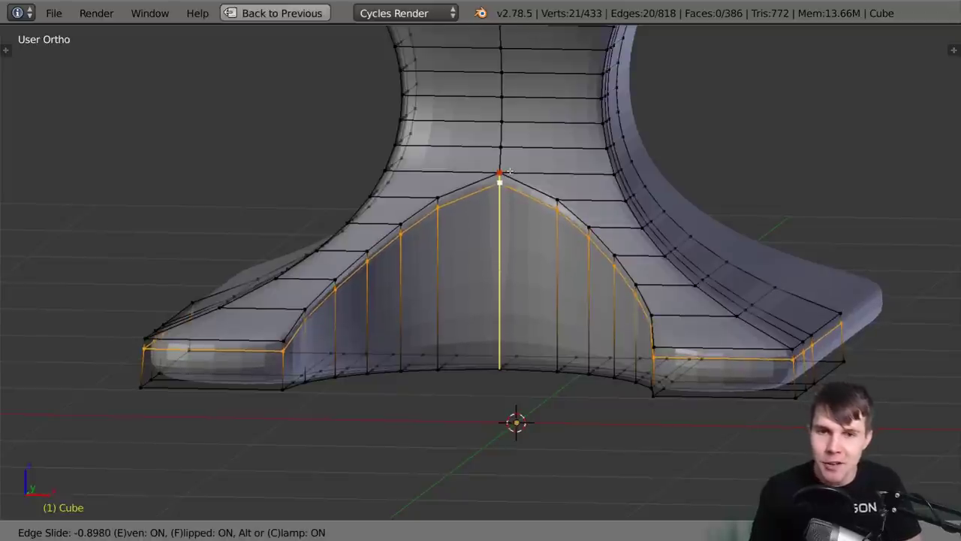
{"action": "left_click", "coordinate": [512, 171]}
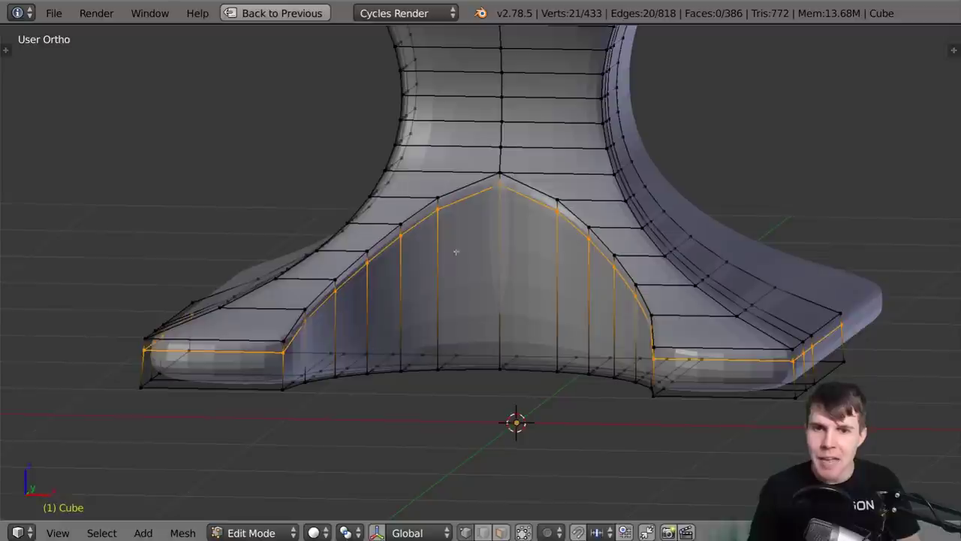
Examine the arch and feet around the new edge loop, comparing the smoothed object with its editable mesh
{"action": "mouse_move", "coordinate": [661, 356]}
{"action": "middle_mouse_down"}
{"action": "mouse_move", "coordinate": [712, 350]}
{"action": "mouse_move", "coordinate": [650, 351]}
{"action": "middle_mouse_up"}
{"action": "scroll", "coordinate": [534, 297], "scroll_direction": "up", "scroll_amount": 2}
{"action": "middle_click_drag", "start_coordinate": [460, 174], "coordinate": [364, 251]}
{"action": "middle_click_drag", "start_coordinate": [463, 237], "coordinate": [534, 214]}
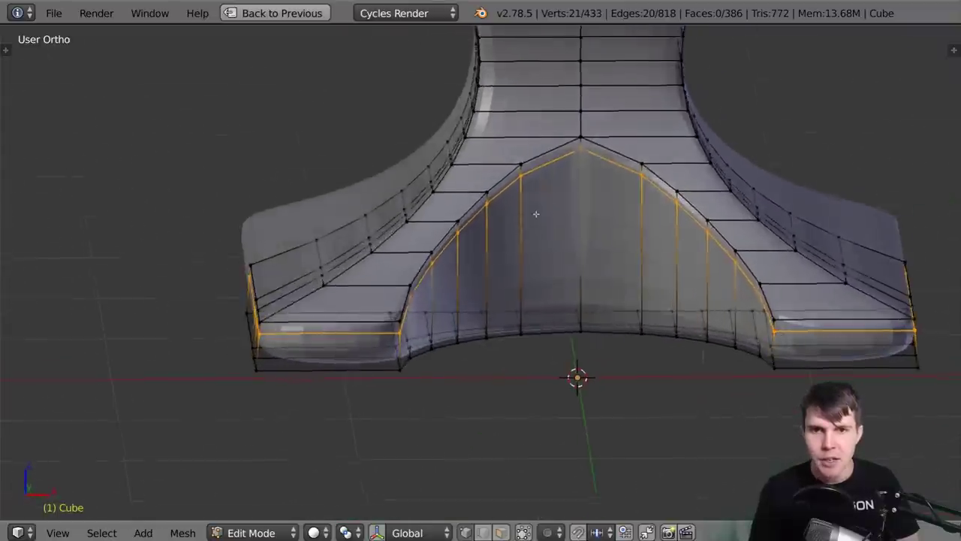
{"action": "key", "text": "Tab"}
{"action": "key", "text": "Tab"}
{"action": "middle_click_drag", "start_coordinate": [481, 253], "coordinate": [442, 263]}
{"action": "key", "text": "Tab"}
{"action": "key", "text": "Tab"}
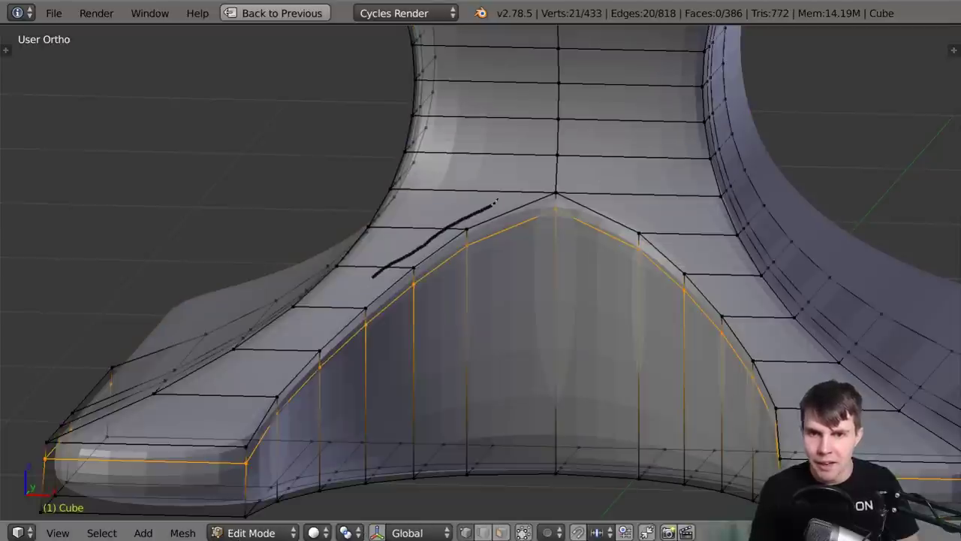
Sketch a Grease Pencil stroke following the arch's edge and delete its layer
{"action": "left_click_drag", "start_coordinate": [720, 283], "coordinate": [789, 414]}
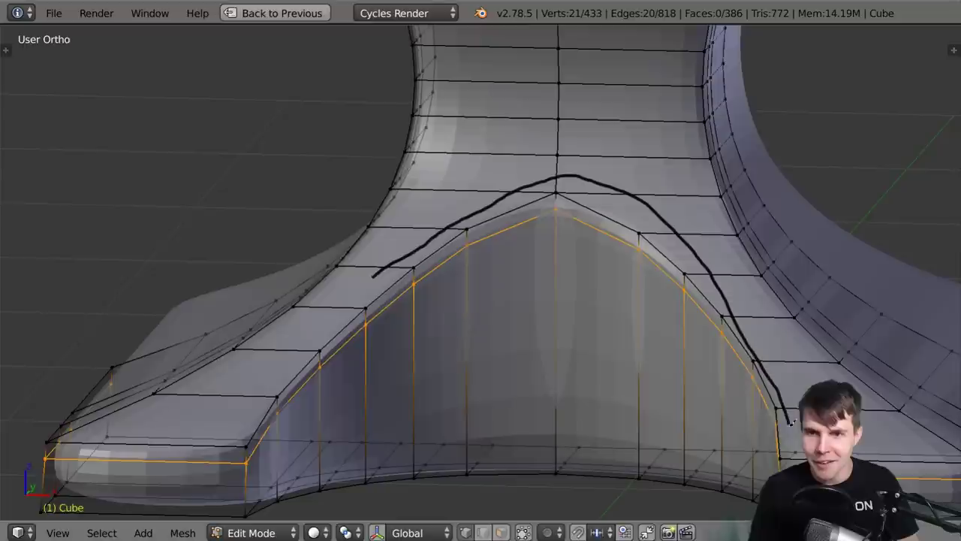
{"action": "scroll", "coordinate": [535, 354], "scroll_direction": "down", "scroll_amount": 2}
{"action": "middle_click_drag", "start_coordinate": [536, 353], "coordinate": [579, 263]}
{"action": "key", "text": "n"}
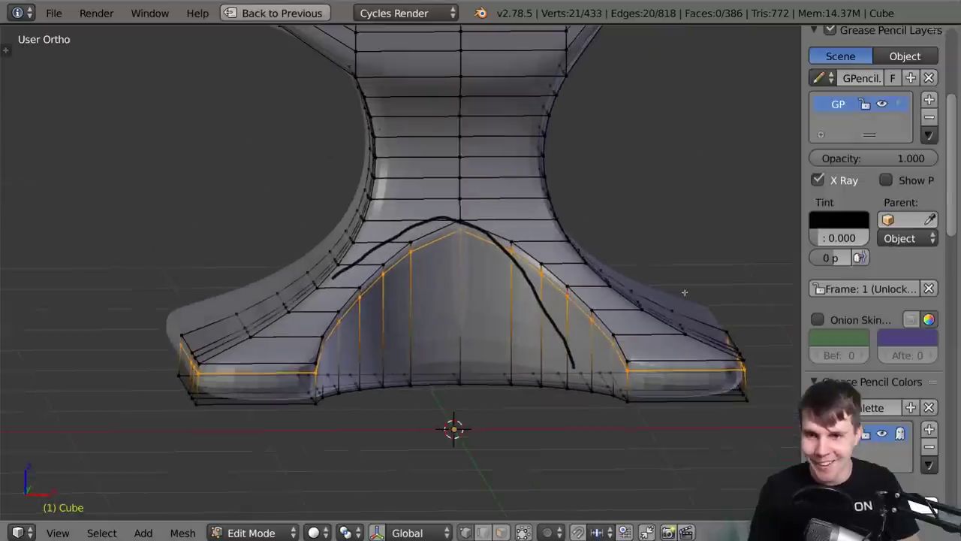
{"action": "scroll", "coordinate": [886, 214], "scroll_direction": "up", "scroll_amount": 1}
{"action": "left_click", "coordinate": [929, 137]}
{"action": "scroll", "coordinate": [909, 297], "scroll_direction": "down", "scroll_amount": 10}
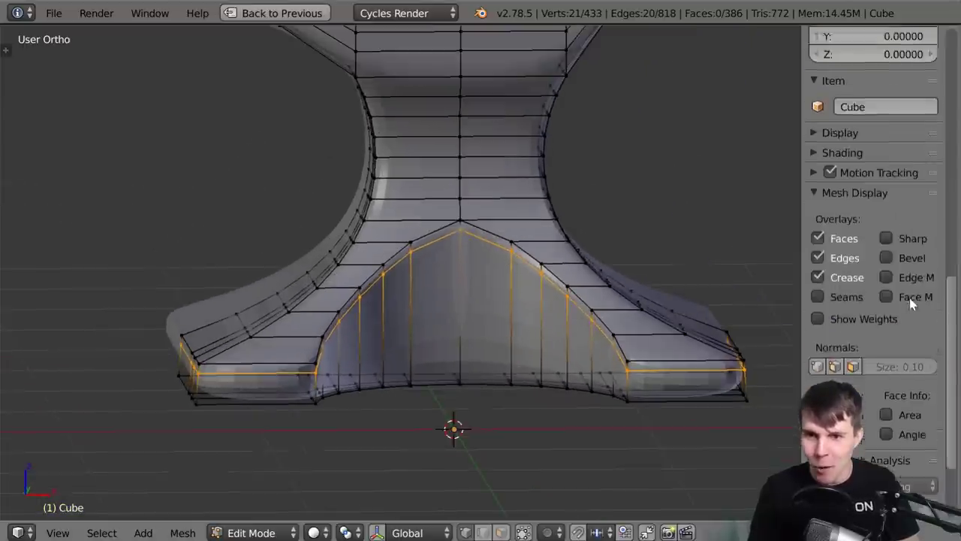
{"action": "key", "text": "n"}
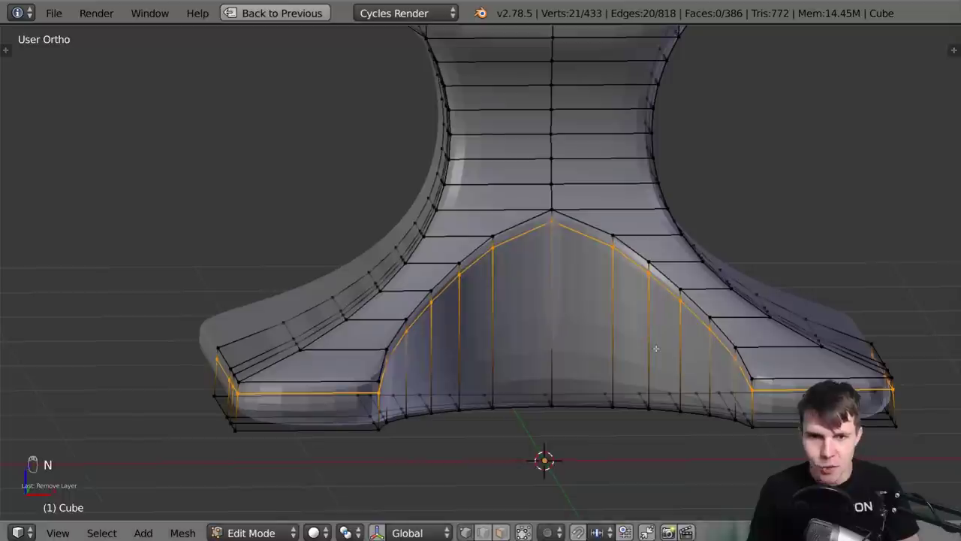
Cut an edge loop down the column and left leg, sliding it beside the arch edge to about -0.79 with Even and Flipped on
{"action": "scroll", "coordinate": [655, 348], "scroll_direction": "up", "scroll_amount": 3}
{"action": "middle_click_drag", "start_coordinate": [549, 381], "coordinate": [474, 333], "text": "shift"}
{"action": "scroll", "coordinate": [504, 319], "scroll_direction": "down", "scroll_amount": 2}
{"action": "middle_click_drag", "start_coordinate": [505, 216], "coordinate": [405, 260]}
{"action": "middle_click_drag", "start_coordinate": [486, 158], "coordinate": [518, 111]}
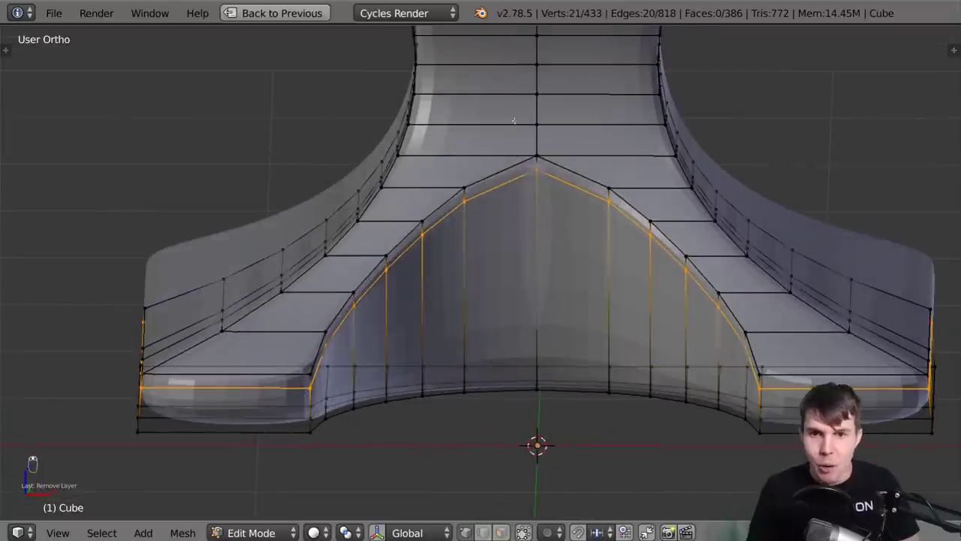
{"action": "key", "text": "ctrl+r"}
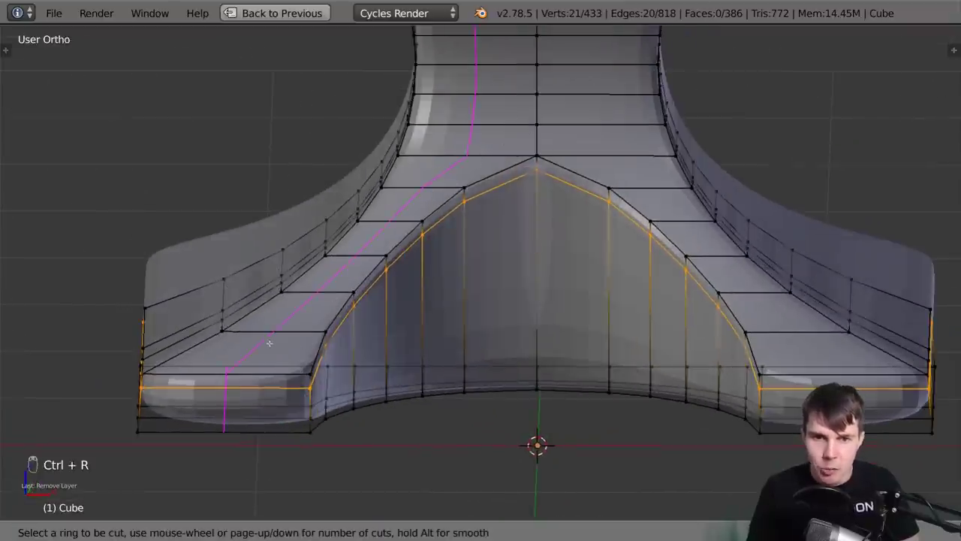
{"action": "left_click", "coordinate": [269, 344]}
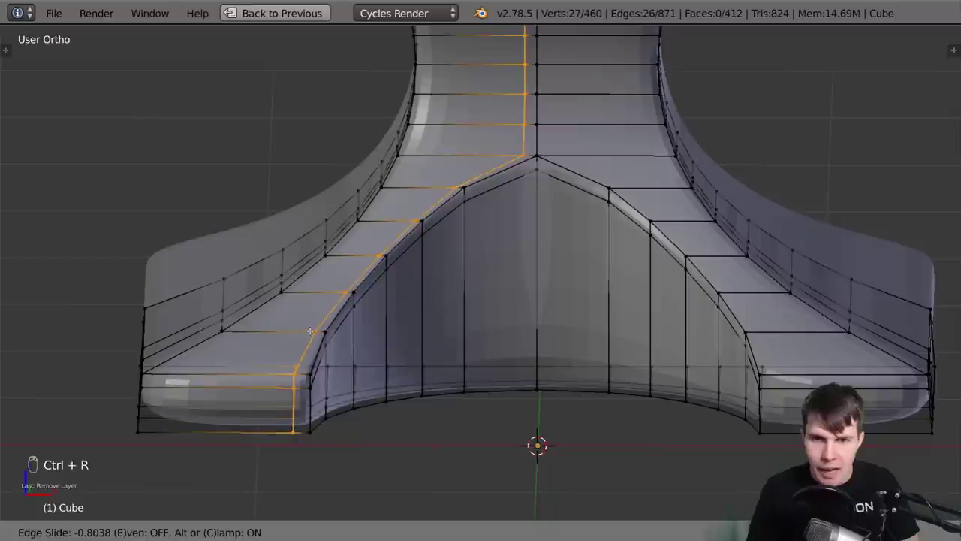
{"action": "key", "text": "e"}
{"action": "key", "text": "f"}
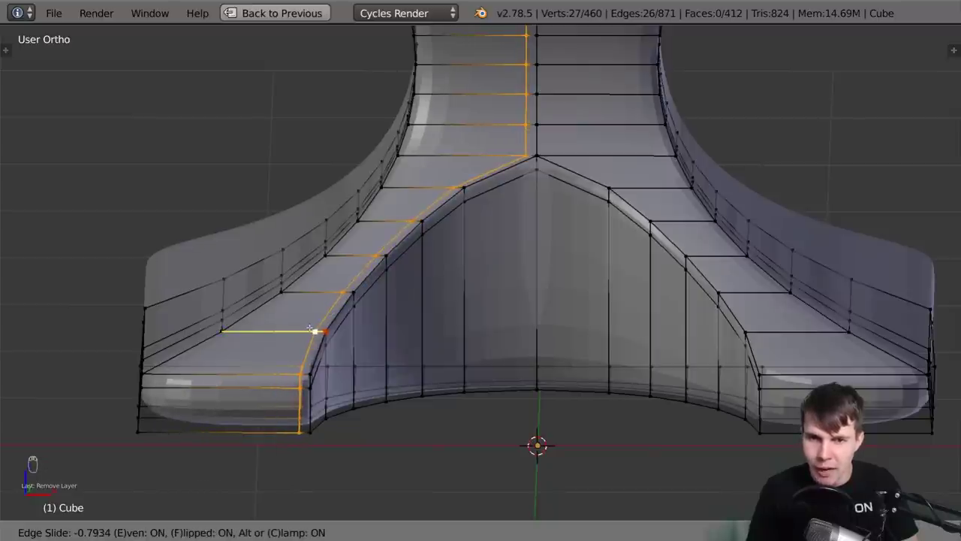
{"action": "left_click", "coordinate": [309, 328]}
Cut a matching edge loop down the column and right leg, sliding it beside the arch edge to about 0.67 with Even on
{"action": "mouse_move", "coordinate": [422, 302]}
{"action": "middle_mouse_down"}
{"action": "mouse_move", "coordinate": [395, 303]}
{"action": "mouse_move", "coordinate": [418, 294]}
{"action": "middle_mouse_up"}
{"action": "middle_click_drag", "start_coordinate": [532, 159], "coordinate": [276, 447], "text": "shift"}
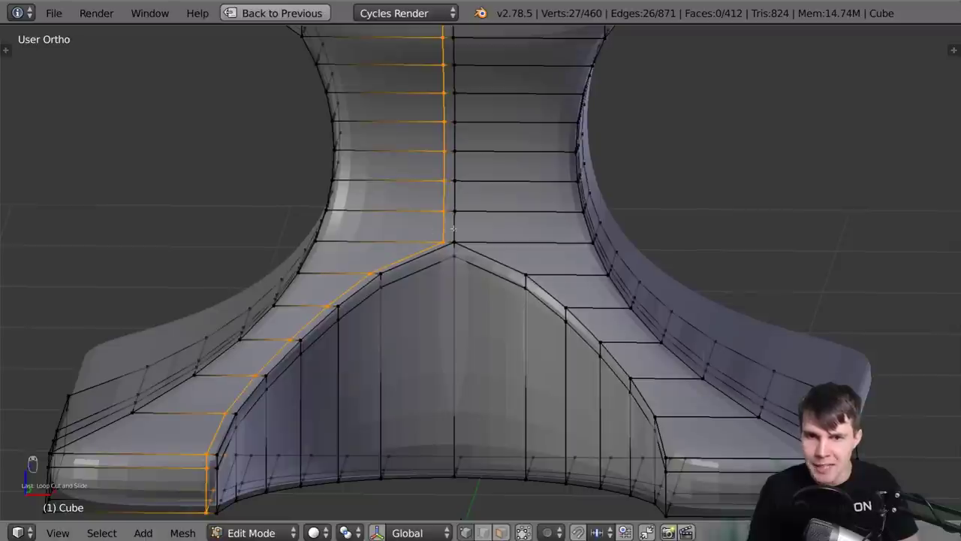
{"action": "scroll", "coordinate": [482, 238], "scroll_direction": "down", "scroll_amount": 4}
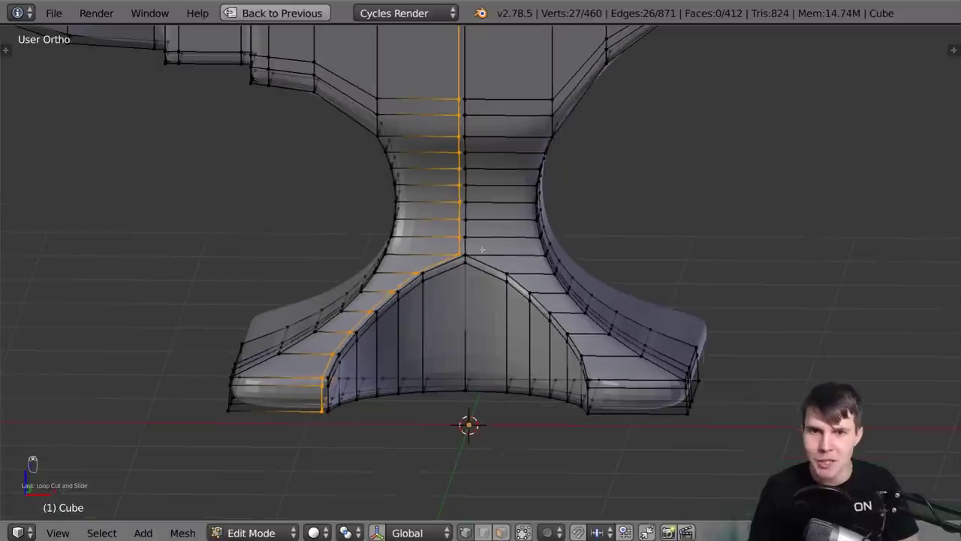
{"action": "scroll", "coordinate": [509, 241], "scroll_direction": "up", "scroll_amount": 5}
{"action": "scroll", "coordinate": [509, 243], "scroll_direction": "down", "scroll_amount": 3}
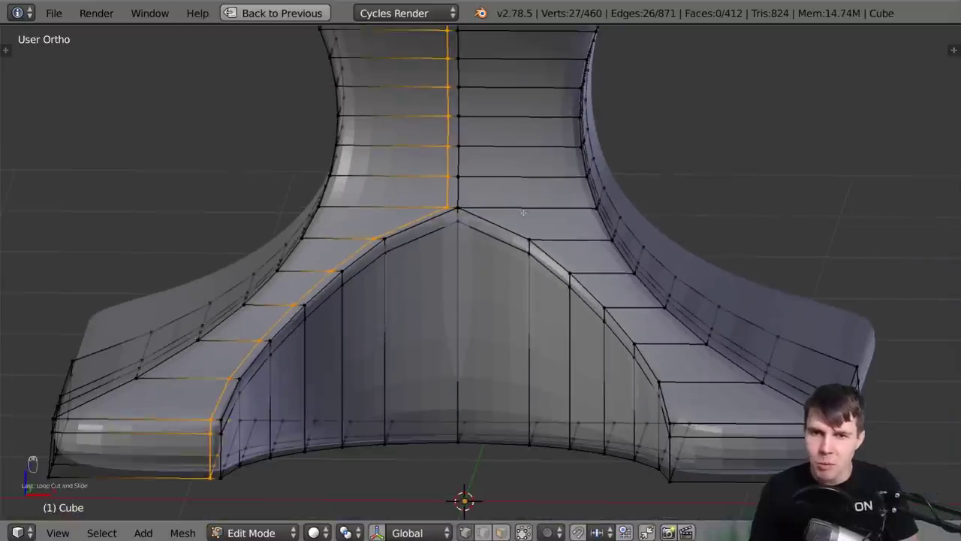
{"action": "key", "text": "ctrl+r"}
{"action": "left_click", "coordinate": [560, 225]}
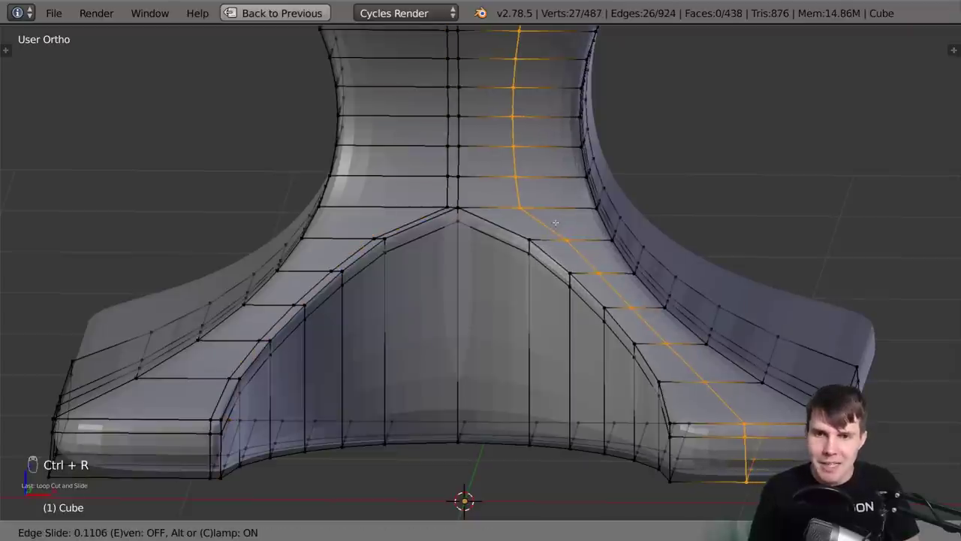
{"action": "key", "text": "e"}
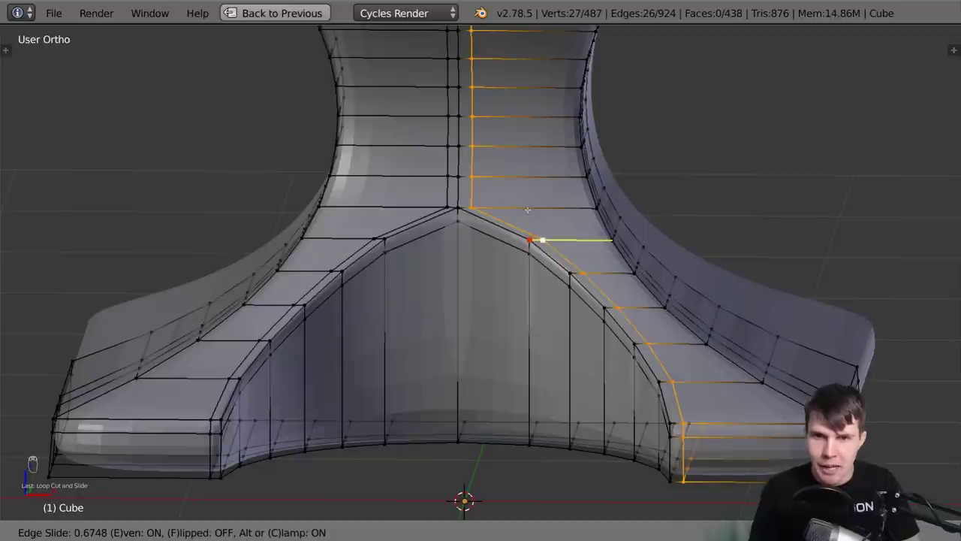
{"action": "left_click", "coordinate": [527, 210]}
Return to Object Mode and inspect the arch and feet of the anvil base
{"action": "middle_click_drag", "start_coordinate": [528, 210], "coordinate": [481, 233]}
{"action": "scroll", "coordinate": [482, 231], "scroll_direction": "down", "scroll_amount": 4}
{"action": "scroll", "coordinate": [481, 275], "scroll_direction": "up", "scroll_amount": 2}
{"action": "middle_click_drag", "start_coordinate": [499, 179], "coordinate": [536, 182], "text": "shift"}
{"action": "scroll", "coordinate": [494, 314], "scroll_direction": "down", "scroll_amount": 4}
{"action": "key", "text": "a"}
{"action": "key", "text": "a"}
{"action": "key", "text": "Tab"}
{"action": "scroll", "coordinate": [472, 315], "scroll_direction": "up", "scroll_amount": 4}
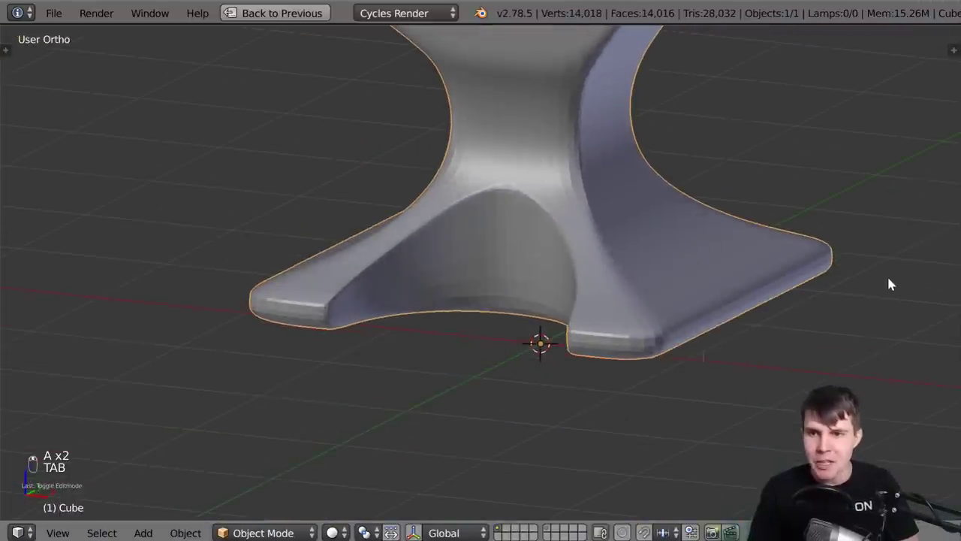
Raise the Subdivision Surface modifier's viewport subdivisions by two levels and show the anvil in the maximized 3D view
{"action": "key", "text": "shift+space"}
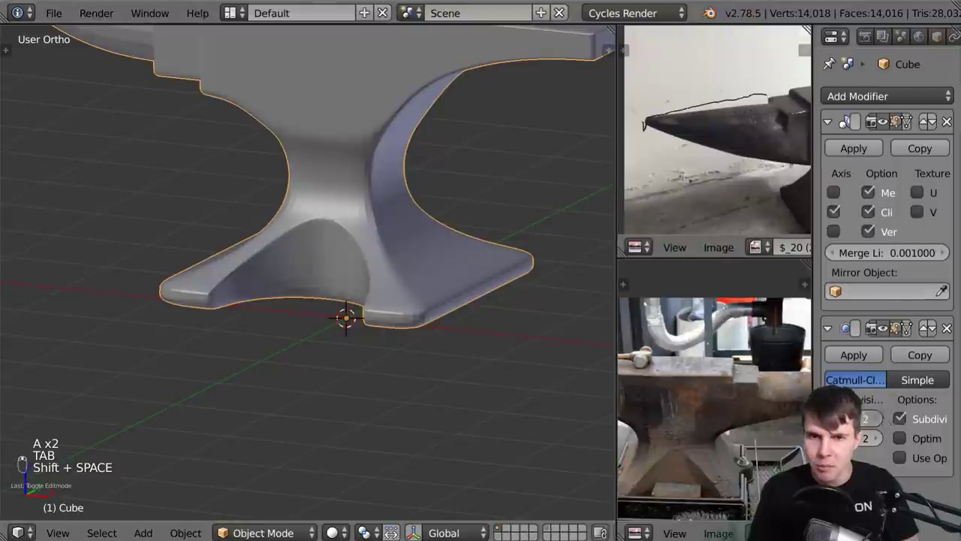
{"action": "left_click", "coordinate": [878, 417]}
{"action": "left_click", "coordinate": [879, 417]}
{"action": "key", "text": "shift+space"}
{"action": "key", "text": "shift+space"}
{"action": "key", "text": "shift+space"}
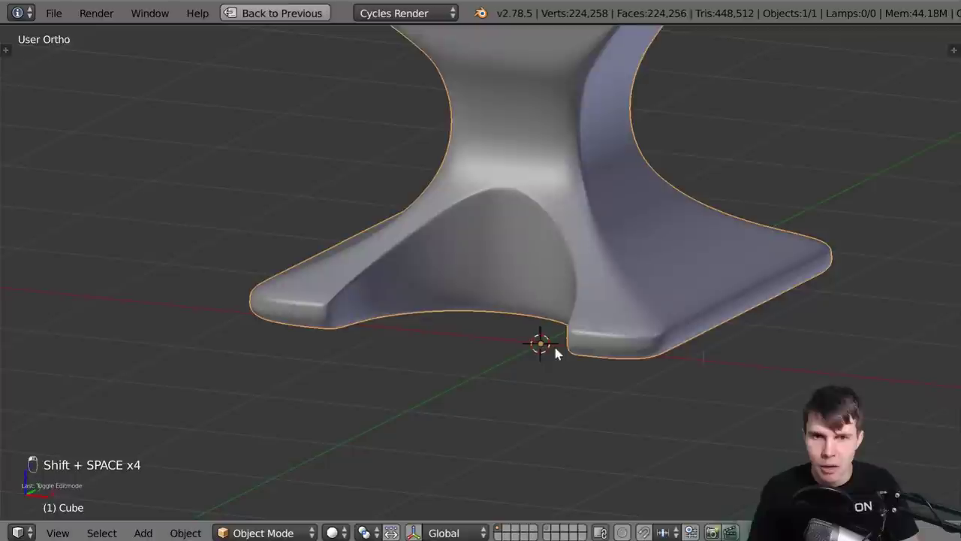
Mark the arch's tip with Grease Pencil strokes and remove the annotation again
{"action": "scroll", "coordinate": [553, 343], "scroll_direction": "up", "scroll_amount": 4}
{"action": "scroll", "coordinate": [547, 350], "scroll_direction": "up", "scroll_amount": 3}
{"action": "middle_click_drag", "start_coordinate": [555, 269], "coordinate": [521, 328], "text": "shift"}
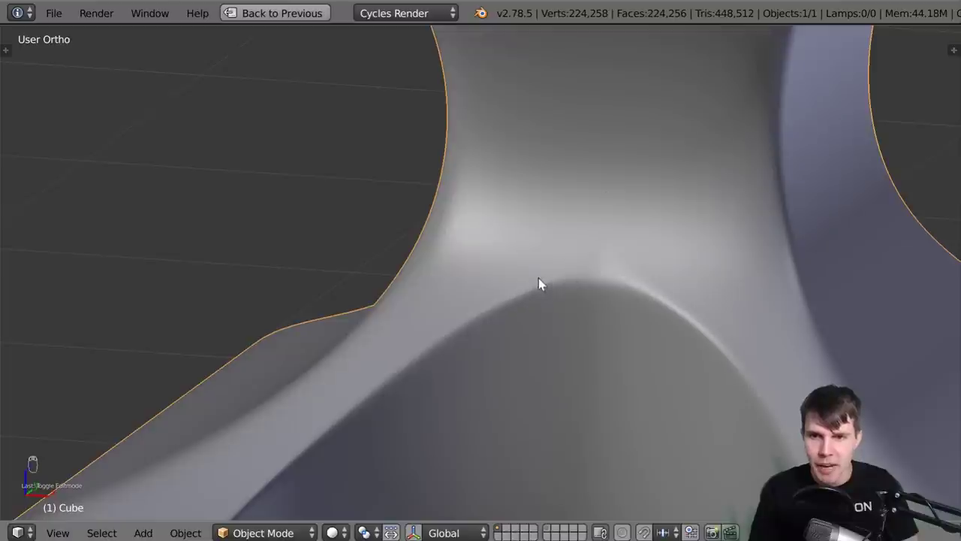
{"action": "right_click", "coordinate": [417, 372]}
{"action": "key", "text": "d"}
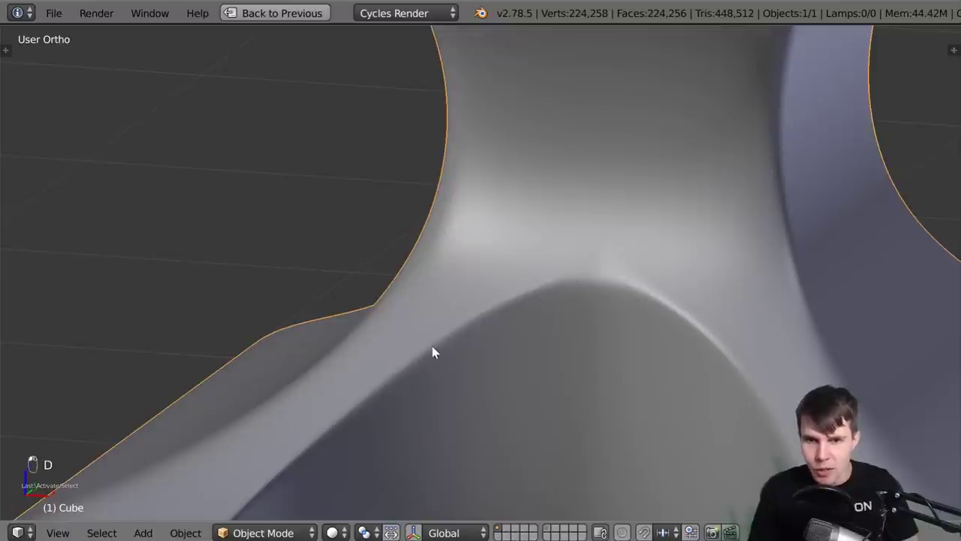
{"action": "mouse_move", "coordinate": [550, 272]}
{"action": "left_mouse_down"}
{"action": "mouse_move", "coordinate": [594, 210]}
{"action": "mouse_move", "coordinate": [606, 167]}
{"action": "left_mouse_up"}
{"action": "mouse_move", "coordinate": [672, 300]}
{"action": "left_mouse_down"}
{"action": "mouse_move", "coordinate": [612, 207]}
{"action": "mouse_move", "coordinate": [613, 161]}
{"action": "left_mouse_up"}
{"action": "scroll", "coordinate": [616, 280], "scroll_direction": "down", "scroll_amount": 2}
{"action": "mouse_move", "coordinate": [616, 280]}
{"action": "middle_mouse_down"}
{"action": "mouse_move", "coordinate": [654, 291]}
{"action": "mouse_move", "coordinate": [628, 286]}
{"action": "middle_mouse_up"}
{"action": "key", "text": "n"}
{"action": "scroll", "coordinate": [905, 203], "scroll_direction": "up", "scroll_amount": 5}
{"action": "left_click", "coordinate": [929, 163]}
{"action": "key", "text": "n"}
{"action": "middle_click_drag", "start_coordinate": [743, 379], "coordinate": [708, 385]}
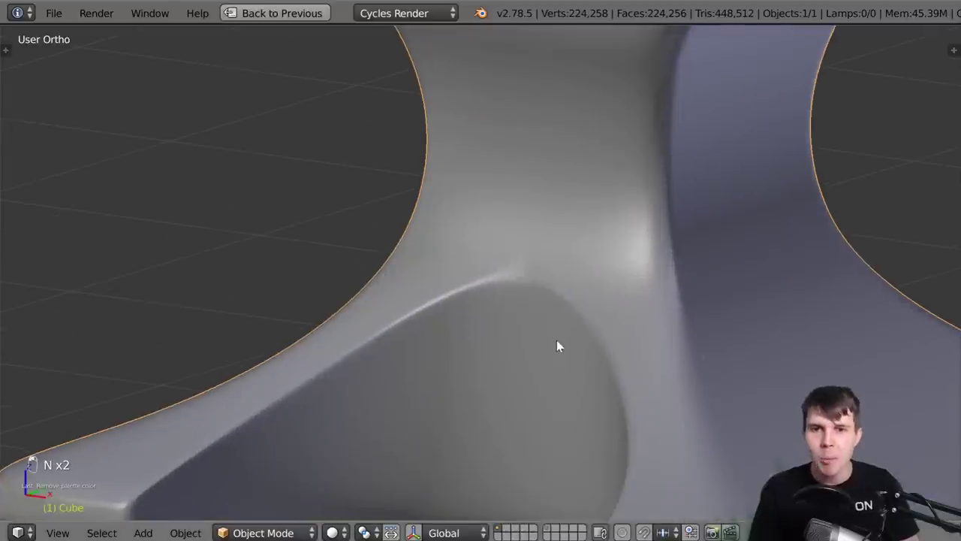
Enter Edit Mode and examine how the edge loops meet at the arch's tip and run up the column
{"action": "key", "text": "Tab"}
{"action": "scroll", "coordinate": [530, 285], "scroll_direction": "up", "scroll_amount": 3}
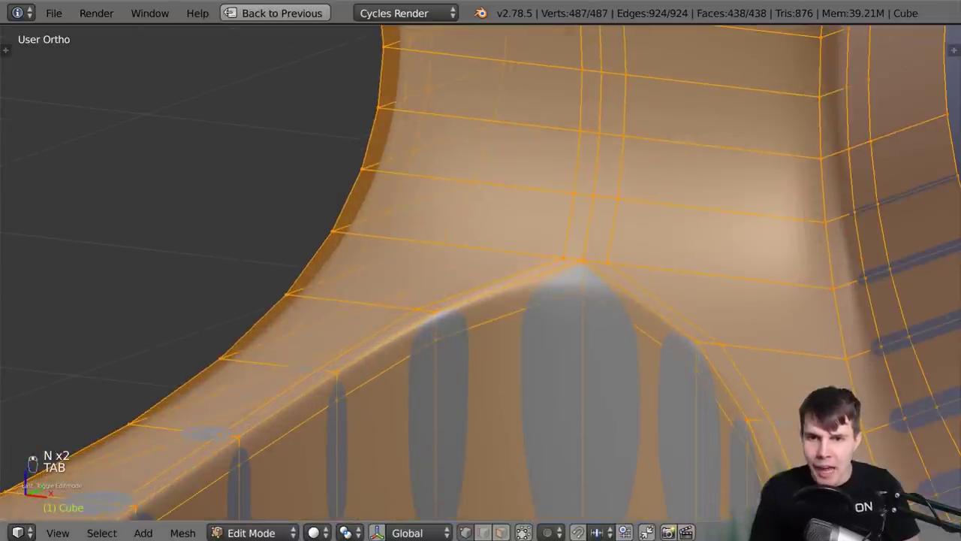
{"action": "key", "text": "Tab"}
{"action": "middle_click_drag", "start_coordinate": [584, 287], "coordinate": [646, 314]}
{"action": "key", "text": "Tab"}
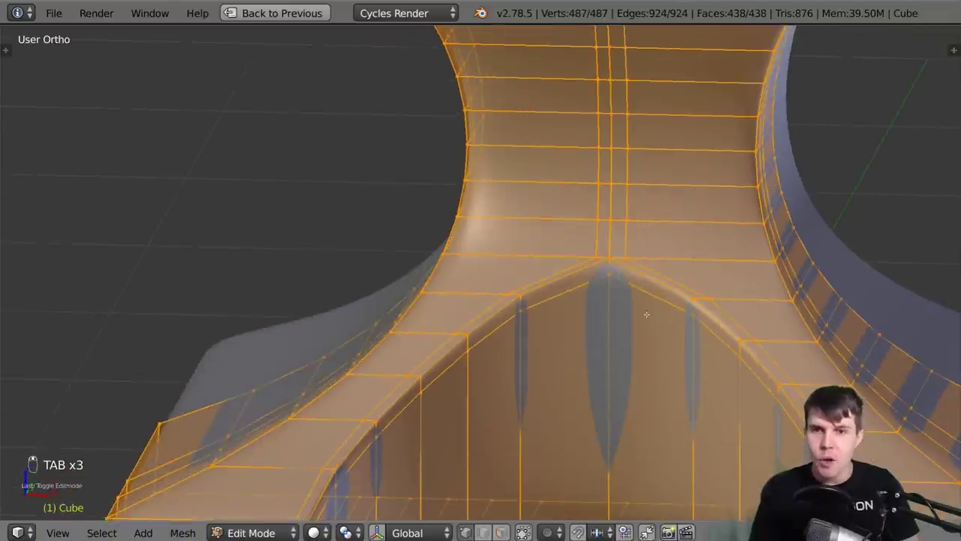
{"action": "scroll", "coordinate": [647, 314], "scroll_direction": "down", "scroll_amount": 4}
{"action": "middle_click_drag", "start_coordinate": [473, 322], "coordinate": [561, 364]}
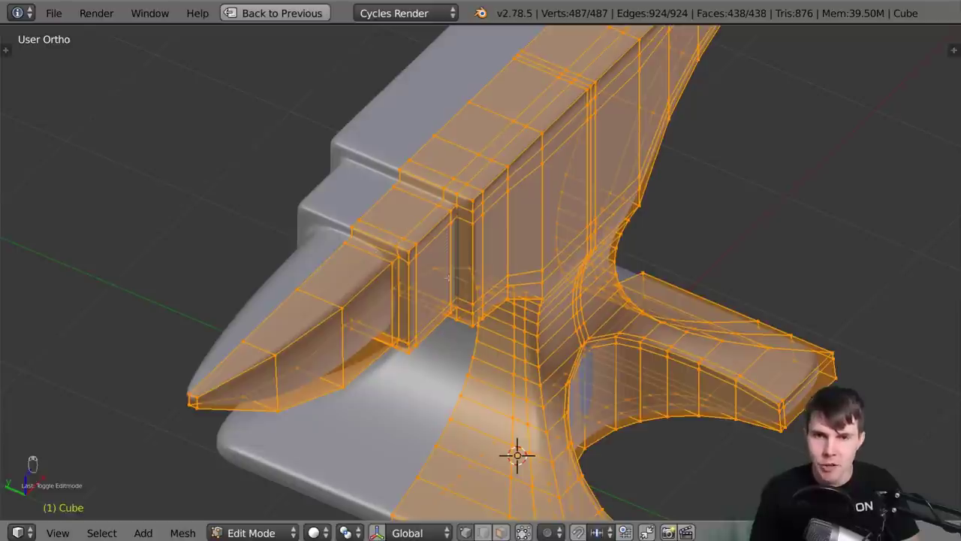
{"action": "middle_click_drag", "start_coordinate": [413, 275], "coordinate": [465, 300]}
{"action": "scroll", "coordinate": [526, 322], "scroll_direction": "up", "scroll_amount": 6}
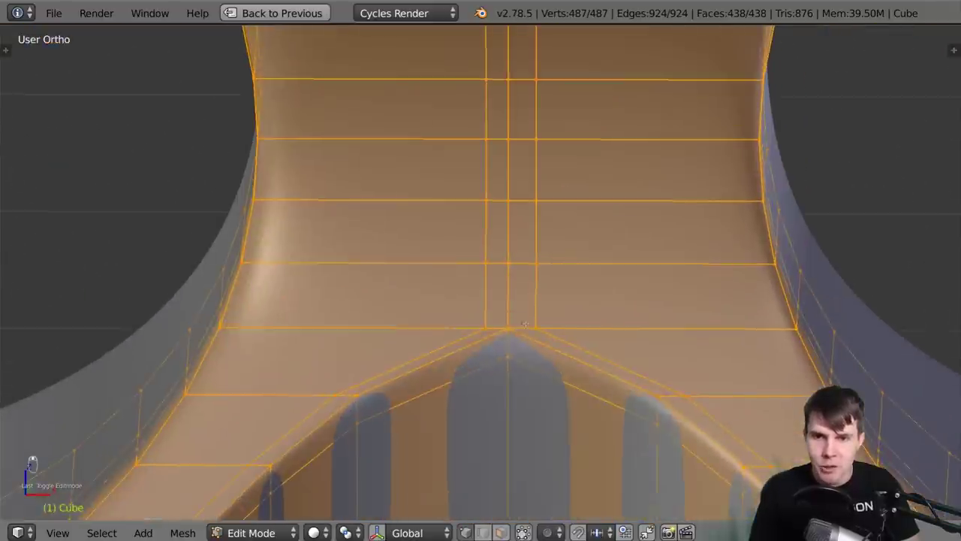
Move the two vertices flanking the arch's tip slightly upward in front view and try scaling them together
{"action": "right_click", "coordinate": [501, 323]}
{"action": "right_click", "coordinate": [535, 326], "text": "shift"}
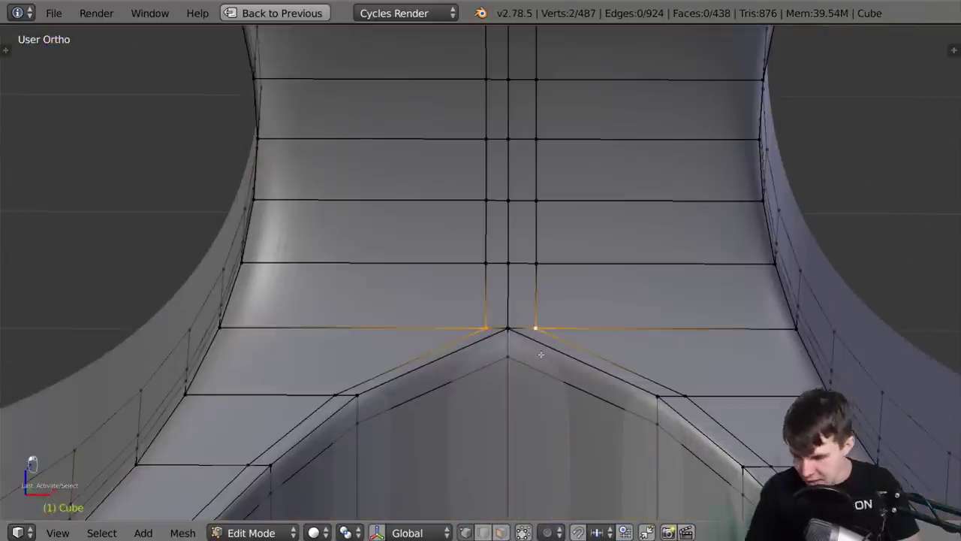
{"action": "key", "text": "KP_1"}
{"action": "key", "text": "g"}
{"action": "left_click", "coordinate": [544, 306]}
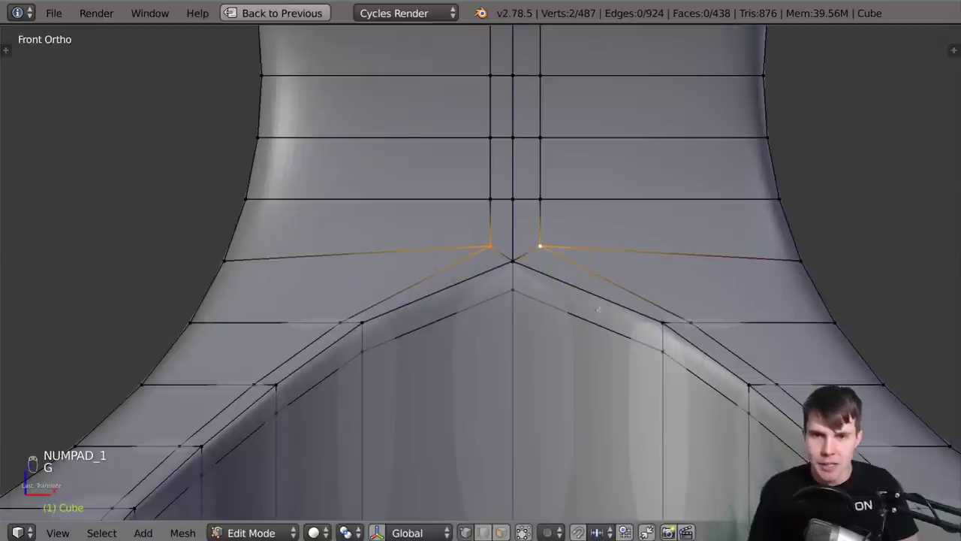
{"action": "key", "text": "s"}
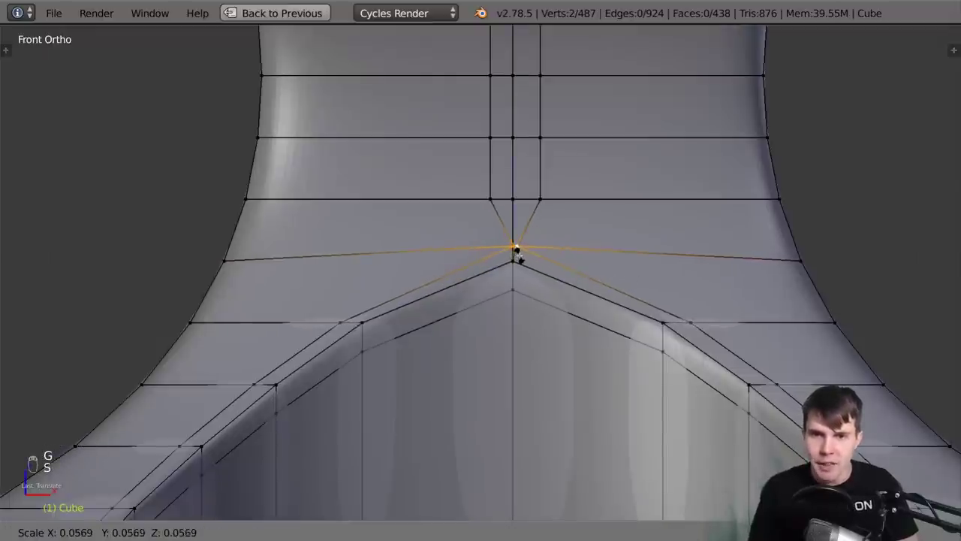
{"action": "right_click", "coordinate": [518, 256]}
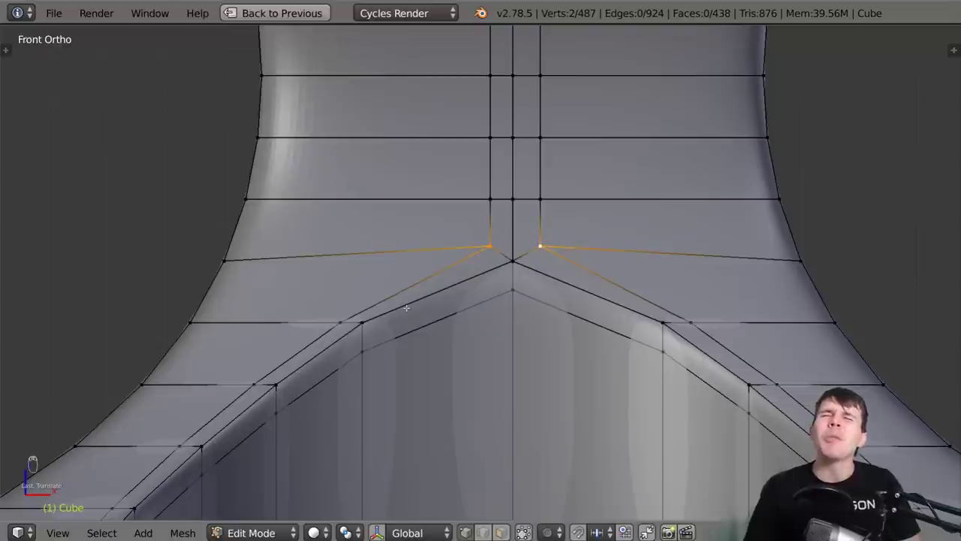
Check the face loop along the left arch edge and column in face selection, and return to a cleared vertex selection
{"action": "left_click", "coordinate": [500, 532]}
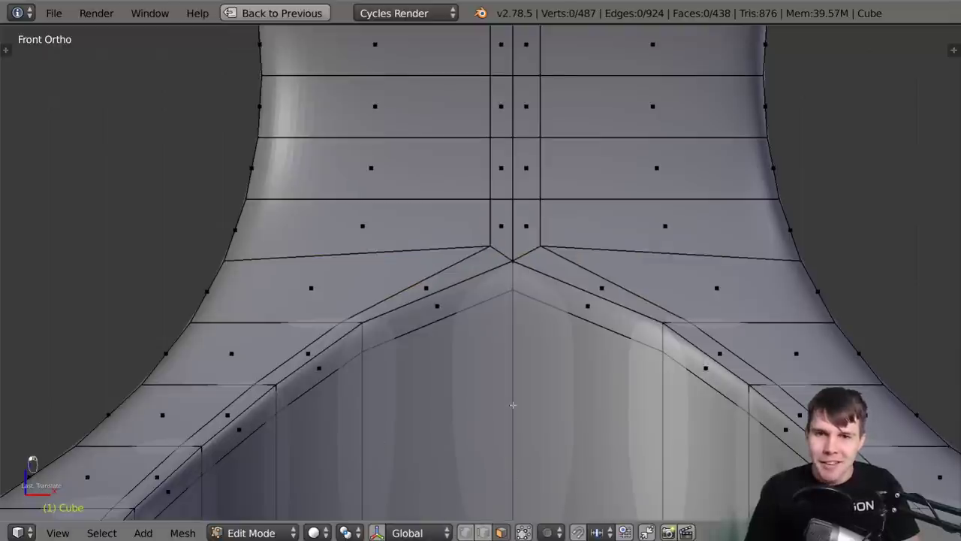
{"action": "left_click", "coordinate": [387, 301], "text": "alt"}
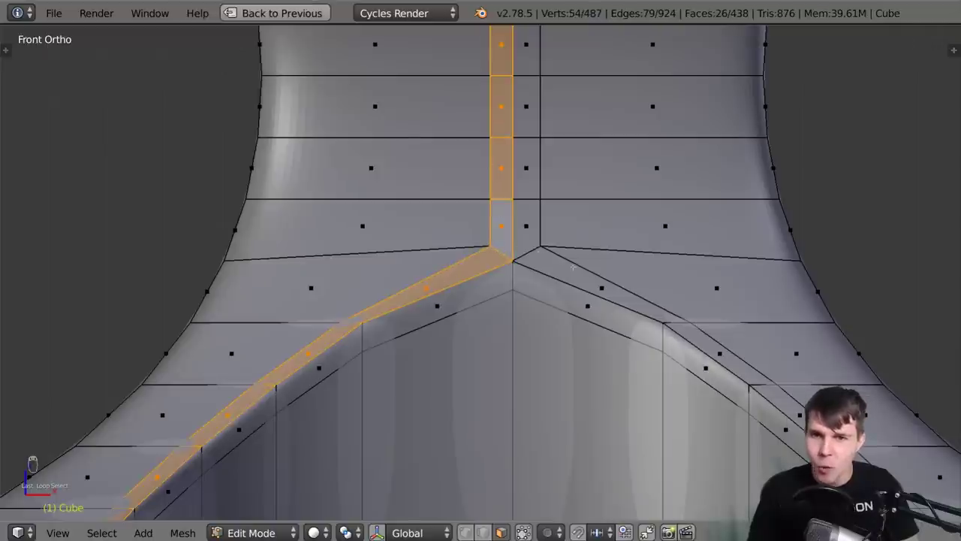
{"action": "left_click", "coordinate": [465, 532]}
{"action": "key", "text": "a"}
Merge the two vertices flanking the arch's tip At Center and nudge the merged vertex onto the column's middle edge
{"action": "left_click", "coordinate": [534, 247]}
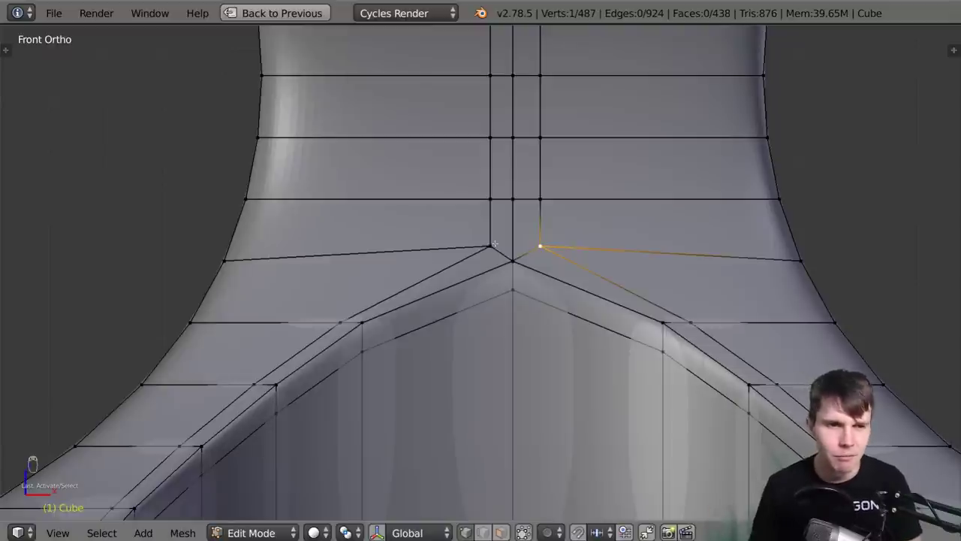
{"action": "right_click", "coordinate": [492, 246]}
{"action": "right_click", "coordinate": [539, 247]}
{"action": "right_click", "coordinate": [472, 241], "text": "shift"}
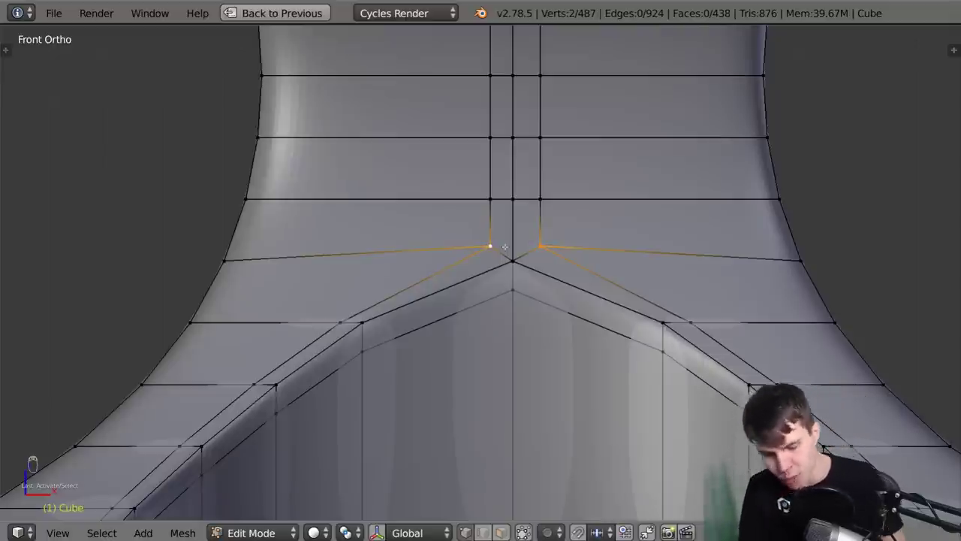
{"action": "key", "text": "alt+m"}
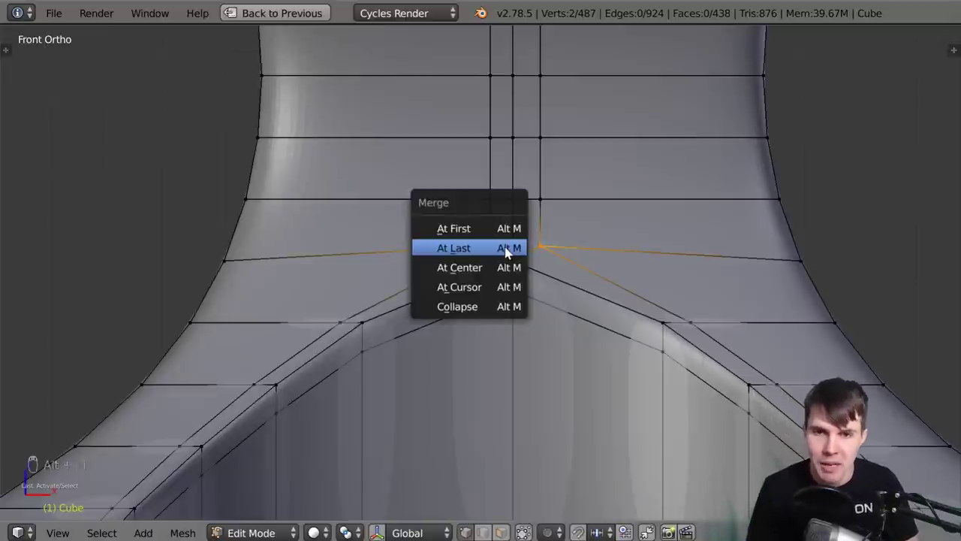
{"action": "left_click", "coordinate": [474, 229]}
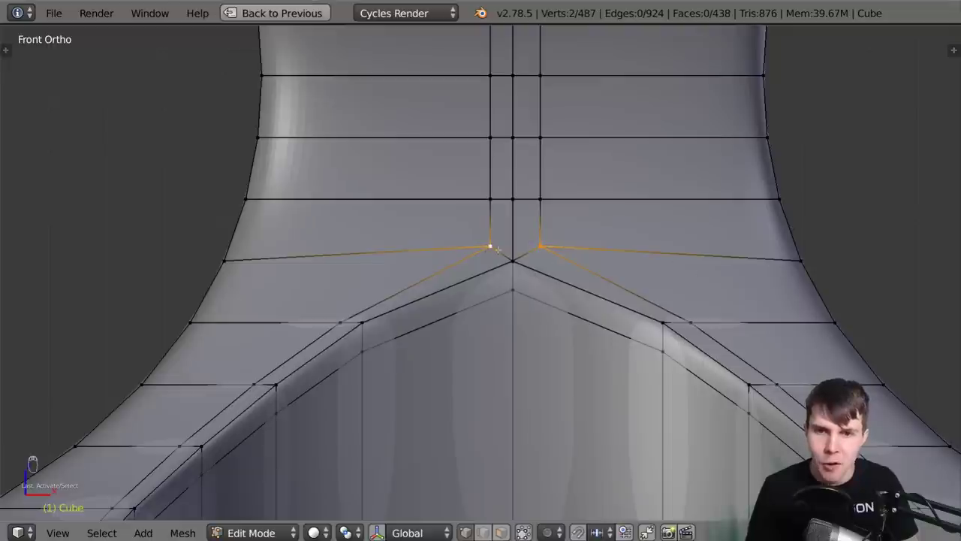
{"action": "key", "text": "alt+m"}
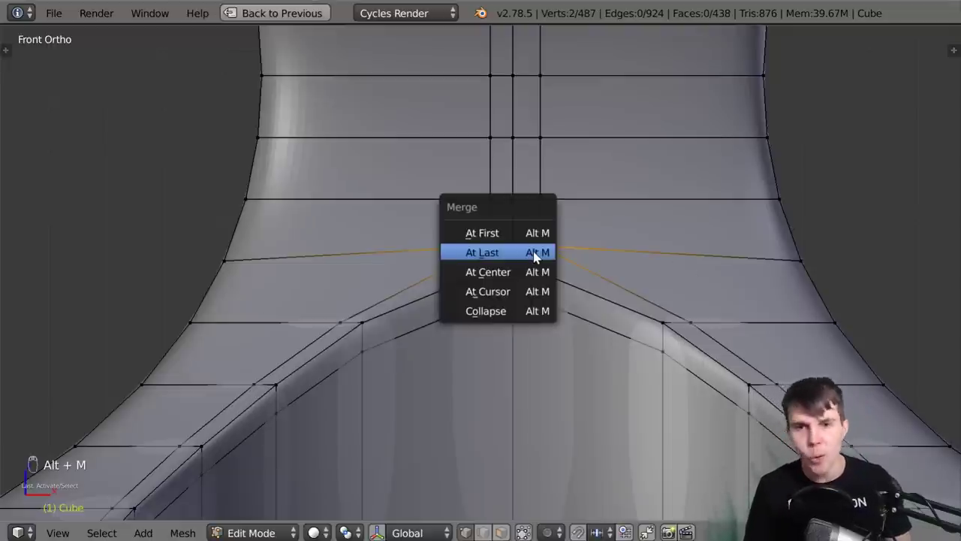
{"action": "left_click", "coordinate": [505, 280]}
{"action": "scroll", "coordinate": [516, 244], "scroll_direction": "up", "scroll_amount": 2}
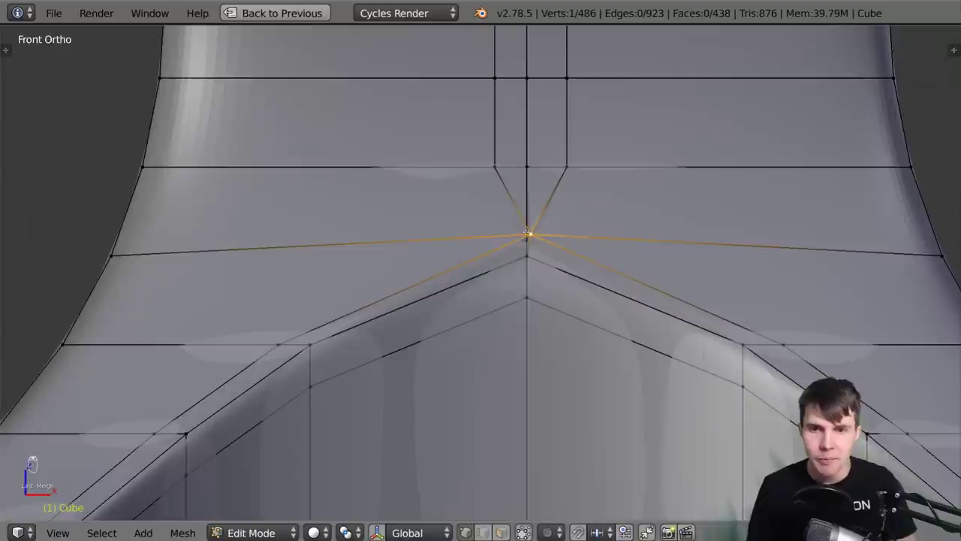
{"action": "key", "text": "g"}
{"action": "left_click", "coordinate": [523, 233]}
{"action": "right_click", "coordinate": [492, 168]}
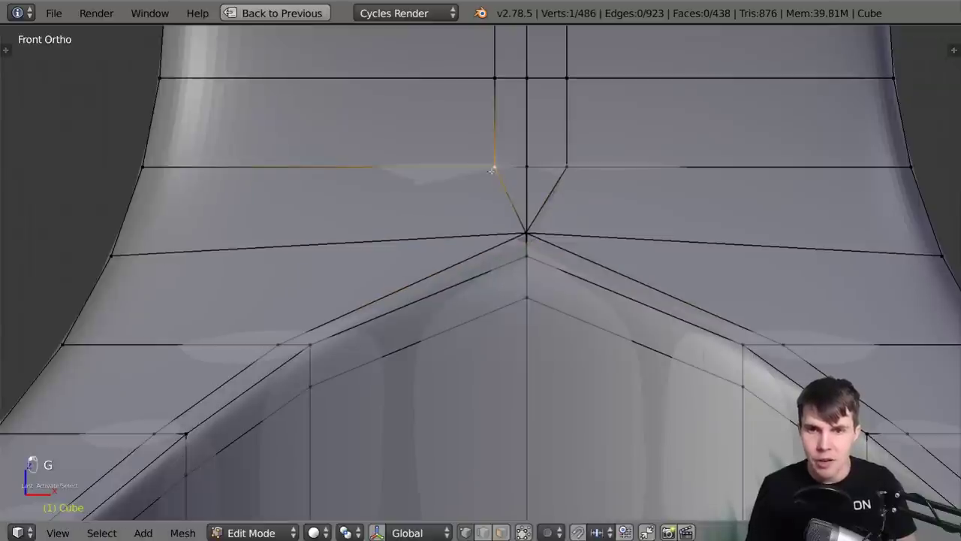
{"action": "right_click", "coordinate": [566, 168]}
{"action": "right_click", "coordinate": [529, 229], "text": "shift"}
{"action": "right_click", "coordinate": [496, 168], "text": "shift"}
{"action": "key", "text": "a"}
{"action": "right_click", "coordinate": [526, 234]}
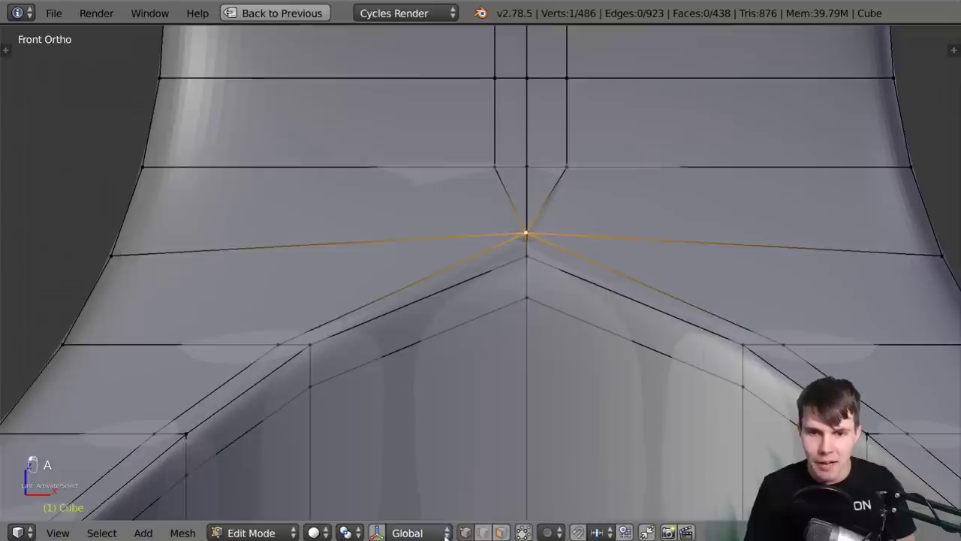
Check the flow of the face loops along both arch edges in face selection, and return to a cleared vertex selection
{"action": "left_click", "coordinate": [502, 532]}
{"action": "right_click", "coordinate": [527, 249], "text": "alt"}
{"action": "right_click", "coordinate": [526, 248], "text": "alt"}
{"action": "right_click", "coordinate": [291, 344], "text": "alt"}
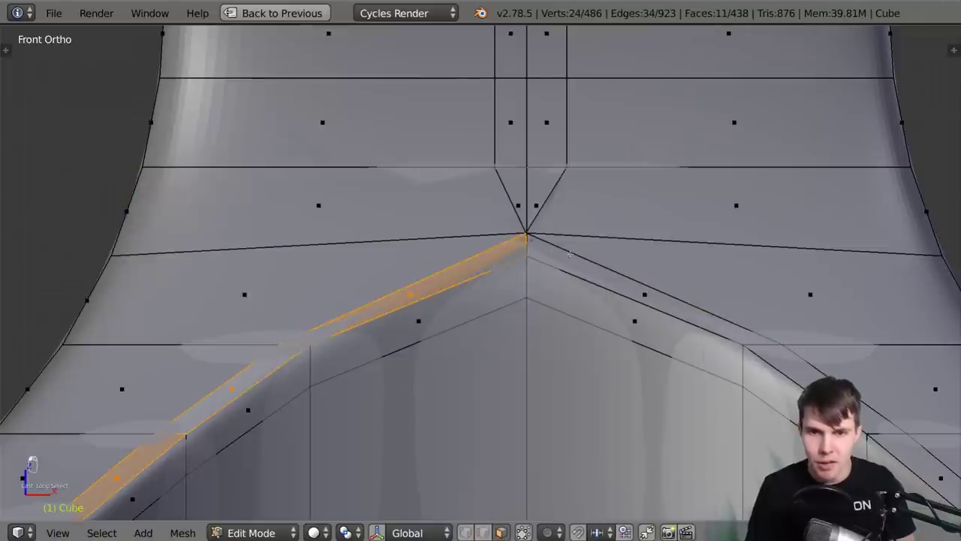
{"action": "key", "text": "a"}
{"action": "scroll", "coordinate": [524, 225], "scroll_direction": "up", "scroll_amount": 1}
{"action": "scroll", "coordinate": [396, 311], "scroll_direction": "down", "scroll_amount": 2}
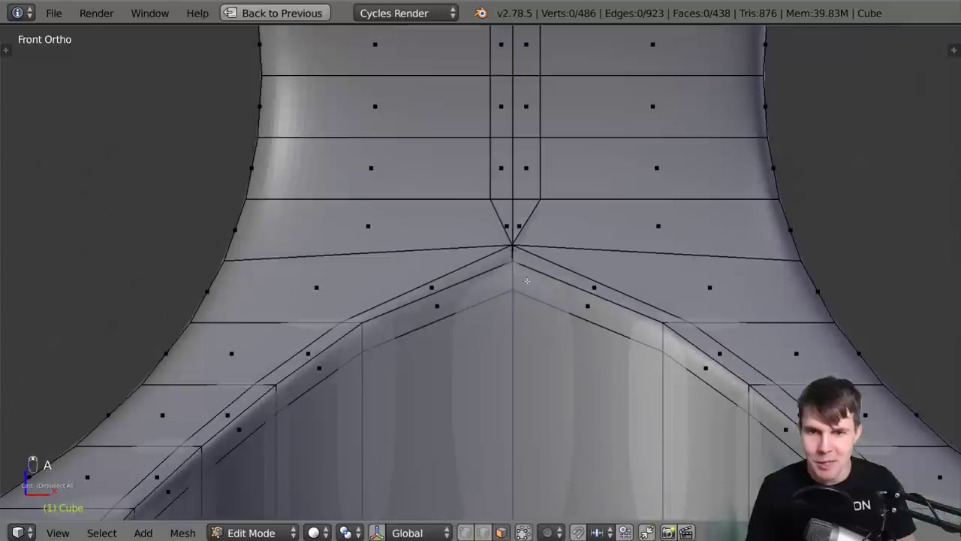
{"action": "right_click", "coordinate": [347, 330], "text": "alt"}
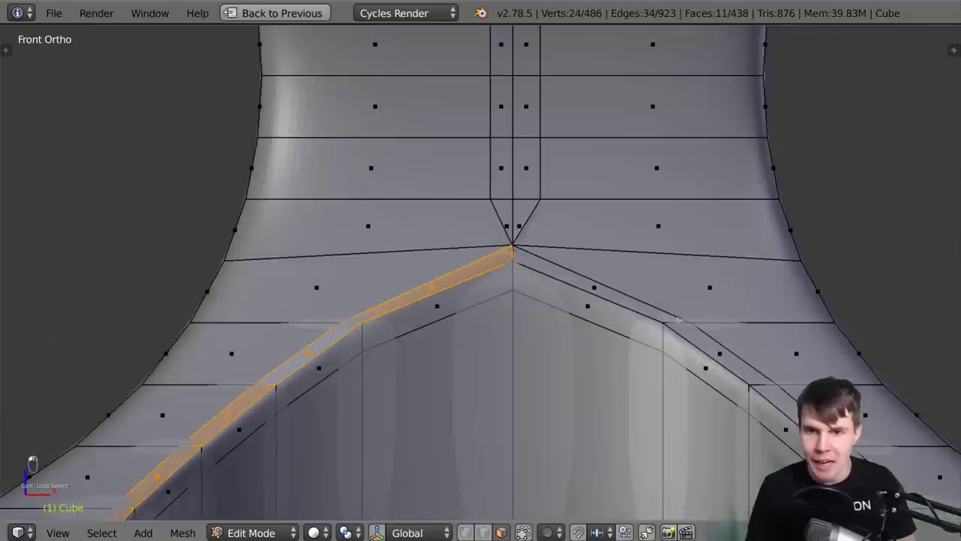
{"action": "right_click", "coordinate": [678, 320], "text": "alt+shift"}
{"action": "scroll", "coordinate": [311, 472], "scroll_direction": "down", "scroll_amount": 6}
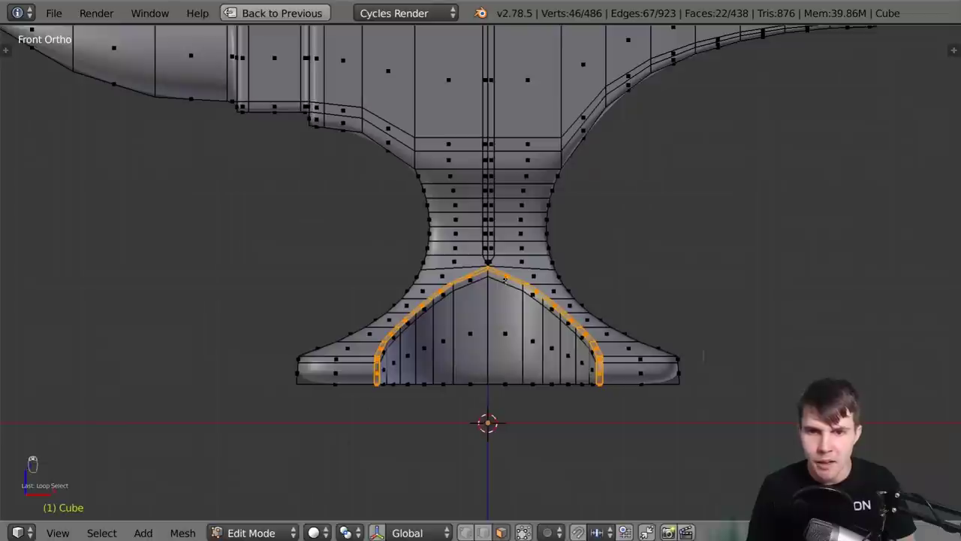
{"action": "scroll", "coordinate": [703, 356], "scroll_direction": "up", "scroll_amount": 5}
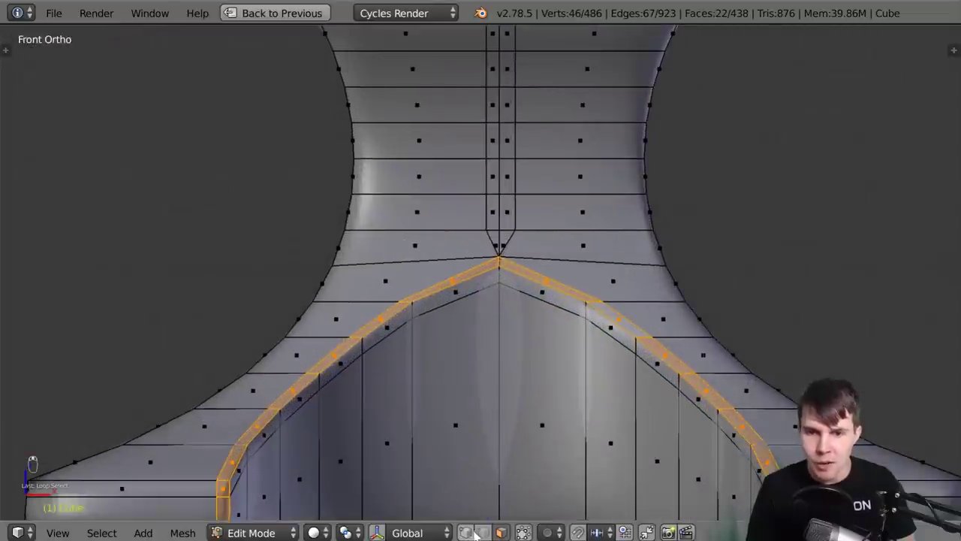
{"action": "scroll", "coordinate": [518, 321], "scroll_direction": "up", "scroll_amount": 4}
{"action": "key", "text": "a"}
Try to edge-slide the left column loop, including the merged tip vertex, toward the column's middle edge
{"action": "left_click", "coordinate": [541, 191], "text": "alt"}
{"action": "scroll", "coordinate": [539, 199], "scroll_direction": "down", "scroll_amount": 7}
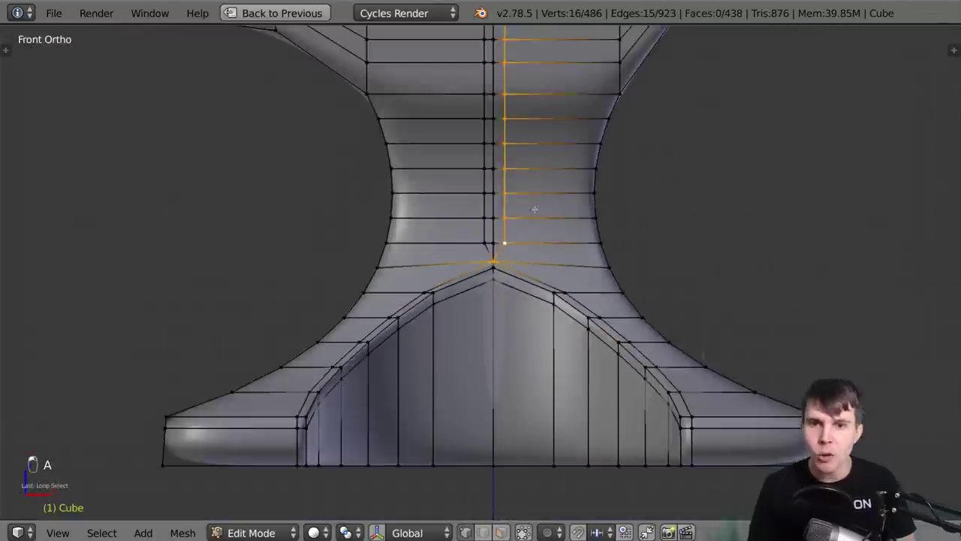
{"action": "scroll", "coordinate": [492, 248], "scroll_direction": "up", "scroll_amount": 6}
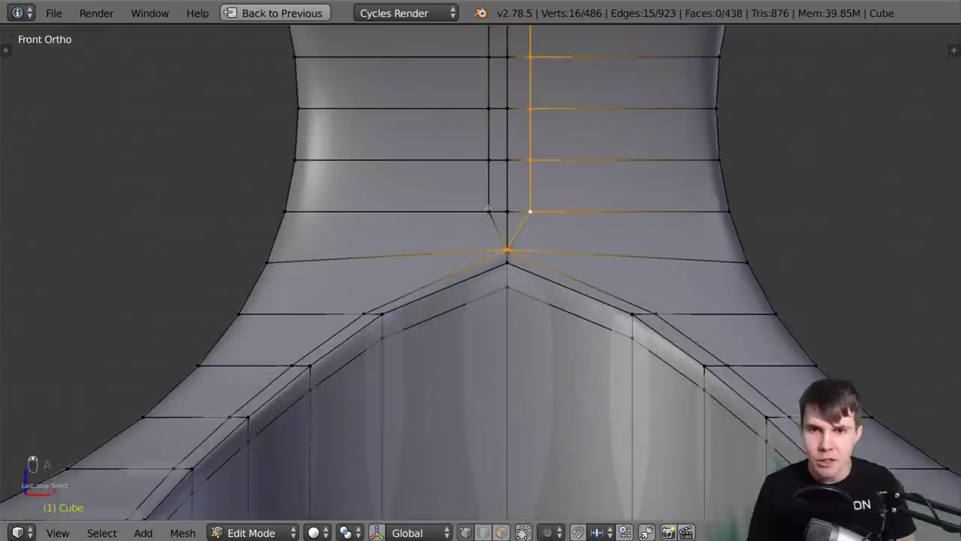
{"action": "scroll", "coordinate": [494, 197], "scroll_direction": "down", "scroll_amount": 3}
{"action": "scroll", "coordinate": [470, 257], "scroll_direction": "up", "scroll_amount": 5}
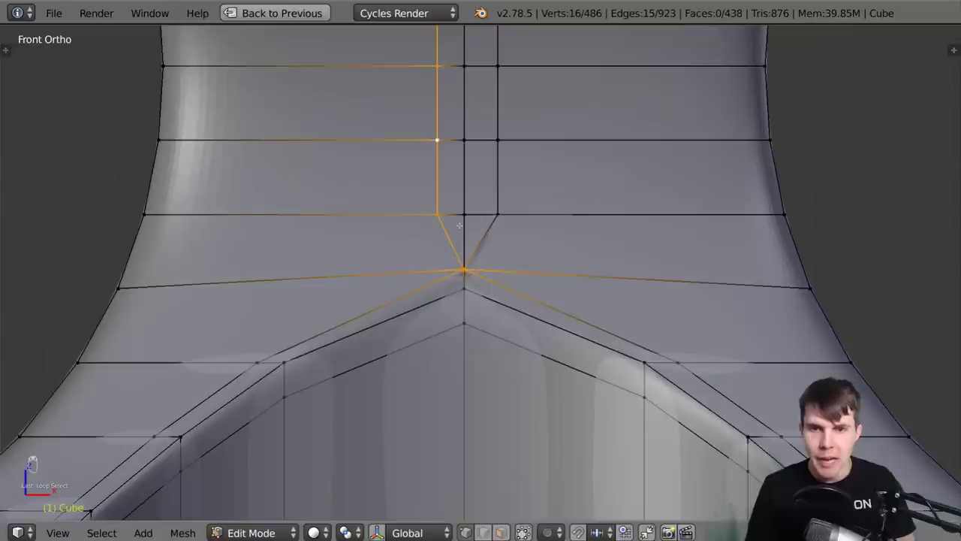
{"action": "key", "text": "g"}
{"action": "key", "text": "g"}
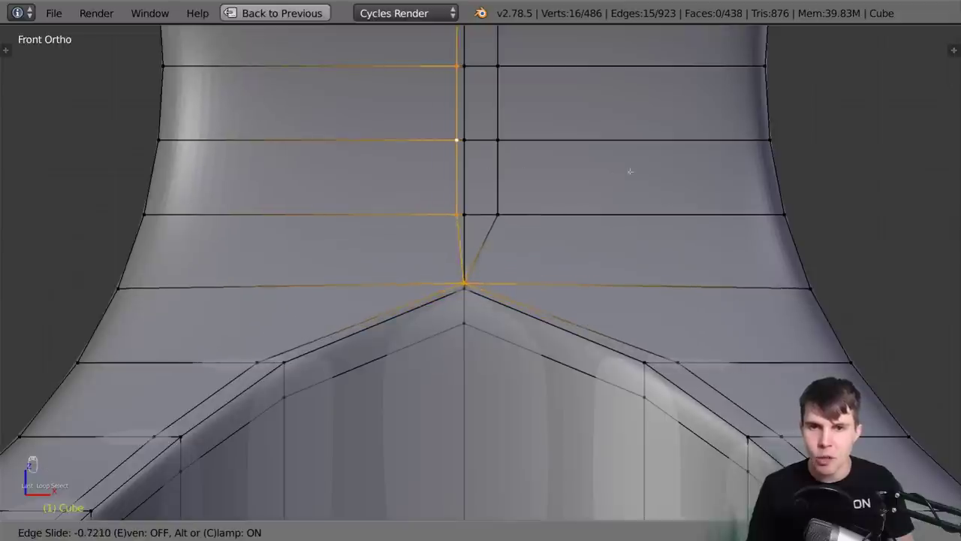
{"action": "left_click", "coordinate": [704, 186]}
Exclude the merged tip vertex from the left column loop selection and edge-slide the loop onto the middle edge at -1.0000
{"action": "scroll", "coordinate": [509, 249], "scroll_direction": "up", "scroll_amount": 3}
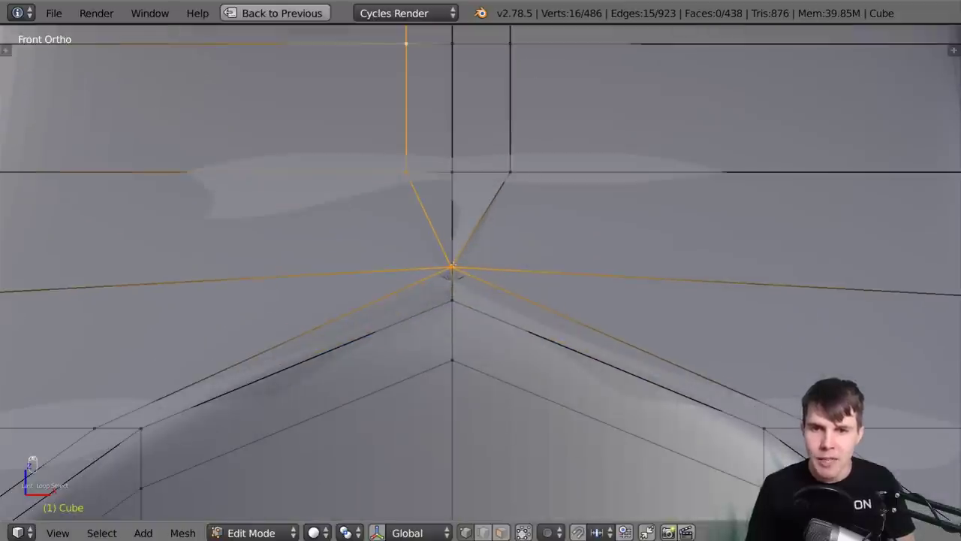
{"action": "scroll", "coordinate": [510, 249], "scroll_direction": "down", "scroll_amount": 5}
{"action": "scroll", "coordinate": [502, 194], "scroll_direction": "up", "scroll_amount": 2}
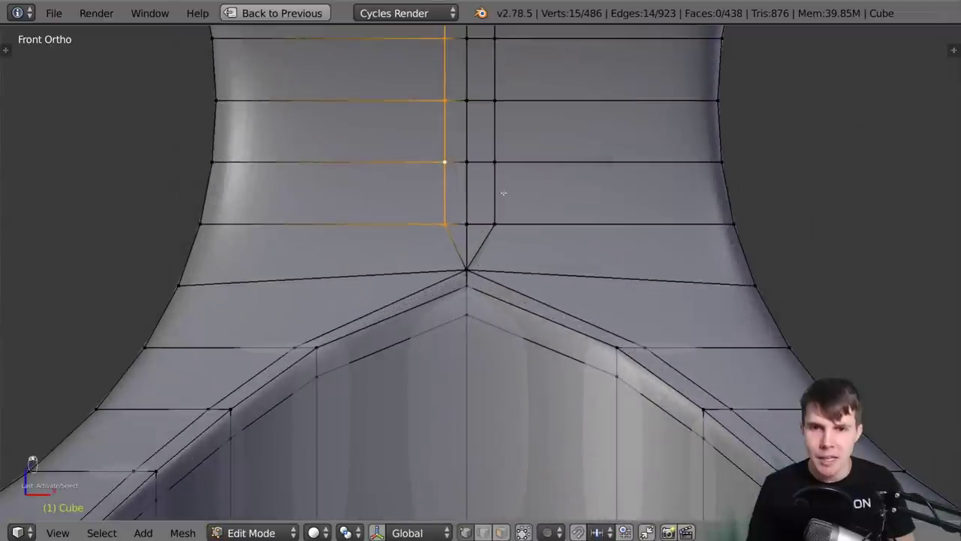
{"action": "key", "text": "g"}
{"action": "key", "text": "g"}
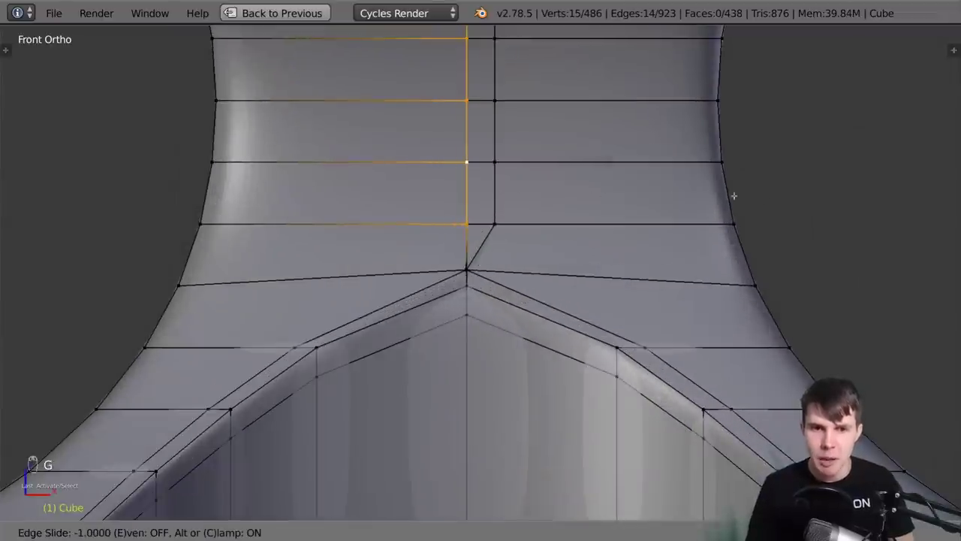
{"action": "left_click", "coordinate": [899, 200]}
Select the right column loop without the merged tip vertex and edge-slide it onto the column's middle edge
{"action": "right_click", "coordinate": [503, 188], "text": "alt"}
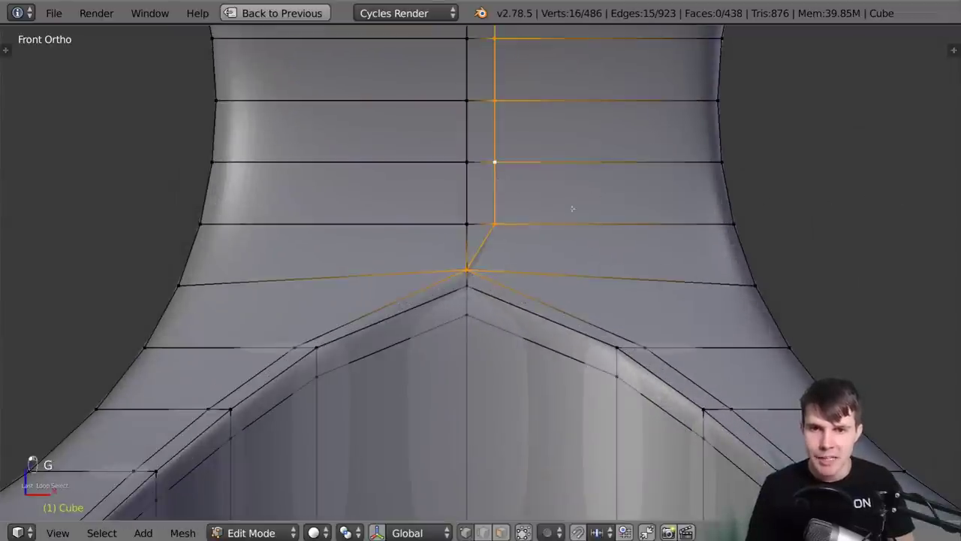
{"action": "right_click", "coordinate": [469, 267], "text": "shift"}
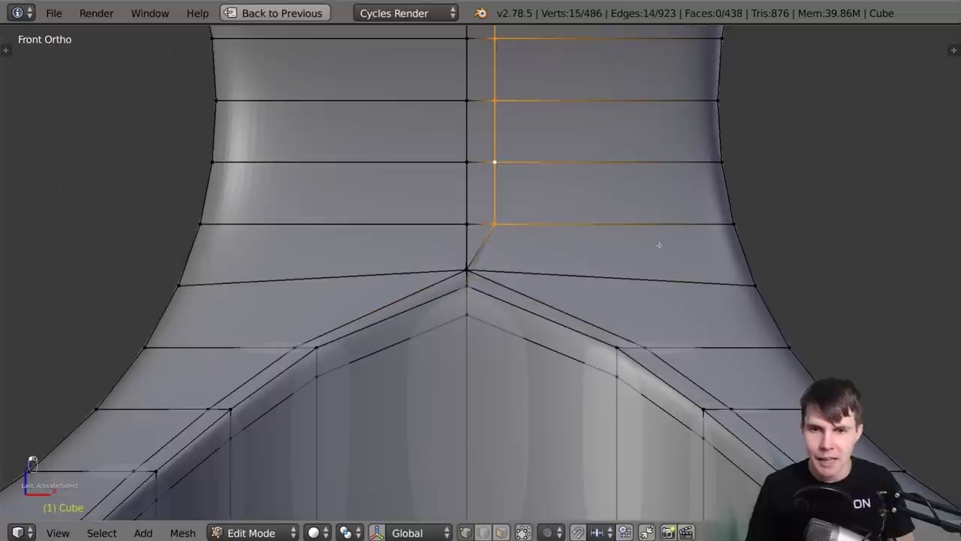
{"action": "key", "text": "g"}
{"action": "key", "text": "g"}
{"action": "left_click", "coordinate": [586, 245]}
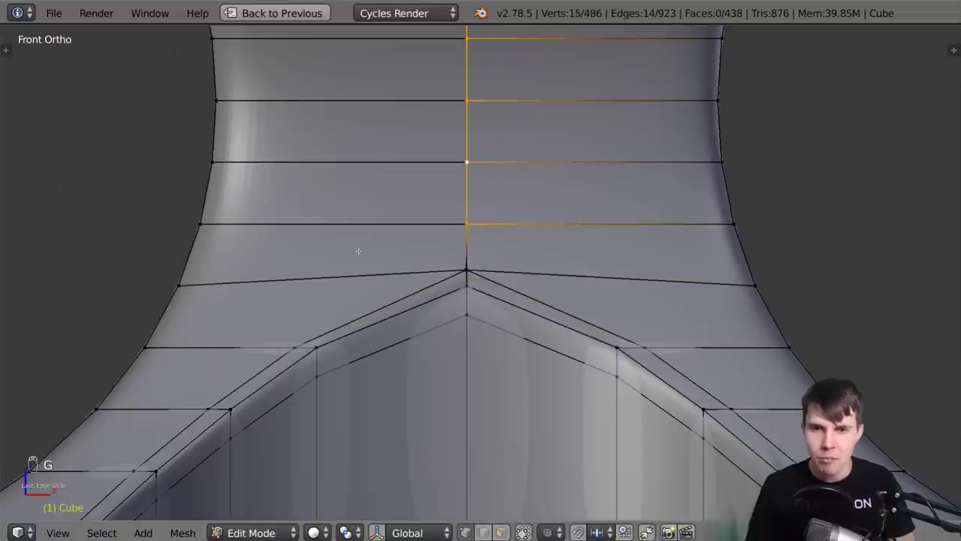
Select the whole mesh and remove doubles to weld the overlapping column loops
{"action": "key", "text": "a"}
{"action": "key", "text": "a"}
{"action": "key", "text": "a"}
{"action": "key", "text": "w"}
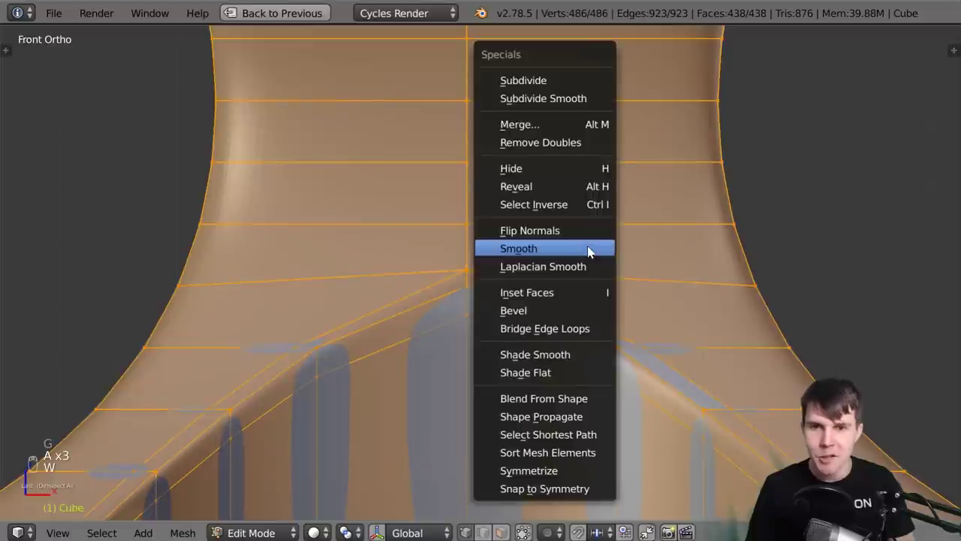
{"action": "left_click", "coordinate": [588, 143]}
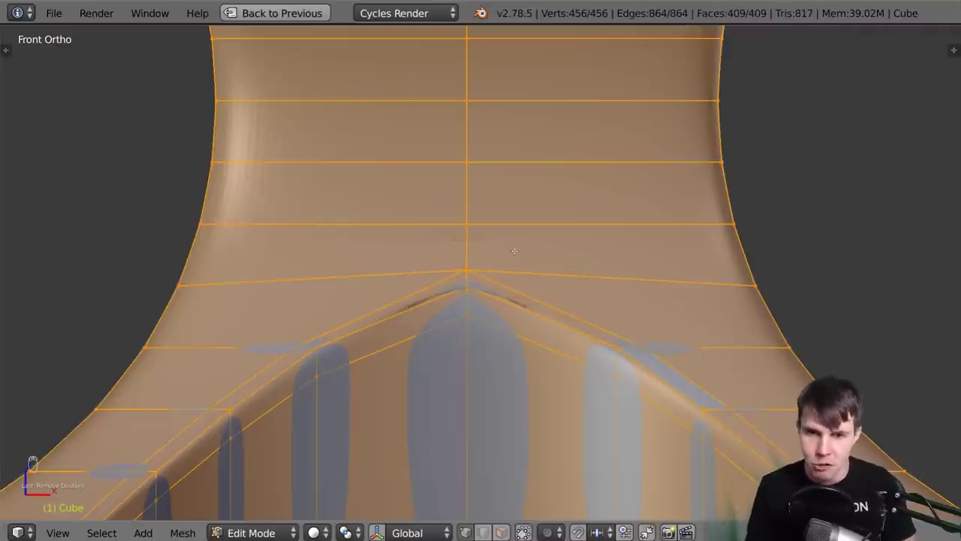
Delete the stray edge joining the arch's inner tip vertex to the column's middle vertex above the merged tip
{"action": "scroll", "coordinate": [515, 250], "scroll_direction": "up", "scroll_amount": 1}
{"action": "middle_click_drag", "start_coordinate": [514, 250], "coordinate": [395, 286]}
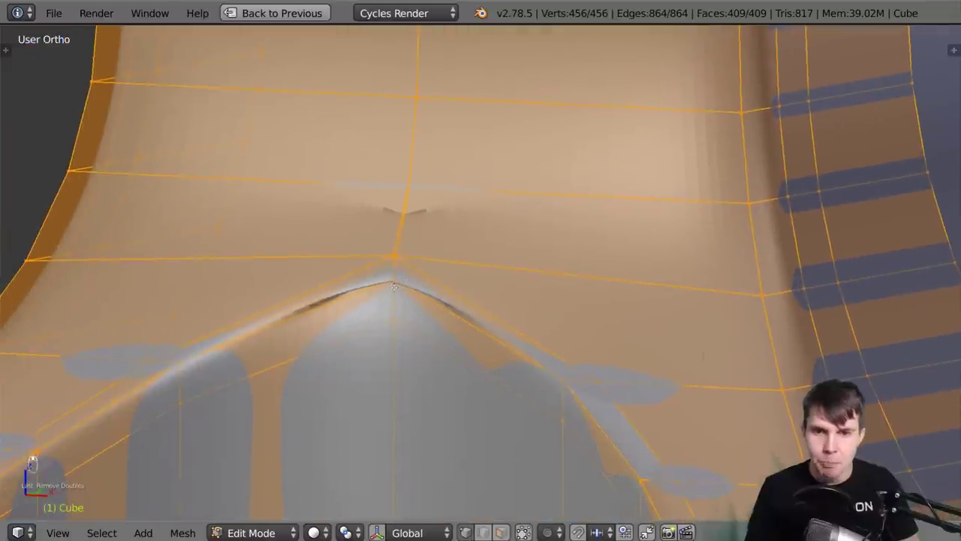
{"action": "right_click", "coordinate": [393, 281]}
{"action": "right_click", "coordinate": [417, 194], "text": "shift"}
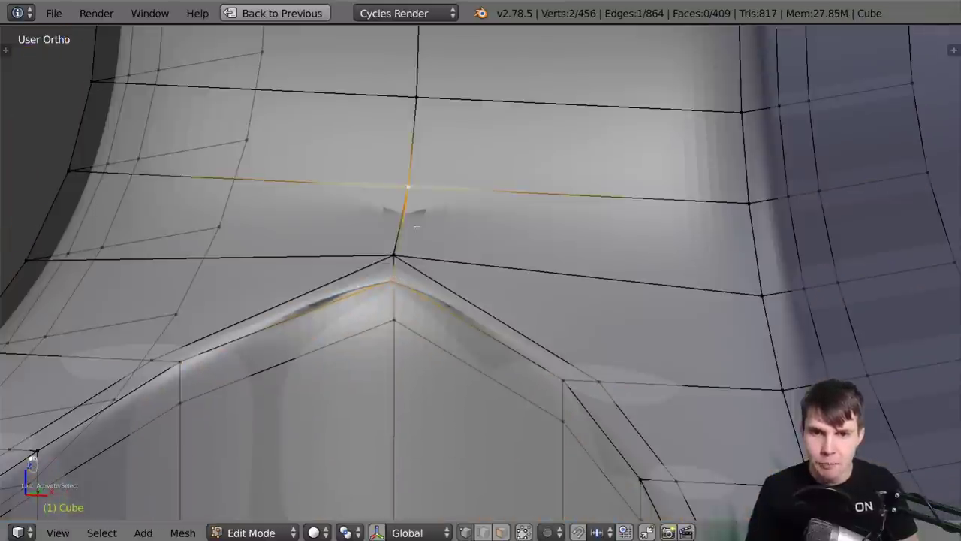
{"action": "key", "text": "z"}
{"action": "middle_click_drag", "start_coordinate": [400, 264], "coordinate": [343, 284]}
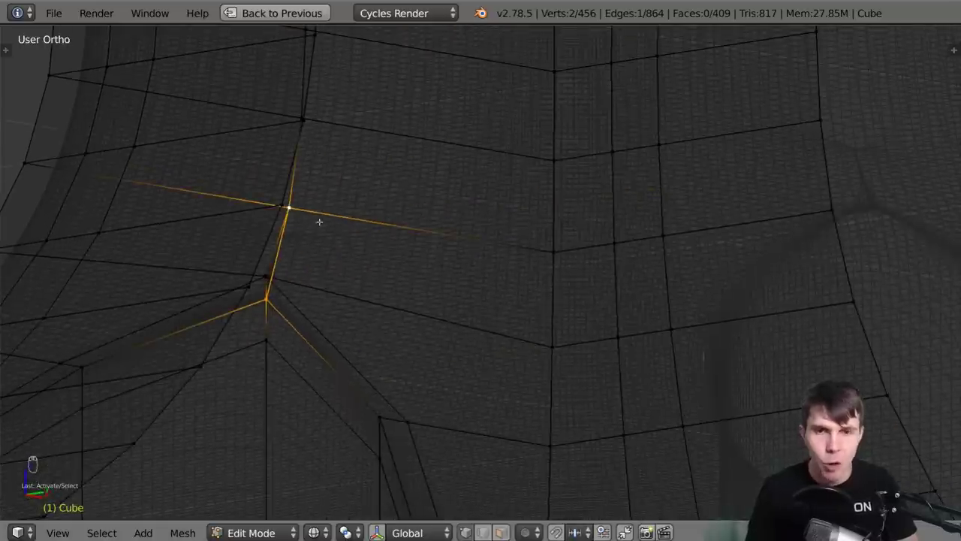
{"action": "key", "text": "z"}
{"action": "key", "text": "x"}
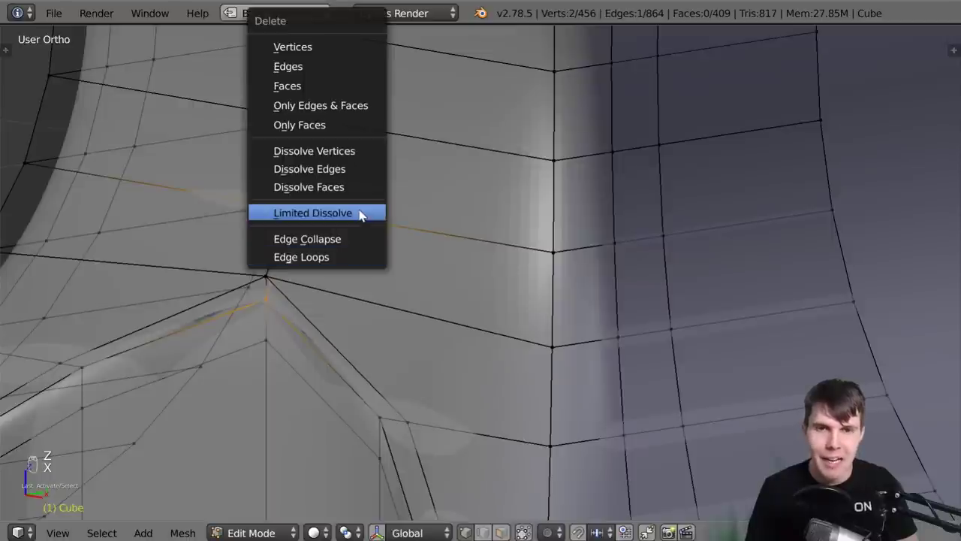
{"action": "left_click", "coordinate": [310, 70]}
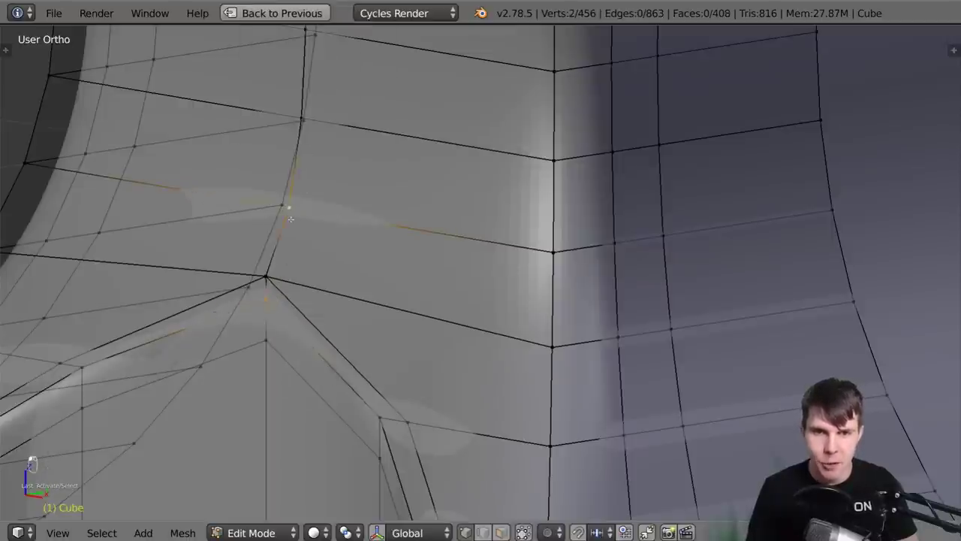
Examine the smoothed arch tip and base from several angles, comparing the object view with the edit-mode topology
{"action": "scroll", "coordinate": [277, 301], "scroll_direction": "down", "scroll_amount": 5}
{"action": "key", "text": "Tab"}
{"action": "scroll", "coordinate": [503, 241], "scroll_direction": "up", "scroll_amount": 6}
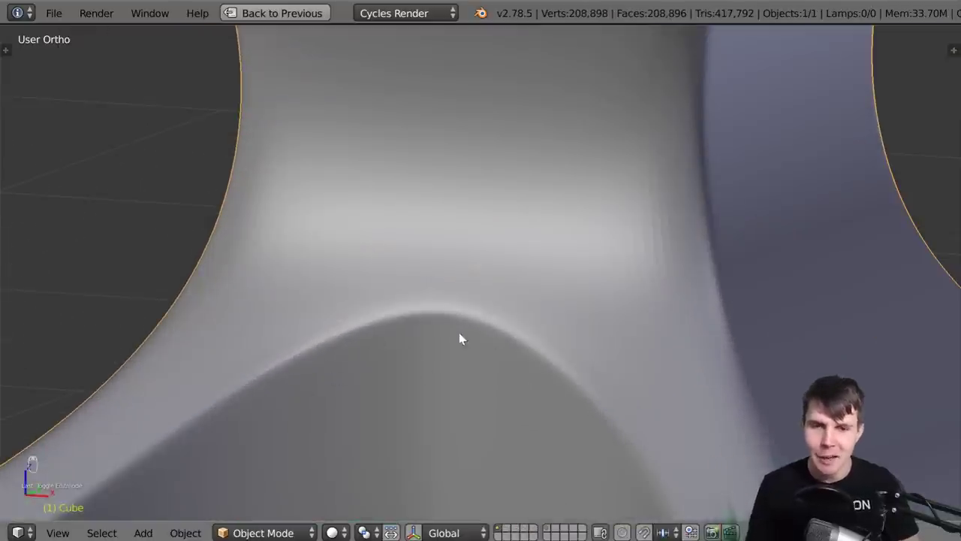
{"action": "scroll", "coordinate": [453, 334], "scroll_direction": "down", "scroll_amount": 3}
{"action": "scroll", "coordinate": [480, 341], "scroll_direction": "down", "scroll_amount": 1}
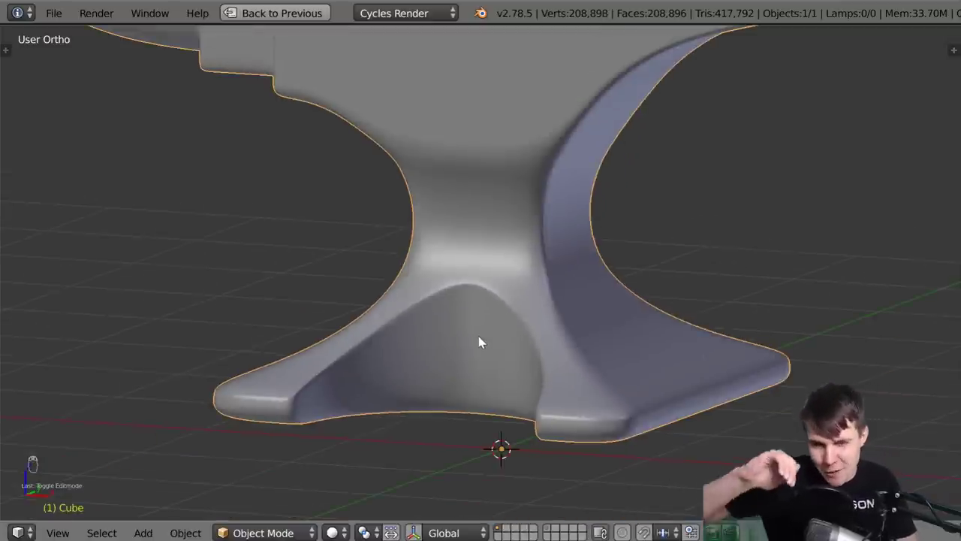
{"action": "key", "text": "Tab"}
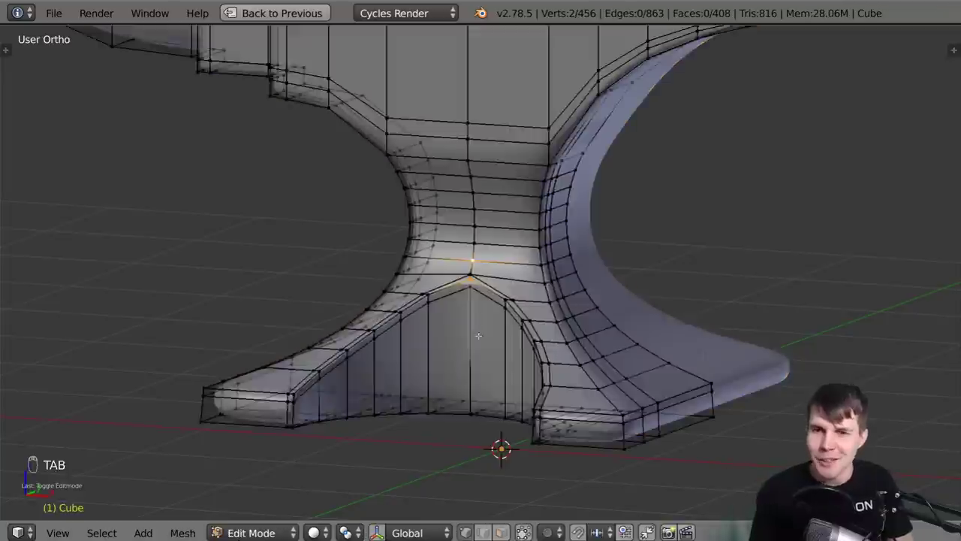
{"action": "scroll", "coordinate": [479, 342], "scroll_direction": "up", "scroll_amount": 4}
{"action": "scroll", "coordinate": [502, 269], "scroll_direction": "down", "scroll_amount": 4}
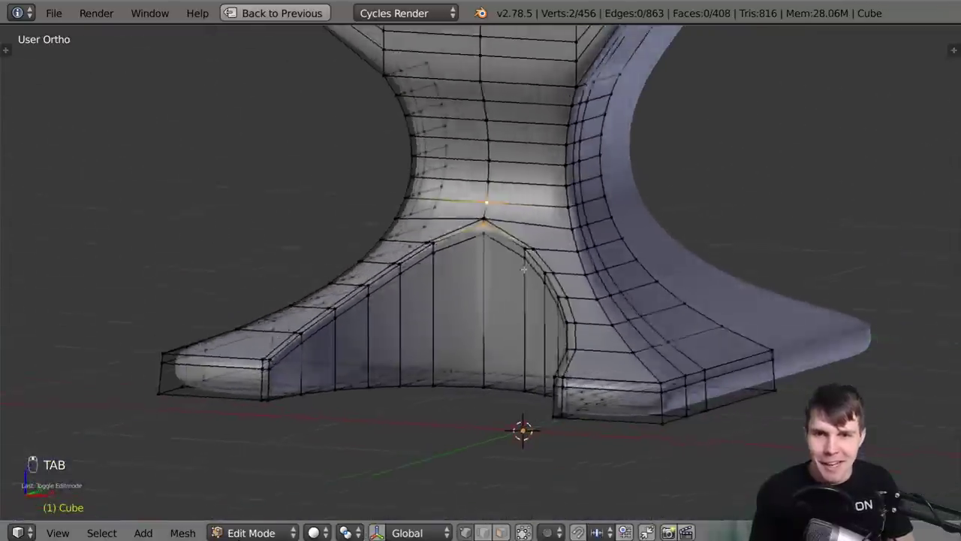
{"action": "key", "text": "Tab"}
{"action": "scroll", "coordinate": [520, 266], "scroll_direction": "up", "scroll_amount": 4}
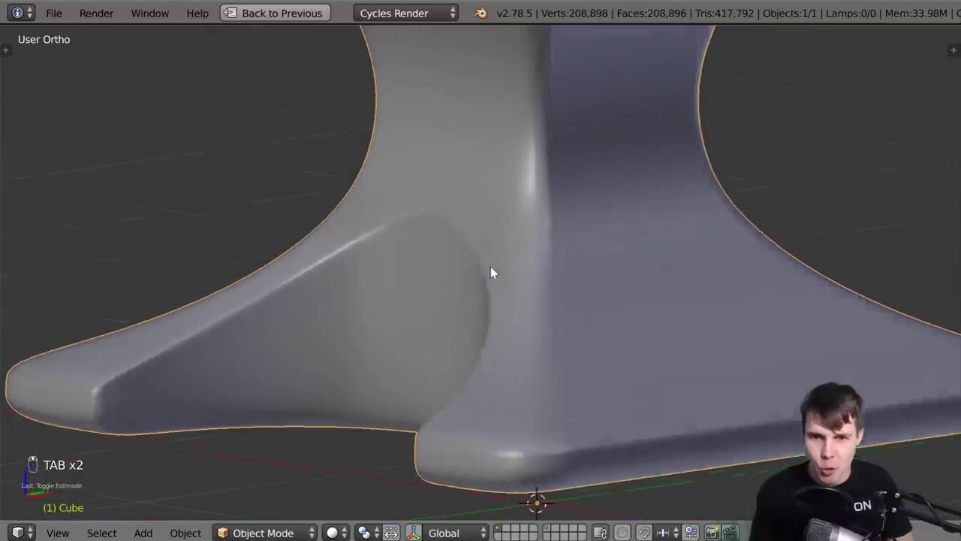
{"action": "key", "text": "Tab"}
Add a horizontal loop cut around the base and slide it with Even on to about 0.93, close to the bottom edge
{"action": "middle_click_drag", "start_coordinate": [516, 278], "coordinate": [597, 244]}
{"action": "middle_click_drag", "start_coordinate": [538, 253], "coordinate": [434, 310]}
{"action": "key", "text": "ctrl+r"}
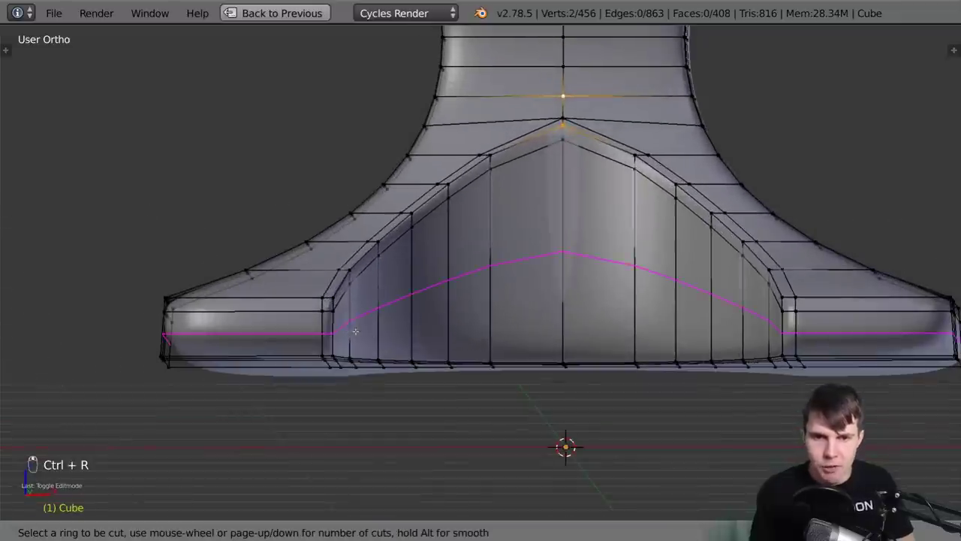
{"action": "left_click", "coordinate": [455, 295]}
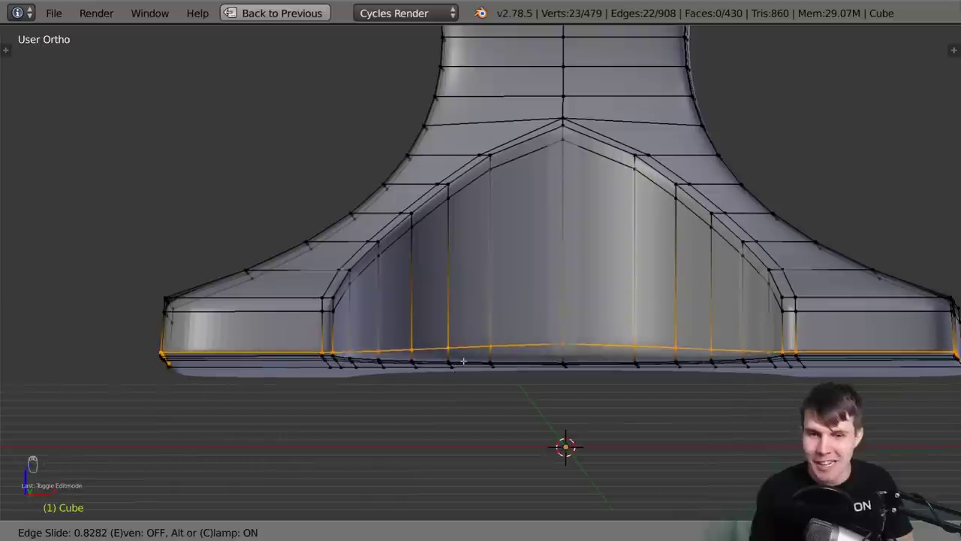
{"action": "key", "text": "e"}
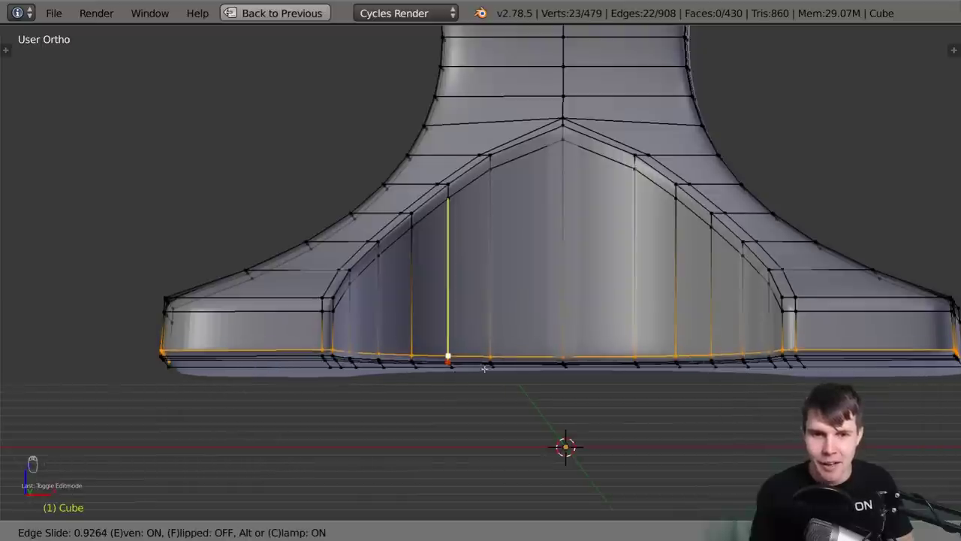
{"action": "left_click", "coordinate": [483, 364]}
Examine the smoothed base and underside, and trace the supporting loop that runs along the column's side corner
{"action": "key", "text": "Tab"}
{"action": "middle_click_drag", "start_coordinate": [481, 361], "coordinate": [546, 369]}
{"action": "middle_click_drag", "start_coordinate": [560, 293], "coordinate": [542, 433], "text": "shift"}
{"action": "scroll", "coordinate": [543, 428], "scroll_direction": "down", "scroll_amount": 2}
{"action": "middle_click_drag", "start_coordinate": [540, 391], "coordinate": [549, 252]}
{"action": "scroll", "coordinate": [564, 373], "scroll_direction": "up", "scroll_amount": 4}
{"action": "key", "text": "Tab"}
{"action": "scroll", "coordinate": [518, 293], "scroll_direction": "down", "scroll_amount": 2}
{"action": "scroll", "coordinate": [549, 252], "scroll_direction": "up", "scroll_amount": 2}
{"action": "right_click", "coordinate": [556, 224], "text": "alt"}
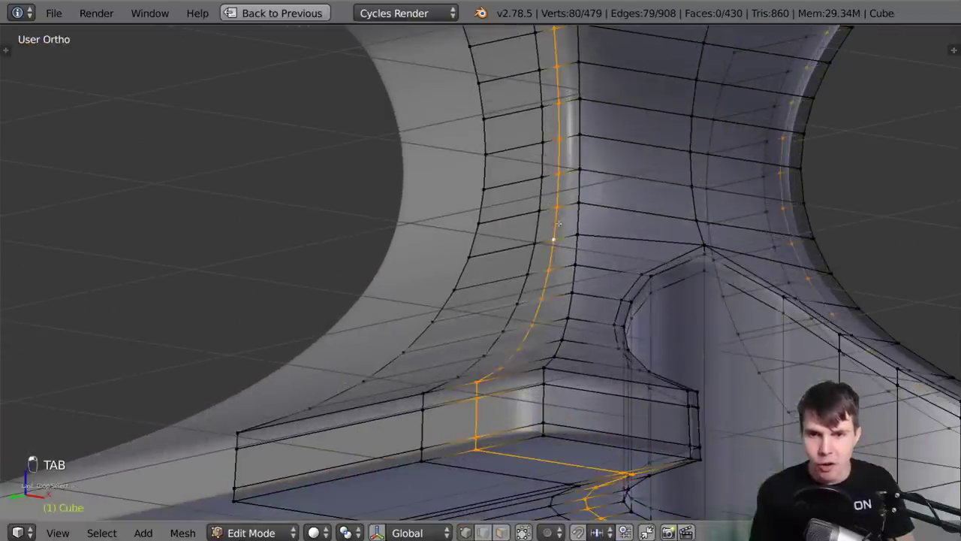
{"action": "middle_click_drag", "start_coordinate": [571, 208], "coordinate": [548, 225]}
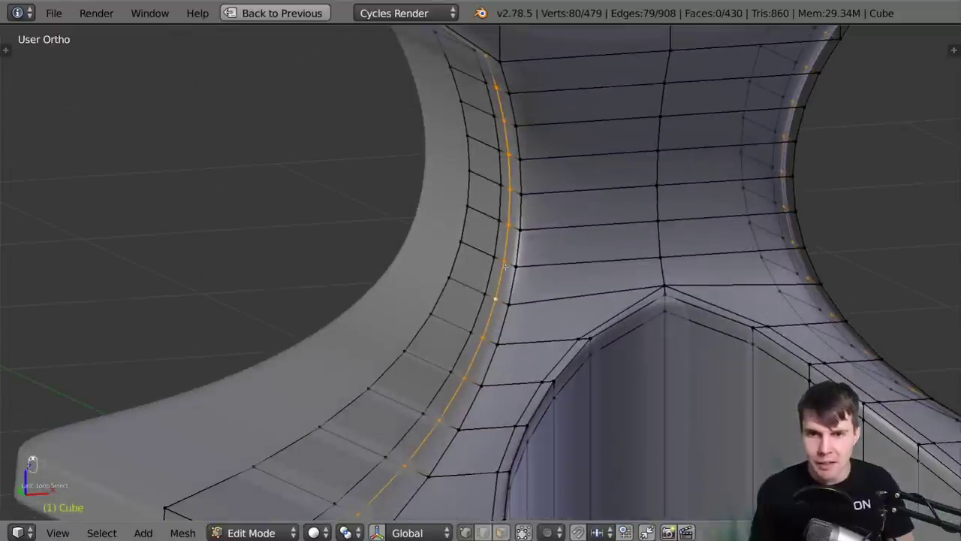
{"action": "key", "text": "Tab"}
{"action": "middle_click_drag", "start_coordinate": [515, 274], "coordinate": [506, 275]}
{"action": "key", "text": "Tab"}
Add a vertical loop cut on the column's front face and slide it with Even on close to the left corner edge
{"action": "key", "text": "ctrl+r"}
{"action": "left_click", "coordinate": [571, 257]}
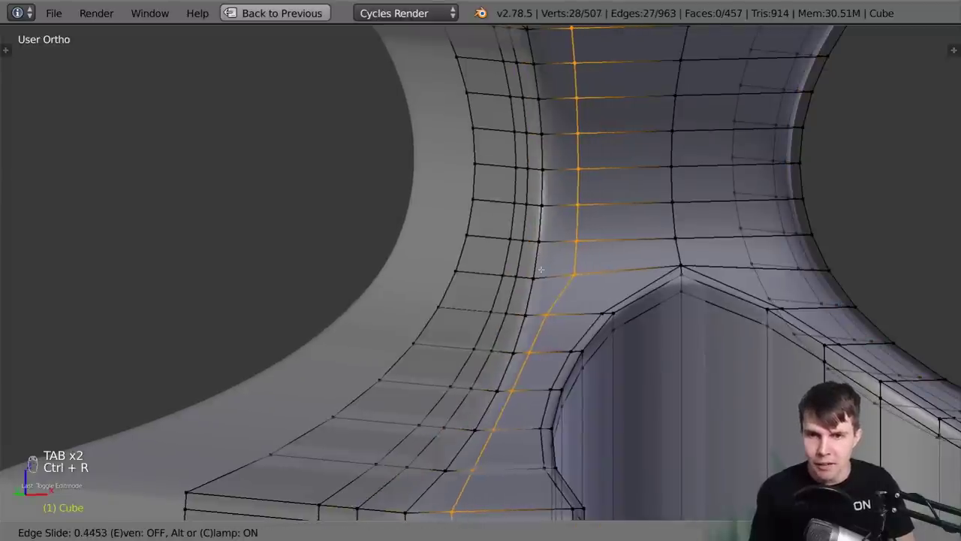
{"action": "key", "text": "e"}
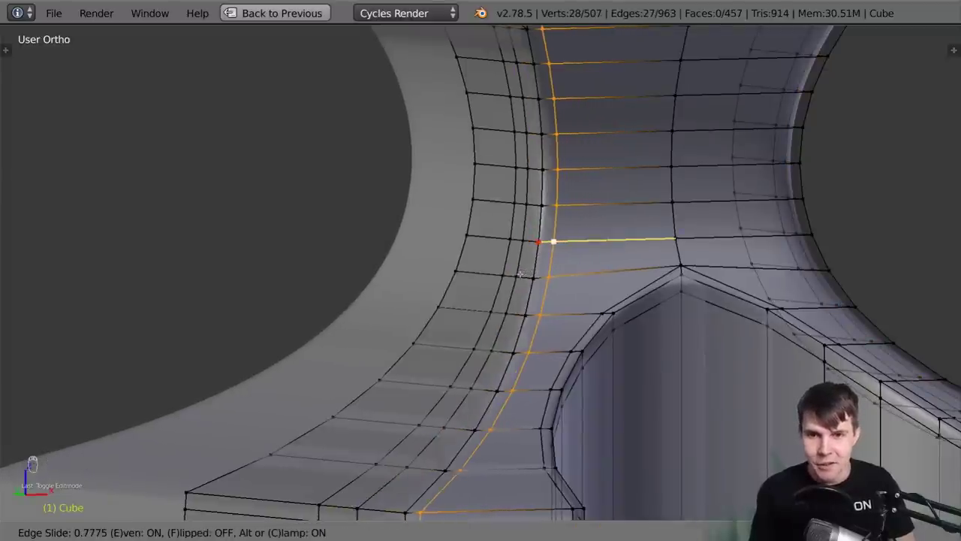
{"action": "left_click", "coordinate": [591, 304]}
Add a matching loop cut on the column front's right half, slid with Even and Flipped on to -0.7192 beside the corner edge
{"action": "key", "text": "Tab"}
{"action": "scroll", "coordinate": [591, 304], "scroll_direction": "down", "scroll_amount": 2}
{"action": "middle_click_drag", "start_coordinate": [591, 304], "coordinate": [510, 328]}
{"action": "key", "text": "Tab"}
{"action": "scroll", "coordinate": [532, 326], "scroll_direction": "up", "scroll_amount": 2}
{"action": "middle_click_drag", "start_coordinate": [585, 329], "coordinate": [537, 249], "text": "shift"}
{"action": "key", "text": "ctrl+r"}
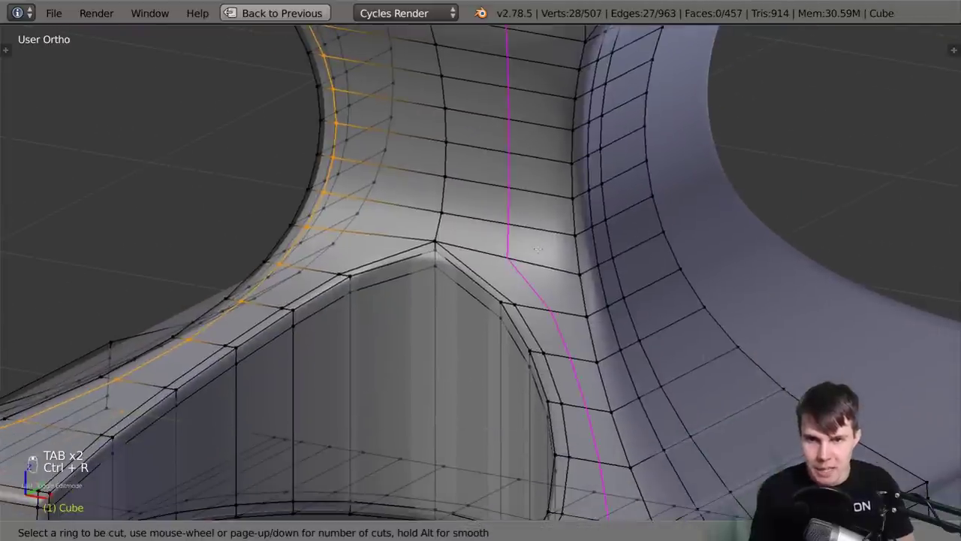
{"action": "left_click", "coordinate": [537, 250]}
{"action": "key", "text": "e"}
{"action": "key", "text": "f"}
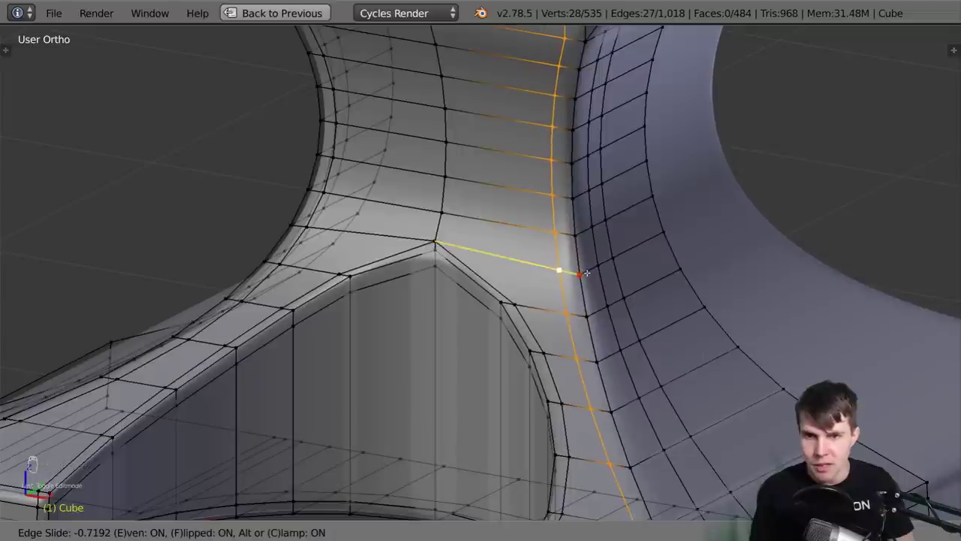
{"action": "left_click", "coordinate": [587, 272]}
Examine the column's corner supporting loops and the whole anvil in both the smoothed object view and edit mode
{"action": "key", "text": "Tab"}
{"action": "scroll", "coordinate": [587, 273], "scroll_direction": "down", "scroll_amount": 1}
{"action": "middle_click_drag", "start_coordinate": [587, 272], "coordinate": [647, 248]}
{"action": "scroll", "coordinate": [648, 255], "scroll_direction": "down", "scroll_amount": 4}
{"action": "middle_click_drag", "start_coordinate": [618, 278], "coordinate": [586, 275]}
{"action": "scroll", "coordinate": [538, 282], "scroll_direction": "up", "scroll_amount": 3}
{"action": "key", "text": "Tab"}
{"action": "scroll", "coordinate": [508, 266], "scroll_direction": "up", "scroll_amount": 2}
{"action": "middle_click_drag", "start_coordinate": [493, 266], "coordinate": [525, 266]}
{"action": "middle_click_drag", "start_coordinate": [494, 184], "coordinate": [482, 280], "text": "shift"}
{"action": "scroll", "coordinate": [483, 280], "scroll_direction": "up", "scroll_amount": 2}
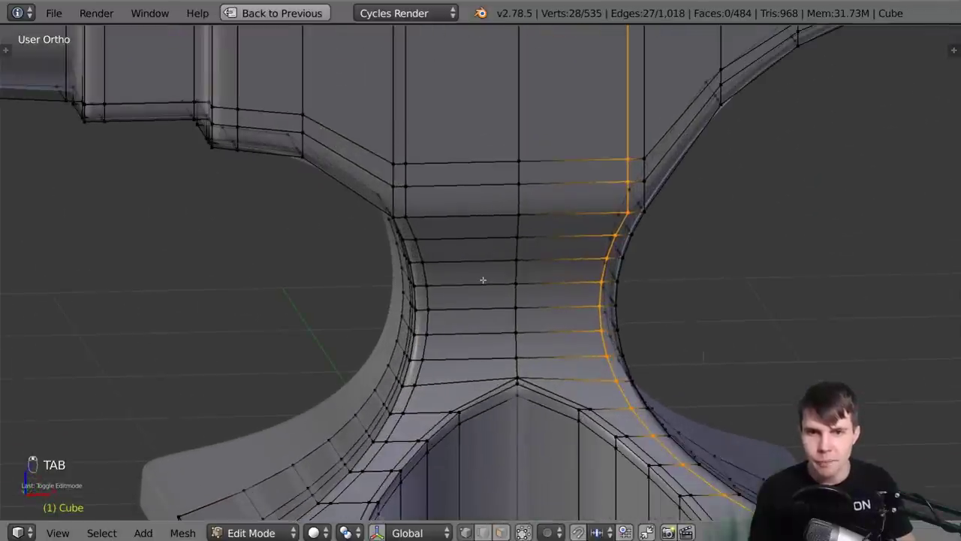
{"action": "scroll", "coordinate": [482, 279], "scroll_direction": "down", "scroll_amount": 3}
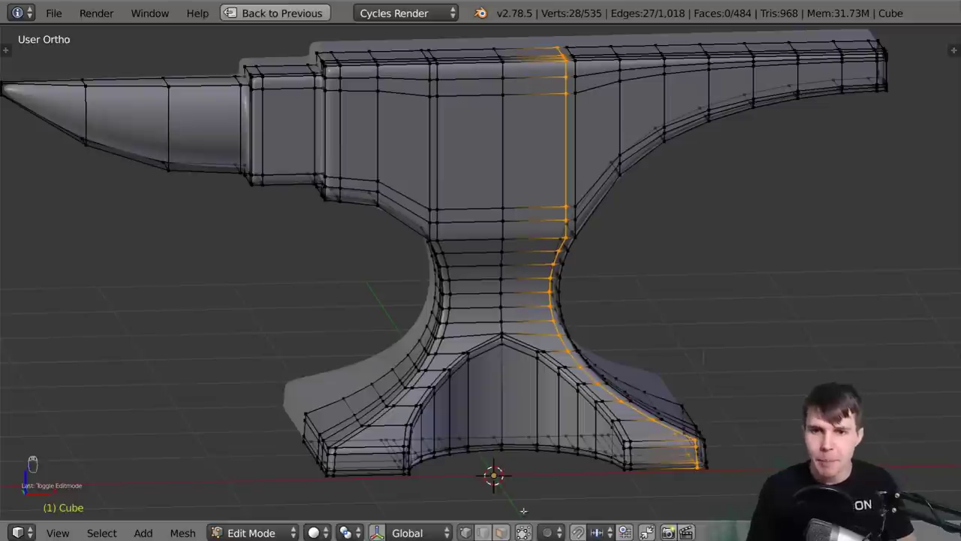
{"action": "key", "text": "Tab"}
{"action": "mouse_move", "coordinate": [558, 398]}
{"action": "middle_mouse_down"}
{"action": "mouse_move", "coordinate": [506, 370]}
{"action": "mouse_move", "coordinate": [567, 383]}
{"action": "middle_mouse_up"}
{"action": "key", "text": "Tab"}
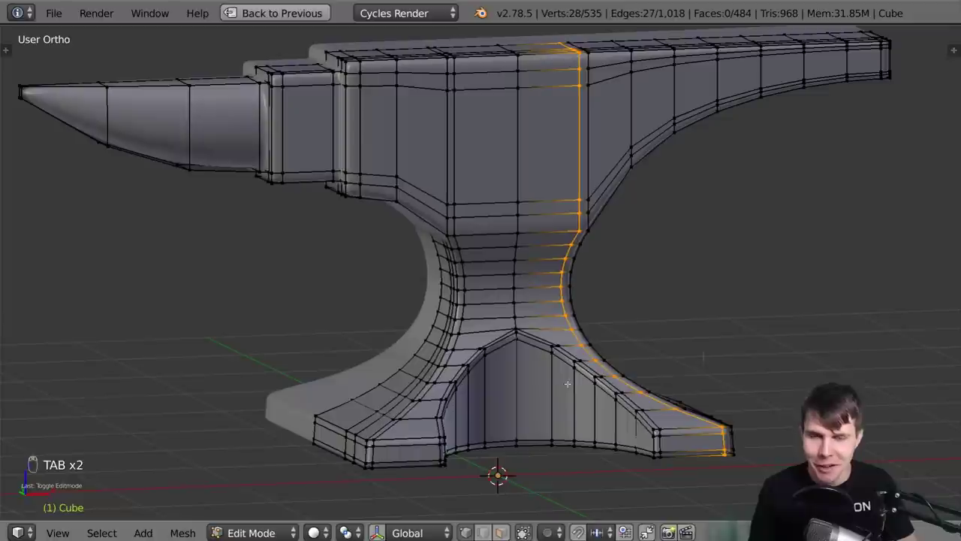
Select the two supporting loops along the upper body's lower edge in turn and trace them to the heel's end
{"action": "scroll", "coordinate": [567, 384], "scroll_direction": "up", "scroll_amount": 3}
{"action": "scroll", "coordinate": [501, 244], "scroll_direction": "down", "scroll_amount": 1}
{"action": "left_click", "coordinate": [476, 200], "text": "alt"}
{"action": "scroll", "coordinate": [476, 199], "scroll_direction": "down", "scroll_amount": 4}
{"action": "scroll", "coordinate": [432, 262], "scroll_direction": "up", "scroll_amount": 3}
{"action": "scroll", "coordinate": [432, 262], "scroll_direction": "up", "scroll_amount": 2}
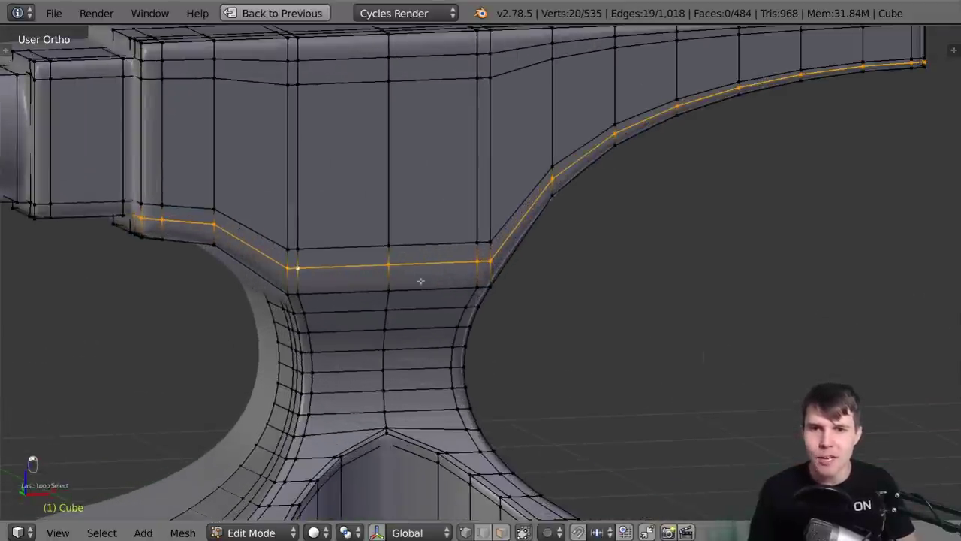
{"action": "middle_click_drag", "start_coordinate": [755, 89], "coordinate": [543, 293], "text": "shift"}
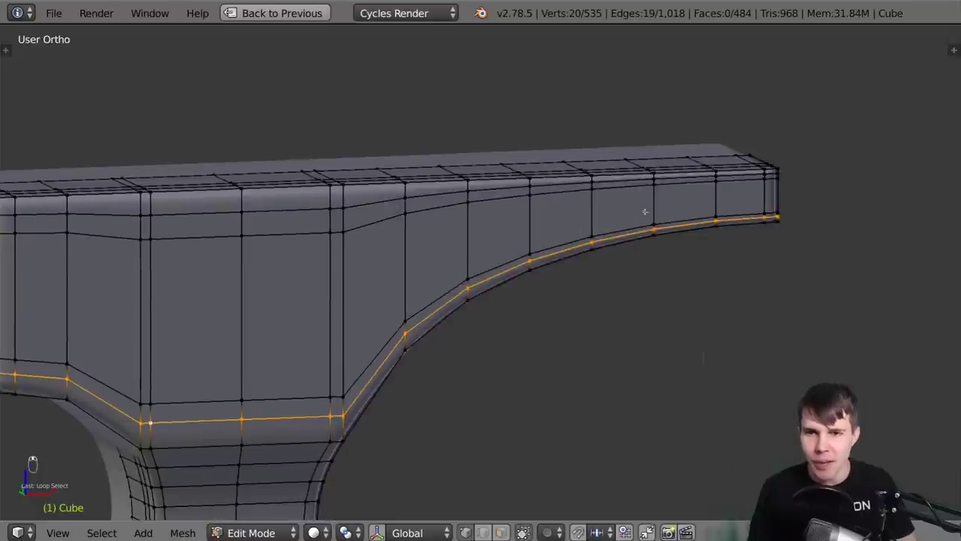
{"action": "middle_click_drag", "start_coordinate": [736, 211], "coordinate": [571, 220]}
{"action": "right_click", "coordinate": [567, 222], "text": "alt"}
{"action": "right_click", "coordinate": [575, 218], "text": "alt"}
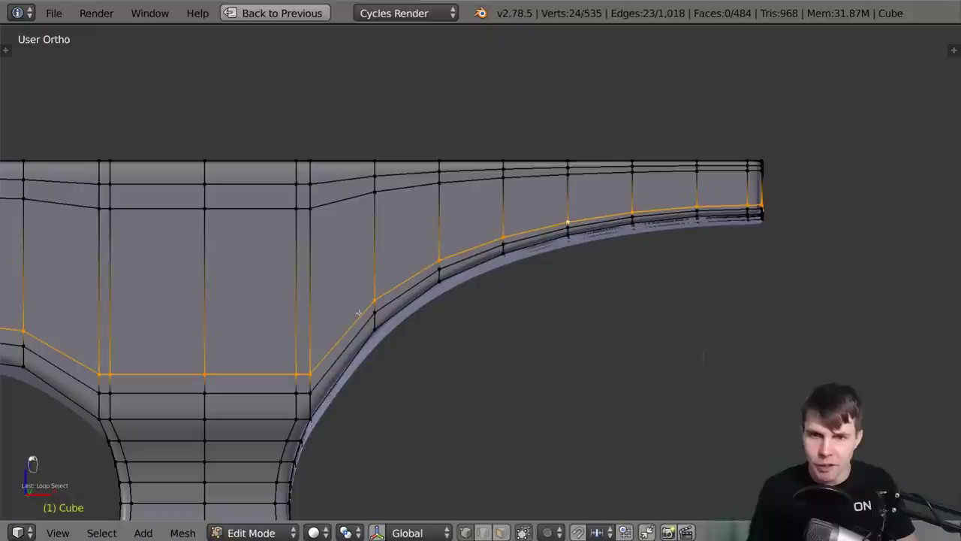
Select the column's right vertical supporting loop, trace it up through the anvil's body and inspect the smoothed surface there
{"action": "scroll", "coordinate": [740, 230], "scroll_direction": "down", "scroll_amount": 2}
{"action": "scroll", "coordinate": [443, 289], "scroll_direction": "up", "scroll_amount": 4}
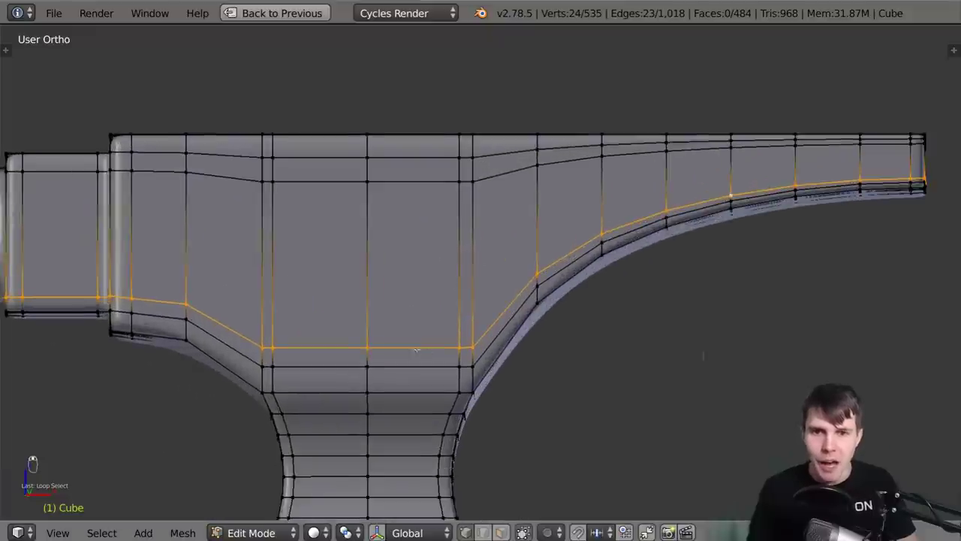
{"action": "middle_click_drag", "start_coordinate": [434, 355], "coordinate": [490, 273], "text": "shift"}
{"action": "right_click", "coordinate": [518, 311], "text": "alt"}
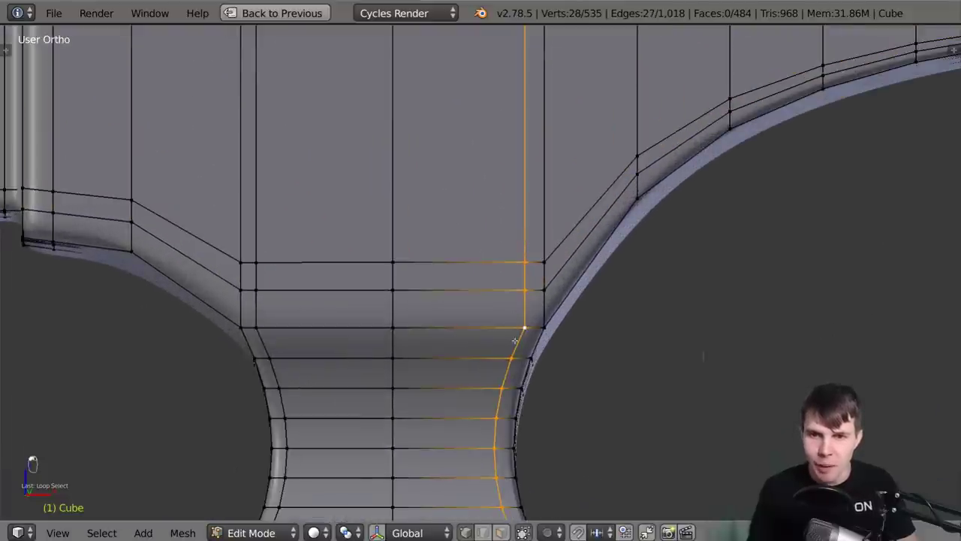
{"action": "scroll", "coordinate": [510, 350], "scroll_direction": "down", "scroll_amount": 3}
{"action": "middle_click_drag", "start_coordinate": [520, 90], "coordinate": [519, 212], "text": "shift"}
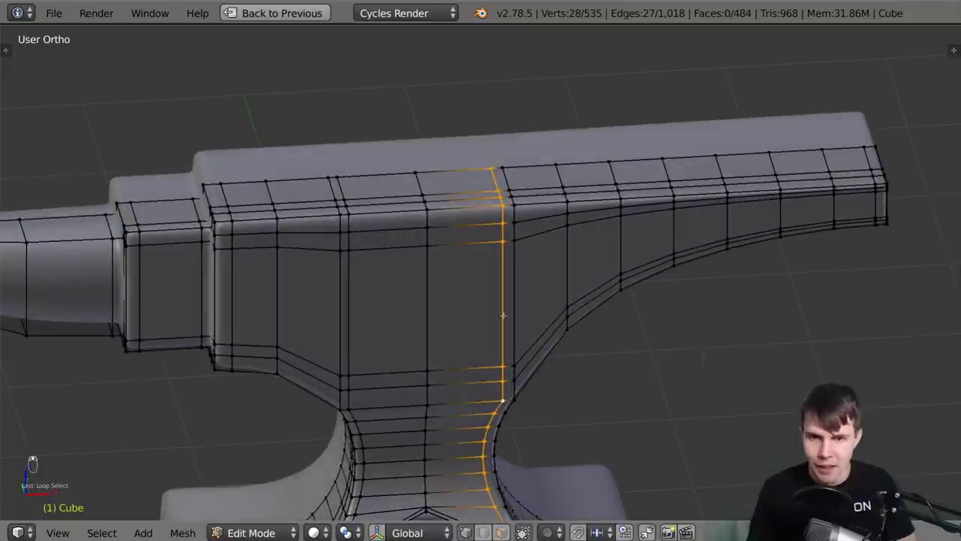
{"action": "middle_click_drag", "start_coordinate": [503, 302], "coordinate": [470, 283]}
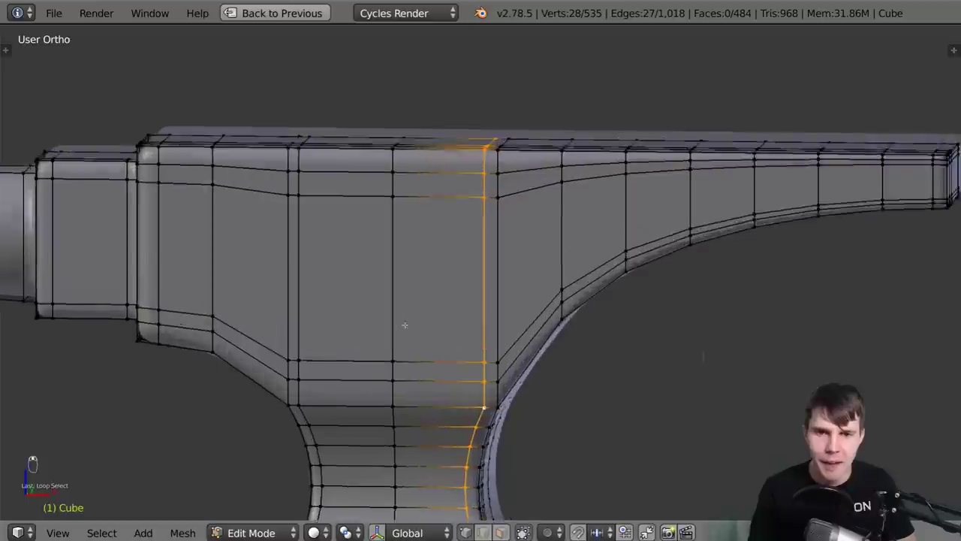
{"action": "key", "text": "Tab"}
{"action": "scroll", "coordinate": [368, 322], "scroll_direction": "up", "scroll_amount": 5}
{"action": "middle_click_drag", "start_coordinate": [398, 220], "coordinate": [431, 199]}
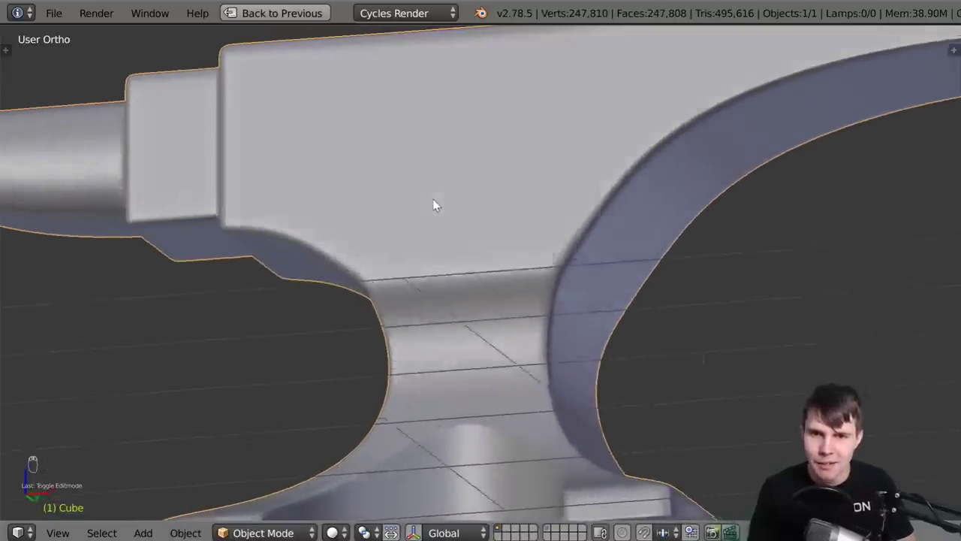
Select the horizontal edge loop just below the top of the column and compare it with the smoothed surface in object mode
{"action": "scroll", "coordinate": [431, 199], "scroll_direction": "up", "scroll_amount": 3}
{"action": "key", "text": "Tab"}
{"action": "middle_click_drag", "start_coordinate": [406, 280], "coordinate": [377, 294]}
{"action": "scroll", "coordinate": [378, 293], "scroll_direction": "down", "scroll_amount": 2}
{"action": "middle_click_drag", "start_coordinate": [451, 293], "coordinate": [551, 279]}
{"action": "right_click", "coordinate": [491, 295], "text": "alt"}
{"action": "key", "text": "Tab"}
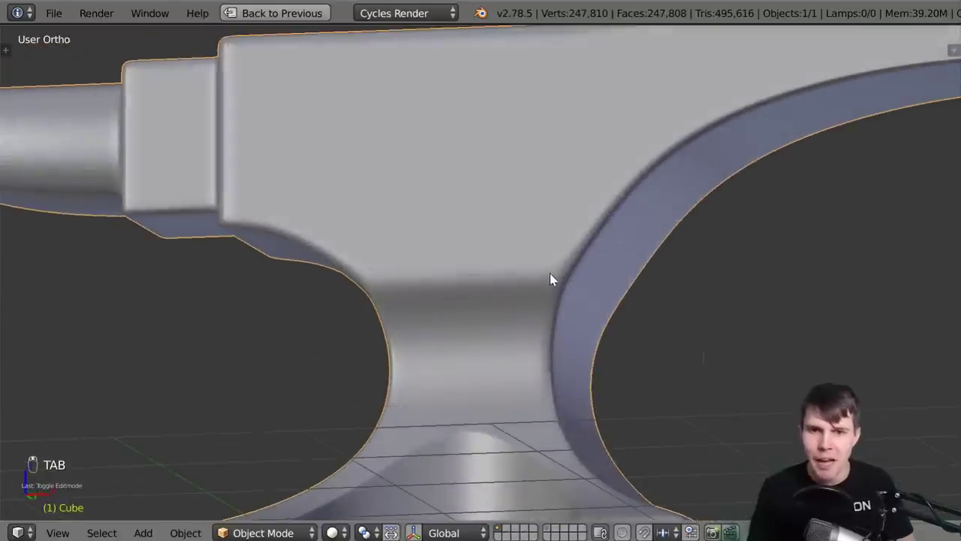
{"action": "key", "text": "Tab"}
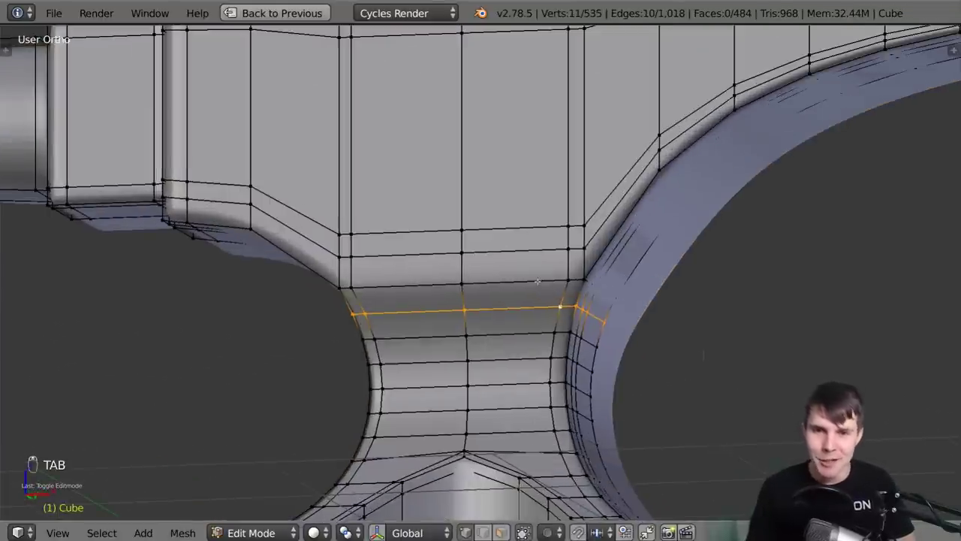
Examine the smoothed transition between the anvil's body and column, both close up and across the whole anvil
{"action": "scroll", "coordinate": [518, 297], "scroll_direction": "up", "scroll_amount": 1}
{"action": "middle_click_drag", "start_coordinate": [518, 298], "coordinate": [554, 288], "text": "shift"}
{"action": "mouse_move", "coordinate": [428, 307]}
{"action": "middle_mouse_down"}
{"action": "mouse_move", "coordinate": [470, 283]}
{"action": "mouse_move", "coordinate": [427, 291]}
{"action": "middle_mouse_up"}
{"action": "scroll", "coordinate": [470, 283], "scroll_direction": "down", "scroll_amount": 2}
{"action": "key", "text": "Tab"}
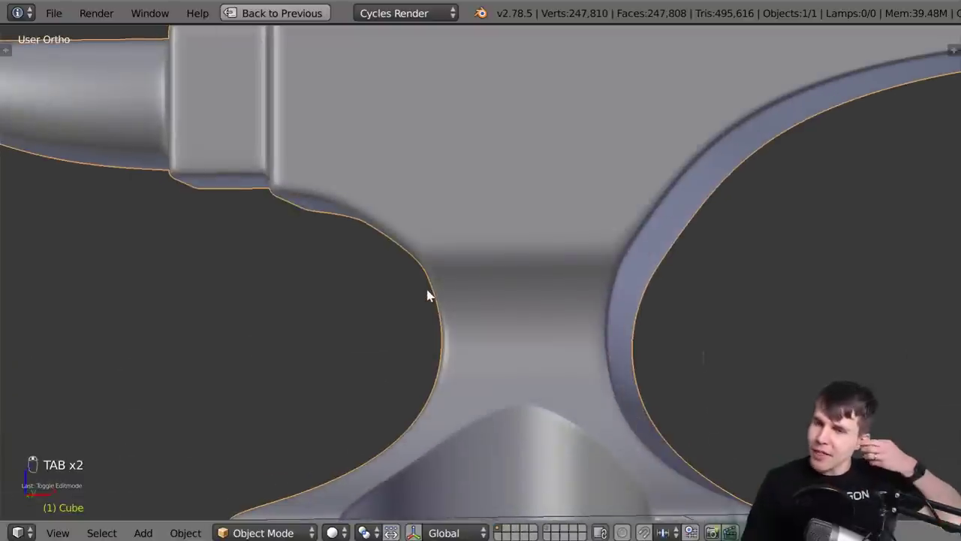
{"action": "middle_click_drag", "start_coordinate": [429, 293], "coordinate": [450, 284]}
{"action": "scroll", "coordinate": [449, 284], "scroll_direction": "down", "scroll_amount": 5}
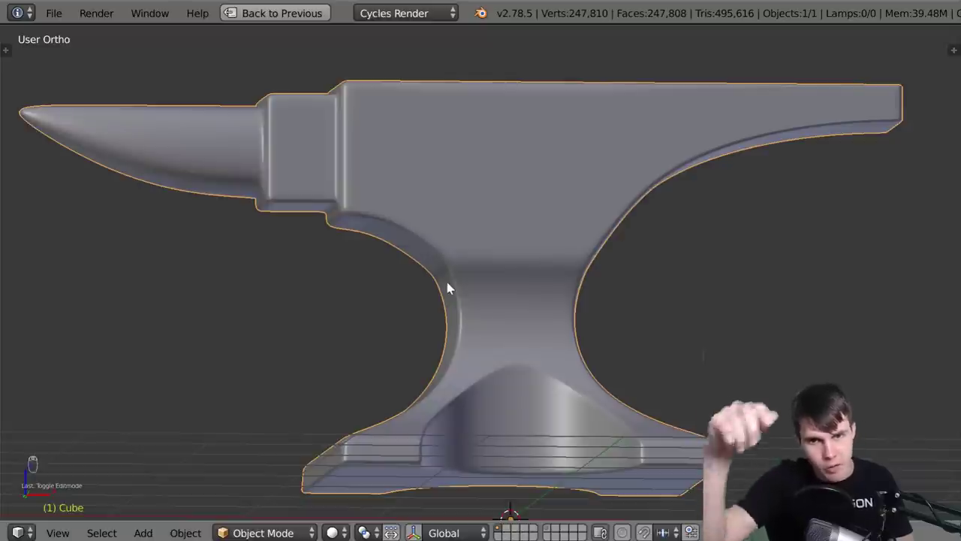
{"action": "scroll", "coordinate": [447, 287], "scroll_direction": "up", "scroll_amount": 4}
{"action": "middle_click_drag", "start_coordinate": [445, 281], "coordinate": [422, 279]}
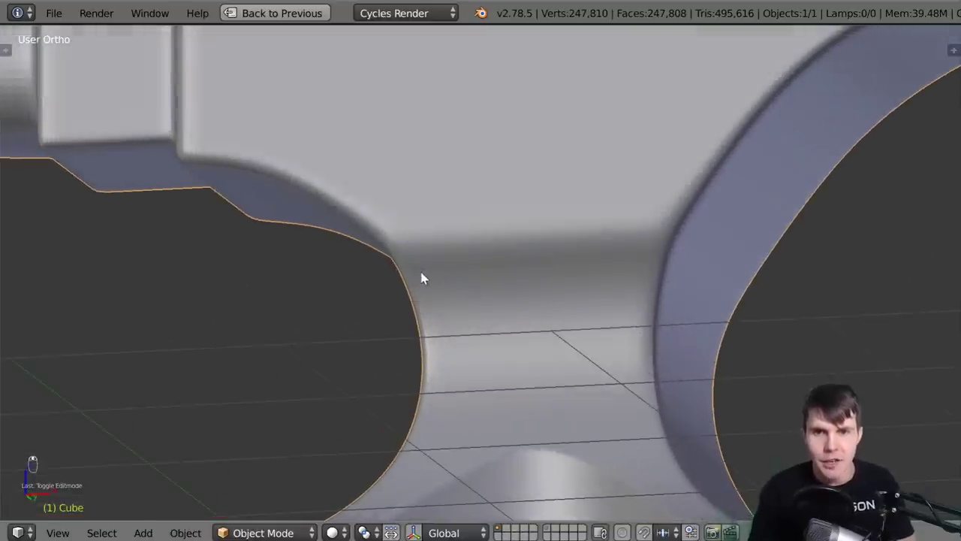
Sketch a grease pencil curve from the body's underside down the column's horn-side edge, and remove it
{"action": "key", "text": "d"}
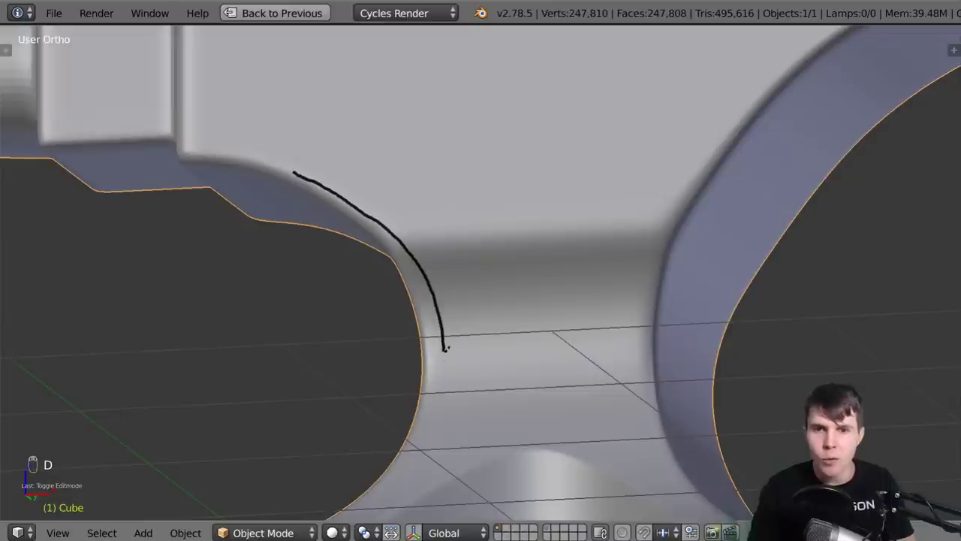
{"action": "mouse_move", "coordinate": [518, 315]}
{"action": "middle_mouse_down"}
{"action": "mouse_move", "coordinate": [579, 308]}
{"action": "mouse_move", "coordinate": [564, 304]}
{"action": "middle_mouse_up"}
{"action": "key", "text": "n"}
{"action": "key", "text": "n"}
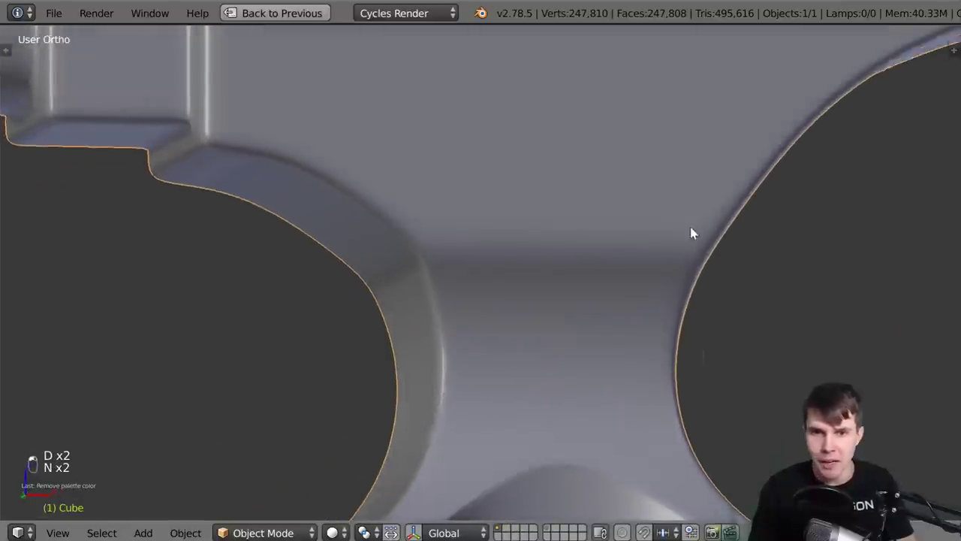
Select the supporting loop along the body's lower edge, and the column's horn-side vertical loop, to trace how each one runs
{"action": "key", "text": "Tab"}
{"action": "scroll", "coordinate": [438, 223], "scroll_direction": "down", "scroll_amount": 3}
{"action": "right_click", "coordinate": [372, 190]}
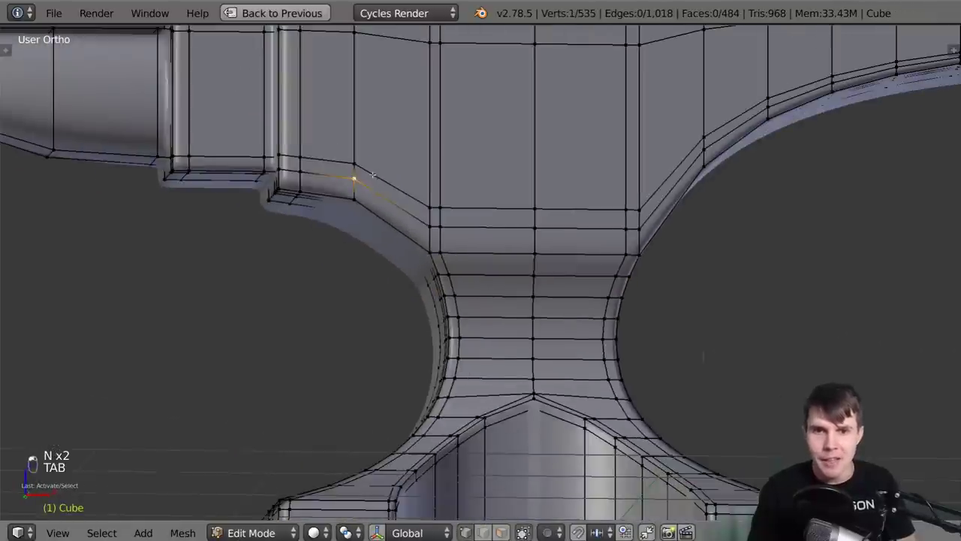
{"action": "right_click", "coordinate": [364, 193], "text": "alt"}
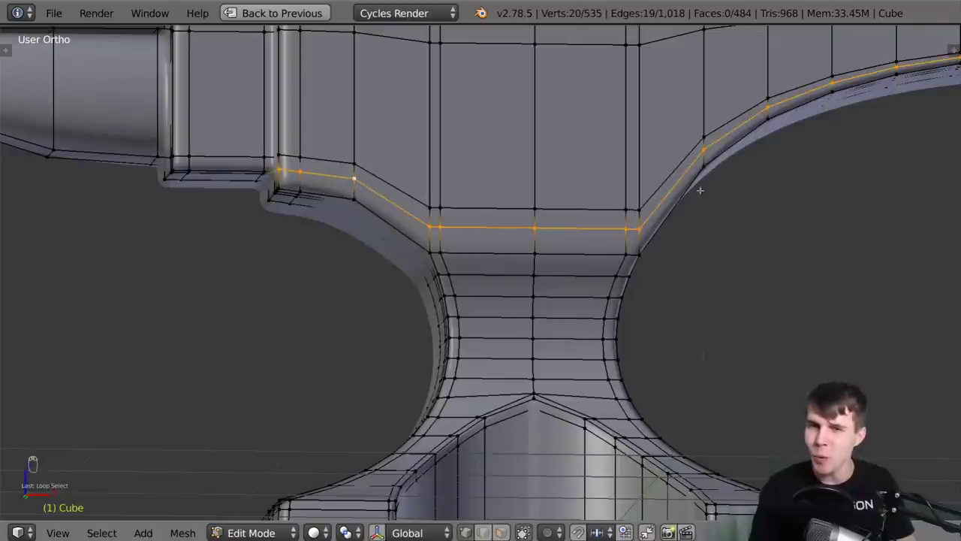
{"action": "middle_click_drag", "start_coordinate": [707, 185], "coordinate": [471, 267]}
{"action": "right_click", "coordinate": [407, 232]}
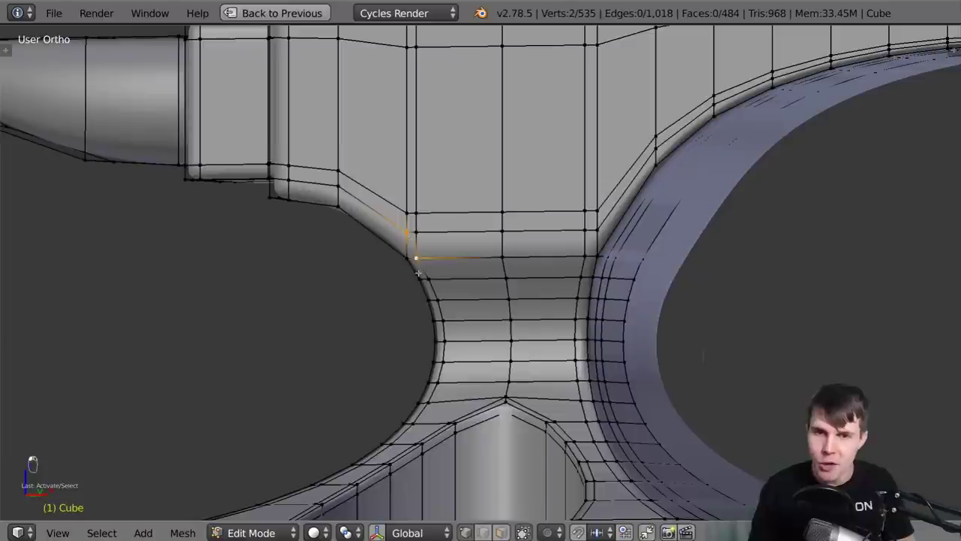
{"action": "right_click", "coordinate": [440, 303], "text": "alt"}
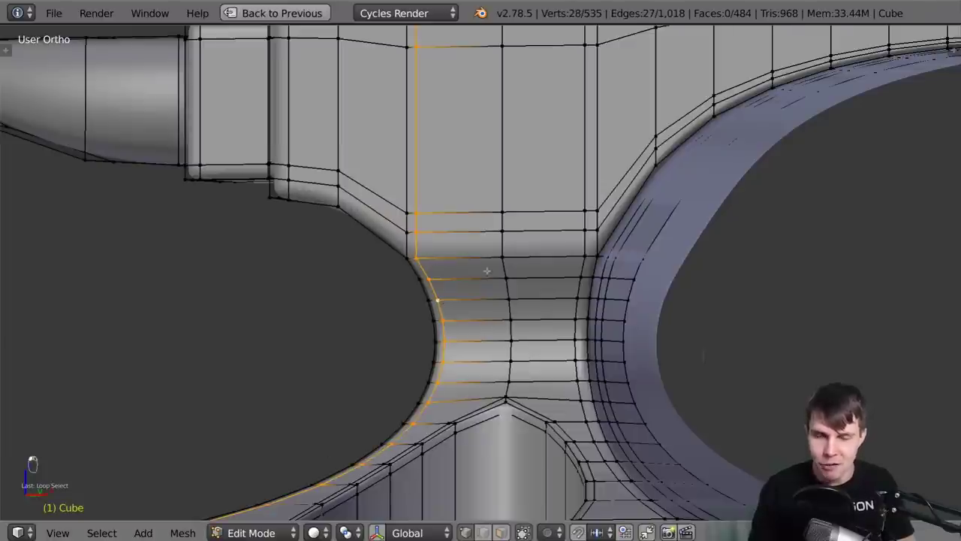
{"action": "scroll", "coordinate": [572, 288], "scroll_direction": "up", "scroll_amount": 3}
{"action": "middle_click_drag", "start_coordinate": [572, 288], "coordinate": [606, 294]}
{"action": "key", "text": "n"}
{"action": "key", "text": "n"}
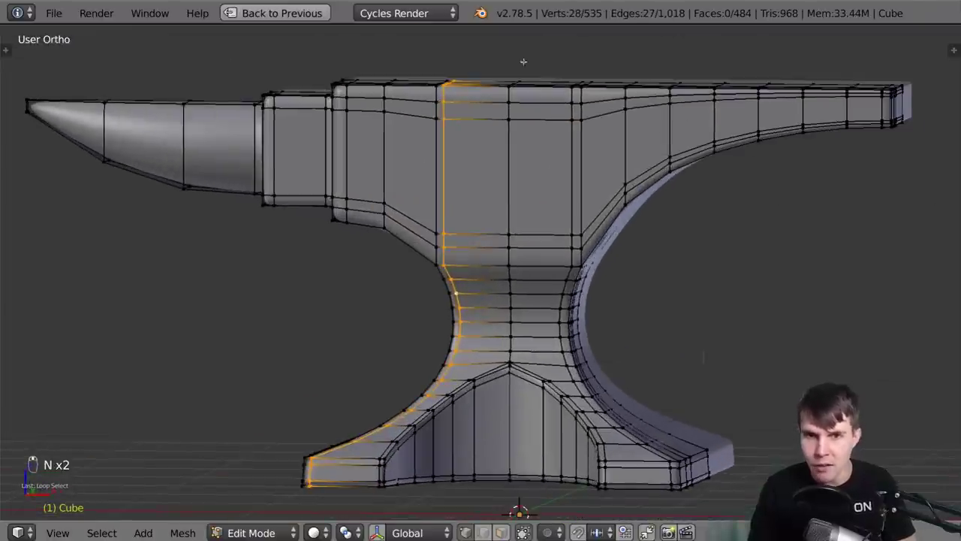
Maximize the anvil reference photo and trace the curved column edges on the horn and heel sides with grease pencil strokes
{"action": "left_click", "coordinate": [324, 15]}
{"action": "key", "text": "ctrl+space"}
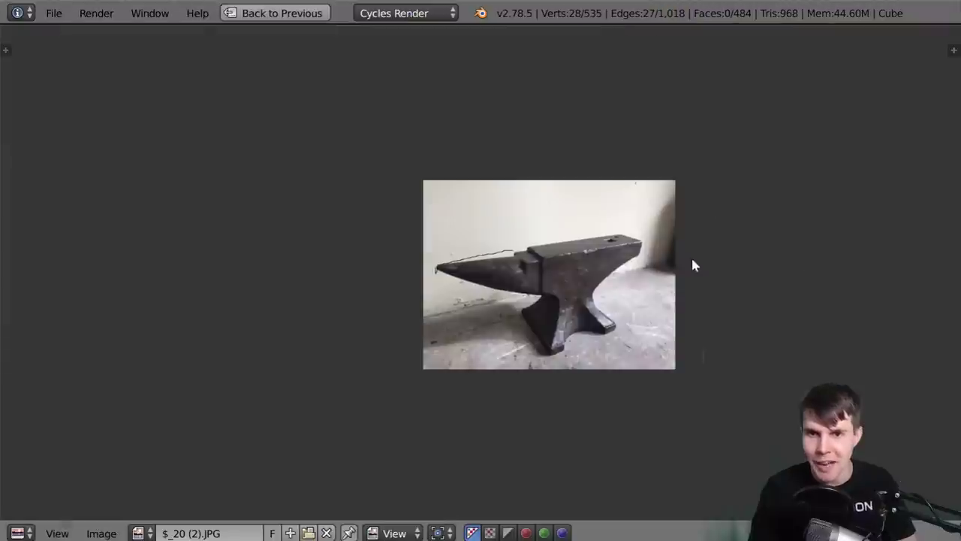
{"action": "scroll", "coordinate": [701, 247], "scroll_direction": "up", "scroll_amount": 5}
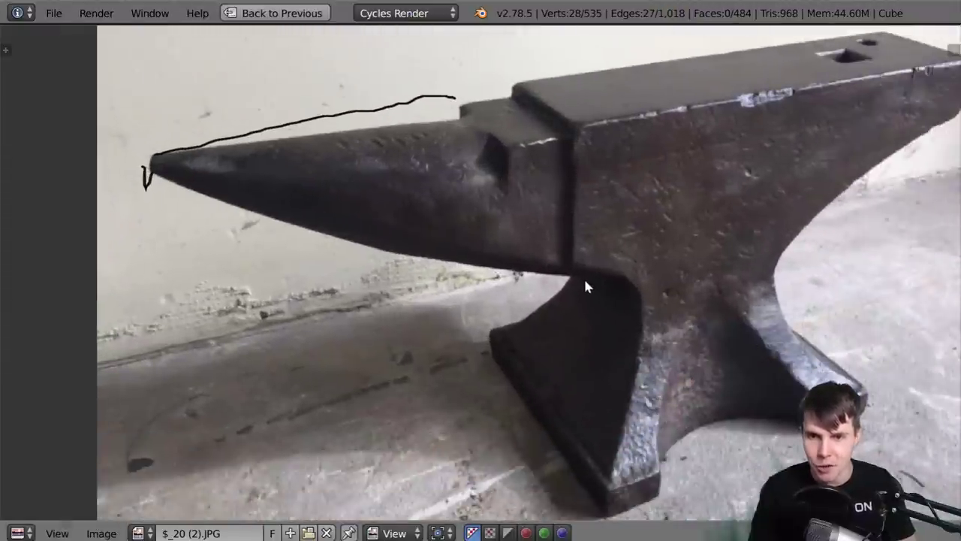
{"action": "left_click_drag", "start_coordinate": [640, 338], "coordinate": [621, 437]}
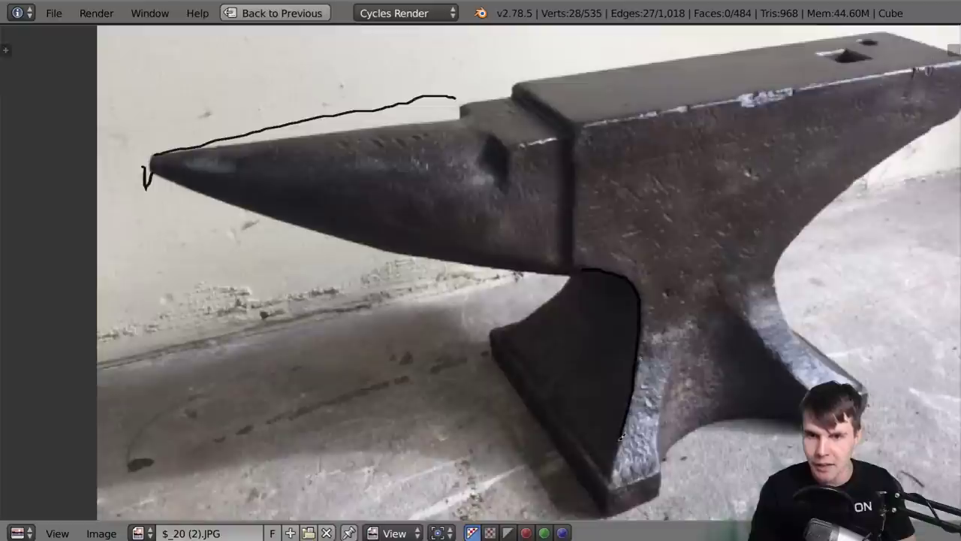
{"action": "middle_click_drag", "start_coordinate": [781, 309], "coordinate": [748, 297]}
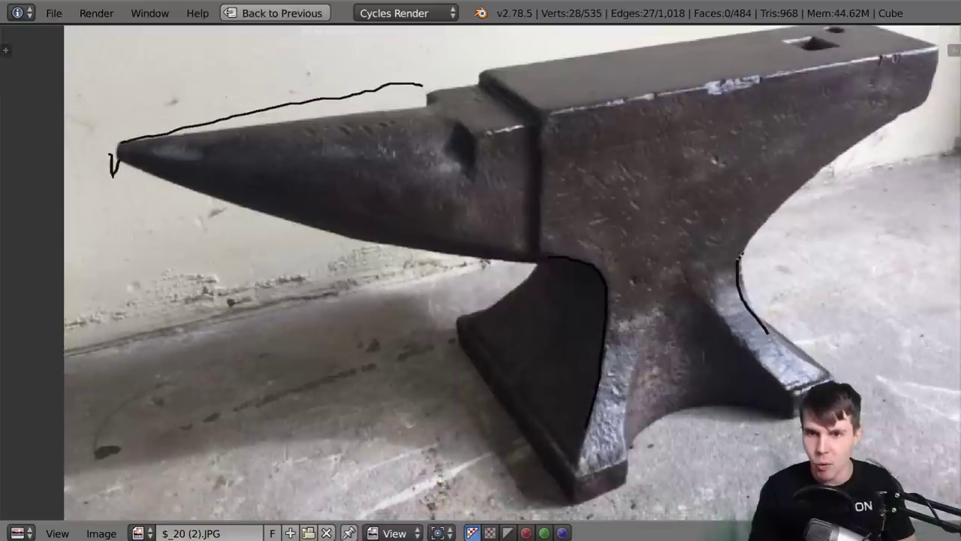
{"action": "key", "text": "n"}
{"action": "scroll", "coordinate": [619, 167], "scroll_direction": "up", "scroll_amount": 5}
{"action": "scroll", "coordinate": [619, 167], "scroll_direction": "down", "scroll_amount": 5}
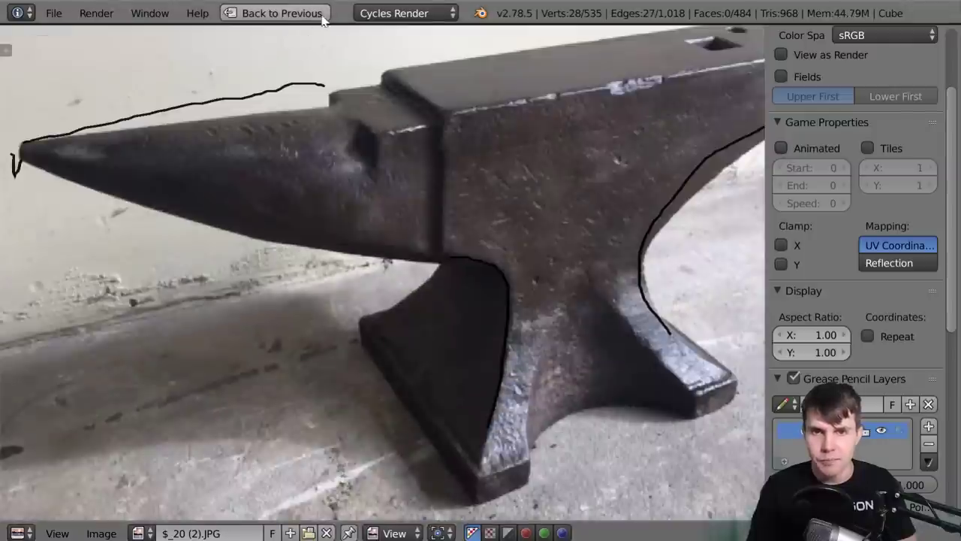
Restore the full layout and maximize the 3D view, closing in on the corner where the column's horn side meets the body
{"action": "left_click", "coordinate": [278, 13]}
{"action": "key", "text": "n"}
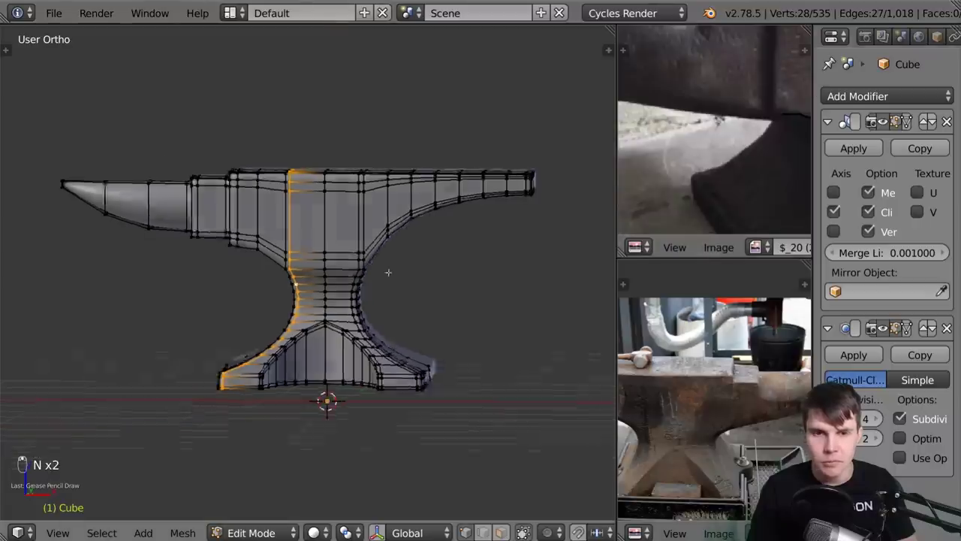
{"action": "scroll", "coordinate": [362, 281], "scroll_direction": "up", "scroll_amount": 3}
{"action": "key", "text": "shift+space"}
{"action": "middle_click_drag", "start_coordinate": [515, 276], "coordinate": [480, 272]}
{"action": "scroll", "coordinate": [473, 263], "scroll_direction": "up", "scroll_amount": 1}
{"action": "middle_click_drag", "start_coordinate": [451, 226], "coordinate": [504, 215], "text": "shift"}
{"action": "scroll", "coordinate": [504, 217], "scroll_direction": "down", "scroll_amount": 1}
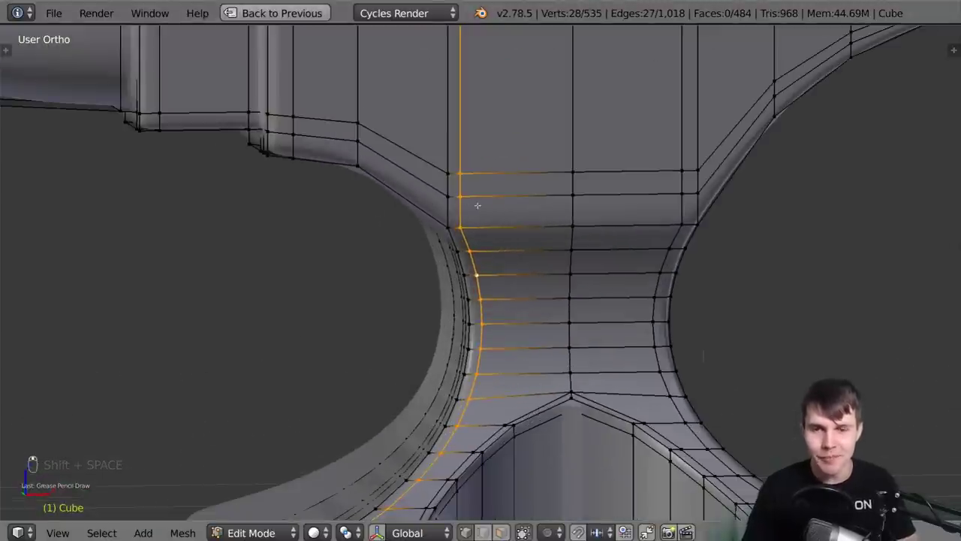
Try Rotate Edge CW on the short vertical edge at the horn-side corner where the column meets the body
{"action": "left_click", "coordinate": [500, 531]}
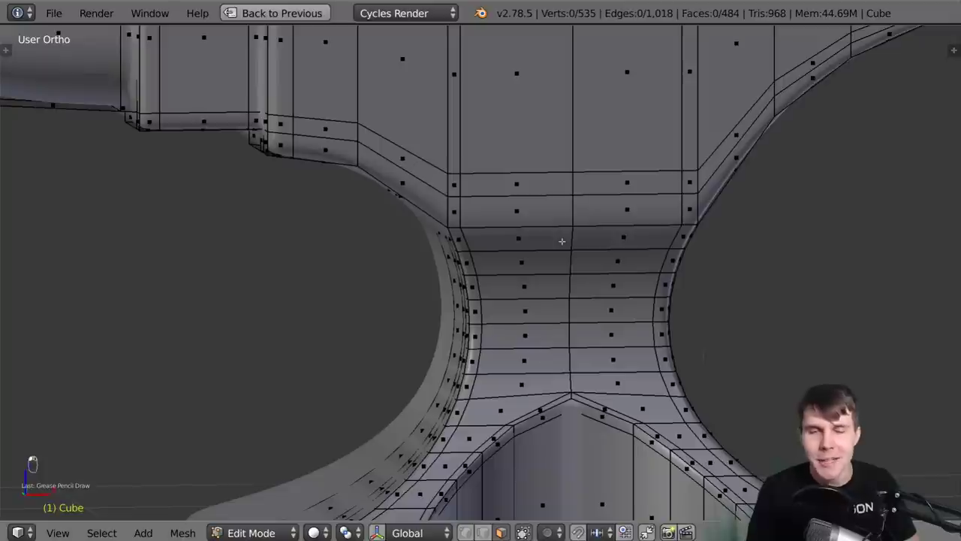
{"action": "right_click", "coordinate": [461, 213]}
{"action": "right_click", "coordinate": [456, 212]}
{"action": "left_click", "coordinate": [483, 531]}
{"action": "right_click", "coordinate": [449, 213]}
{"action": "key", "text": "ctrl+e"}
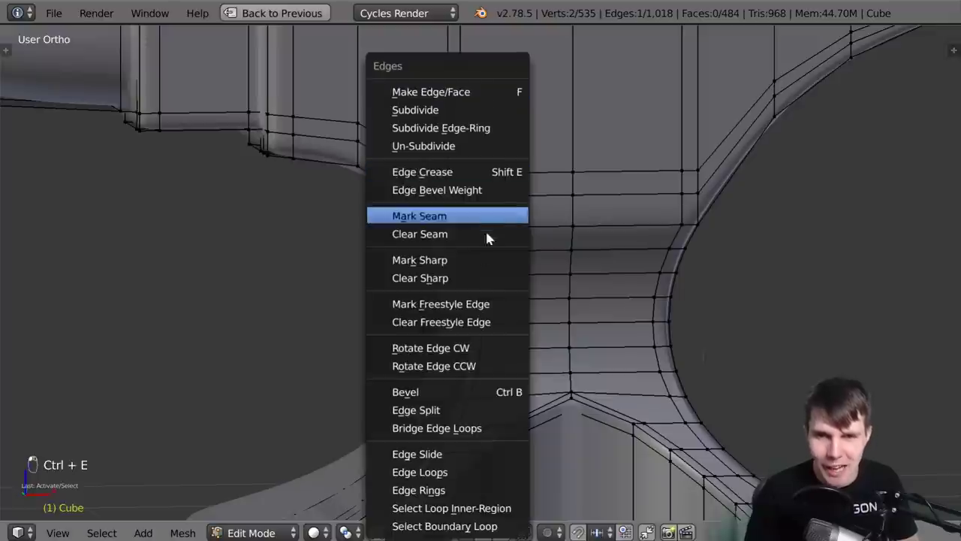
{"action": "left_click", "coordinate": [458, 347]}
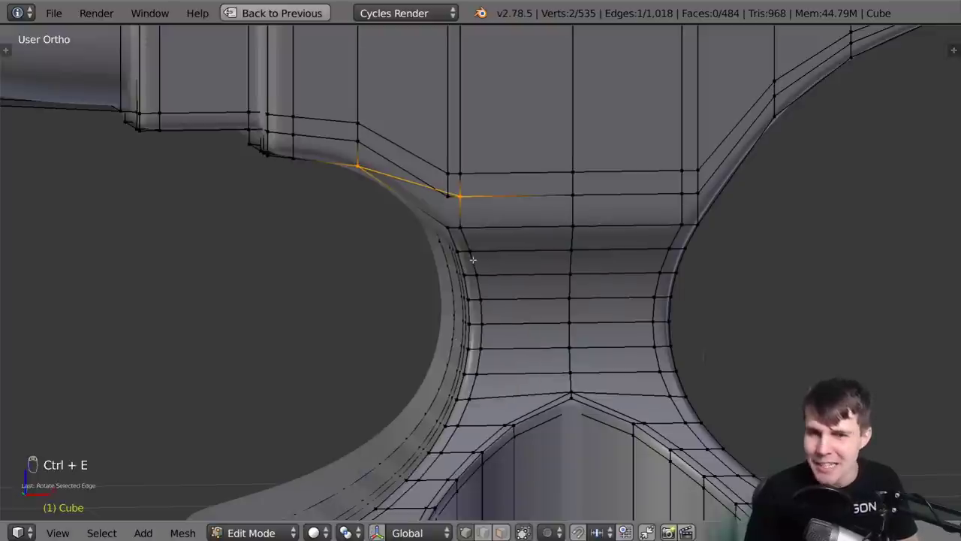
{"action": "key", "text": "ctrl+z"}
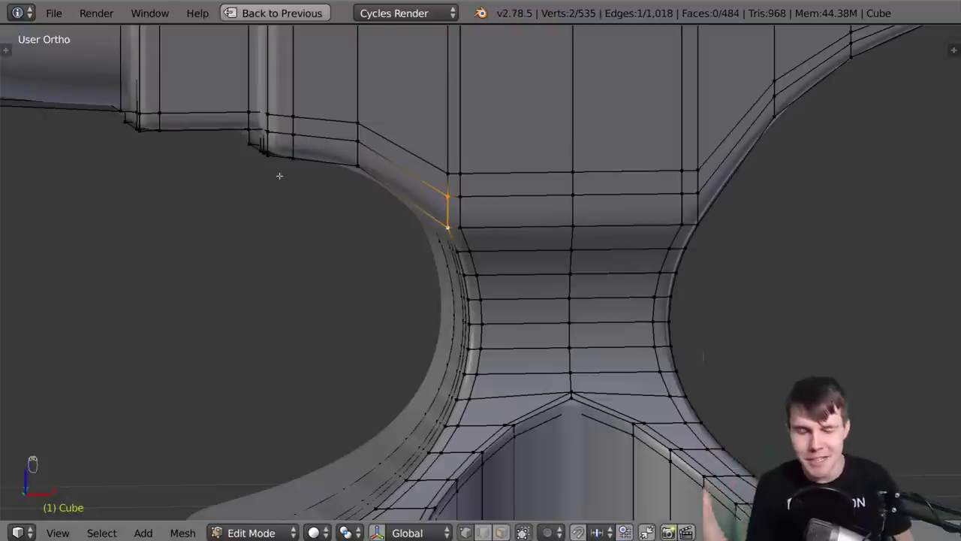
Delete the narrow face at the horn-side corner where the column meets the body
{"action": "left_click", "coordinate": [501, 532]}
{"action": "right_click", "coordinate": [463, 206]}
{"action": "right_click", "coordinate": [455, 210]}
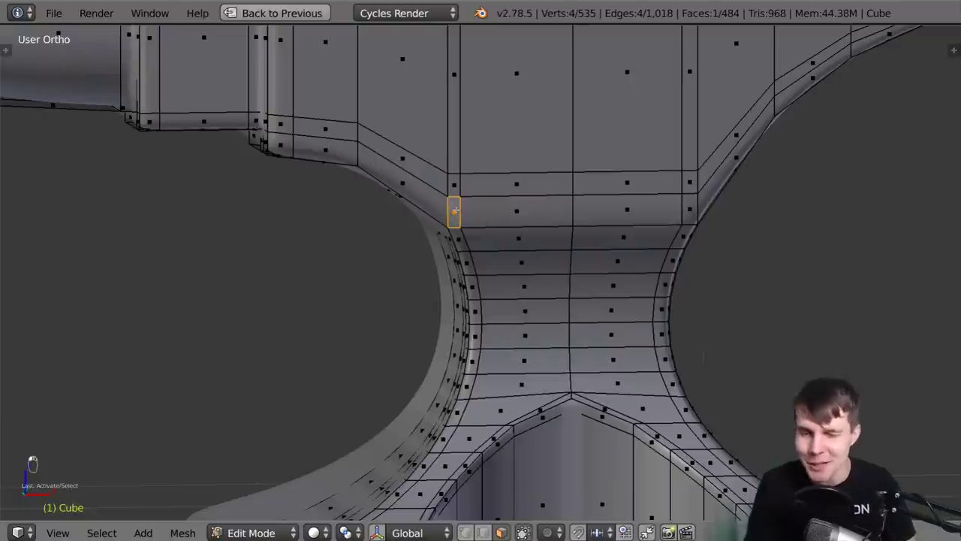
{"action": "middle_click_drag", "start_coordinate": [459, 216], "coordinate": [450, 218]}
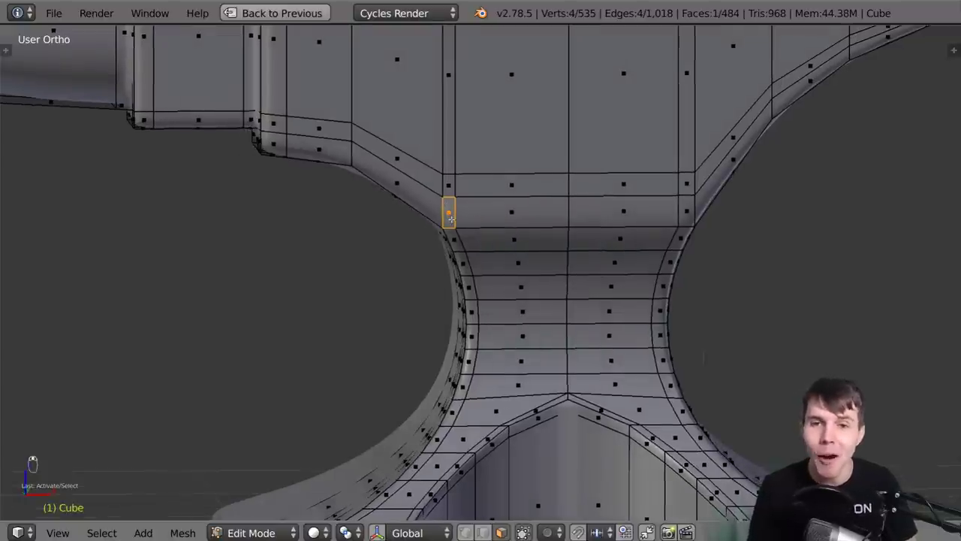
{"action": "scroll", "coordinate": [449, 218], "scroll_direction": "up", "scroll_amount": 3}
{"action": "key", "text": "x"}
{"action": "left_click", "coordinate": [444, 227]}
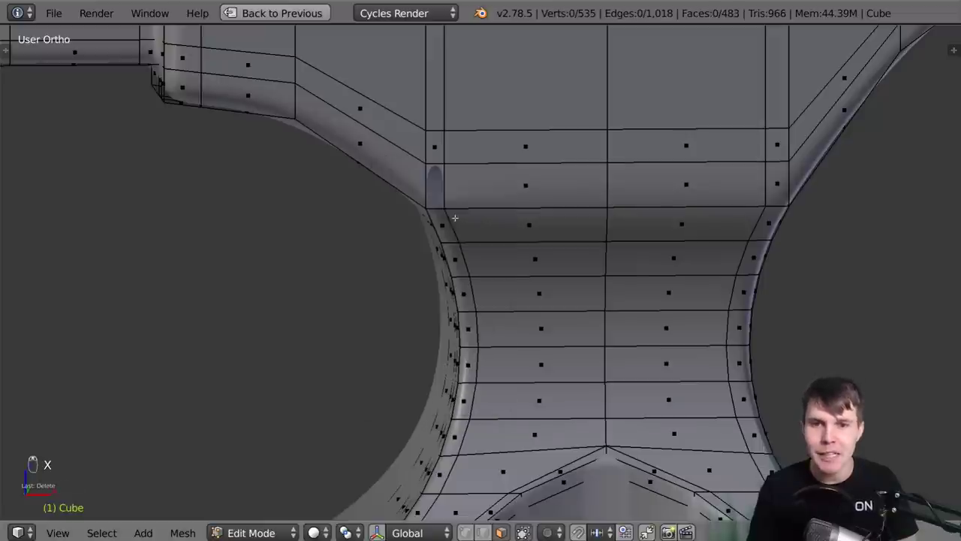
Merge the hole's upper outer vertex into its lower inner vertex using At Last, and deselect everything
{"action": "left_click", "coordinate": [466, 533]}
{"action": "middle_click_drag", "start_coordinate": [424, 212], "coordinate": [437, 208]}
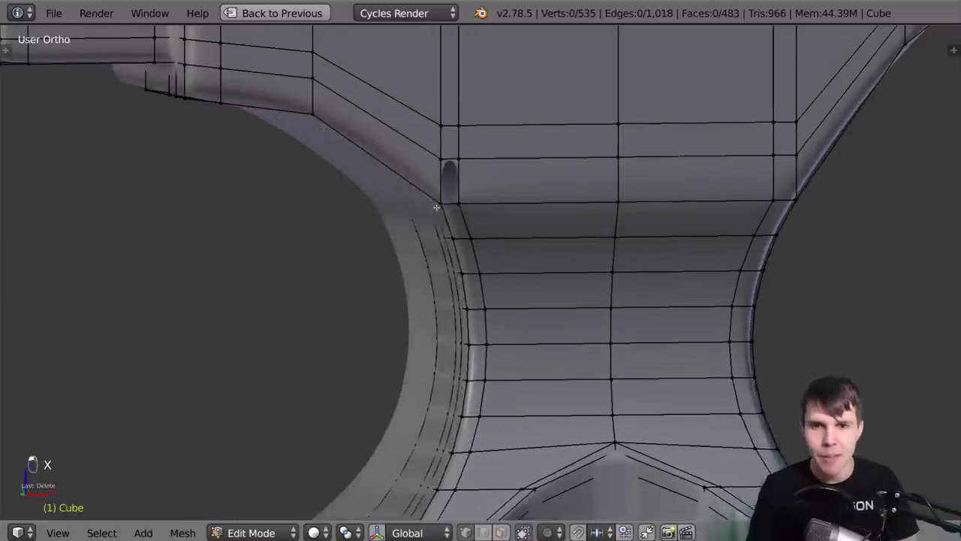
{"action": "scroll", "coordinate": [438, 208], "scroll_direction": "up", "scroll_amount": 1}
{"action": "middle_click_drag", "start_coordinate": [433, 146], "coordinate": [415, 140]}
{"action": "right_click", "coordinate": [414, 139]}
{"action": "right_click", "coordinate": [435, 180], "text": "shift"}
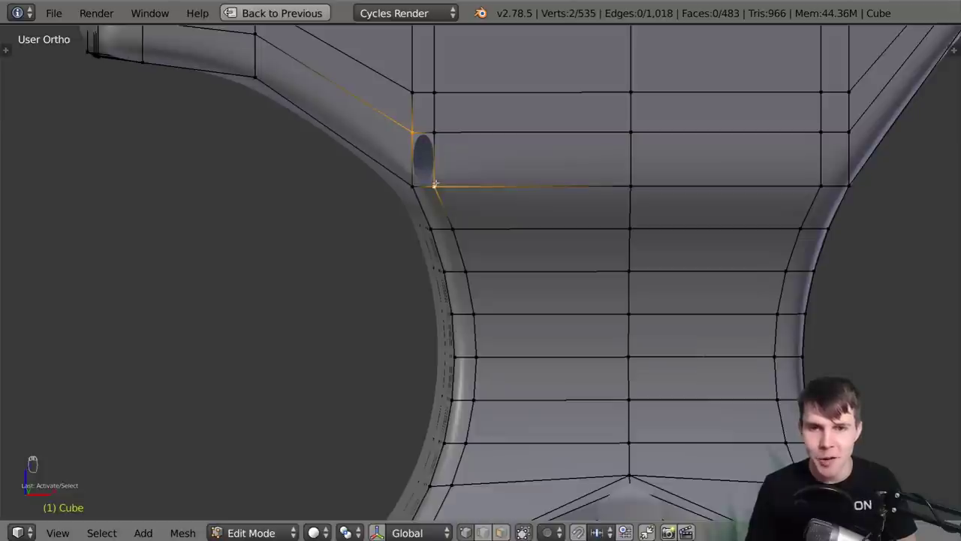
{"action": "key", "text": "alt+m"}
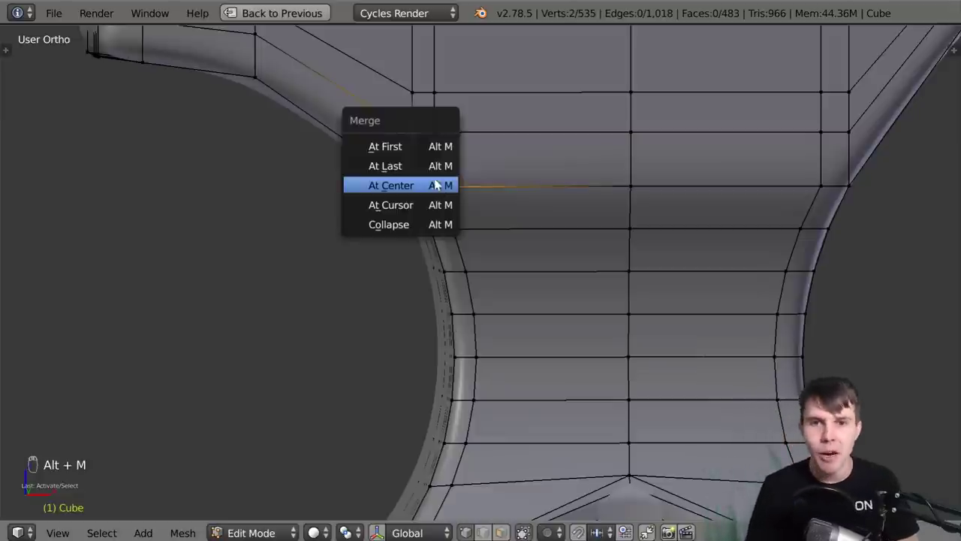
{"action": "left_click", "coordinate": [433, 174]}
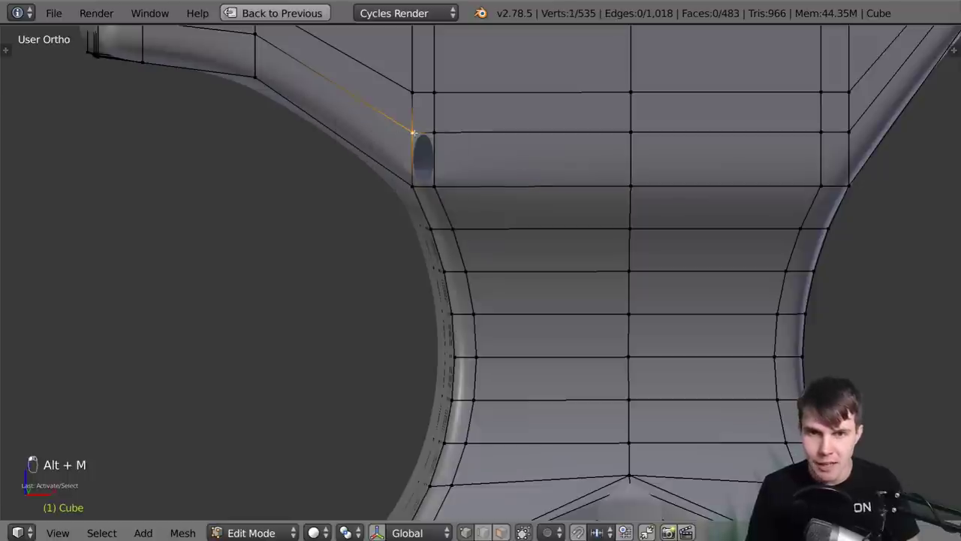
{"action": "right_click", "coordinate": [437, 181], "text": "shift"}
{"action": "key", "text": "alt+m"}
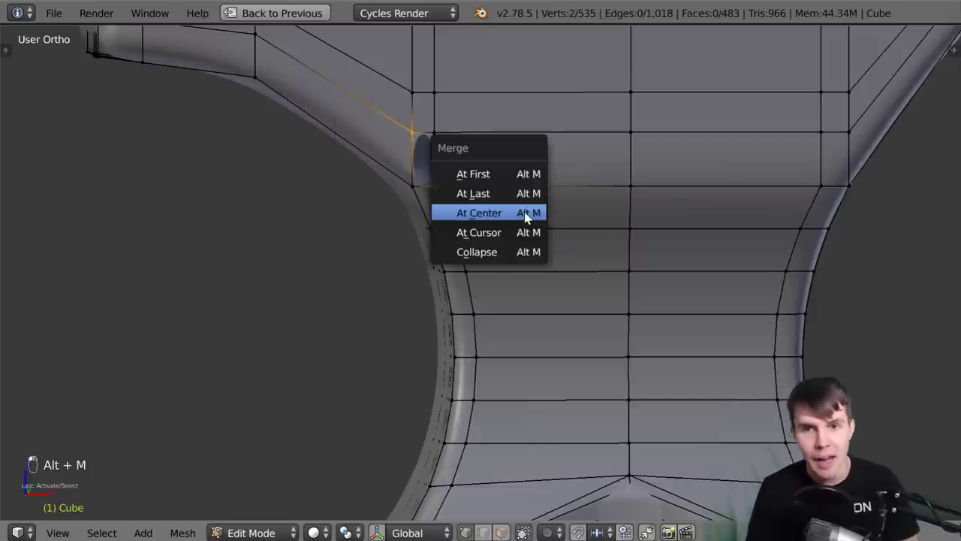
{"action": "left_click", "coordinate": [508, 197]}
{"action": "key", "text": "a"}
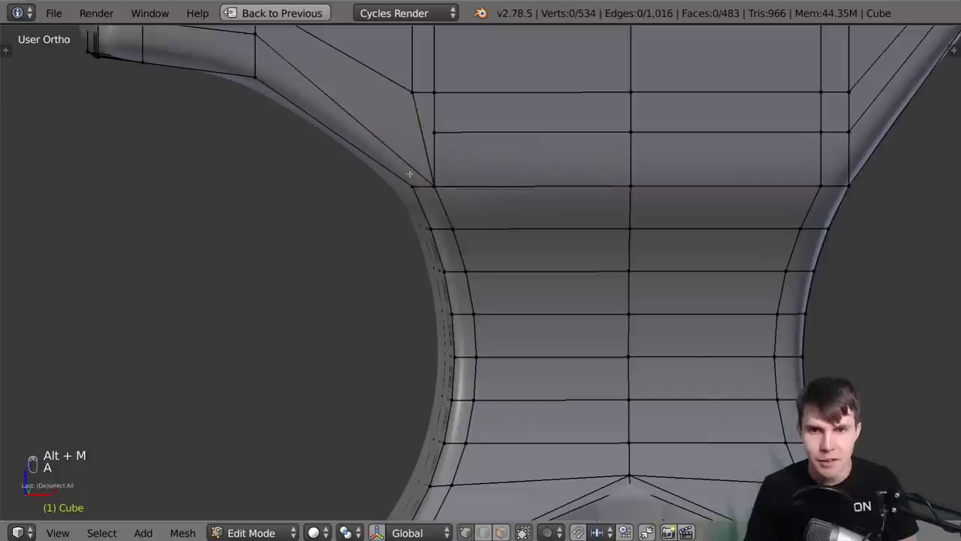
Select the face loop running from the body's underside down the column's horn-side edge to check its flow, and return to vertex selection
{"action": "left_click", "coordinate": [501, 532]}
{"action": "right_click", "coordinate": [446, 248], "text": "alt"}
{"action": "right_click", "coordinate": [454, 289], "text": "alt"}
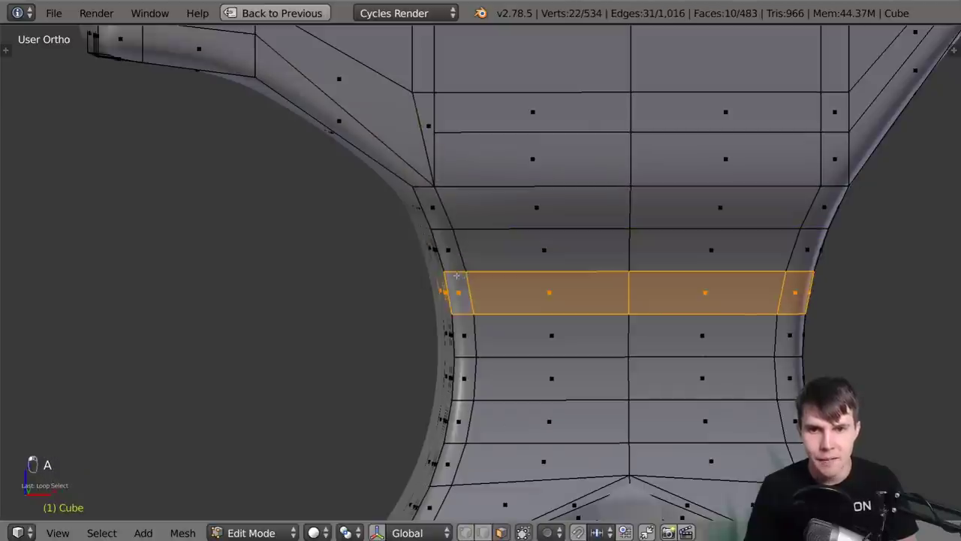
{"action": "right_click", "coordinate": [456, 274], "text": "alt"}
{"action": "scroll", "coordinate": [456, 274], "scroll_direction": "down", "scroll_amount": 4}
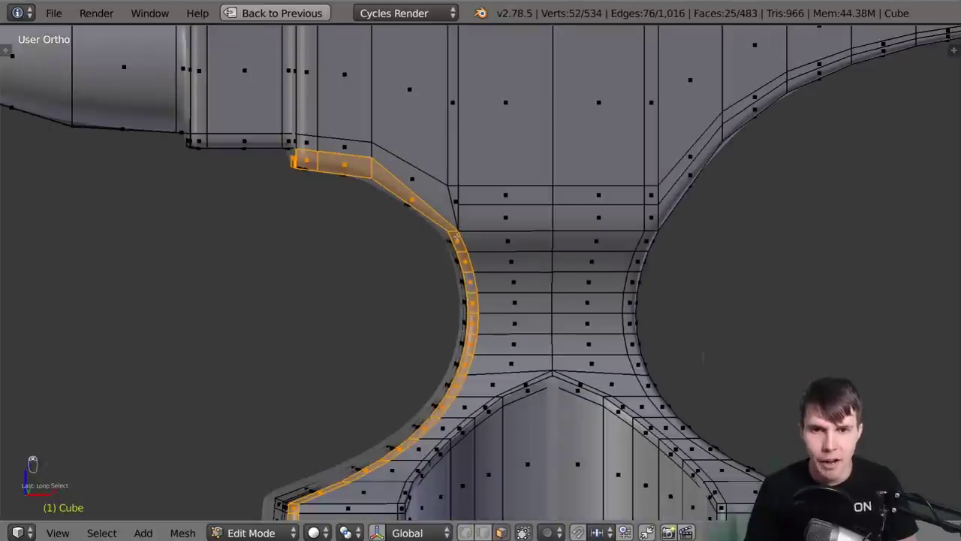
{"action": "left_click", "coordinate": [465, 532]}
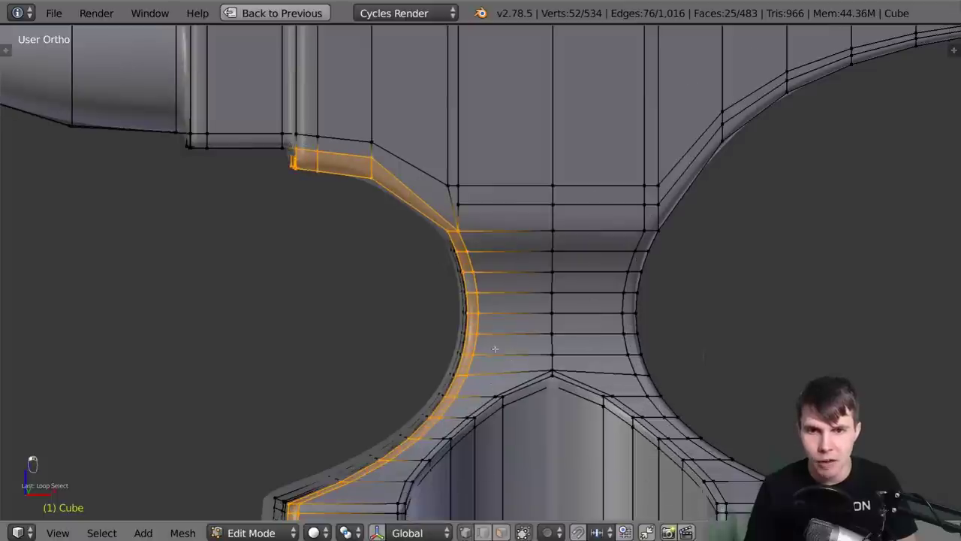
Clear the selection and move the body's support-loop vertex at the horn-side corner down close to the column's corner
{"action": "key", "text": "a"}
{"action": "scroll", "coordinate": [459, 196], "scroll_direction": "up", "scroll_amount": 3}
{"action": "right_click", "coordinate": [447, 158]}
{"action": "scroll", "coordinate": [486, 230], "scroll_direction": "down", "scroll_amount": 2}
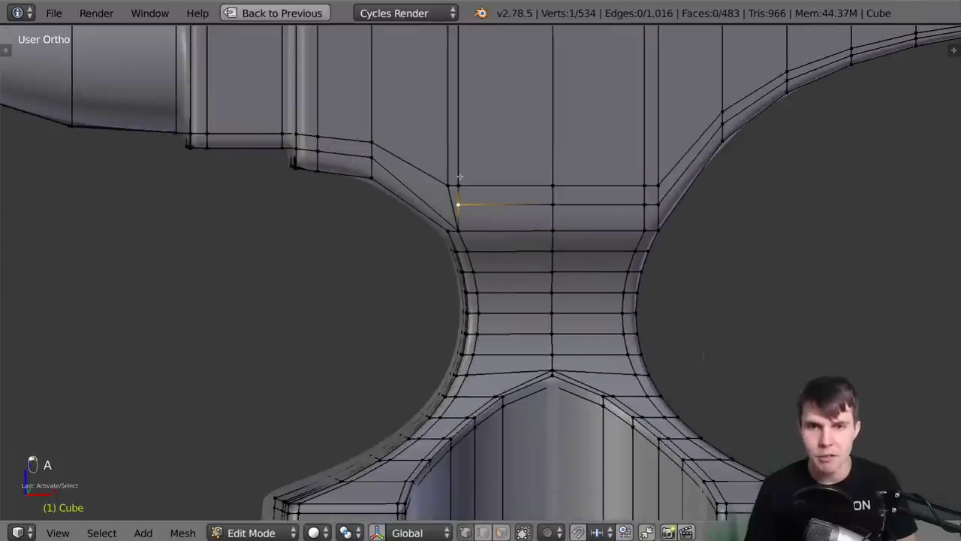
{"action": "right_click", "coordinate": [437, 148]}
{"action": "key", "text": "g"}
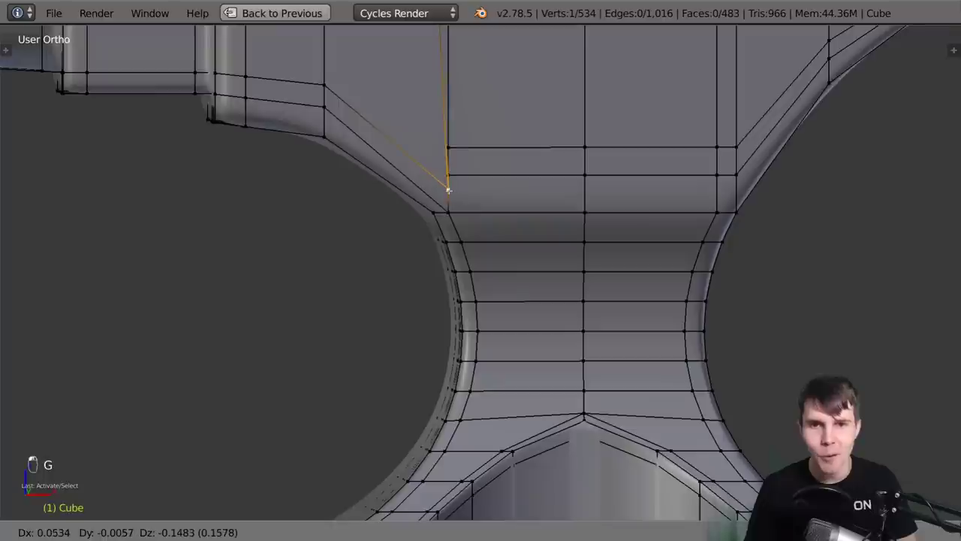
{"action": "left_click", "coordinate": [447, 189]}
Select the two supporting loops along the body's lower edge in turn to check their flow at the horn-side corner
{"action": "middle_click_drag", "start_coordinate": [327, 104], "coordinate": [426, 191]}
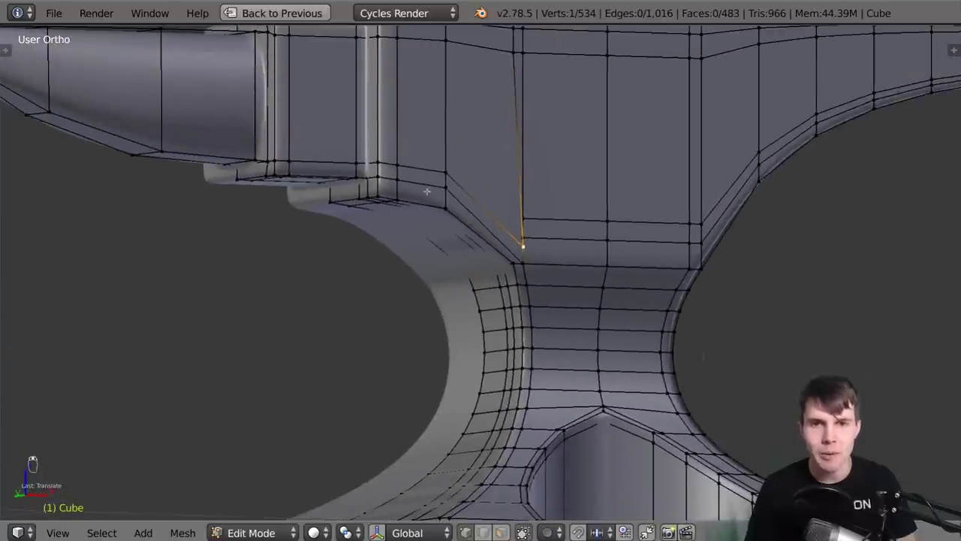
{"action": "right_click", "coordinate": [465, 209], "text": "alt"}
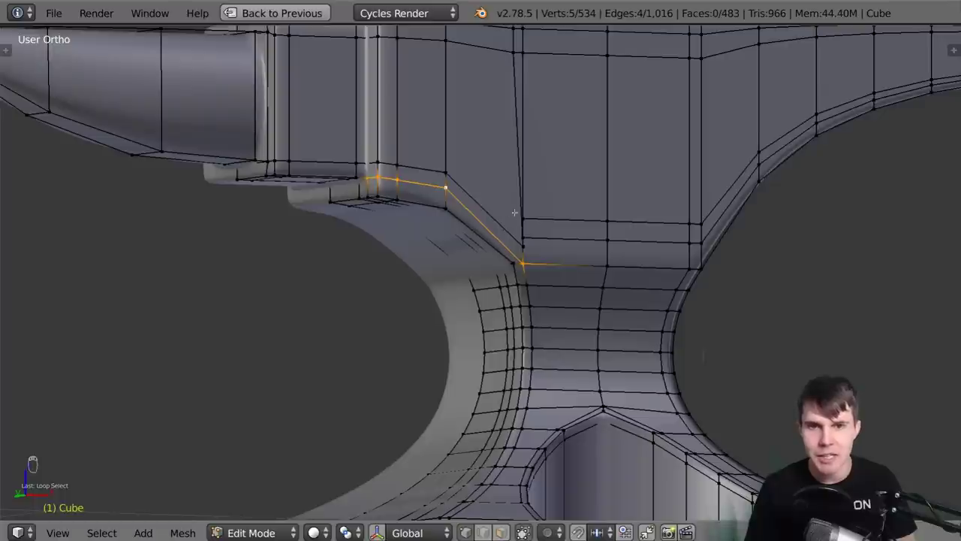
{"action": "right_click", "coordinate": [495, 211], "text": "alt"}
{"action": "scroll", "coordinate": [301, 119], "scroll_direction": "down", "scroll_amount": 1}
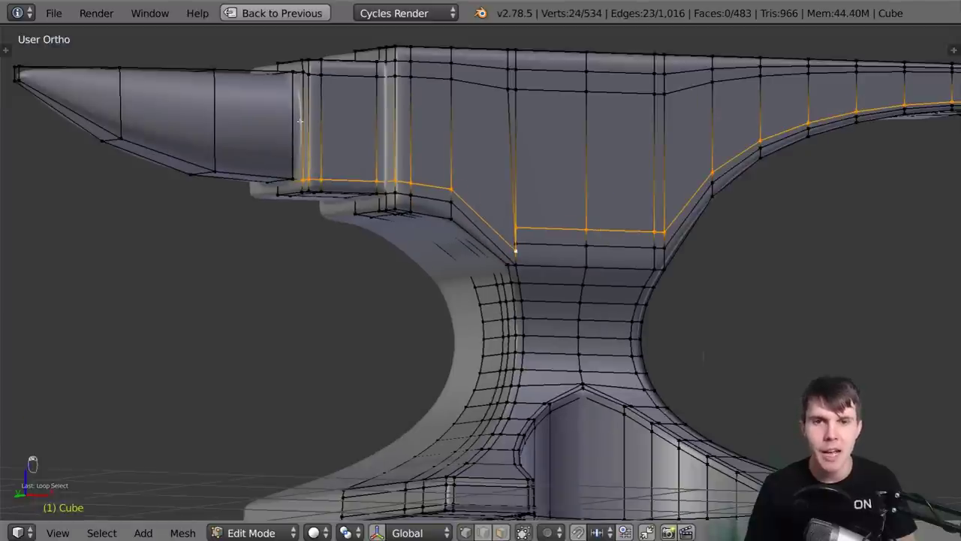
{"action": "scroll", "coordinate": [386, 208], "scroll_direction": "up", "scroll_amount": 4}
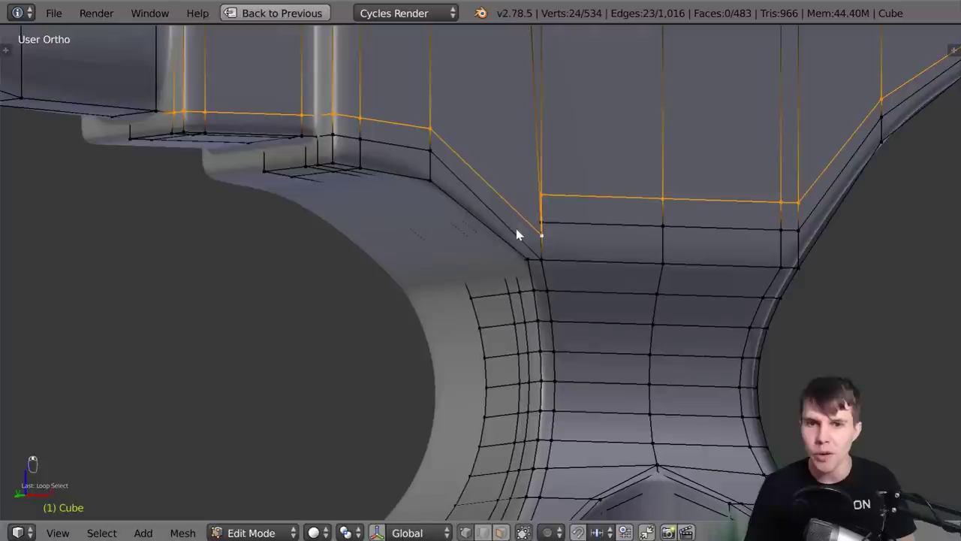
{"action": "key", "text": "Tab"}
{"action": "key", "text": "Tab"}
{"action": "scroll", "coordinate": [531, 279], "scroll_direction": "down", "scroll_amount": 1}
{"action": "middle_click_drag", "start_coordinate": [531, 279], "coordinate": [507, 193], "text": "shift"}
{"action": "scroll", "coordinate": [508, 280], "scroll_direction": "up", "scroll_amount": 1}
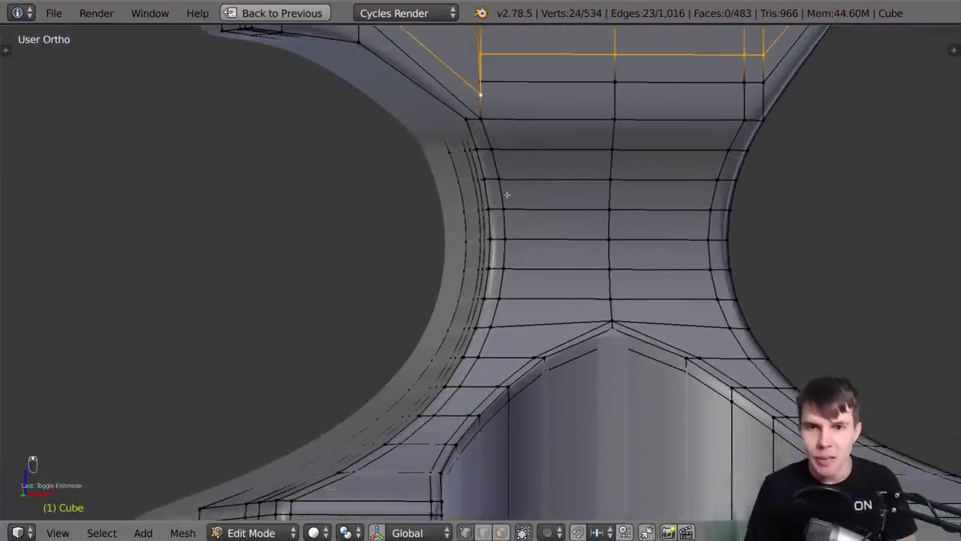
{"action": "scroll", "coordinate": [506, 195], "scroll_direction": "down", "scroll_amount": 2}
{"action": "key", "text": "ctrl+r"}
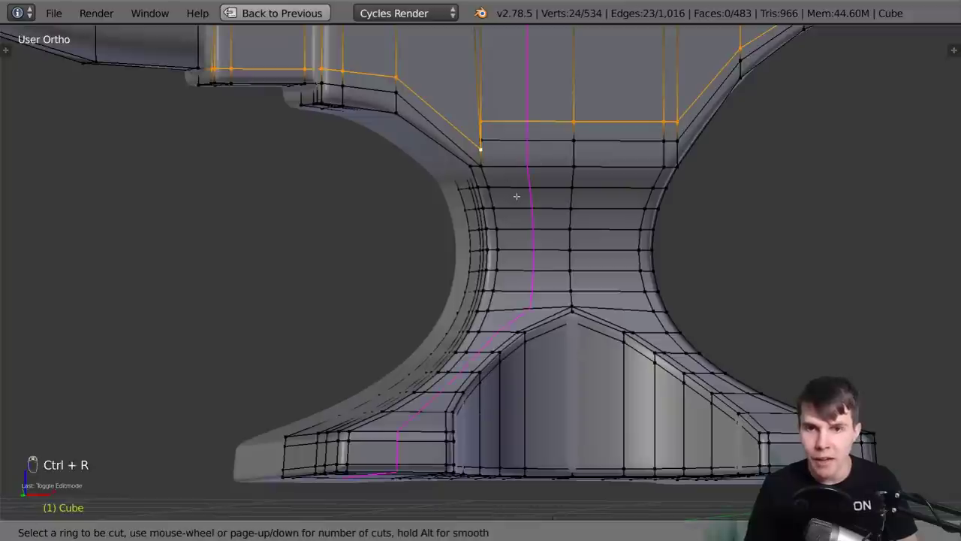
{"action": "key", "text": "Escape"}
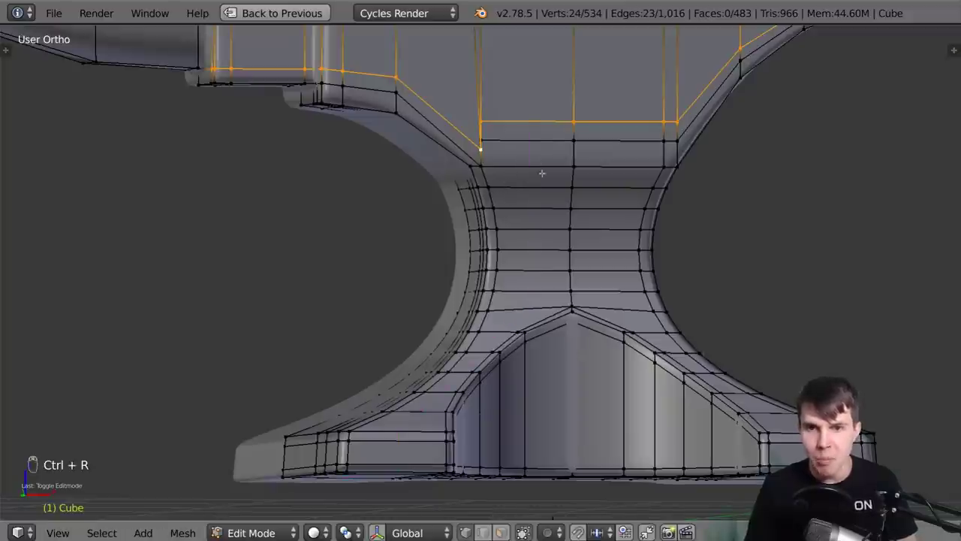
{"action": "scroll", "coordinate": [543, 208], "scroll_direction": "down", "scroll_amount": 4}
{"action": "scroll", "coordinate": [520, 217], "scroll_direction": "up", "scroll_amount": 6}
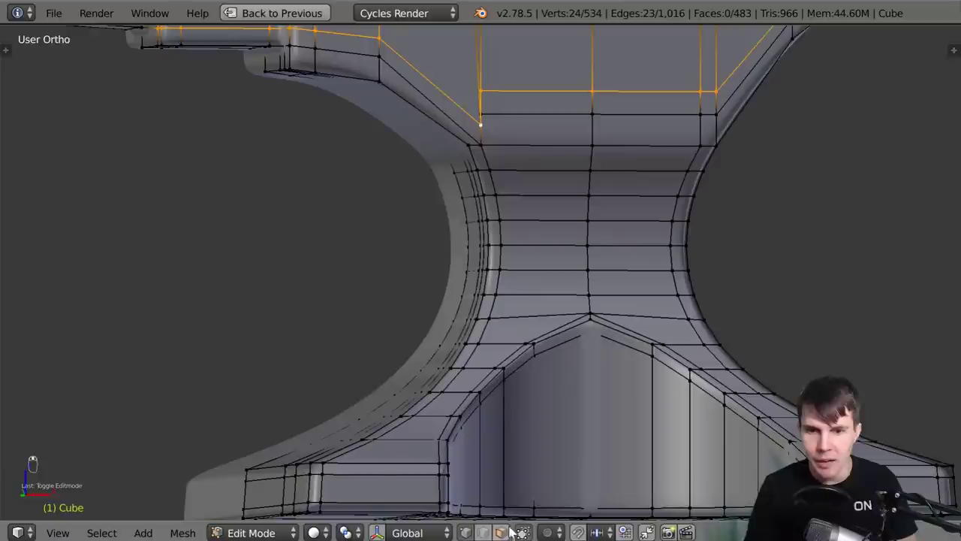
Delete the horn-side face in the body row directly above the top of the column
{"action": "key", "text": "3"}
{"action": "right_click", "coordinate": [539, 140]}
{"action": "key", "text": "x"}
{"action": "left_click", "coordinate": [525, 135]}
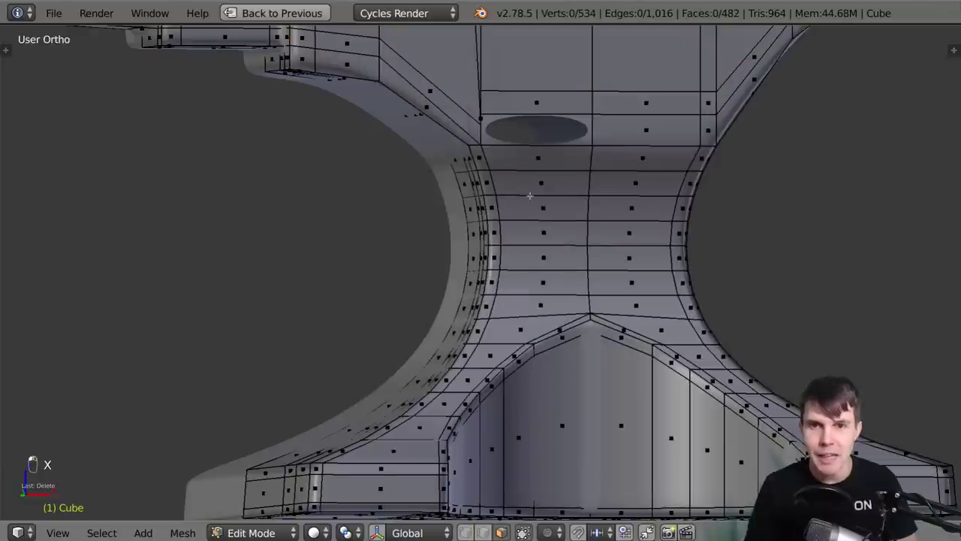
Add an edge loop down the column's front, slid close to the horn-side edge with Even on to follow its curve
{"action": "key", "text": "ctrl+r"}
{"action": "left_click", "coordinate": [538, 185]}
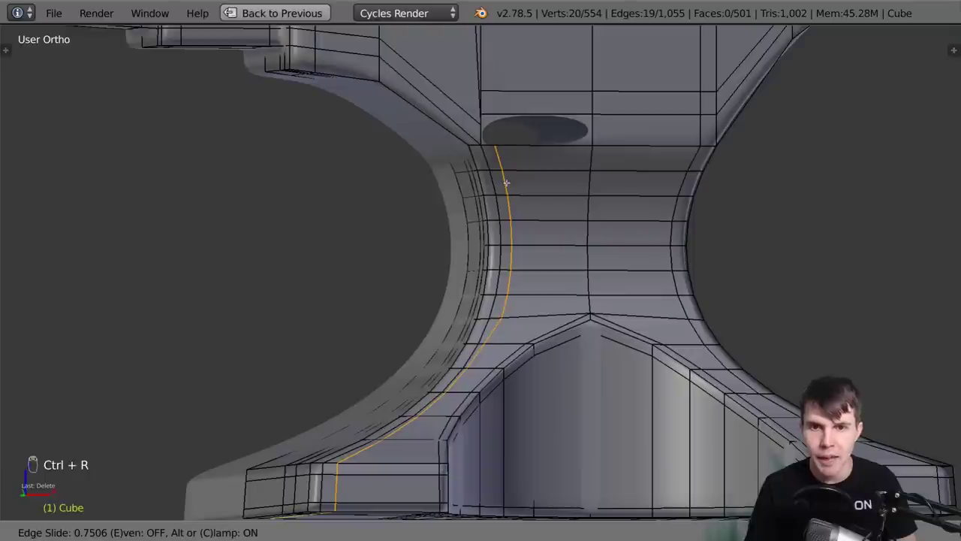
{"action": "key", "text": "e"}
{"action": "left_click", "coordinate": [504, 183]}
Merge the hole's upper horn-side vertex into the top vertex of the new column loop using At Last
{"action": "middle_click_drag", "start_coordinate": [504, 183], "coordinate": [533, 340]}
{"action": "left_click", "coordinate": [463, 532]}
{"action": "middle_click_drag", "start_coordinate": [520, 209], "coordinate": [524, 304], "text": "shift"}
{"action": "scroll", "coordinate": [548, 311], "scroll_direction": "up", "scroll_amount": 2}
{"action": "right_click", "coordinate": [477, 163]}
{"action": "right_click", "coordinate": [496, 203], "text": "shift"}
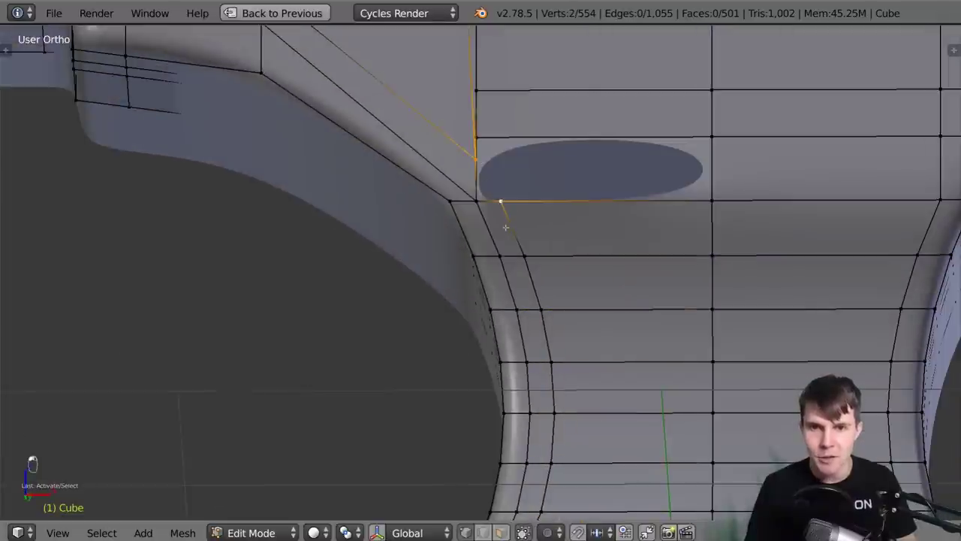
{"action": "key", "text": "alt+m"}
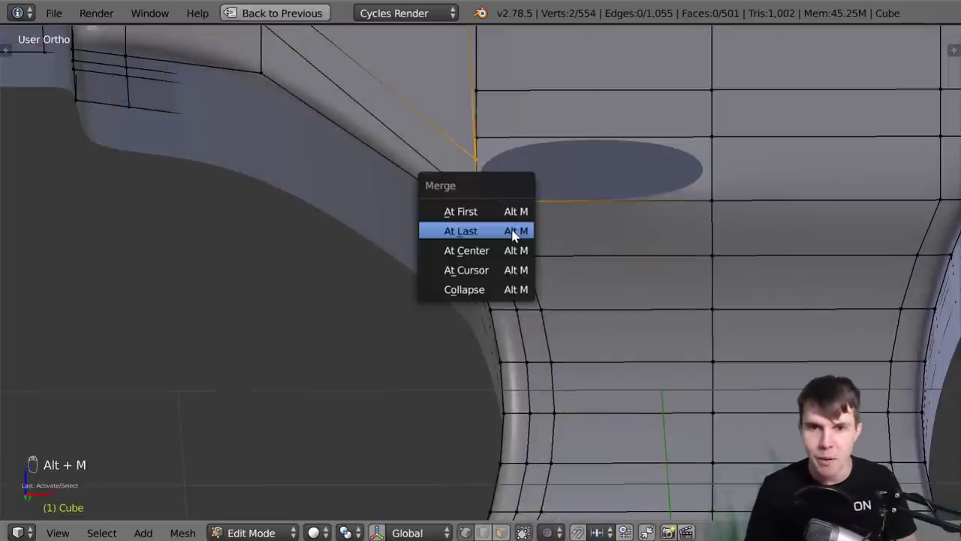
{"action": "left_click", "coordinate": [515, 235]}
Delete the two inner vertices above the hole at the horn-side corner
{"action": "middle_click_drag", "start_coordinate": [496, 211], "coordinate": [487, 227]}
{"action": "right_click", "coordinate": [471, 211]}
{"action": "right_click", "coordinate": [473, 173], "text": "shift"}
{"action": "scroll", "coordinate": [541, 197], "scroll_direction": "down", "scroll_amount": 6}
{"action": "scroll", "coordinate": [528, 203], "scroll_direction": "up", "scroll_amount": 3}
{"action": "scroll", "coordinate": [514, 212], "scroll_direction": "up", "scroll_amount": 1}
{"action": "middle_click_drag", "start_coordinate": [514, 212], "coordinate": [504, 188]}
{"action": "key", "text": "x"}
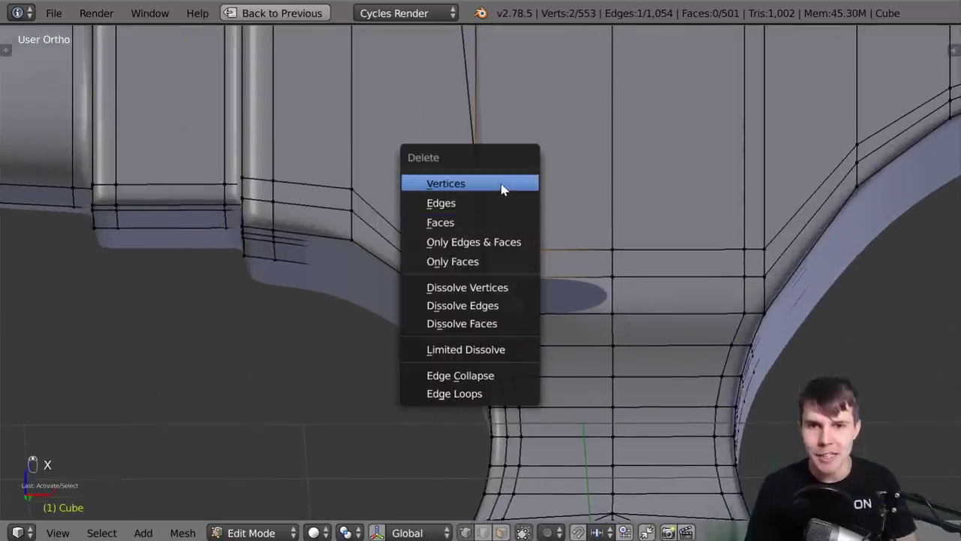
{"action": "left_click", "coordinate": [504, 186]}
Delete the leftover inner edge loop that runs over the top of the body above the opening
{"action": "scroll", "coordinate": [527, 218], "scroll_direction": "down", "scroll_amount": 3}
{"action": "right_click", "coordinate": [483, 113], "text": "alt"}
{"action": "middle_click_drag", "start_coordinate": [483, 112], "coordinate": [485, 199]}
{"action": "scroll", "coordinate": [473, 173], "scroll_direction": "up", "scroll_amount": 2}
{"action": "key", "text": "x"}
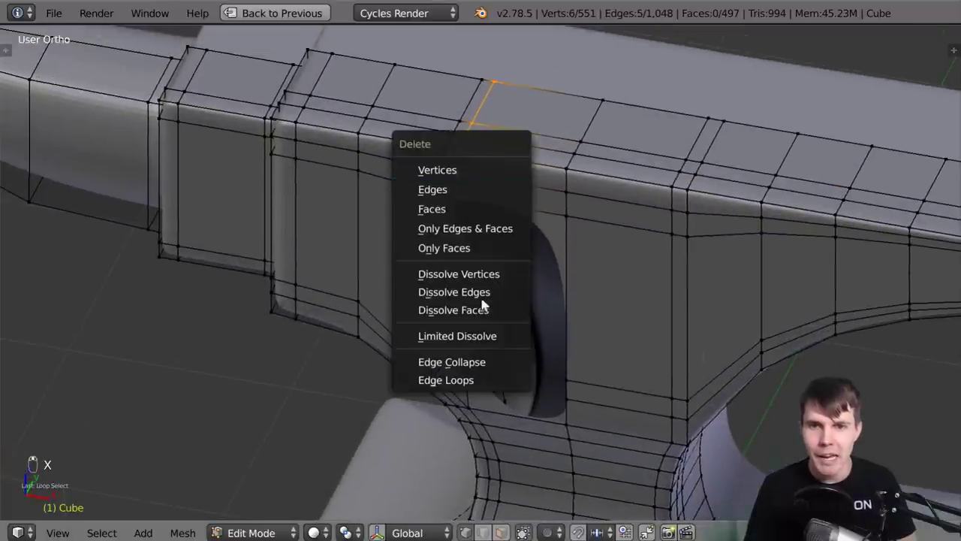
{"action": "left_click", "coordinate": [463, 381]}
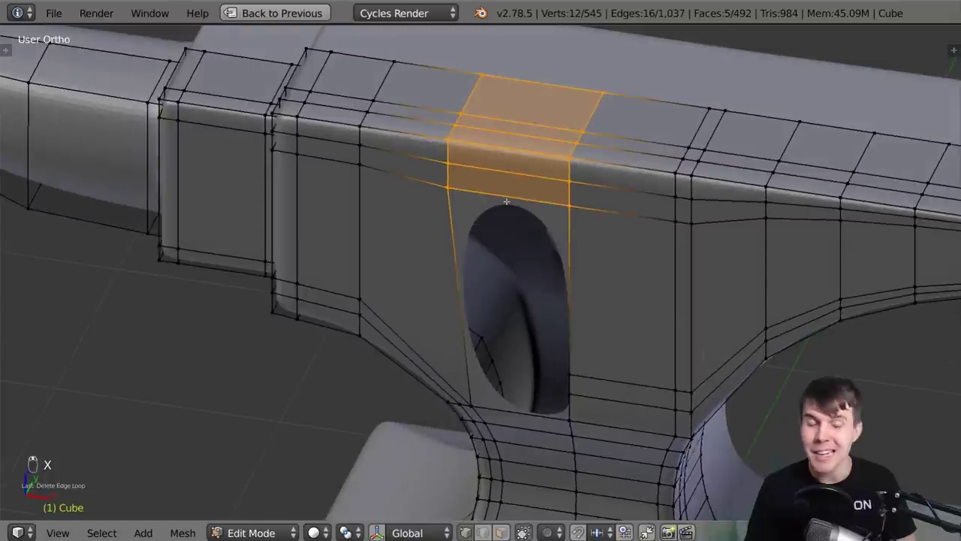
Examine the opening in the body's side and its junction with the column, in and out of edit mode
{"action": "scroll", "coordinate": [514, 251], "scroll_direction": "down", "scroll_amount": 2}
{"action": "middle_click_drag", "start_coordinate": [514, 251], "coordinate": [459, 223]}
{"action": "scroll", "coordinate": [534, 221], "scroll_direction": "up", "scroll_amount": 2}
{"action": "middle_click_drag", "start_coordinate": [459, 222], "coordinate": [501, 212]}
{"action": "middle_click_drag", "start_coordinate": [485, 259], "coordinate": [373, 262]}
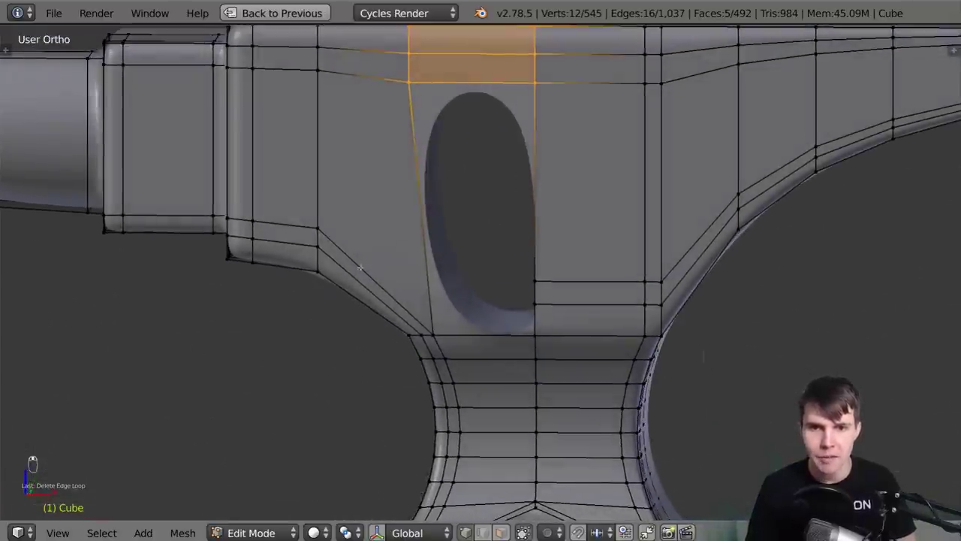
{"action": "scroll", "coordinate": [445, 341], "scroll_direction": "down", "scroll_amount": 2}
{"action": "middle_click_drag", "start_coordinate": [445, 341], "coordinate": [503, 187]}
{"action": "key", "text": "Tab"}
{"action": "key", "text": "Tab"}
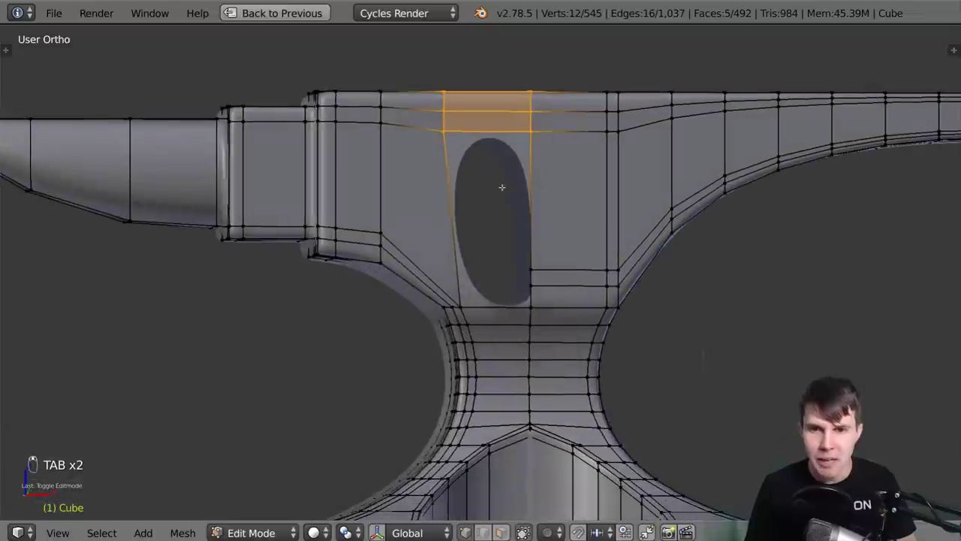
{"action": "scroll", "coordinate": [571, 262], "scroll_direction": "up", "scroll_amount": 1}
{"action": "middle_click_drag", "start_coordinate": [631, 285], "coordinate": [516, 262], "text": "shift"}
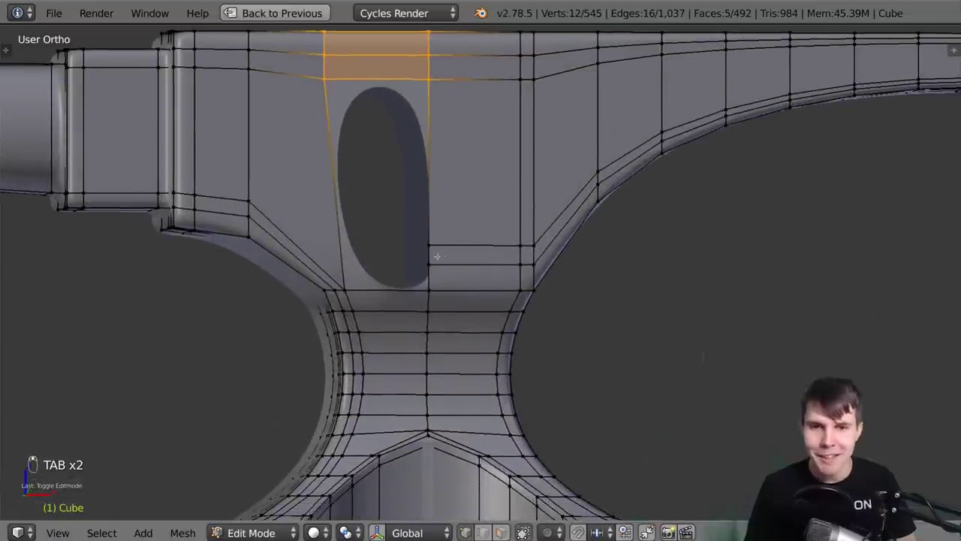
Select the upper support loop along the heel's underside to check how it runs into the heel-side corner
{"action": "right_click", "coordinate": [437, 286]}
{"action": "right_click", "coordinate": [524, 261]}
{"action": "middle_click_drag", "start_coordinate": [533, 260], "coordinate": [443, 210]}
{"action": "middle_click_drag", "start_coordinate": [328, 172], "coordinate": [345, 270], "text": "shift"}
{"action": "scroll", "coordinate": [356, 225], "scroll_direction": "up", "scroll_amount": 1}
{"action": "middle_click_drag", "start_coordinate": [356, 225], "coordinate": [366, 306]}
{"action": "right_click", "coordinate": [301, 316], "text": "alt"}
{"action": "scroll", "coordinate": [300, 312], "scroll_direction": "up", "scroll_amount": 2}
{"action": "middle_click_drag", "start_coordinate": [327, 327], "coordinate": [474, 243]}
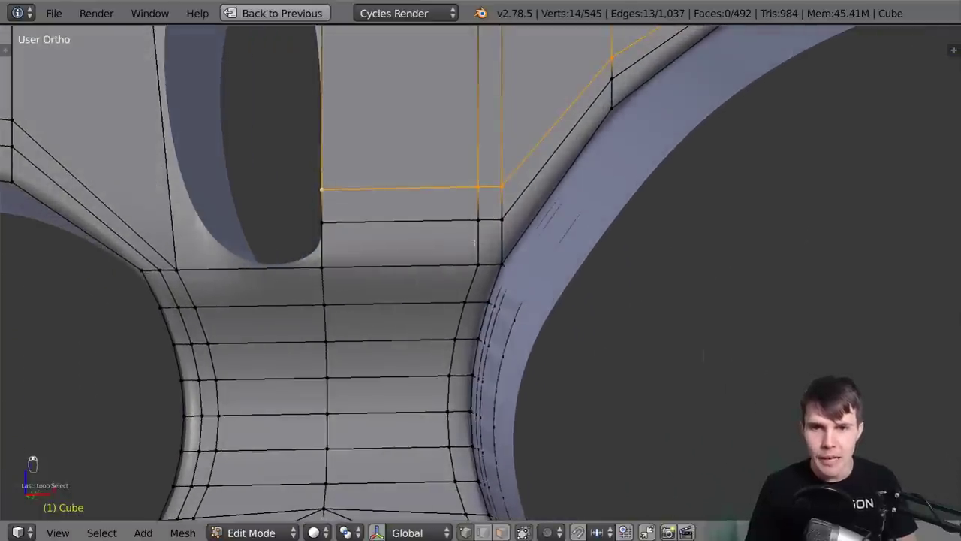
Delete the two heel-side faces in the body row directly above the top of the column
{"action": "left_click", "coordinate": [501, 532]}
{"action": "left_click", "coordinate": [489, 241]}
{"action": "key", "text": "x"}
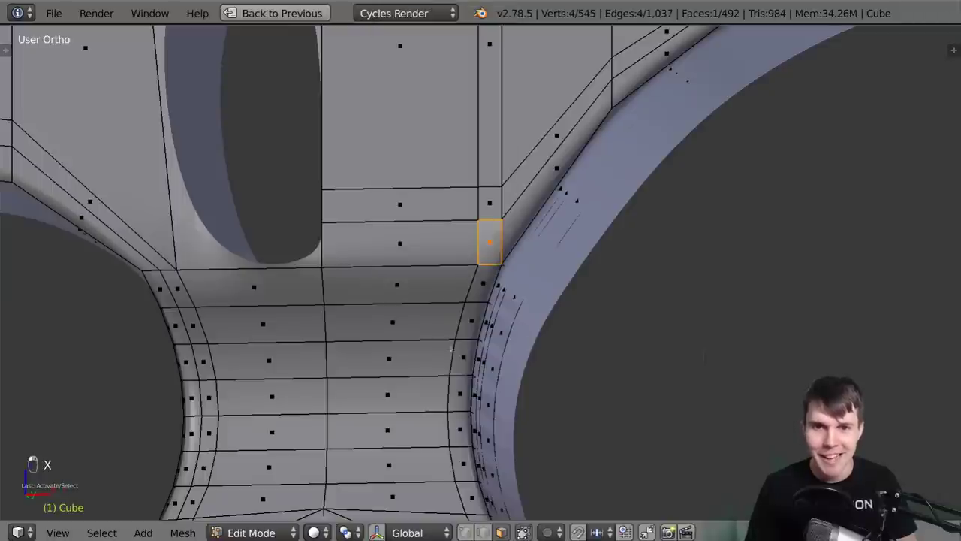
{"action": "key", "text": "x"}
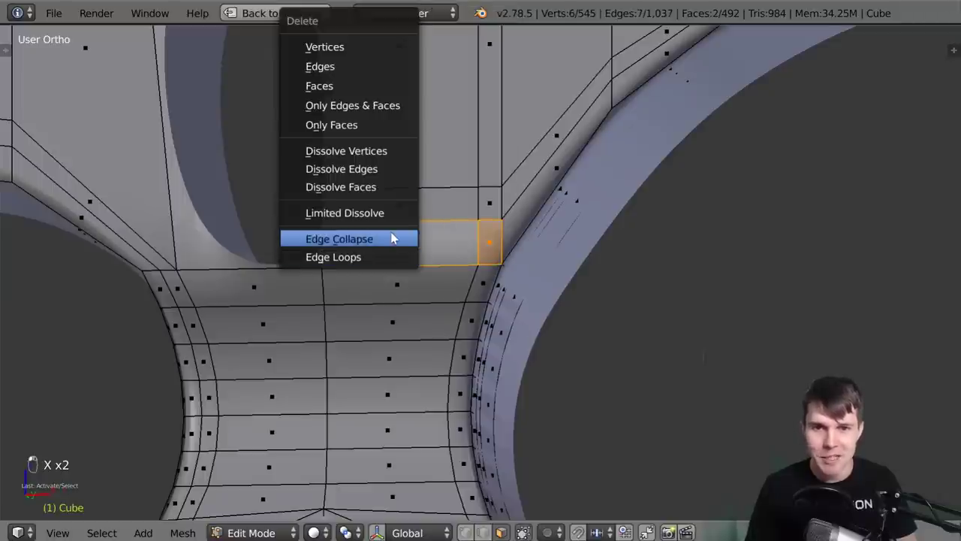
{"action": "left_click", "coordinate": [369, 91]}
Merge the heel-side corner's outer support-loop vertex into the column's inner top vertex using At Last
{"action": "middle_click_drag", "start_coordinate": [512, 433], "coordinate": [483, 417], "text": "shift"}
{"action": "left_click", "coordinate": [467, 531]}
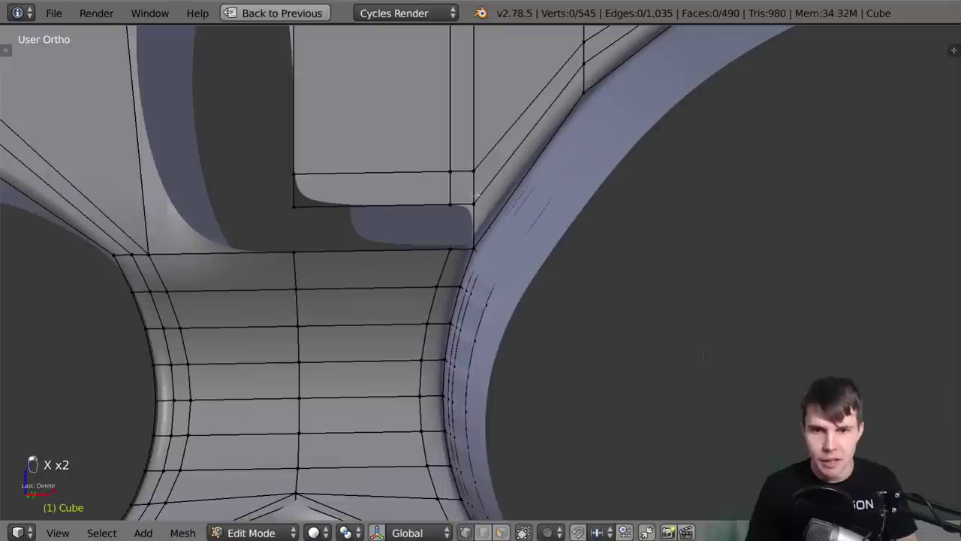
{"action": "key", "text": "alt+m"}
{"action": "left_click", "coordinate": [468, 247]}
Delete the inner vertex at the opening's heel-side corner and the dangling vertex left on the centre line
{"action": "middle_click_drag", "start_coordinate": [474, 247], "coordinate": [476, 213]}
{"action": "right_click", "coordinate": [456, 204]}
{"action": "key", "text": "x"}
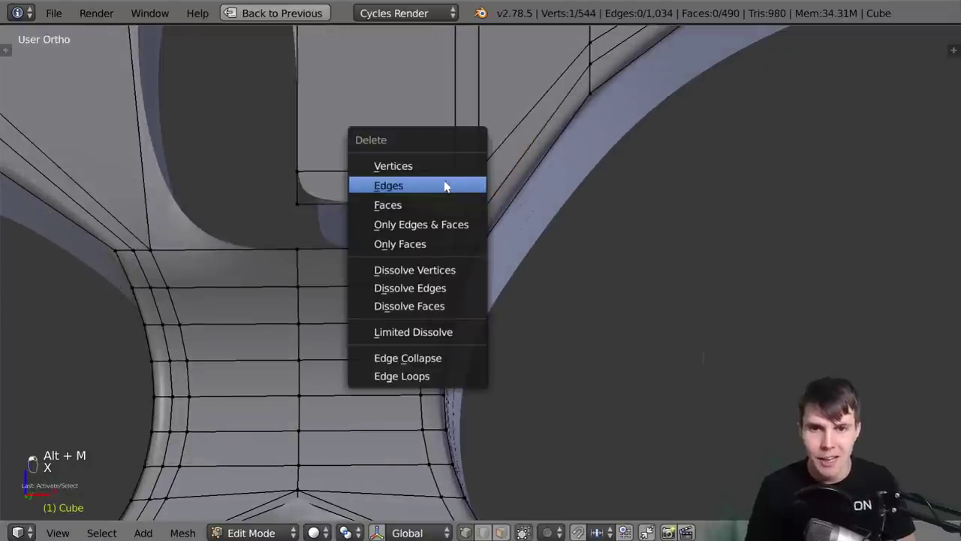
{"action": "key", "text": "g"}
{"action": "right_click", "coordinate": [442, 244]}
{"action": "scroll", "coordinate": [452, 243], "scroll_direction": "down", "scroll_amount": 4}
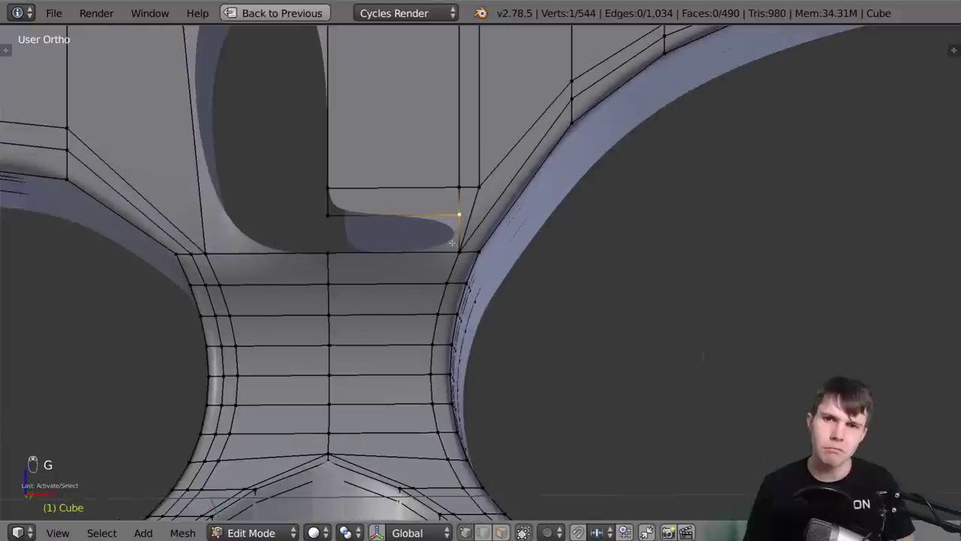
{"action": "key", "text": "x"}
{"action": "left_click", "coordinate": [458, 212]}
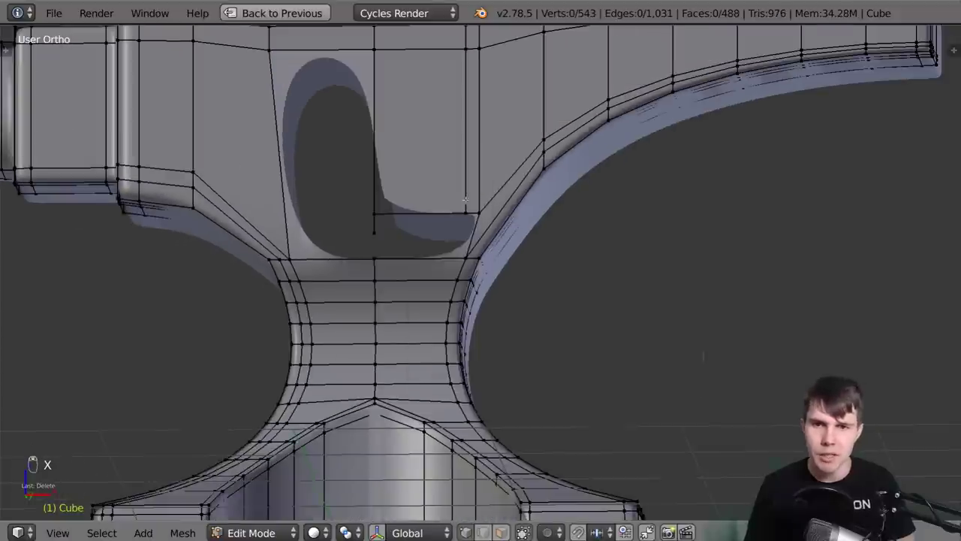
{"action": "key", "text": "x"}
{"action": "left_click", "coordinate": [379, 228]}
{"action": "scroll", "coordinate": [437, 206], "scroll_direction": "down", "scroll_amount": 2}
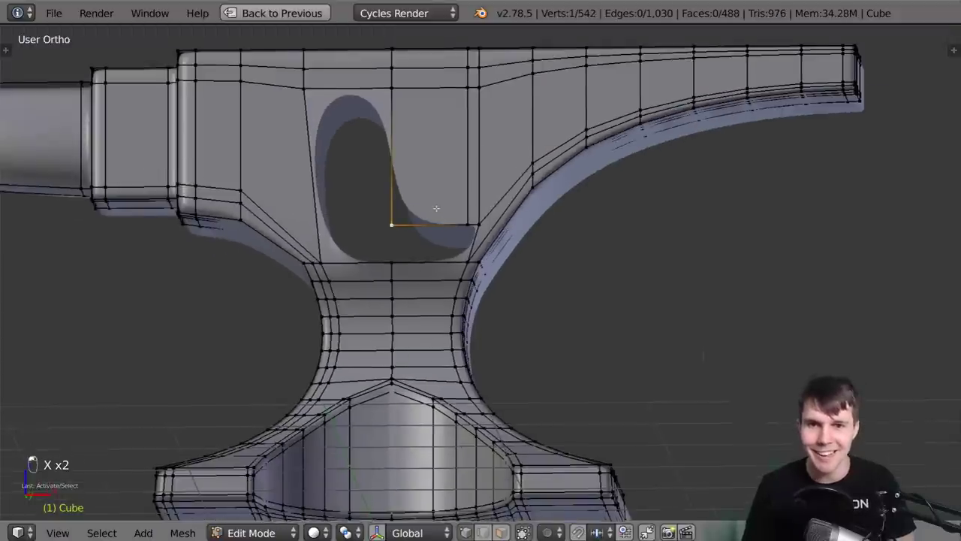
Shift the two neighbouring vertices at the opening's heel-side corner toward the horn, placing the outer one above the column's inner edge
{"action": "scroll", "coordinate": [436, 209], "scroll_direction": "up", "scroll_amount": 3}
{"action": "right_click", "coordinate": [467, 218]}
{"action": "key", "text": "g"}
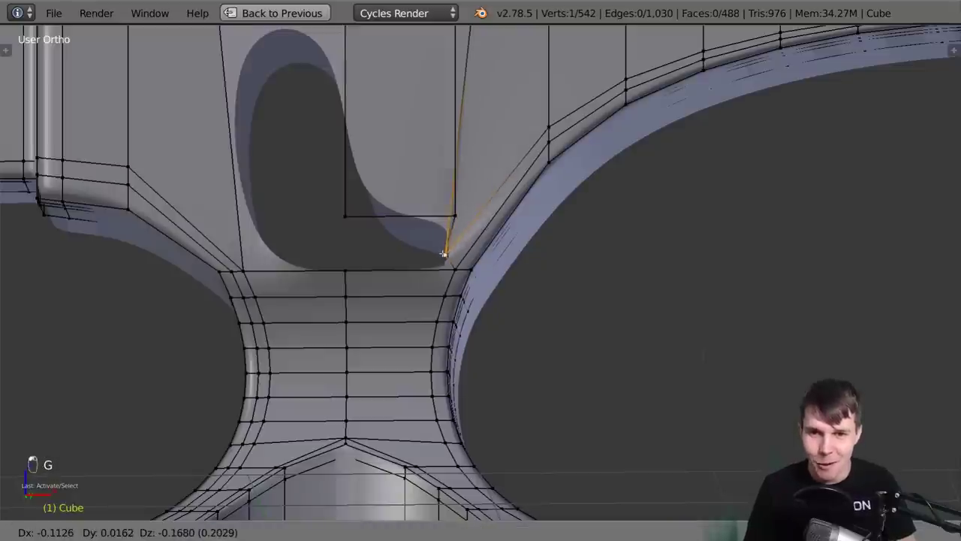
{"action": "left_click", "coordinate": [470, 216]}
{"action": "right_click", "coordinate": [455, 215]}
{"action": "right_click", "coordinate": [470, 215], "text": "shift"}
{"action": "key", "text": "g"}
{"action": "middle_click_drag", "start_coordinate": [468, 216], "coordinate": [453, 213]}
{"action": "left_click", "coordinate": [453, 213]}
Move the outer of the two heel-side vertices down close to the column's top corner
{"action": "scroll", "coordinate": [452, 207], "scroll_direction": "up", "scroll_amount": 3}
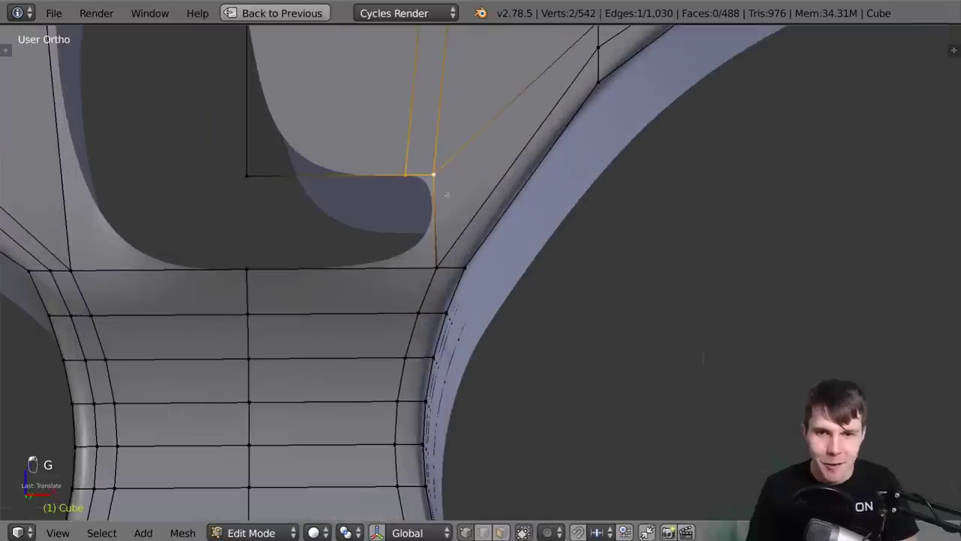
{"action": "right_click", "coordinate": [434, 177]}
{"action": "key", "text": "g"}
{"action": "left_click", "coordinate": [411, 257]}
Try to delete the upper support loop along the heel's underside with Edge Loops, and undo it
{"action": "scroll", "coordinate": [603, 100], "scroll_direction": "down", "scroll_amount": 3}
{"action": "middle_click_drag", "start_coordinate": [824, 91], "coordinate": [805, 104]}
{"action": "scroll", "coordinate": [638, 220], "scroll_direction": "down", "scroll_amount": 2}
{"action": "middle_click_drag", "start_coordinate": [575, 285], "coordinate": [534, 296]}
{"action": "scroll", "coordinate": [534, 296], "scroll_direction": "up", "scroll_amount": 1}
{"action": "right_click", "coordinate": [478, 236], "text": "alt"}
{"action": "scroll", "coordinate": [686, 206], "scroll_direction": "up", "scroll_amount": 5}
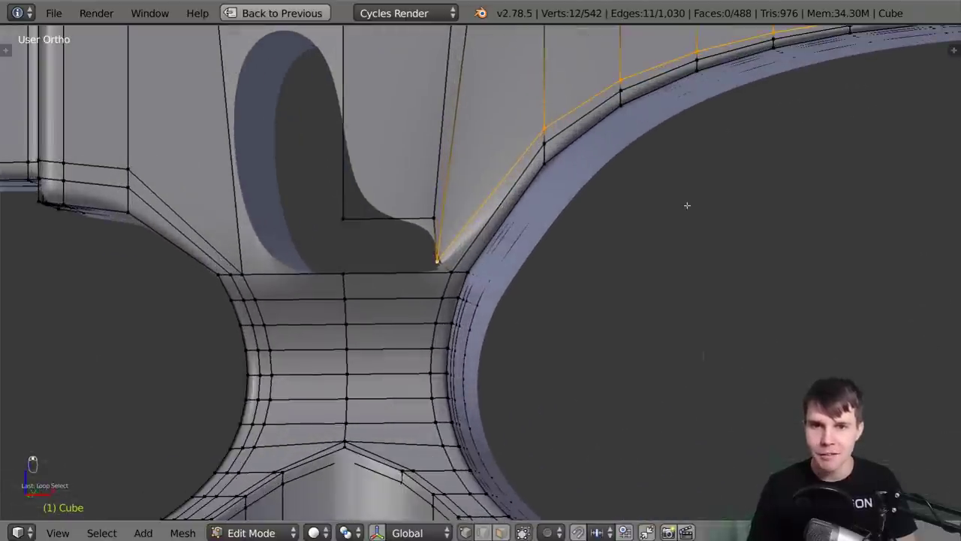
{"action": "key", "text": "x"}
{"action": "left_click", "coordinate": [646, 417]}
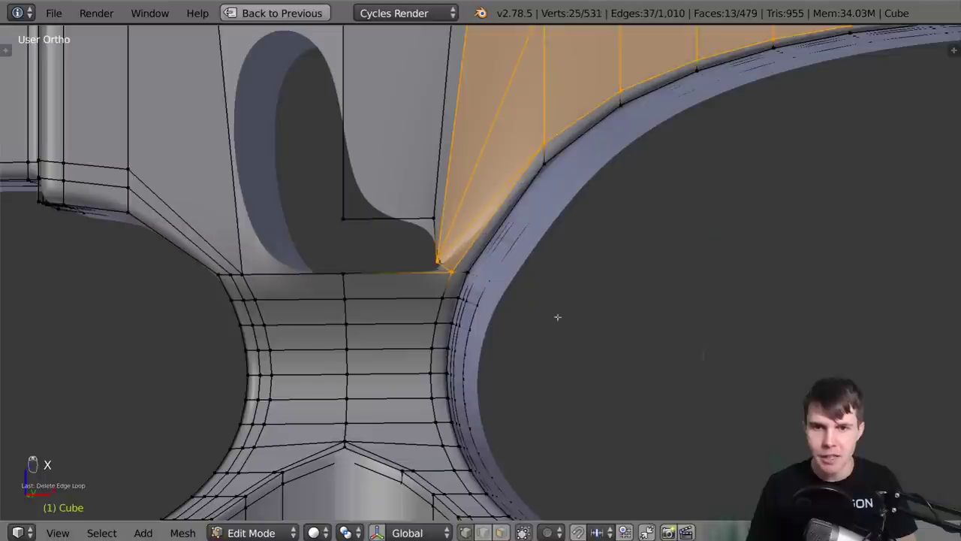
{"action": "scroll", "coordinate": [508, 283], "scroll_direction": "down", "scroll_amount": 1}
{"action": "key", "text": "ctrl+z"}
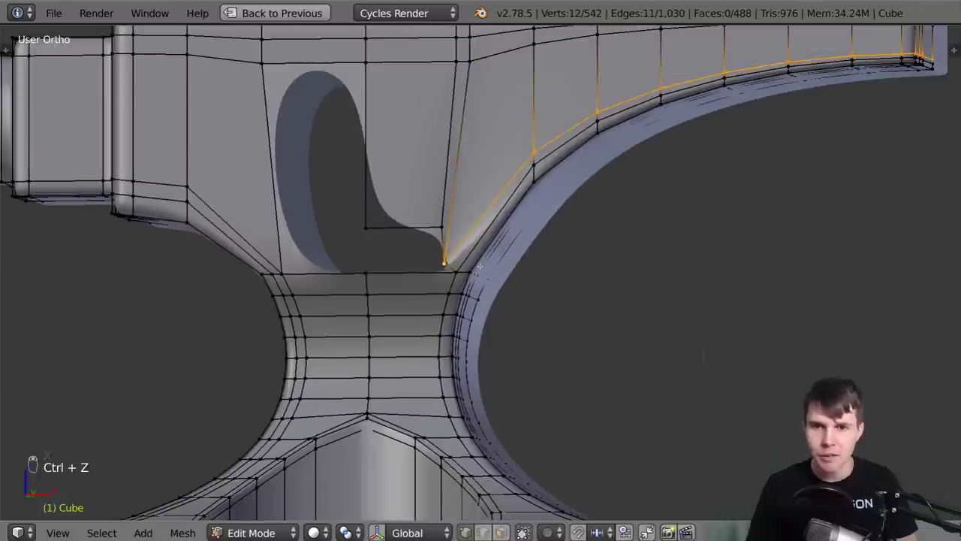
Delete the moved vertex at the heel-side corner, and delete the upper support loop along the heel with Edge Loops
{"action": "key", "text": "x"}
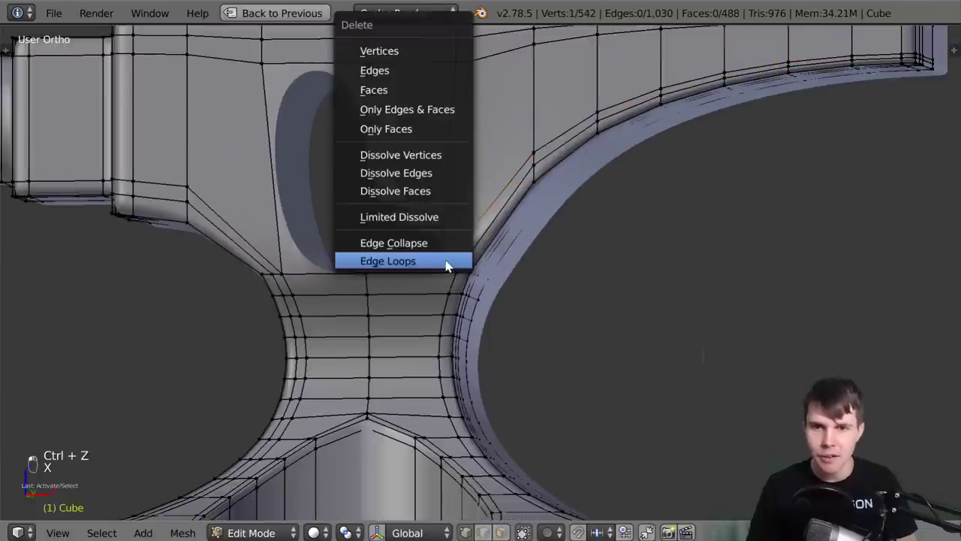
{"action": "left_click", "coordinate": [449, 51]}
{"action": "key", "text": "ctrl+z"}
{"action": "key", "text": "x"}
{"action": "left_click", "coordinate": [545, 337]}
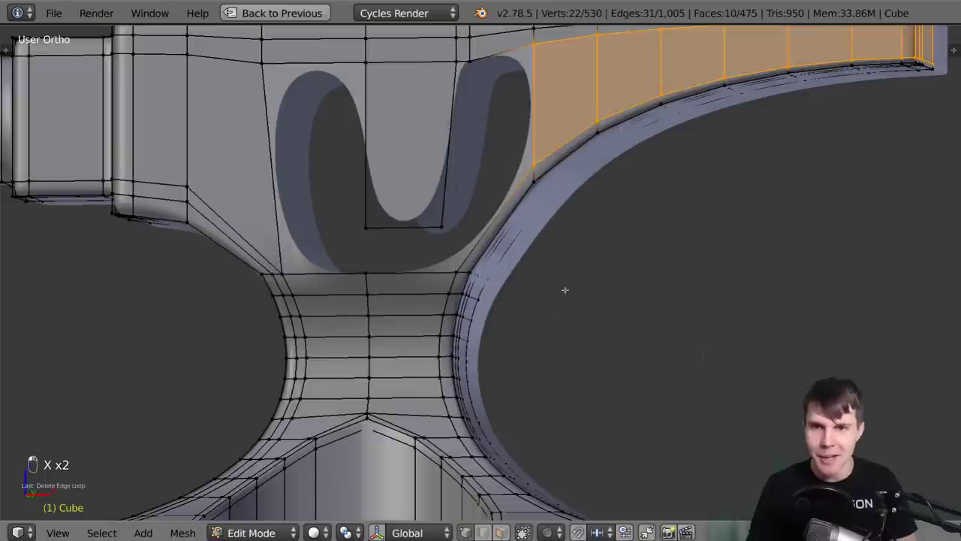
Delete the two leftover vertices hanging inside the opening on the anvil's side
{"action": "right_click", "coordinate": [492, 78]}
{"action": "scroll", "coordinate": [492, 83], "scroll_direction": "down", "scroll_amount": 2}
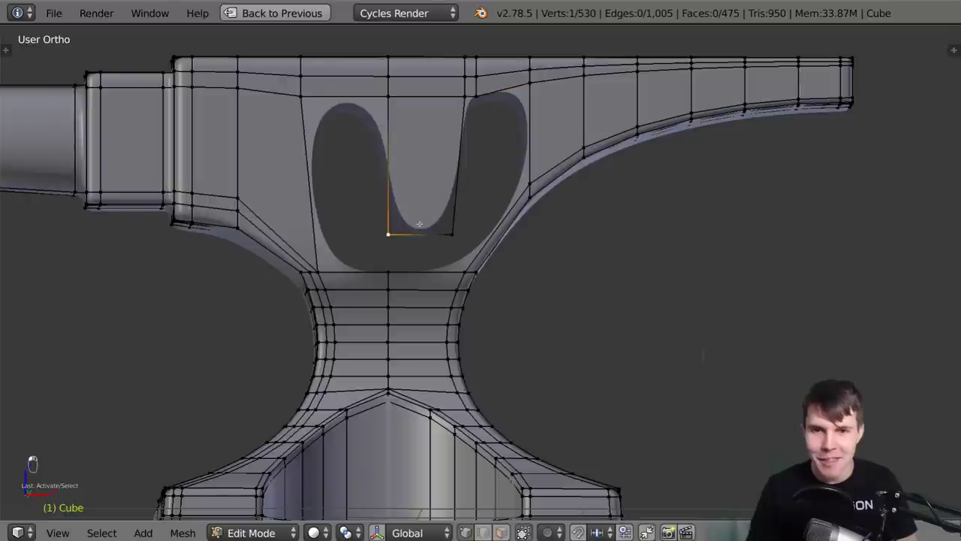
{"action": "key", "text": "x"}
{"action": "left_click", "coordinate": [438, 47]}
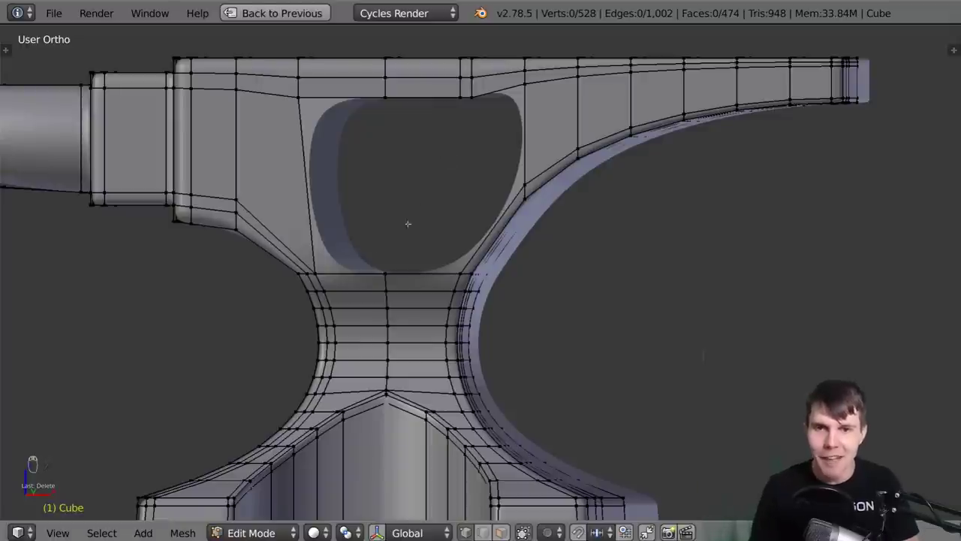
Delete the redundant vertical edge loop above the opening's heel-side corner with Edge Loops
{"action": "middle_click_drag", "start_coordinate": [429, 199], "coordinate": [471, 184]}
{"action": "scroll", "coordinate": [472, 183], "scroll_direction": "up", "scroll_amount": 1}
{"action": "right_click", "coordinate": [465, 122], "text": "alt"}
{"action": "key", "text": "x"}
{"action": "left_click", "coordinate": [441, 328]}
{"action": "middle_click_drag", "start_coordinate": [442, 325], "coordinate": [483, 259]}
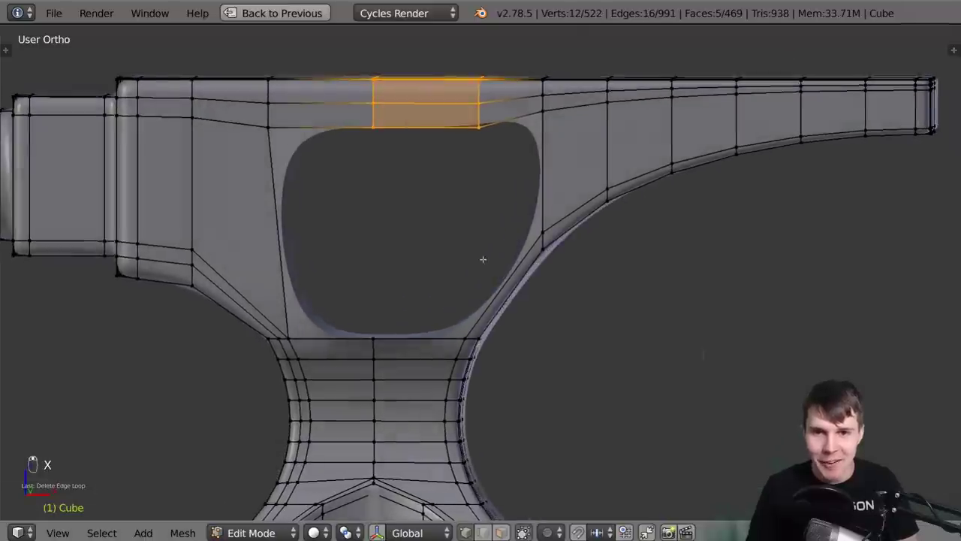
Fill the opening in the anvil's side with three tall faces running from the top strip to the column
{"action": "right_click", "coordinate": [480, 129]}
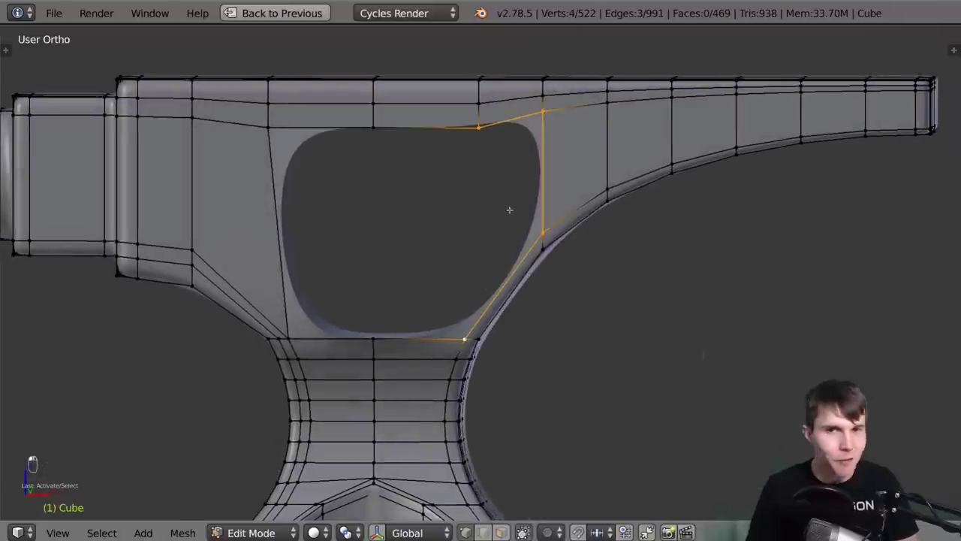
{"action": "key", "text": "f"}
{"action": "right_click", "coordinate": [477, 129]}
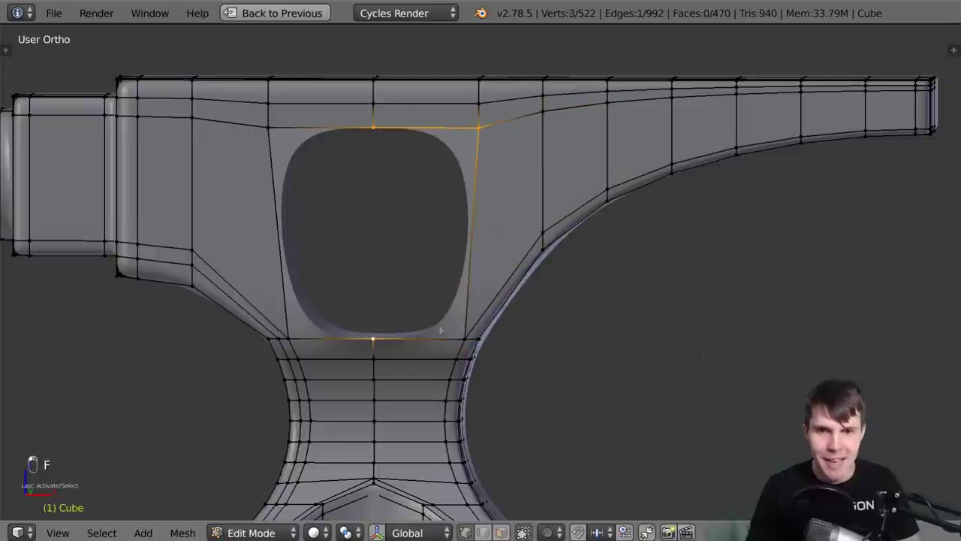
{"action": "key", "text": "f"}
{"action": "right_click", "coordinate": [373, 129]}
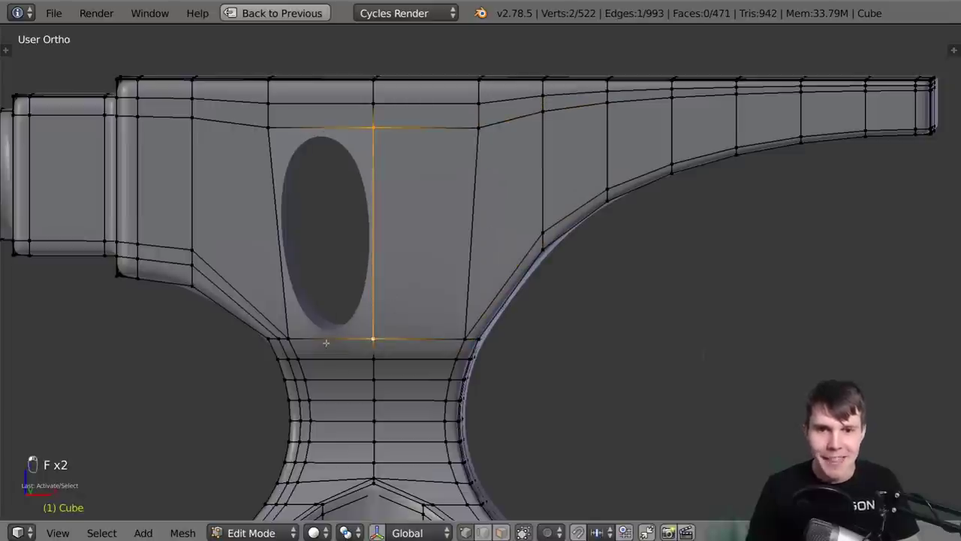
{"action": "key", "text": "f"}
{"action": "key", "text": "a"}
Examine the filled side's edge flow and its smoothed shading around the column
{"action": "middle_click_drag", "start_coordinate": [420, 167], "coordinate": [618, 243]}
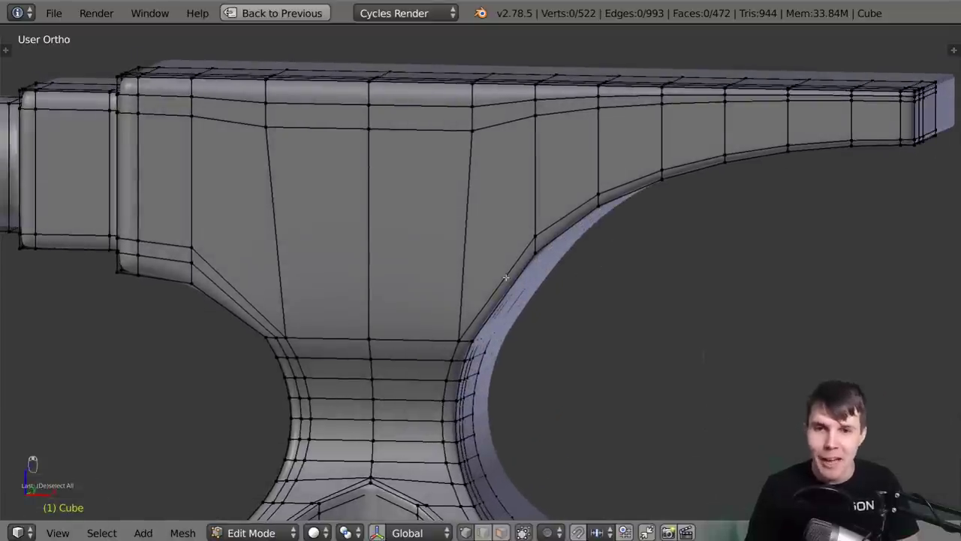
{"action": "mouse_move", "coordinate": [505, 277]}
{"action": "middle_mouse_down"}
{"action": "mouse_move", "coordinate": [538, 276]}
{"action": "mouse_move", "coordinate": [497, 279]}
{"action": "mouse_move", "coordinate": [579, 273]}
{"action": "mouse_move", "coordinate": [537, 298]}
{"action": "mouse_move", "coordinate": [567, 293]}
{"action": "middle_mouse_up"}
{"action": "key", "text": "z"}
{"action": "key", "text": "z"}
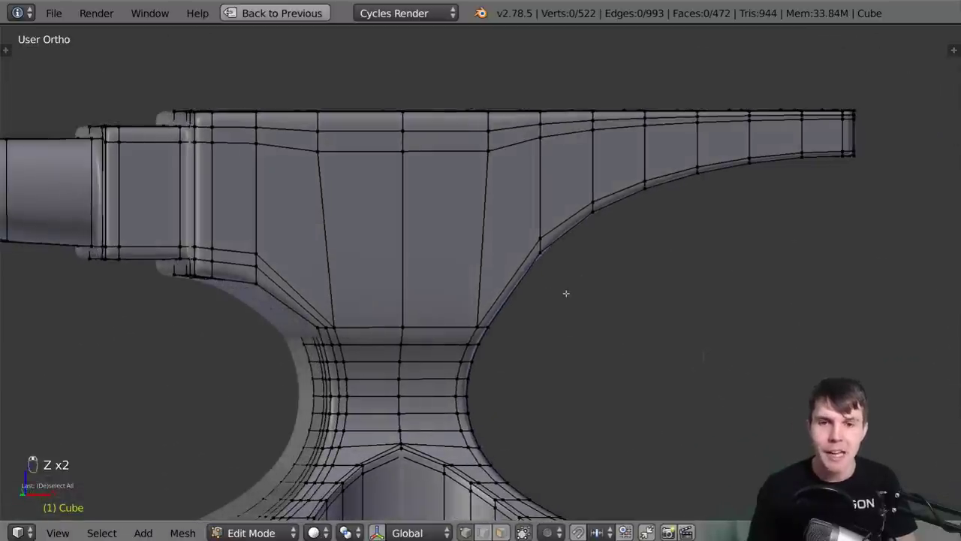
{"action": "middle_click_drag", "start_coordinate": [373, 321], "coordinate": [418, 245]}
{"action": "key", "text": "Tab"}
{"action": "scroll", "coordinate": [419, 248], "scroll_direction": "up", "scroll_amount": 3}
{"action": "middle_click_drag", "start_coordinate": [670, 193], "coordinate": [421, 275]}
{"action": "key", "text": "Tab"}
{"action": "key", "text": "Tab"}
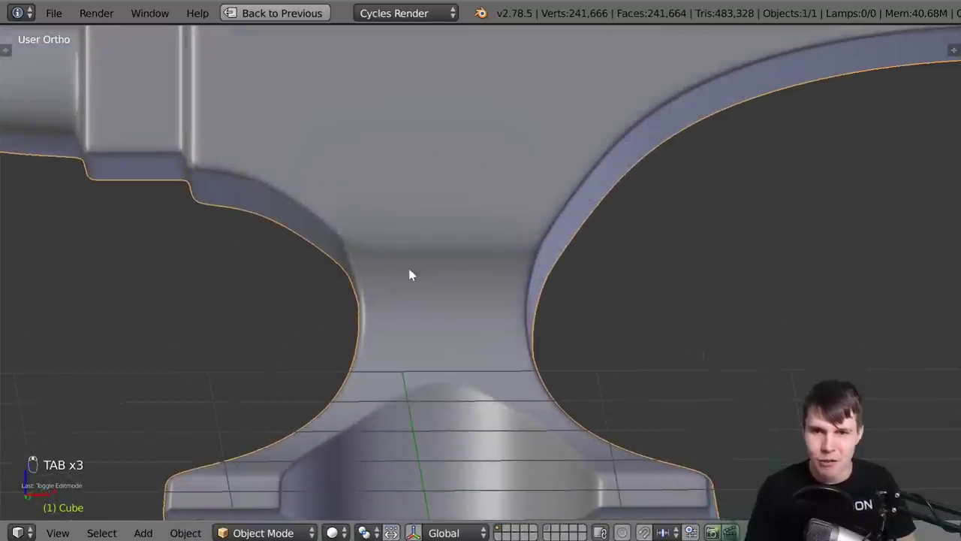
Examine the column's narrowing profile and its horizontal loops from the heel end
{"action": "middle_click_drag", "start_coordinate": [532, 250], "coordinate": [474, 264]}
{"action": "key", "text": "b"}
{"action": "key", "text": "n"}
{"action": "key", "text": "n"}
{"action": "middle_click_drag", "start_coordinate": [753, 234], "coordinate": [510, 382]}
{"action": "key", "text": "Tab"}
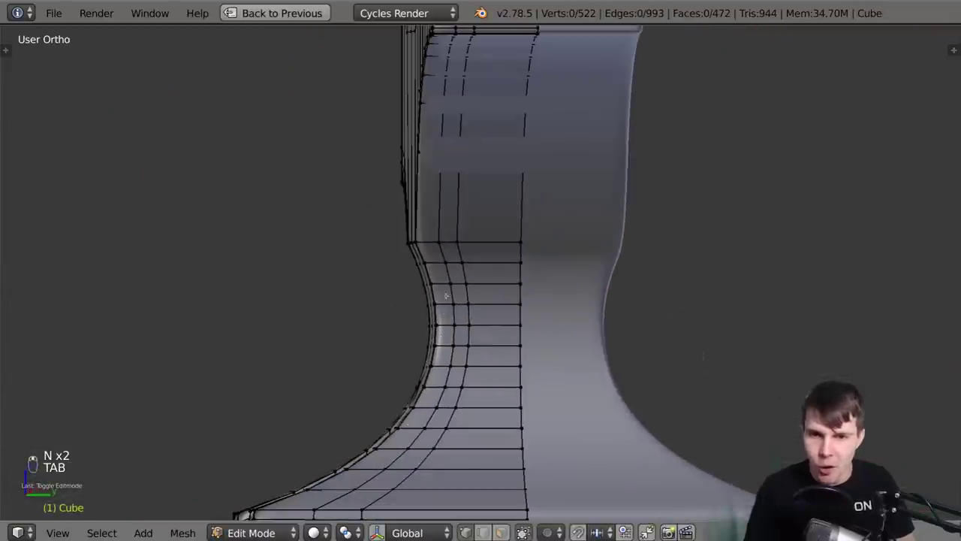
{"action": "middle_click_drag", "start_coordinate": [393, 416], "coordinate": [433, 165]}
{"action": "scroll", "coordinate": [432, 164], "scroll_direction": "down", "scroll_amount": 4}
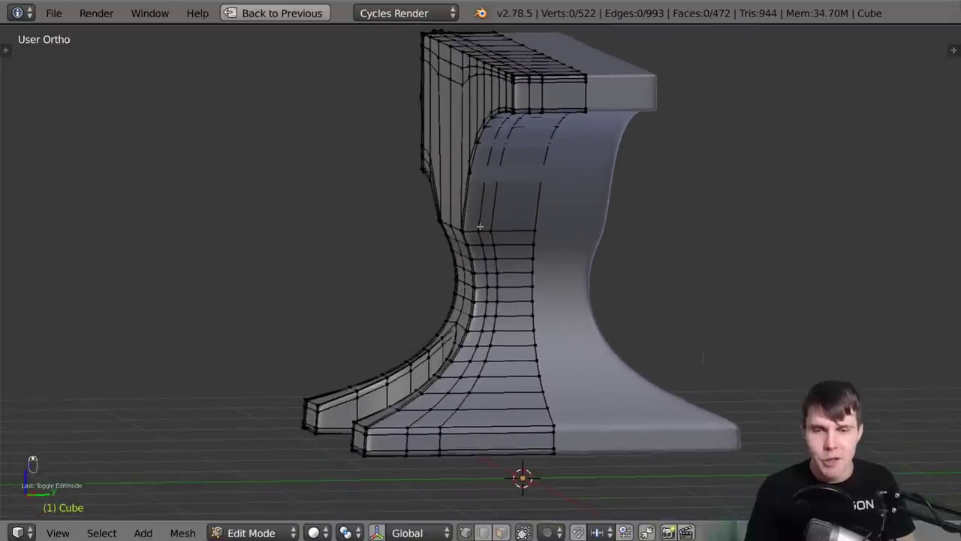
Return to the layout with the reference photos and draw an annotation along the column's heel-side curve on the upper photo
{"action": "left_click", "coordinate": [281, 12]}
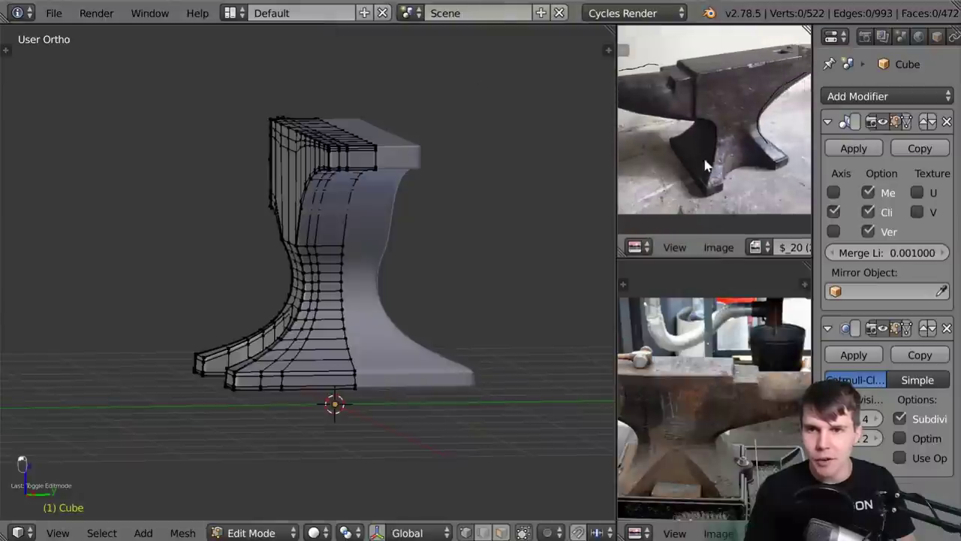
{"action": "middle_click_drag", "start_coordinate": [802, 167], "coordinate": [743, 160]}
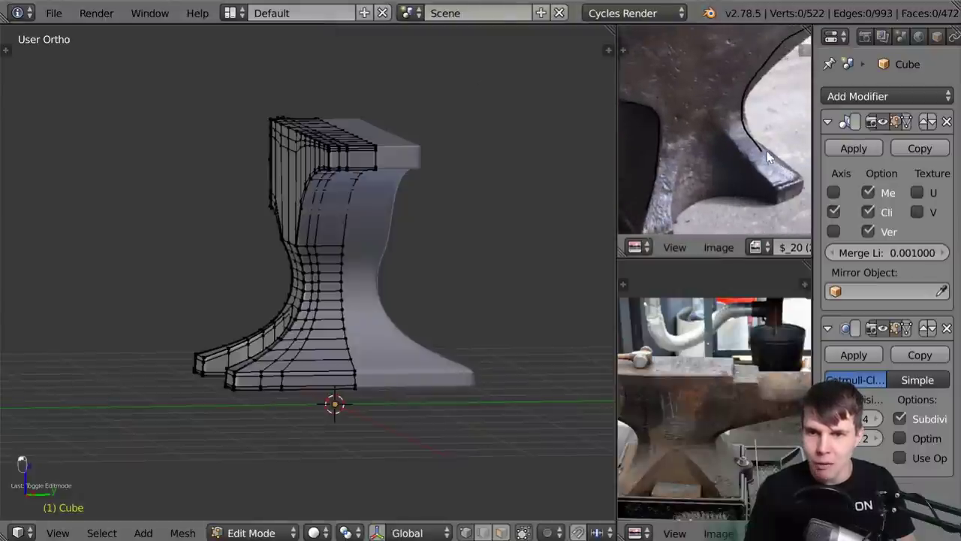
{"action": "key", "text": "d"}
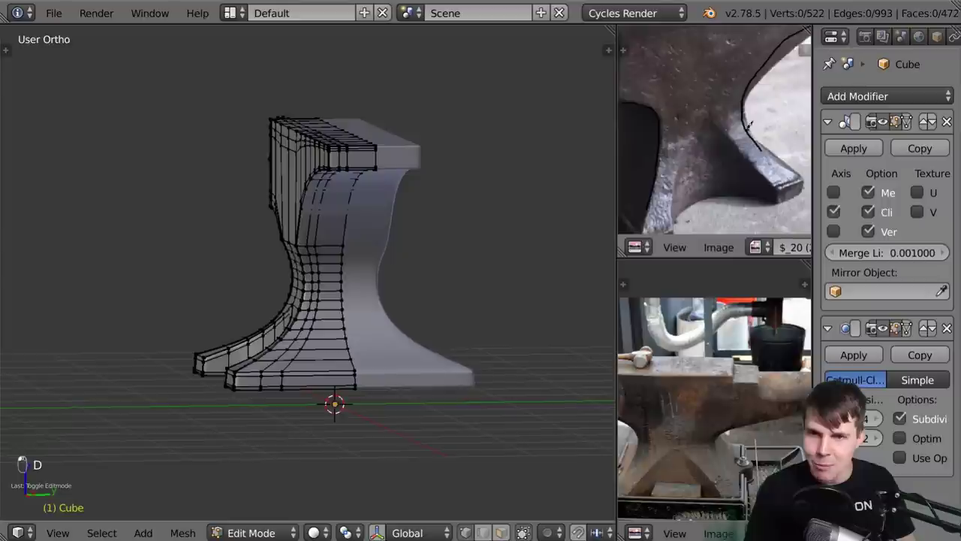
Try to delete the column's four upper horizontal loops, selected as vertices, with Edge Loops, and undo it
{"action": "middle_click_drag", "start_coordinate": [435, 252], "coordinate": [472, 255]}
{"action": "scroll", "coordinate": [384, 281], "scroll_direction": "up", "scroll_amount": 4}
{"action": "middle_click_drag", "start_coordinate": [384, 283], "coordinate": [368, 289]}
{"action": "scroll", "coordinate": [303, 303], "scroll_direction": "up", "scroll_amount": 2}
{"action": "right_click", "coordinate": [288, 297], "text": "alt"}
{"action": "middle_click_drag", "start_coordinate": [287, 297], "coordinate": [301, 297]}
{"action": "right_click", "coordinate": [304, 271], "text": "alt+shift"}
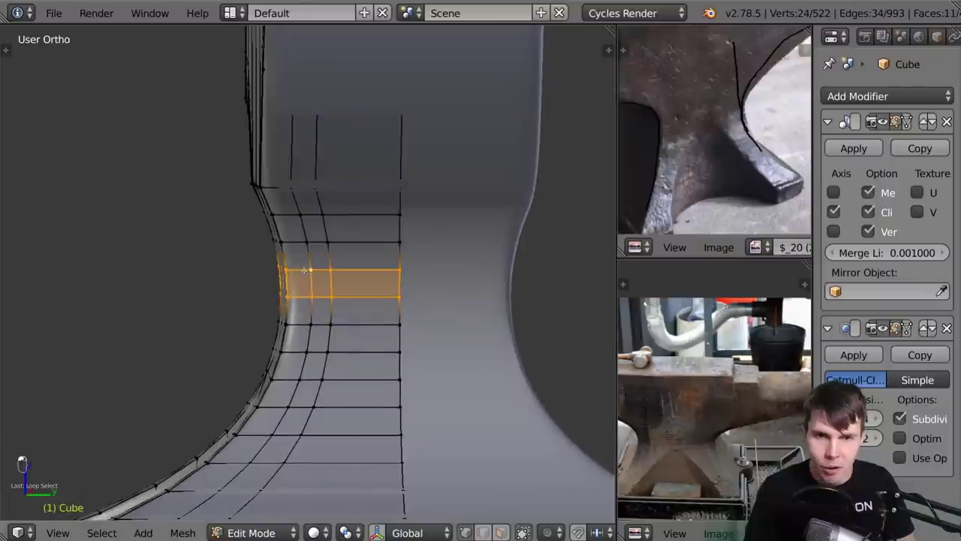
{"action": "right_click", "coordinate": [300, 242], "text": "alt+shift"}
{"action": "right_click", "coordinate": [300, 215], "text": "alt+shift"}
{"action": "middle_click_drag", "start_coordinate": [300, 215], "coordinate": [372, 333]}
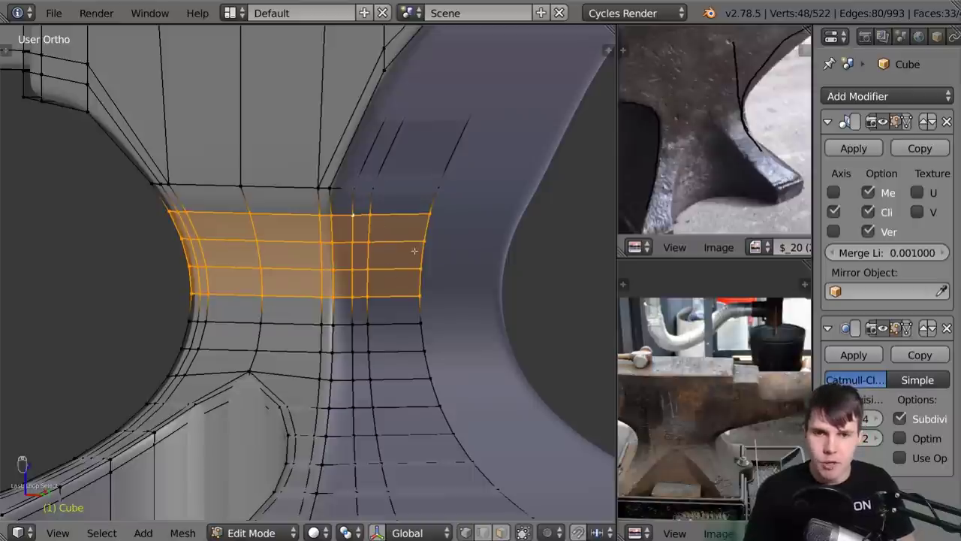
{"action": "key", "text": "x"}
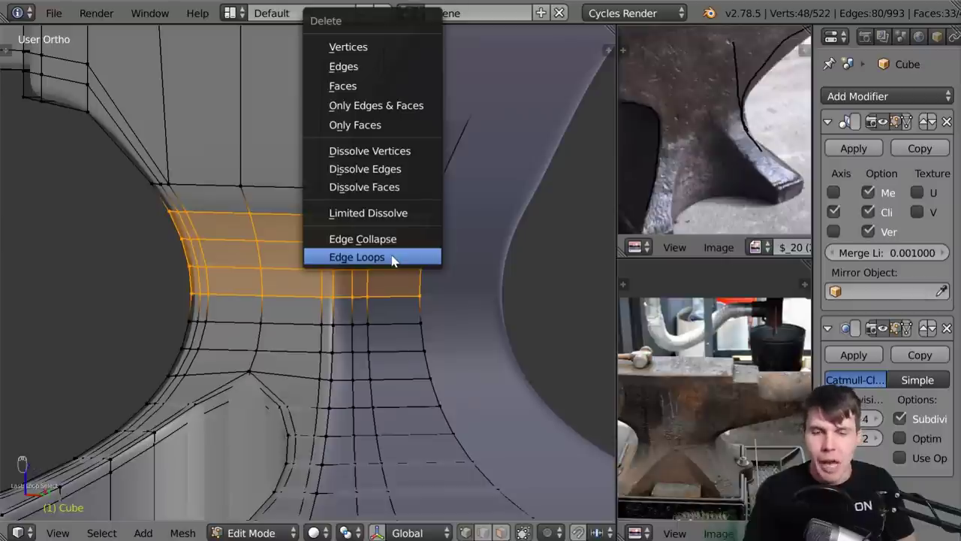
{"action": "left_click", "coordinate": [392, 258]}
{"action": "middle_click_drag", "start_coordinate": [392, 260], "coordinate": [373, 272]}
{"action": "key", "text": "ctrl+z"}
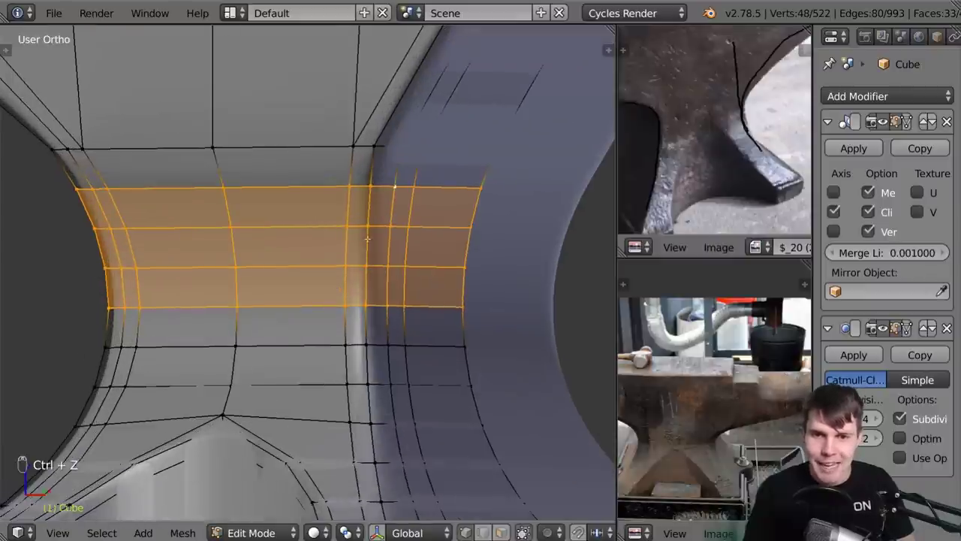
Select the column's four upper horizontal loops in edge select mode and delete them with Edge Loops
{"action": "left_click", "coordinate": [484, 532]}
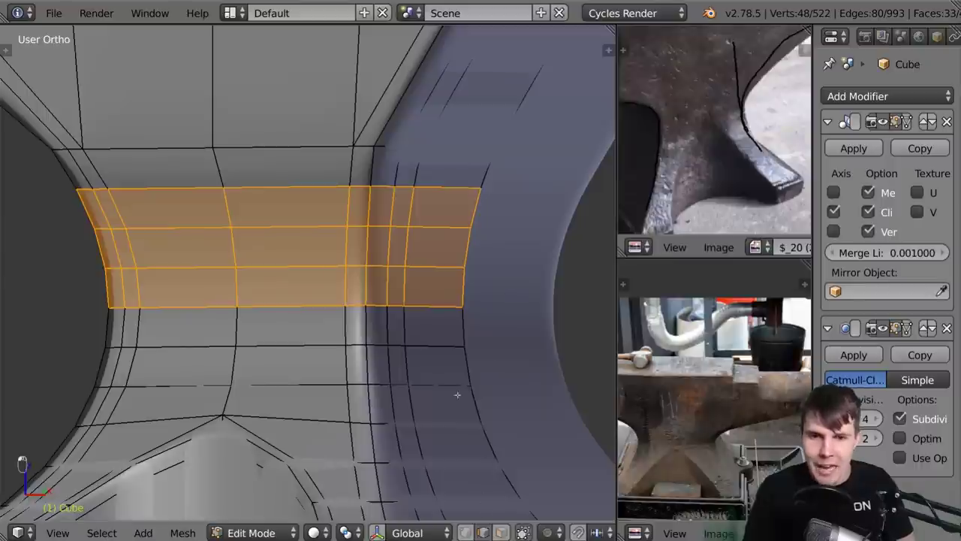
{"action": "left_click", "coordinate": [436, 305], "text": "alt"}
{"action": "left_click", "coordinate": [446, 267], "text": "alt+shift"}
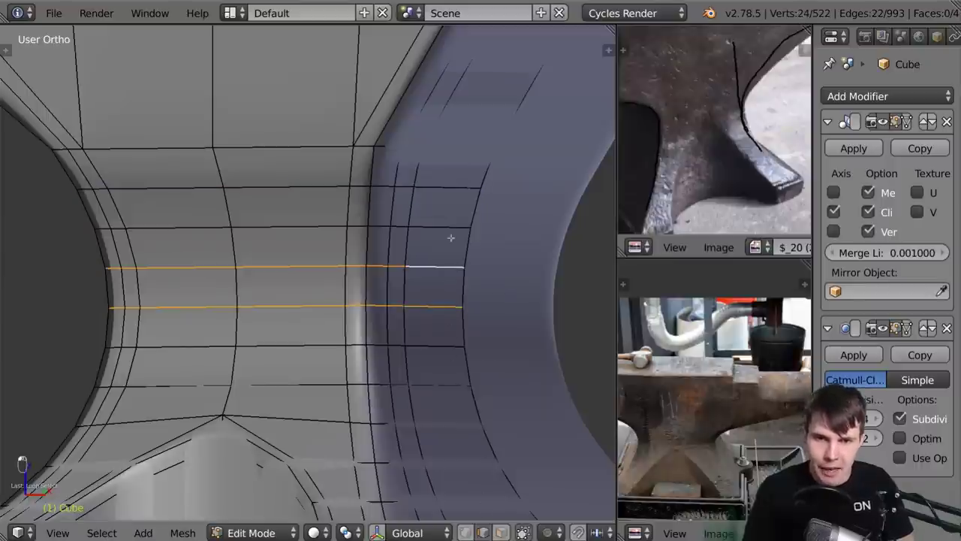
{"action": "left_click", "coordinate": [456, 191], "text": "alt+shift"}
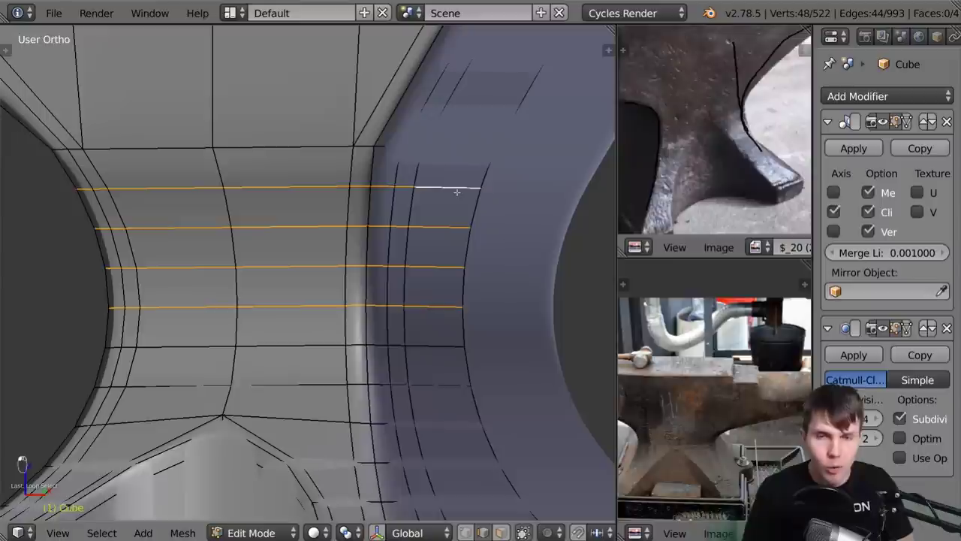
{"action": "key", "text": "x"}
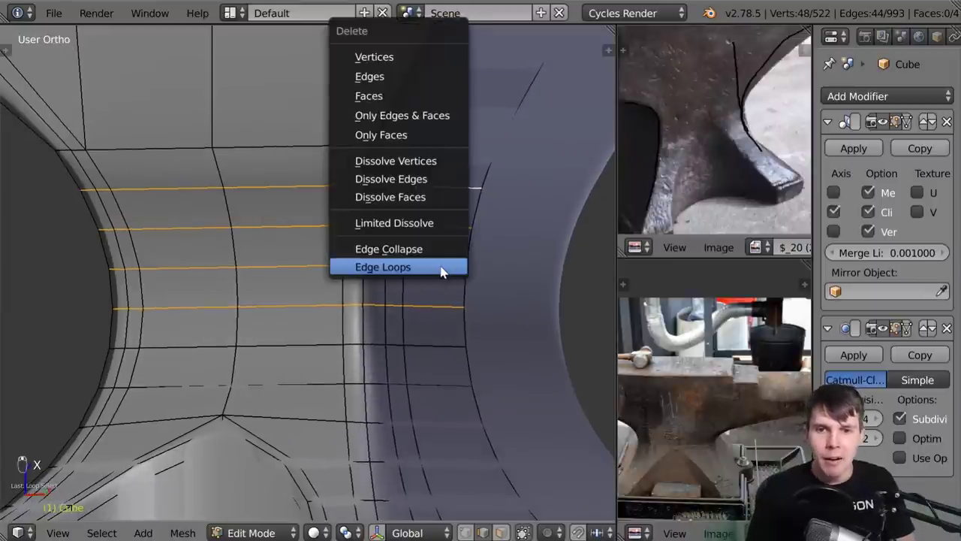
{"action": "left_click", "coordinate": [441, 272]}
{"action": "key", "text": "a"}
{"action": "scroll", "coordinate": [410, 283], "scroll_direction": "down", "scroll_amount": 3}
{"action": "mouse_move", "coordinate": [410, 283]}
{"action": "middle_mouse_down"}
{"action": "mouse_move", "coordinate": [495, 282]}
{"action": "mouse_move", "coordinate": [403, 271]}
{"action": "mouse_move", "coordinate": [360, 277]}
{"action": "middle_mouse_up"}
Select the whole base and lower column in wireframe side view and move them up along Z toward the body
{"action": "key", "text": "z"}
{"action": "key", "text": "z"}
{"action": "key", "text": "z"}
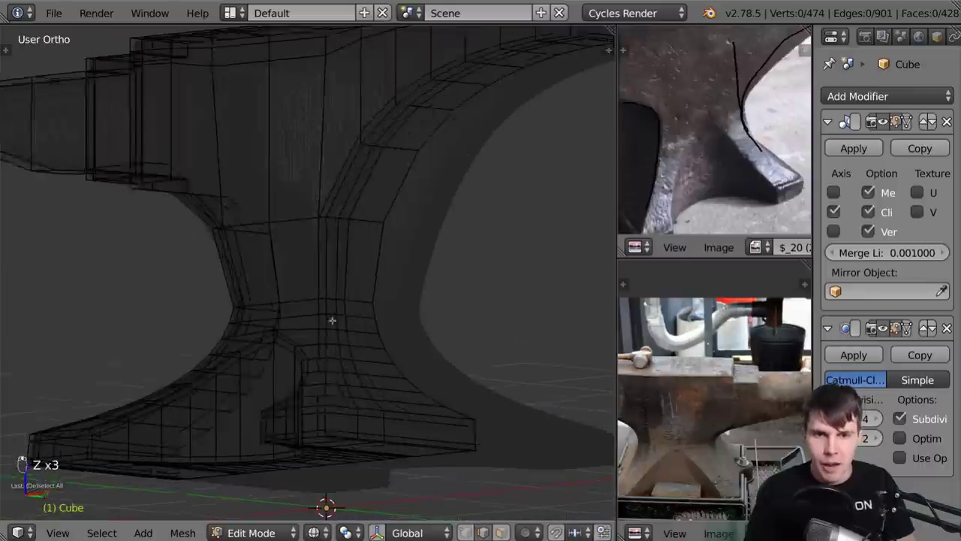
{"action": "key", "text": "KP_1"}
{"action": "key", "text": "KP_3"}
{"action": "scroll", "coordinate": [321, 323], "scroll_direction": "down", "scroll_amount": 1}
{"action": "middle_click_drag", "start_coordinate": [323, 322], "coordinate": [370, 278], "text": "shift"}
{"action": "scroll", "coordinate": [447, 447], "scroll_direction": "up", "scroll_amount": 3}
{"action": "key", "text": "a"}
{"action": "key", "text": "a"}
{"action": "key", "text": "a"}
{"action": "key", "text": "a"}
{"action": "key", "text": "b"}
{"action": "left_click_drag", "start_coordinate": [142, 210], "coordinate": [459, 435]}
{"action": "key", "text": "g"}
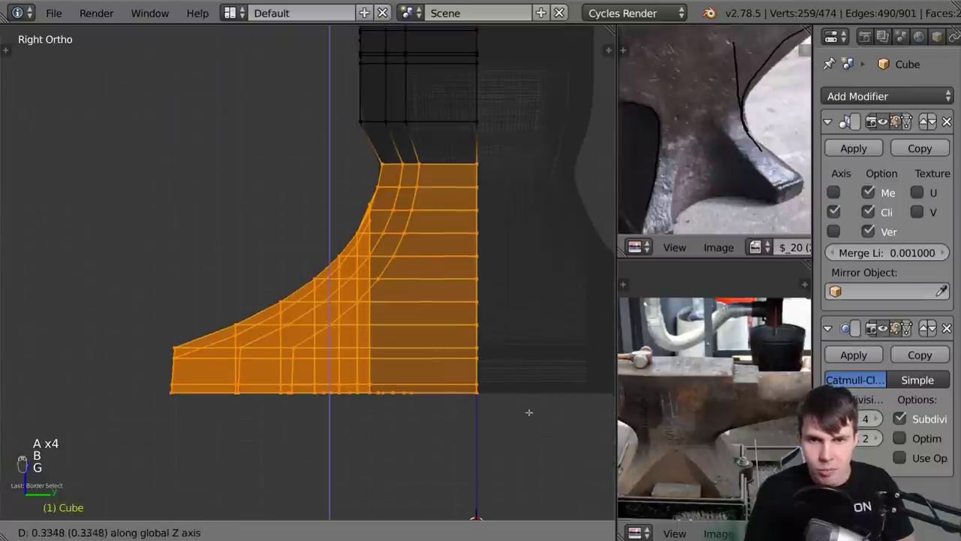
{"action": "left_click", "coordinate": [524, 404]}
{"action": "scroll", "coordinate": [695, 172], "scroll_direction": "down", "scroll_amount": 2}
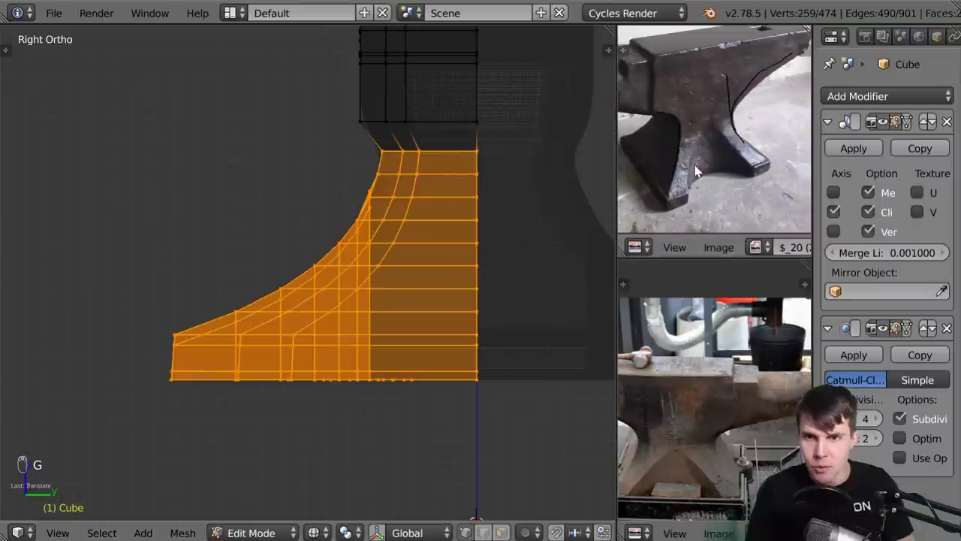
{"action": "key", "text": "Tab"}
{"action": "key", "text": "z"}
{"action": "mouse_move", "coordinate": [398, 202]}
{"action": "middle_mouse_down"}
{"action": "mouse_move", "coordinate": [476, 217]}
{"action": "mouse_move", "coordinate": [465, 206]}
{"action": "middle_mouse_up"}
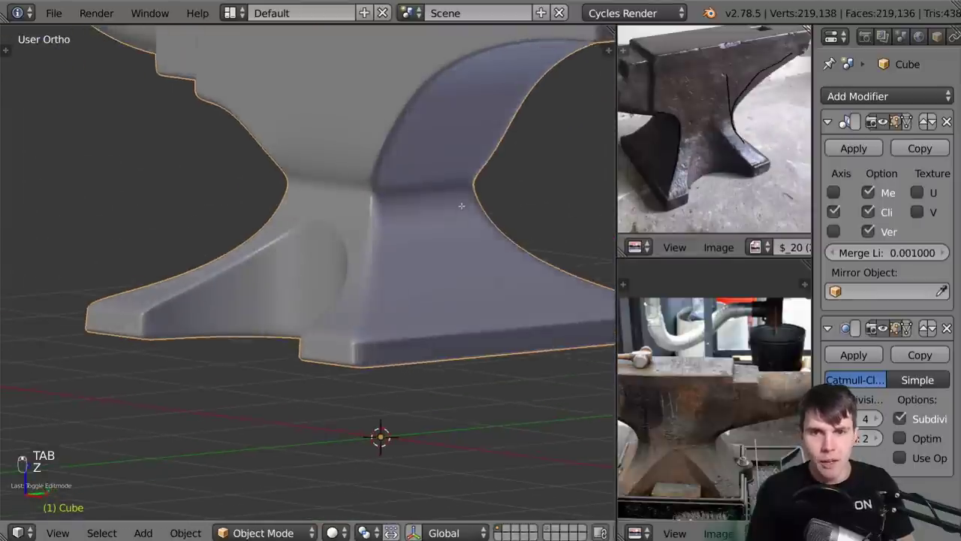
Move the selected lower section outward along Y so the column's top edge lines up with the body's side
{"action": "key", "text": "Tab"}
{"action": "key", "text": "KP_1"}
{"action": "key", "text": "KP_3"}
{"action": "scroll", "coordinate": [461, 206], "scroll_direction": "up", "scroll_amount": 4}
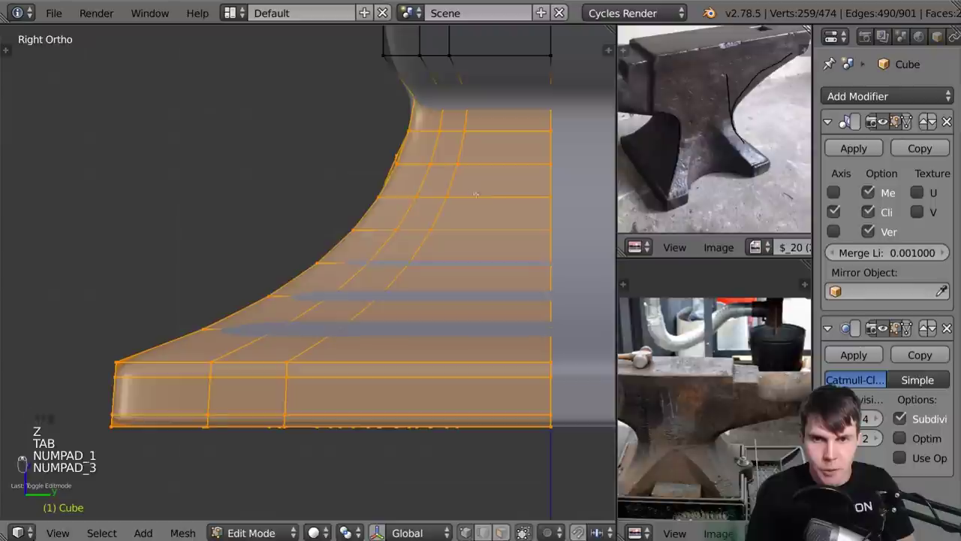
{"action": "key", "text": "g"}
{"action": "left_click", "coordinate": [441, 188]}
{"action": "middle_click_drag", "start_coordinate": [442, 187], "coordinate": [383, 131]}
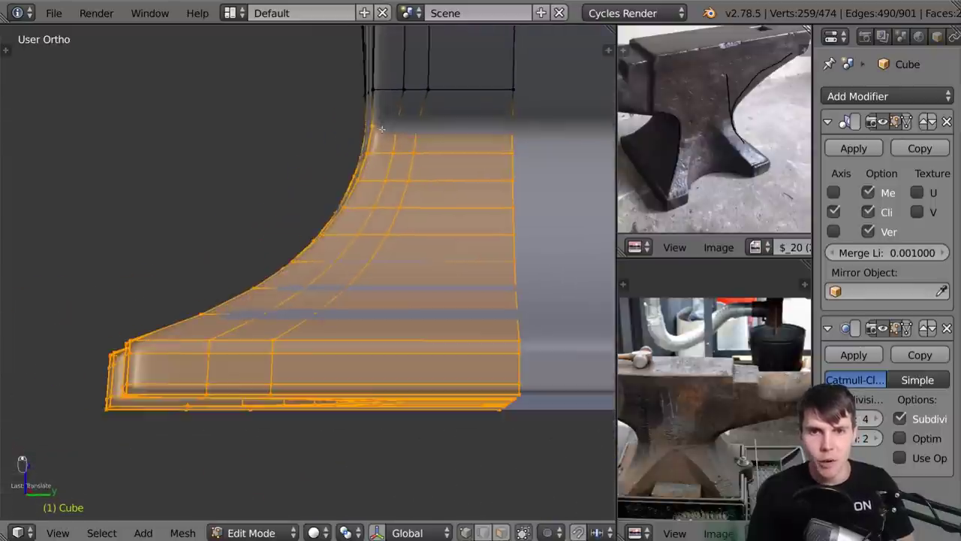
Readjust the selected base and lower column along the Y axis in side view, and check the smoothed result
{"action": "key", "text": "KP_1"}
{"action": "key", "text": "KP_3"}
{"action": "middle_click_drag", "start_coordinate": [266, 274], "coordinate": [243, 327], "text": "shift"}
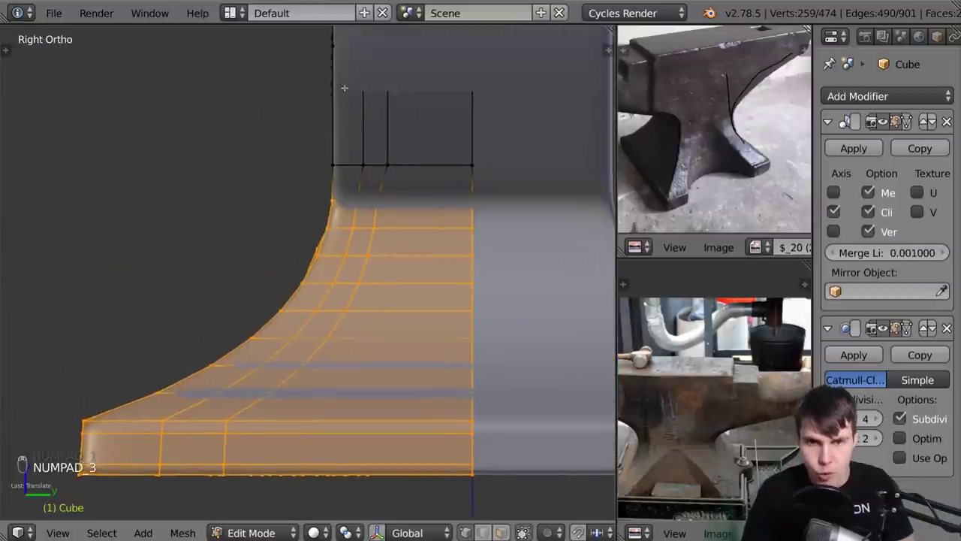
{"action": "key", "text": "g"}
{"action": "key", "text": "y"}
{"action": "left_click", "coordinate": [398, 218]}
{"action": "key", "text": "Tab"}
{"action": "middle_click_drag", "start_coordinate": [398, 218], "coordinate": [466, 233]}
{"action": "key", "text": "Tab"}
Rotate the three vertices at the horn-side column-to-body corner in front view so their edge crosses the curve diagonally
{"action": "key", "text": "KP_1"}
{"action": "scroll", "coordinate": [466, 234], "scroll_direction": "down", "scroll_amount": 3}
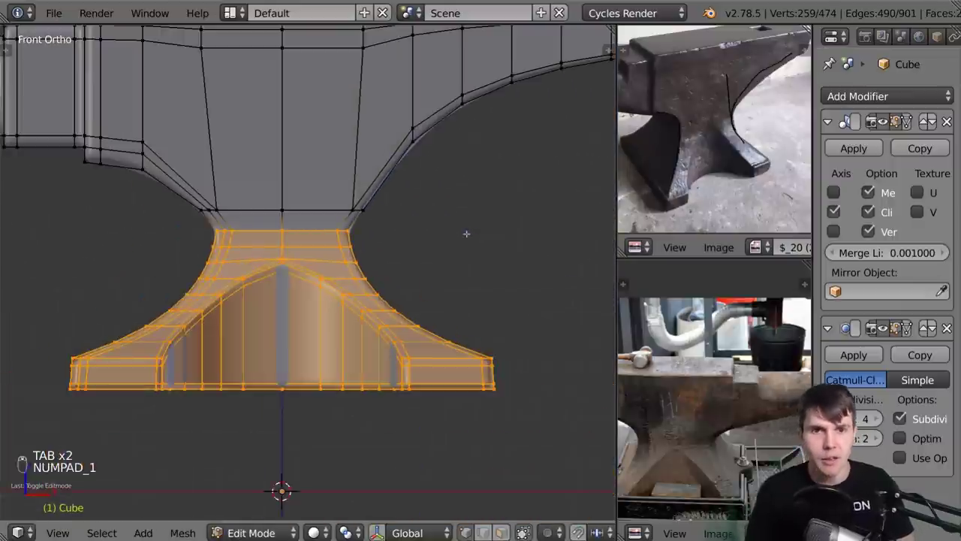
{"action": "scroll", "coordinate": [470, 300], "scroll_direction": "up", "scroll_amount": 5}
{"action": "key", "text": "a"}
{"action": "key", "text": "a"}
{"action": "left_click_drag", "start_coordinate": [149, 230], "coordinate": [232, 267]}
{"action": "scroll", "coordinate": [257, 250], "scroll_direction": "down", "scroll_amount": 4}
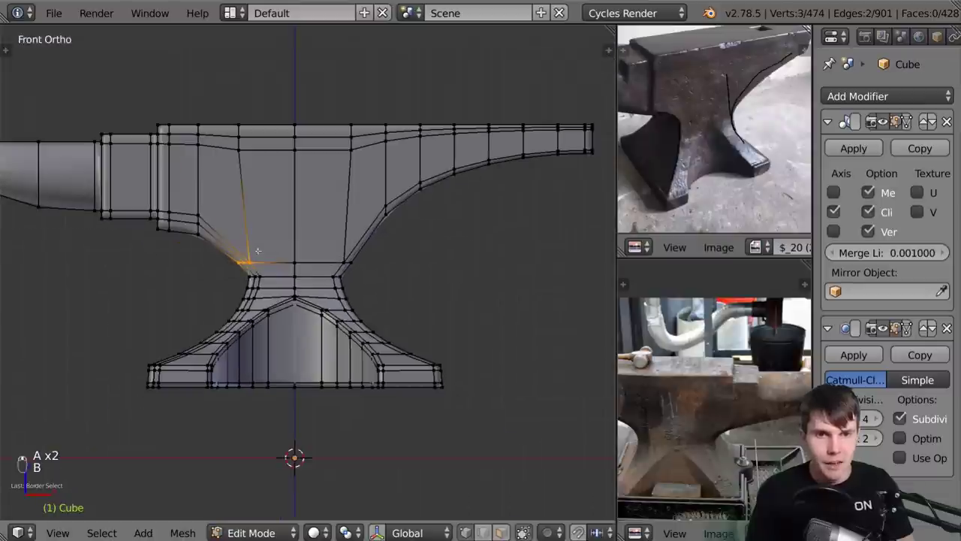
{"action": "key", "text": "Tab"}
{"action": "scroll", "coordinate": [450, 240], "scroll_direction": "up", "scroll_amount": 3}
{"action": "key", "text": "Tab"}
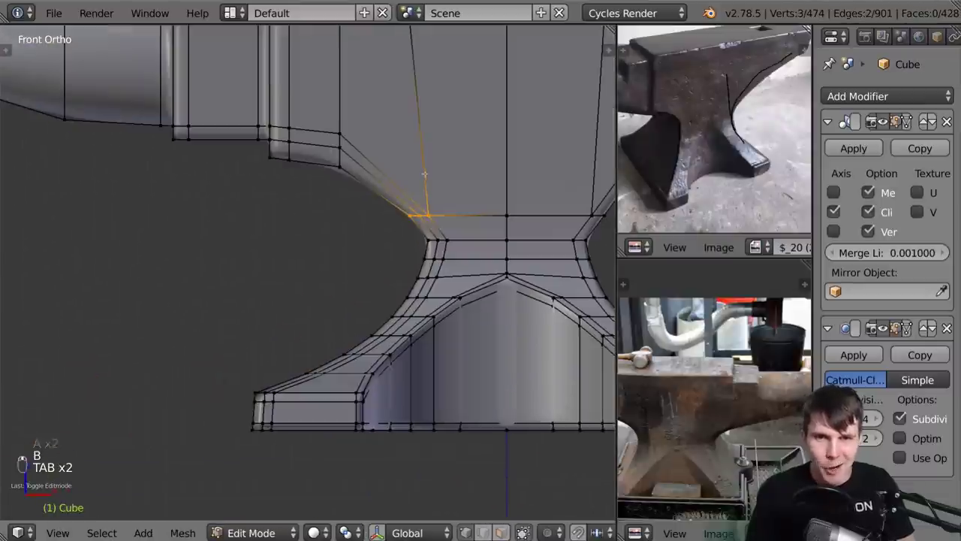
{"action": "middle_click_drag", "start_coordinate": [440, 168], "coordinate": [362, 279], "text": "shift"}
{"action": "scroll", "coordinate": [361, 280], "scroll_direction": "up", "scroll_amount": 2}
{"action": "middle_click_drag", "start_coordinate": [386, 328], "coordinate": [338, 268], "text": "shift"}
{"action": "key", "text": "r"}
{"action": "left_click", "coordinate": [396, 174]}
{"action": "key", "text": "g"}
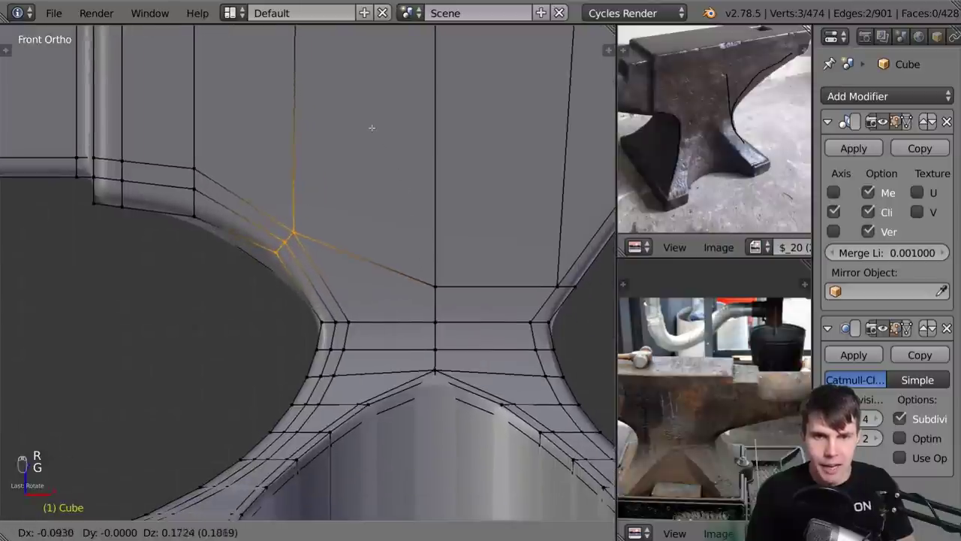
{"action": "right_click", "coordinate": [393, 167]}
Nudge a vertex on the outer edge of the horn-side corner slightly toward the horn, working in wireframe
{"action": "key", "text": "z"}
{"action": "key", "text": "b"}
{"action": "left_click_drag", "start_coordinate": [287, 228], "coordinate": [337, 309]}
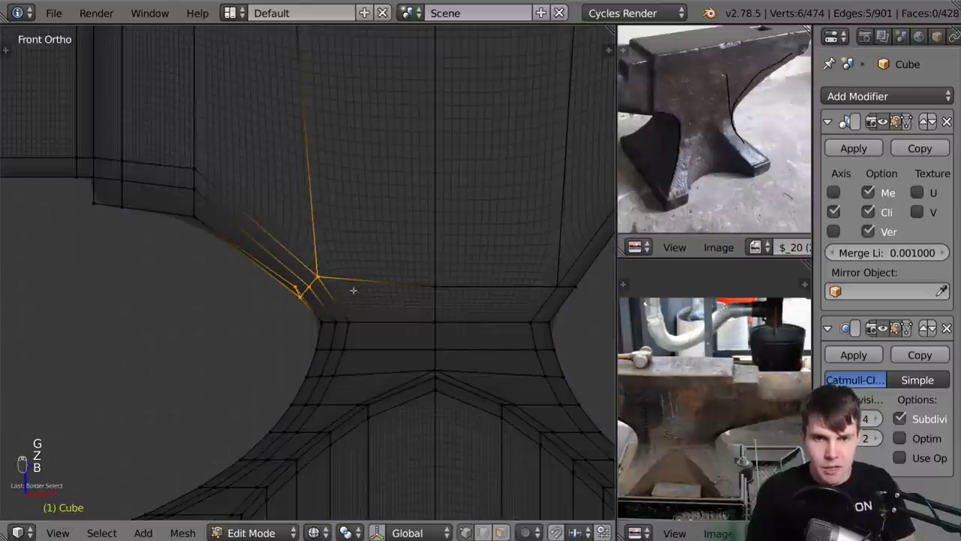
{"action": "scroll", "coordinate": [305, 283], "scroll_direction": "up", "scroll_amount": 1}
{"action": "right_click", "coordinate": [298, 291]}
{"action": "key", "text": "g"}
{"action": "left_click", "coordinate": [292, 287]}
Reposition the three outer vertices of the horn-side column-to-body corner in front view to smooth the outline
{"action": "key", "text": "b"}
{"action": "left_click_drag", "start_coordinate": [277, 268], "coordinate": [303, 299]}
{"action": "middle_click_drag", "start_coordinate": [303, 299], "coordinate": [326, 278]}
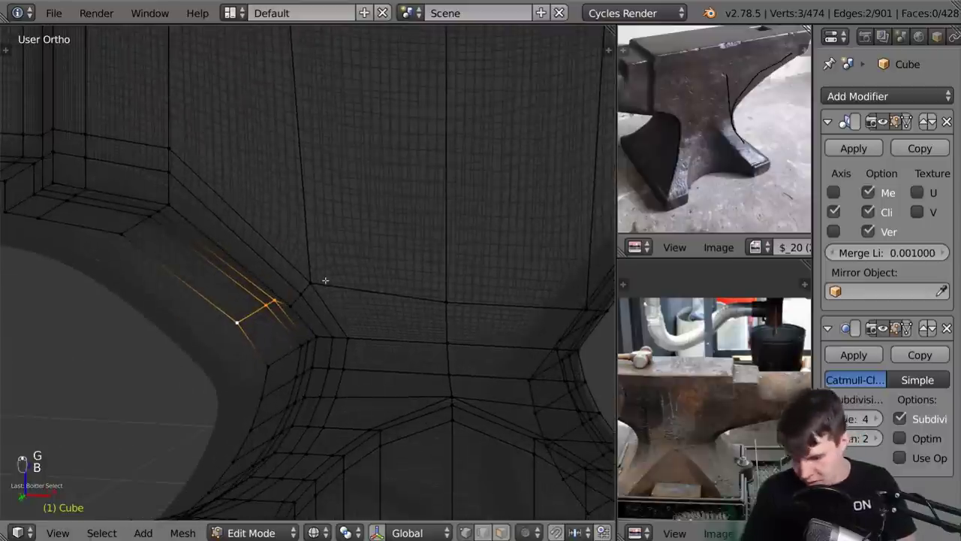
{"action": "key", "text": "KP_1"}
{"action": "scroll", "coordinate": [326, 280], "scroll_direction": "up", "scroll_amount": 4}
{"action": "key", "text": "g"}
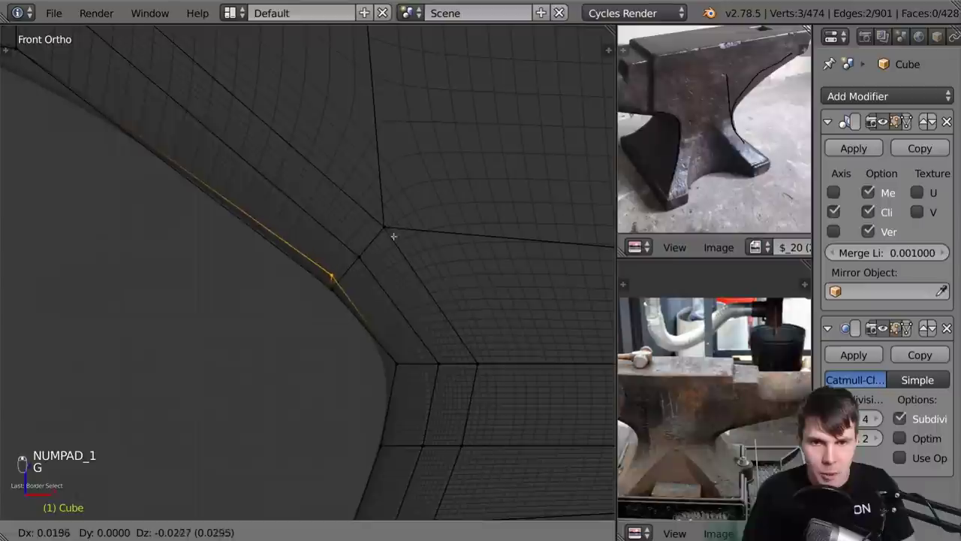
{"action": "left_click", "coordinate": [378, 263]}
{"action": "scroll", "coordinate": [315, 290], "scroll_direction": "down", "scroll_amount": 2}
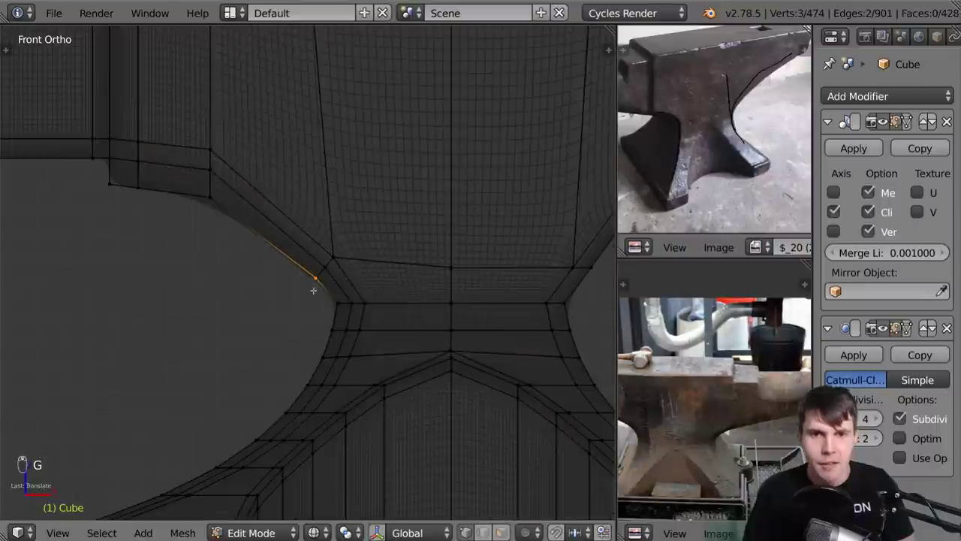
Rotate all six vertices of the horn-side corner and move them up toward the horn to round the curve into the body
{"action": "left_click_drag", "start_coordinate": [318, 277], "coordinate": [333, 257]}
{"action": "right_click", "coordinate": [333, 258]}
{"action": "scroll", "coordinate": [322, 225], "scroll_direction": "down", "scroll_amount": 5}
{"action": "middle_click_drag", "start_coordinate": [320, 215], "coordinate": [315, 249], "text": "shift"}
{"action": "scroll", "coordinate": [303, 257], "scroll_direction": "up", "scroll_amount": 6}
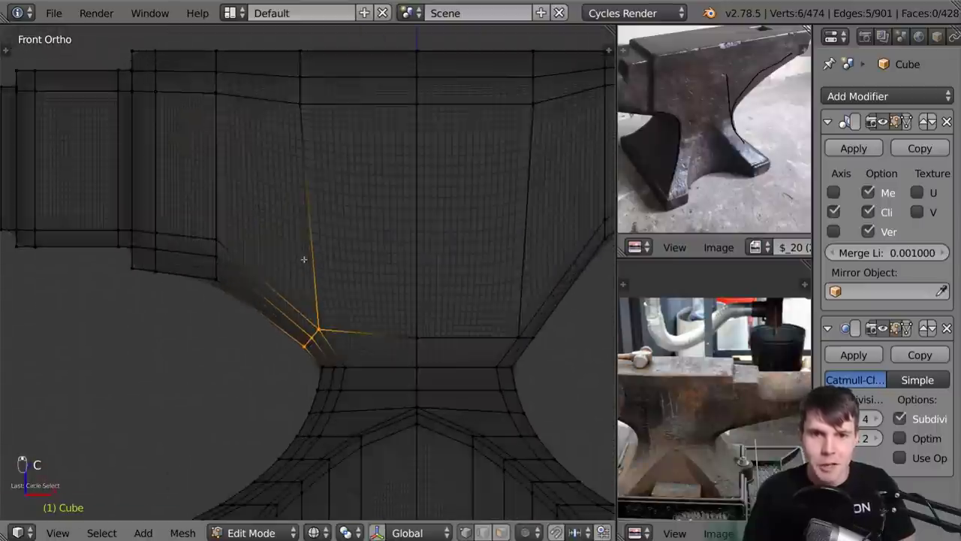
{"action": "key", "text": "r"}
{"action": "left_click", "coordinate": [422, 252]}
{"action": "key", "text": "s"}
{"action": "right_click", "coordinate": [439, 252]}
{"action": "key", "text": "g"}
{"action": "left_click", "coordinate": [381, 276]}
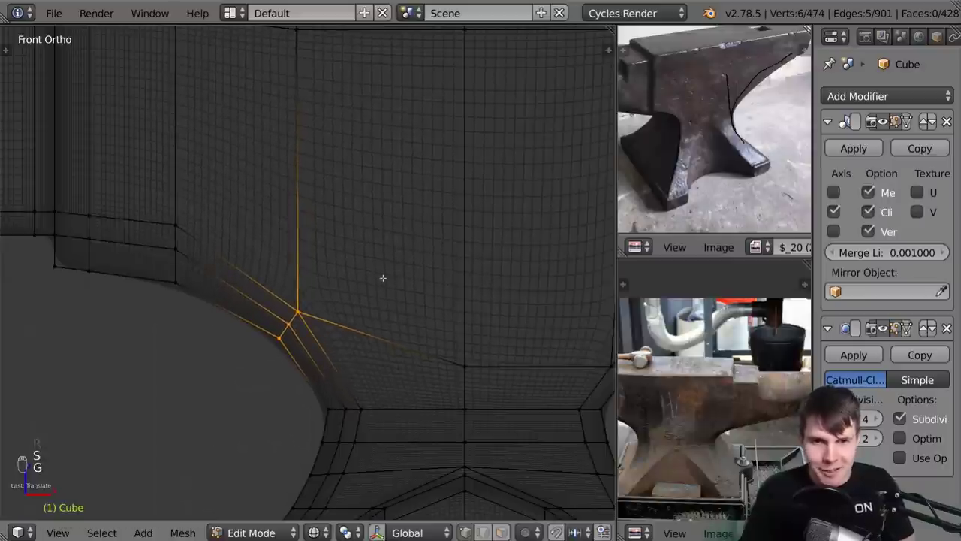
Raise the vertex midway between the two column-to-body corners along Z to level it with the horn-side corner
{"action": "middle_click_drag", "start_coordinate": [382, 279], "coordinate": [300, 275], "text": "shift"}
{"action": "right_click", "coordinate": [342, 307]}
{"action": "key", "text": "g"}
{"action": "key", "text": "z"}
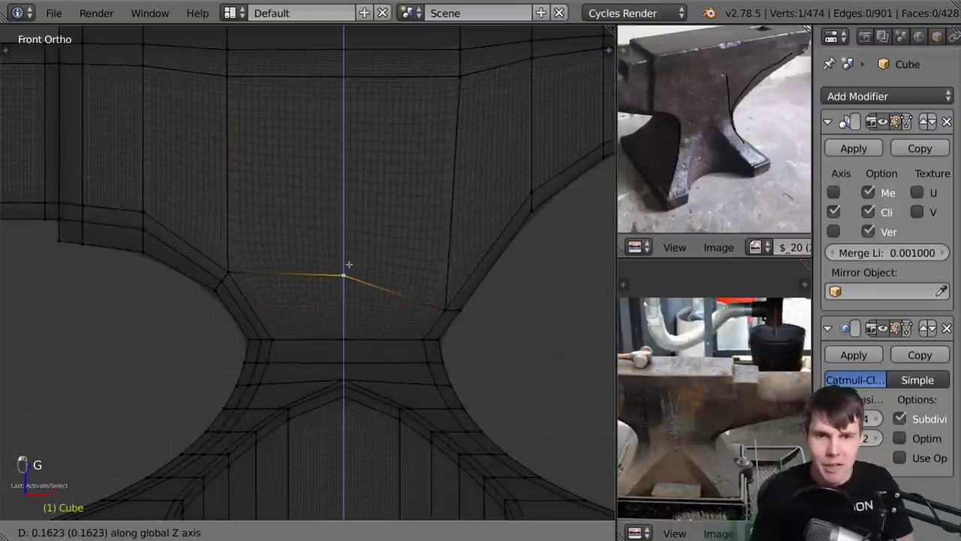
{"action": "left_click", "coordinate": [350, 263]}
Move the heel-side corner vertices up along Z and slightly toward the heel so they follow the curve
{"action": "middle_click_drag", "start_coordinate": [411, 257], "coordinate": [281, 223], "text": "shift"}
{"action": "key", "text": "a"}
{"action": "key", "text": "b"}
{"action": "left_click_drag", "start_coordinate": [290, 251], "coordinate": [368, 282]}
{"action": "key", "text": "g"}
{"action": "middle_click_drag", "start_coordinate": [369, 278], "coordinate": [370, 272]}
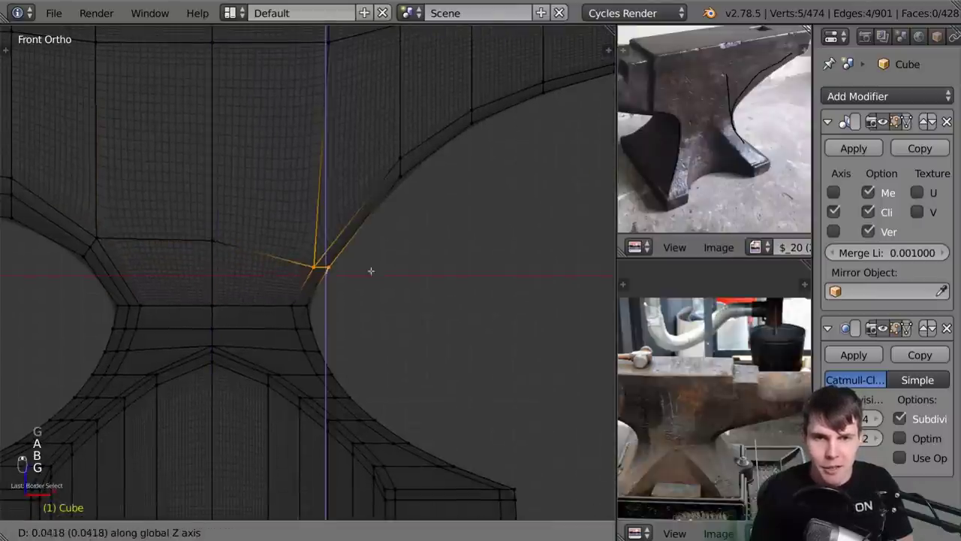
{"action": "left_click", "coordinate": [383, 249]}
{"action": "key", "text": "g"}
{"action": "left_click", "coordinate": [394, 251]}
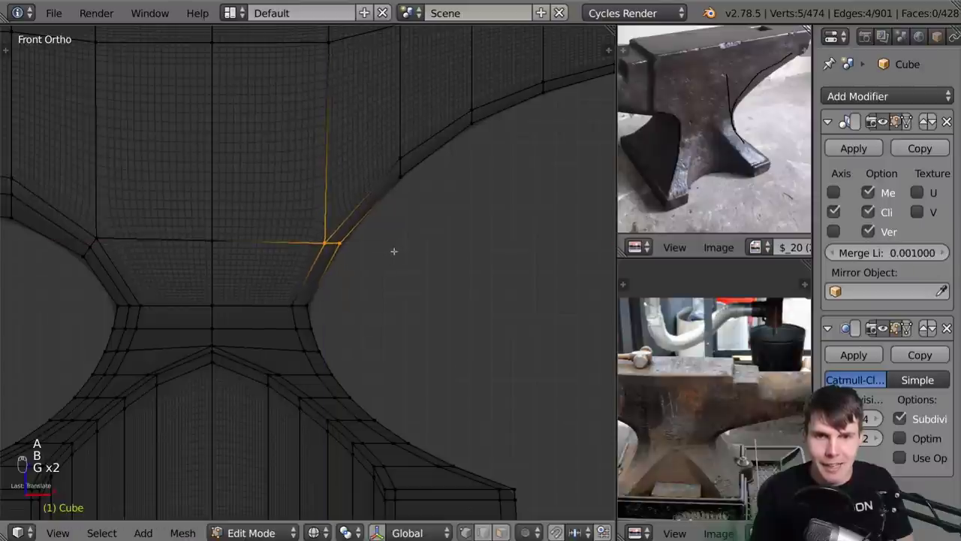
Slide and rotate the heel-side corner vertices so their edge crosses the curve diagonally
{"action": "right_click", "coordinate": [319, 219]}
{"action": "right_click", "coordinate": [397, 164], "text": "shift"}
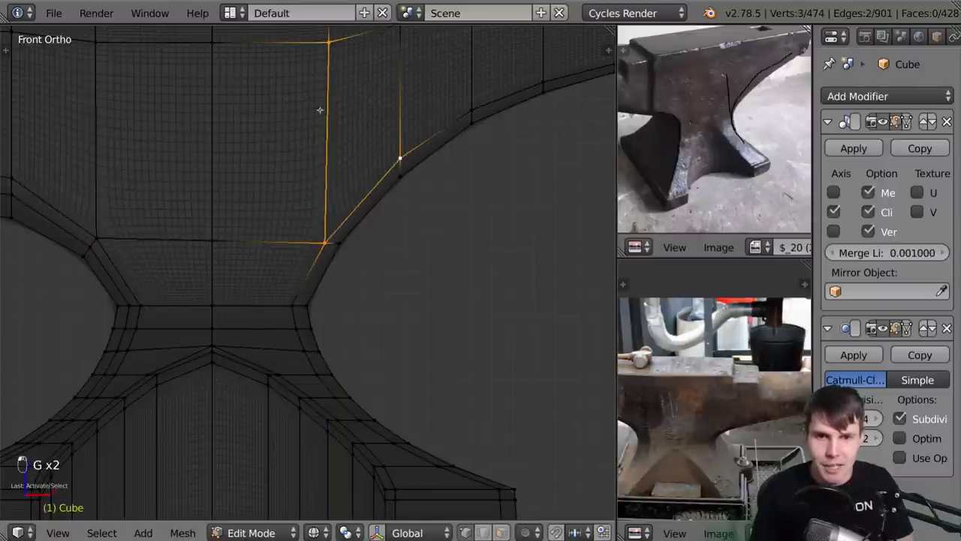
{"action": "scroll", "coordinate": [337, 236], "scroll_direction": "up", "scroll_amount": 2}
{"action": "key", "text": "a"}
{"action": "key", "text": "b"}
{"action": "left_click_drag", "start_coordinate": [311, 210], "coordinate": [405, 250]}
{"action": "scroll", "coordinate": [386, 260], "scroll_direction": "down", "scroll_amount": 2}
{"action": "middle_click_drag", "start_coordinate": [386, 260], "coordinate": [371, 283], "text": "shift"}
{"action": "key", "text": "g"}
{"action": "key", "text": "g"}
{"action": "left_click", "coordinate": [405, 264]}
{"action": "key", "text": "r"}
{"action": "left_click", "coordinate": [396, 289]}
Raise the middle vertex between the corners along Z so it lines up with the corner vertices
{"action": "right_click", "coordinate": [207, 262]}
{"action": "key", "text": "g"}
{"action": "middle_click", "coordinate": [217, 248]}
{"action": "left_click", "coordinate": [217, 251]}
Readjust the outer vertices of the horn-side corner and nudge its inner vertex to even out the spacing
{"action": "middle_click_drag", "start_coordinate": [189, 246], "coordinate": [426, 254], "text": "shift"}
{"action": "key", "text": "a"}
{"action": "key", "text": "b"}
{"action": "left_click_drag", "start_coordinate": [303, 253], "coordinate": [324, 303]}
{"action": "key", "text": "g"}
{"action": "left_click", "coordinate": [327, 290]}
{"action": "right_click", "coordinate": [318, 259]}
{"action": "key", "text": "g"}
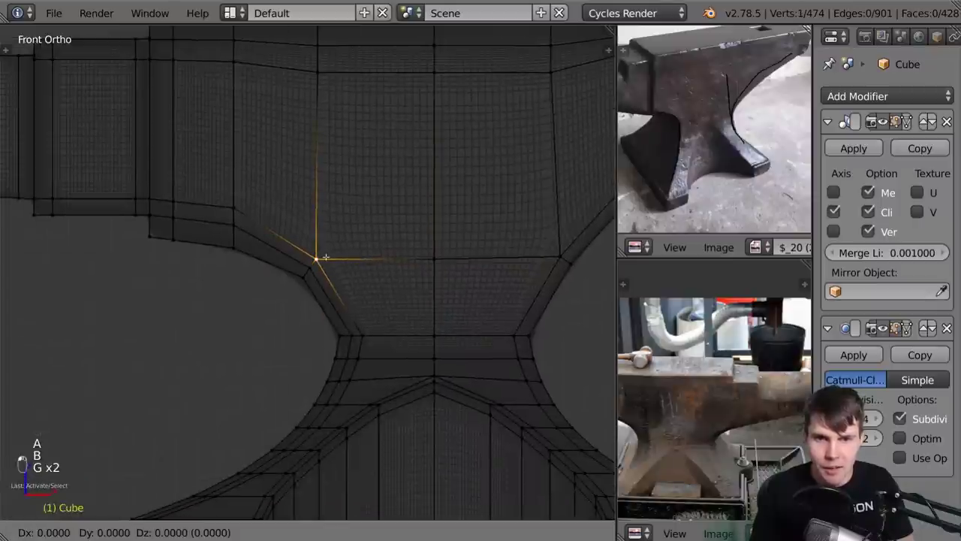
{"action": "left_click", "coordinate": [323, 254]}
Move the horn-side vertices at the narrowest part of the column slightly outward along X
{"action": "middle_click_drag", "start_coordinate": [383, 298], "coordinate": [329, 279], "text": "shift"}
{"action": "key", "text": "a"}
{"action": "scroll", "coordinate": [412, 301], "scroll_direction": "up", "scroll_amount": 1}
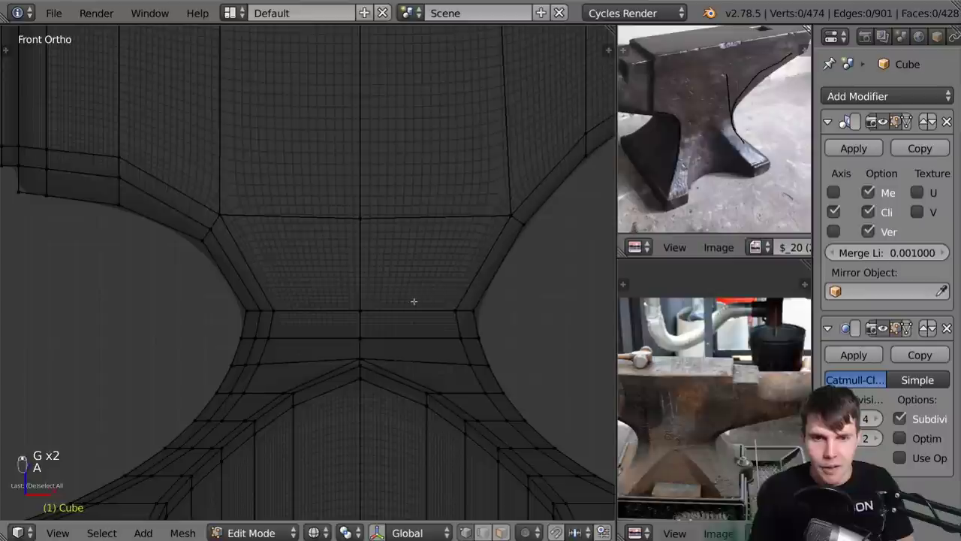
{"action": "scroll", "coordinate": [331, 310], "scroll_direction": "down", "scroll_amount": 2}
{"action": "scroll", "coordinate": [315, 307], "scroll_direction": "up", "scroll_amount": 2}
{"action": "key", "text": "a"}
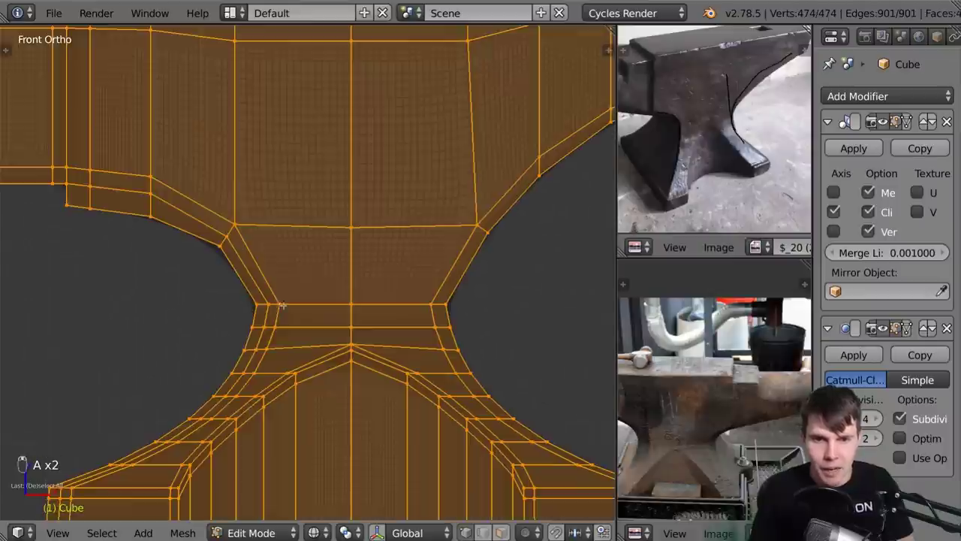
{"action": "key", "text": "a"}
{"action": "key", "text": "b"}
{"action": "left_click_drag", "start_coordinate": [237, 289], "coordinate": [329, 318]}
{"action": "key", "text": "g"}
{"action": "key", "text": "x"}
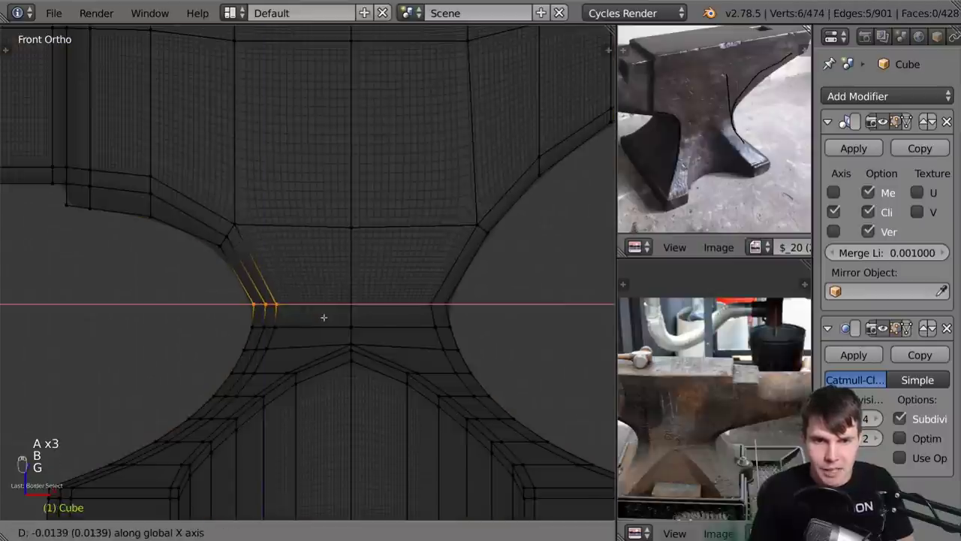
{"action": "left_click", "coordinate": [322, 316]}
Move the heel-side vertices at the narrowest part of the column slightly outward along X
{"action": "key", "text": "a"}
{"action": "key", "text": "b"}
{"action": "left_click_drag", "start_coordinate": [408, 292], "coordinate": [450, 302]}
{"action": "key", "text": "g"}
{"action": "key", "text": "x"}
{"action": "left_click", "coordinate": [470, 307]}
Slide the edge loop around the column's narrowest part up toward the body and check the smoothed shape
{"action": "left_click", "coordinate": [414, 301], "text": "alt"}
{"action": "key", "text": "g"}
{"action": "key", "text": "g"}
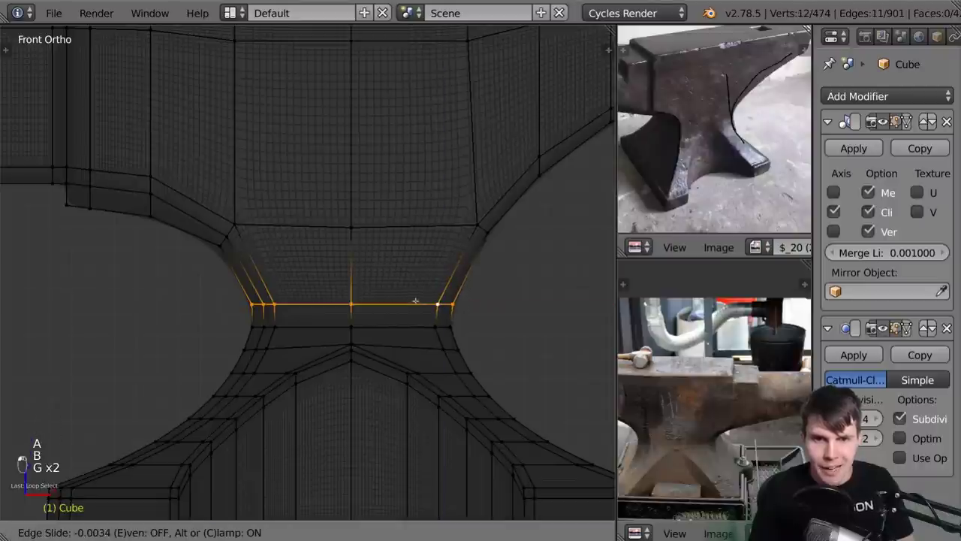
{"action": "left_click", "coordinate": [418, 290]}
{"action": "key", "text": "Tab"}
{"action": "key", "text": "Tab"}
{"action": "mouse_move", "coordinate": [427, 301]}
{"action": "middle_mouse_down"}
{"action": "mouse_move", "coordinate": [361, 299]}
{"action": "mouse_move", "coordinate": [383, 313]}
{"action": "mouse_move", "coordinate": [432, 318]}
{"action": "mouse_move", "coordinate": [331, 326]}
{"action": "middle_mouse_up"}
{"action": "key", "text": "z"}
{"action": "key", "text": "Tab"}
{"action": "key", "text": "Tab"}
Move the base and lower column slightly outward in side view and check the smoothed result
{"action": "key", "text": "KP_6"}
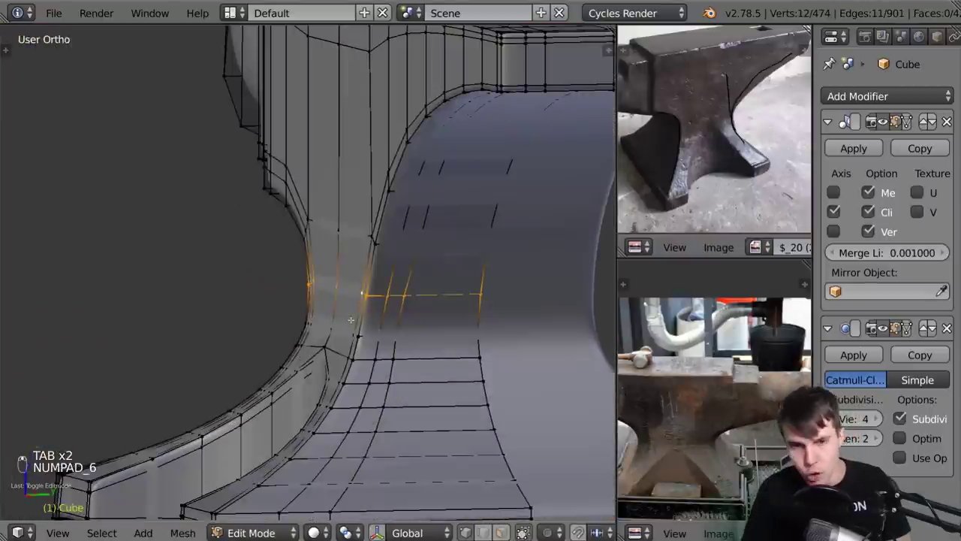
{"action": "key", "text": "KP_3"}
{"action": "key", "text": "z"}
{"action": "scroll", "coordinate": [313, 334], "scroll_direction": "up", "scroll_amount": 3}
{"action": "key", "text": "a"}
{"action": "key", "text": "a"}
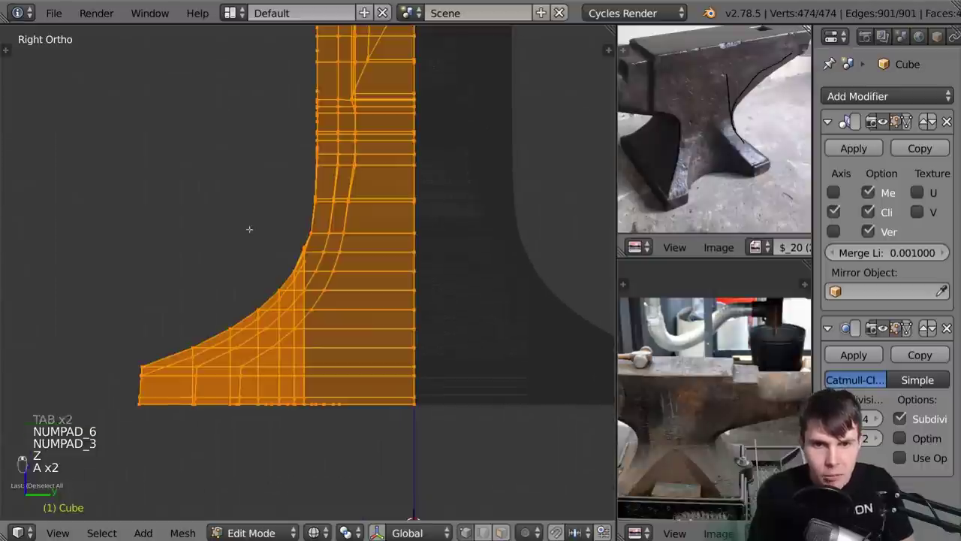
{"action": "key", "text": "a"}
{"action": "key", "text": "a"}
{"action": "key", "text": "b"}
{"action": "left_click_drag", "start_coordinate": [106, 223], "coordinate": [349, 410]}
{"action": "key", "text": "g"}
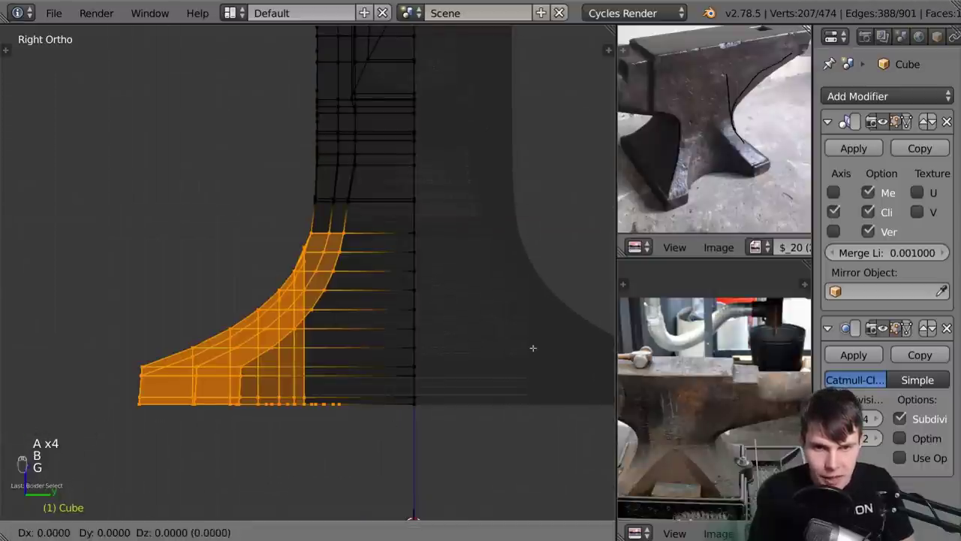
{"action": "left_click", "coordinate": [512, 347]}
{"action": "key", "text": "Tab"}
{"action": "key", "text": "z"}
{"action": "mouse_move", "coordinate": [367, 301]}
{"action": "middle_mouse_down"}
{"action": "mouse_move", "coordinate": [418, 313]}
{"action": "mouse_move", "coordinate": [459, 298]}
{"action": "mouse_move", "coordinate": [395, 289]}
{"action": "mouse_move", "coordinate": [374, 301]}
{"action": "mouse_move", "coordinate": [445, 304]}
{"action": "middle_mouse_up"}
{"action": "scroll", "coordinate": [459, 299], "scroll_direction": "down", "scroll_amount": 4}
{"action": "scroll", "coordinate": [373, 301], "scroll_direction": "up", "scroll_amount": 2}
Move the heel-side vertices of the column's upper loop inward along X in front view
{"action": "key", "text": "Tab"}
{"action": "scroll", "coordinate": [444, 310], "scroll_direction": "up", "scroll_amount": 6}
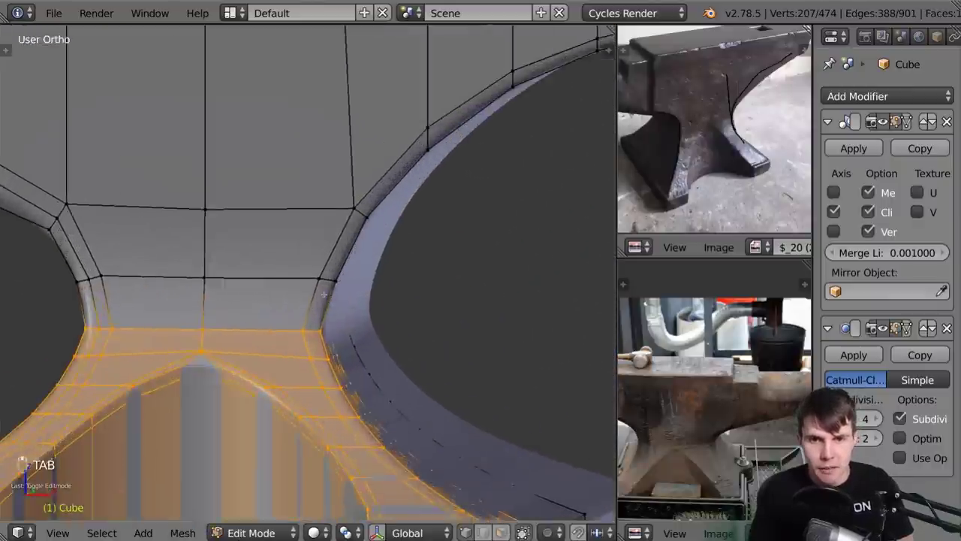
{"action": "right_click", "coordinate": [342, 288]}
{"action": "key", "text": "KP_1"}
{"action": "key", "text": "z"}
{"action": "key", "text": "a"}
{"action": "key", "text": "a"}
{"action": "key", "text": "a"}
{"action": "key", "text": "a"}
{"action": "key", "text": "b"}
{"action": "left_click_drag", "start_coordinate": [309, 268], "coordinate": [350, 285]}
{"action": "key", "text": "g"}
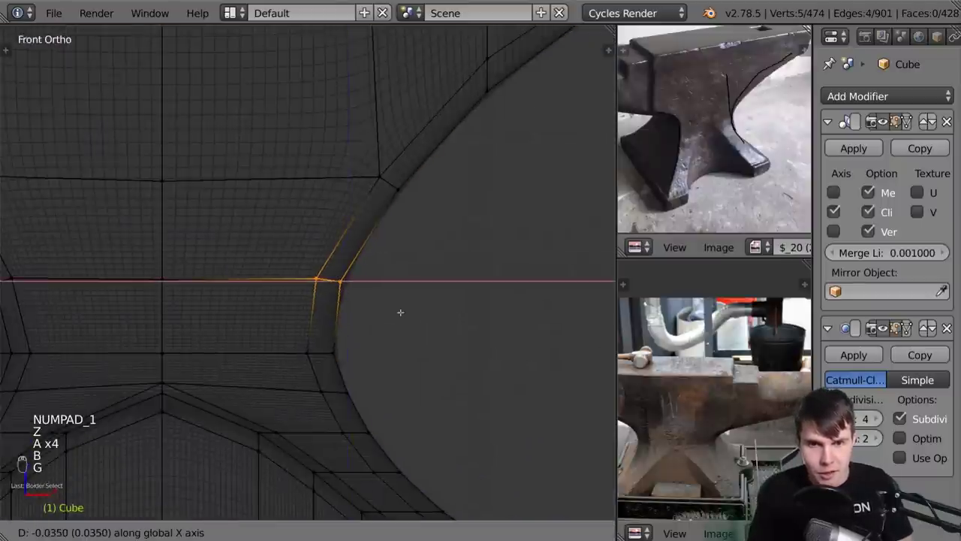
{"action": "left_click", "coordinate": [389, 322]}
Raise the heel-side vertices of the next loop down the column along Z
{"action": "key", "text": "a"}
{"action": "key", "text": "b"}
{"action": "left_click_drag", "start_coordinate": [300, 348], "coordinate": [363, 365]}
{"action": "key", "text": "g"}
{"action": "key", "text": "z"}
{"action": "left_click", "coordinate": [361, 355]}
Rotate the horn-side vertices of the same column loop and raise them slightly along Z
{"action": "middle_click_drag", "start_coordinate": [395, 331], "coordinate": [281, 258], "text": "shift"}
{"action": "key", "text": "b"}
{"action": "left_click_drag", "start_coordinate": [128, 258], "coordinate": [225, 311]}
{"action": "key", "text": "r"}
{"action": "left_click", "coordinate": [302, 255]}
{"action": "key", "text": "g"}
{"action": "key", "text": "z"}
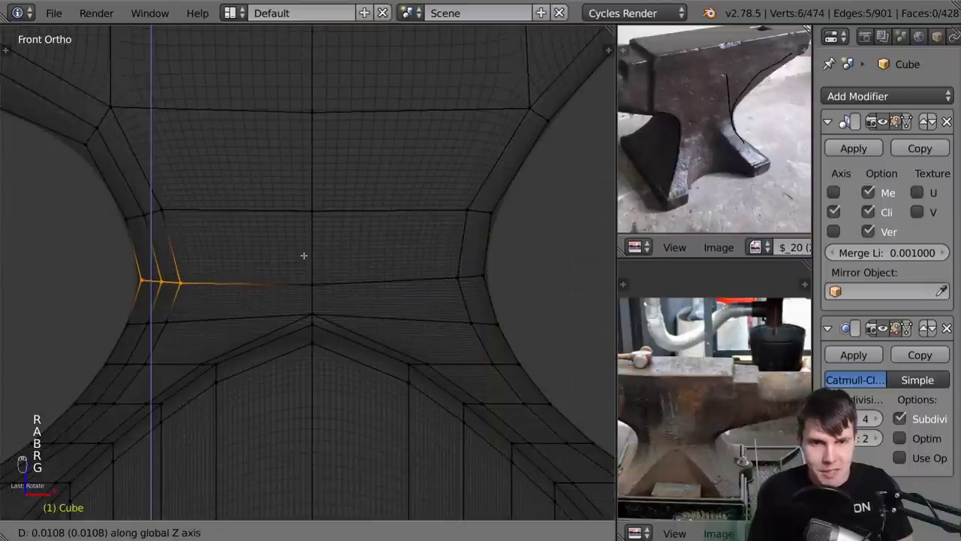
{"action": "left_click", "coordinate": [304, 253]}
Examine the smoothed column and its transitions to the body and base from several angles in a maximized view
{"action": "key", "text": "Tab"}
{"action": "key", "text": "z"}
{"action": "middle_click_drag", "start_coordinate": [382, 301], "coordinate": [403, 318]}
{"action": "scroll", "coordinate": [357, 308], "scroll_direction": "down", "scroll_amount": 5}
{"action": "scroll", "coordinate": [406, 321], "scroll_direction": "up", "scroll_amount": 3}
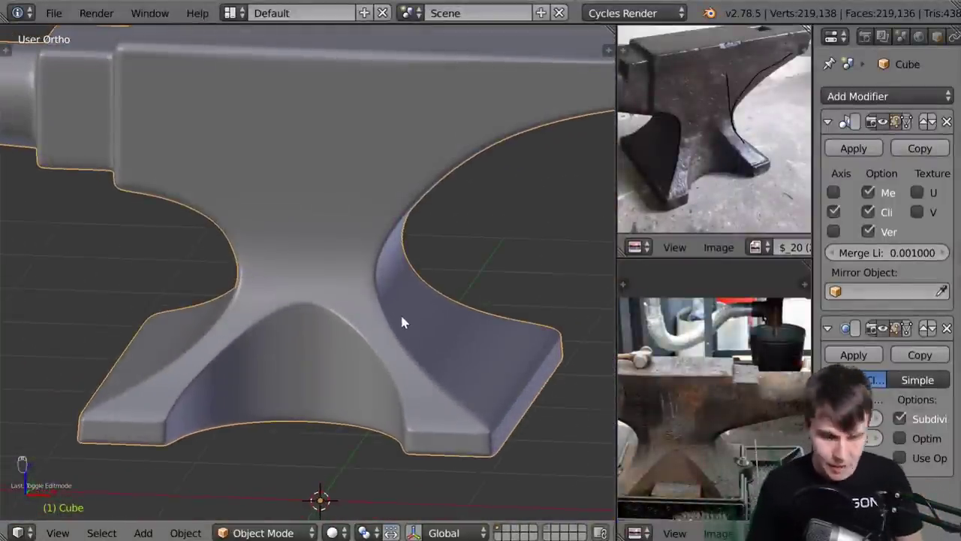
{"action": "key", "text": "shift+space"}
{"action": "middle_click_drag", "start_coordinate": [472, 315], "coordinate": [476, 281]}
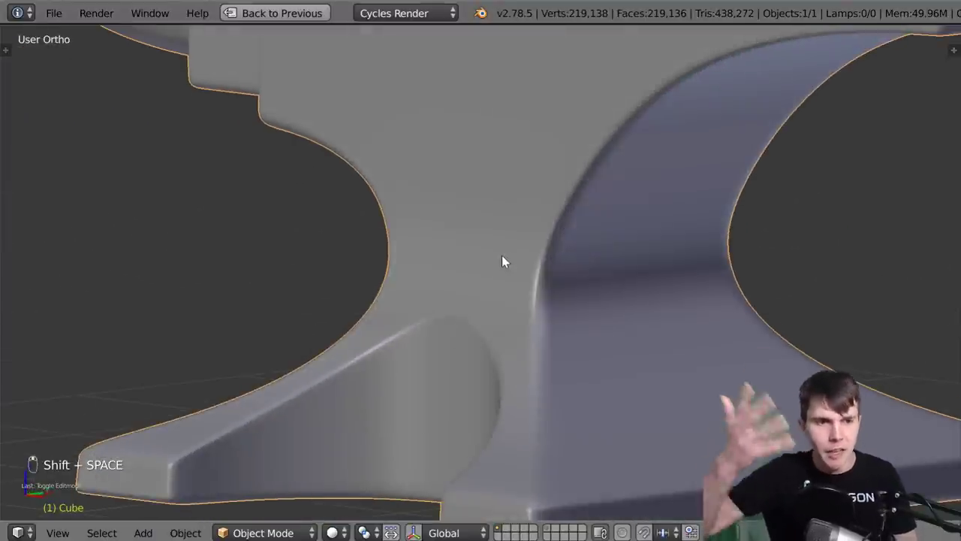
{"action": "middle_click_drag", "start_coordinate": [523, 229], "coordinate": [519, 331]}
{"action": "scroll", "coordinate": [587, 330], "scroll_direction": "down", "scroll_amount": 3}
Nudge a single vertex on the column's outer edge in side view and check the smoothed anvil
{"action": "key", "text": "Tab"}
{"action": "scroll", "coordinate": [519, 331], "scroll_direction": "up", "scroll_amount": 3}
{"action": "middle_click_drag", "start_coordinate": [513, 294], "coordinate": [456, 281]}
{"action": "right_click", "coordinate": [456, 280]}
{"action": "key", "text": "KP_3"}
{"action": "scroll", "coordinate": [456, 280], "scroll_direction": "up", "scroll_amount": 4}
{"action": "key", "text": "z"}
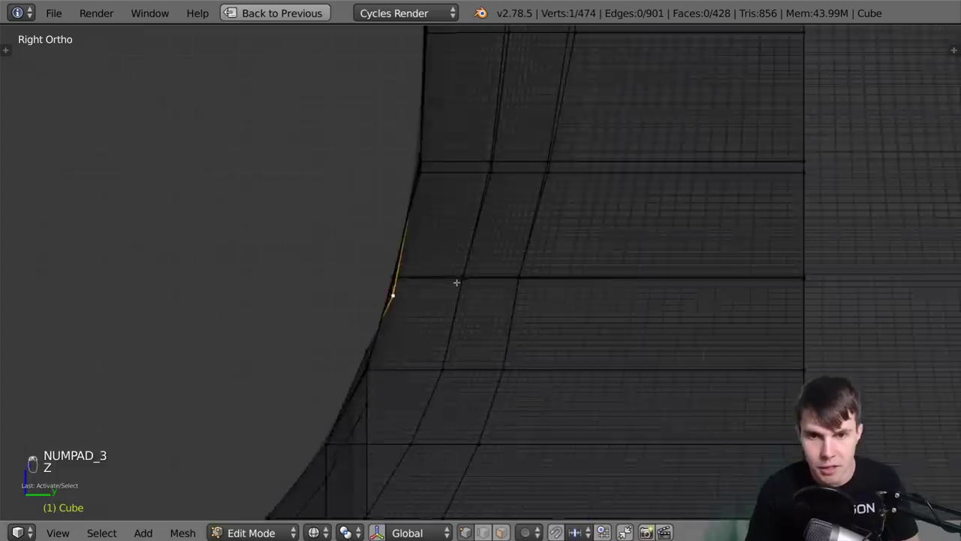
{"action": "key", "text": "g"}
{"action": "left_click", "coordinate": [436, 272]}
{"action": "key", "text": "Tab"}
{"action": "middle_click_drag", "start_coordinate": [436, 272], "coordinate": [549, 284]}
{"action": "key", "text": "z"}
{"action": "scroll", "coordinate": [501, 281], "scroll_direction": "down", "scroll_amount": 6}
{"action": "scroll", "coordinate": [549, 286], "scroll_direction": "down", "scroll_amount": 6}
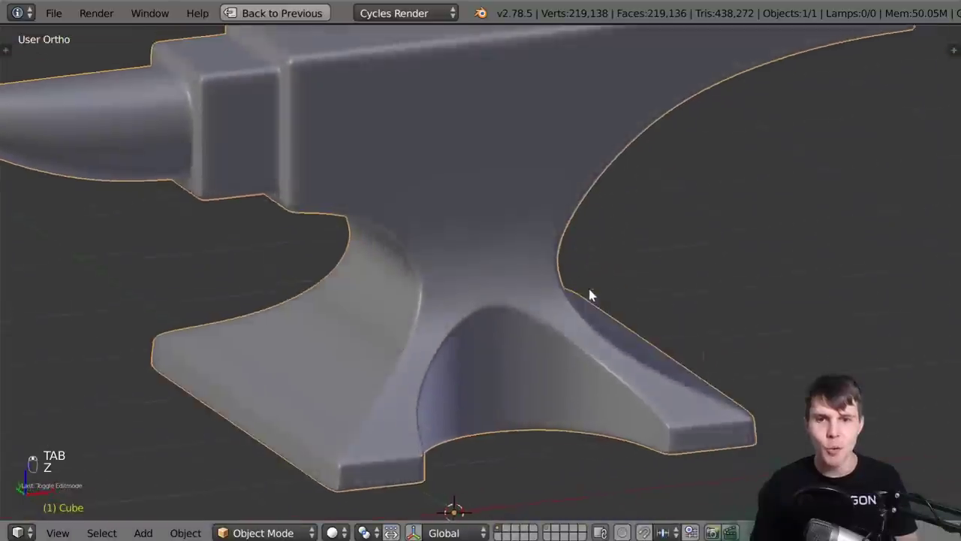
Select the entire anvil mesh in Edit Mode and move it vertically along Z towards the ground plane
{"action": "key", "text": "Tab"}
{"action": "middle_click_drag", "start_coordinate": [617, 296], "coordinate": [583, 268]}
{"action": "key", "text": "a"}
{"action": "key", "text": "a"}
{"action": "key", "text": "a"}
{"action": "key", "text": "a"}
{"action": "key", "text": "g"}
{"action": "key", "text": "z"}
{"action": "left_click", "coordinate": [588, 327]}
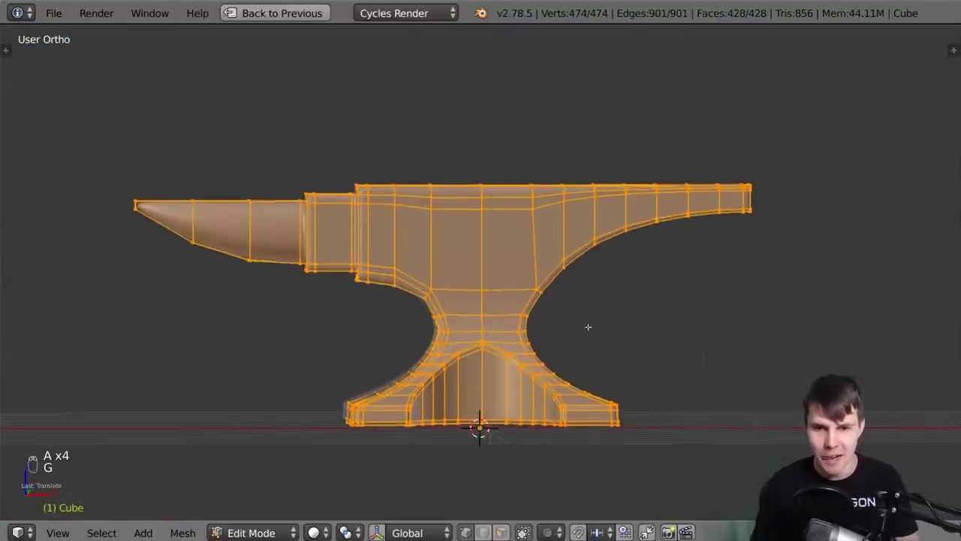
Fine-tune the whole mesh's height in front view so the base's underside rests on the ground line, and view the smoothed anvil
{"action": "key", "text": "KP_1"}
{"action": "scroll", "coordinate": [589, 329], "scroll_direction": "up", "scroll_amount": 6}
{"action": "scroll", "coordinate": [590, 329], "scroll_direction": "down", "scroll_amount": 2}
{"action": "middle_click_drag", "start_coordinate": [583, 306], "coordinate": [549, 220], "text": "shift"}
{"action": "key", "text": "g"}
{"action": "left_click", "coordinate": [563, 223]}
{"action": "middle_click_drag", "start_coordinate": [575, 336], "coordinate": [565, 180], "text": "shift"}
{"action": "key", "text": "g"}
{"action": "middle_click", "coordinate": [576, 202]}
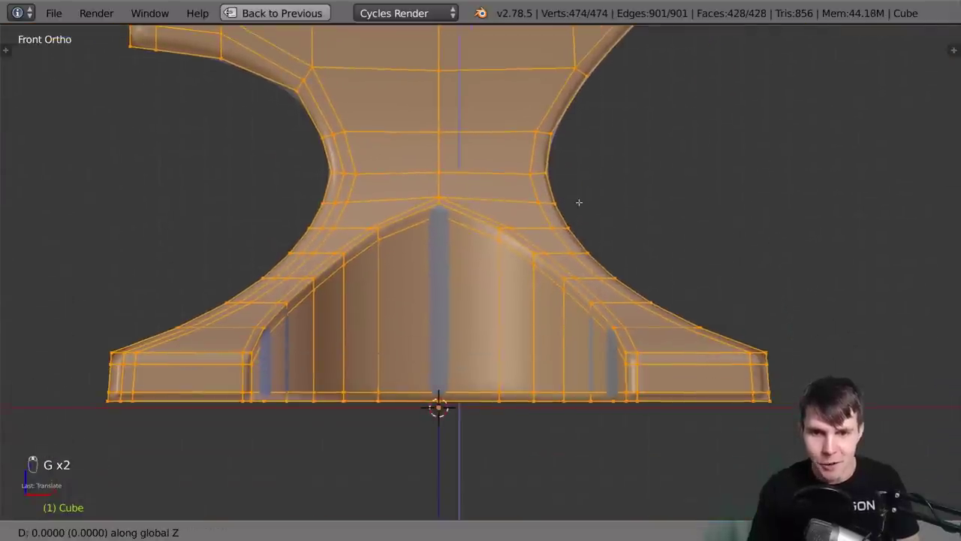
{"action": "left_click", "coordinate": [578, 262]}
{"action": "scroll", "coordinate": [583, 264], "scroll_direction": "down", "scroll_amount": 4}
{"action": "key", "text": "Tab"}
{"action": "middle_click_drag", "start_coordinate": [583, 264], "coordinate": [607, 273]}
{"action": "scroll", "coordinate": [824, 181], "scroll_direction": "up", "scroll_amount": 2}
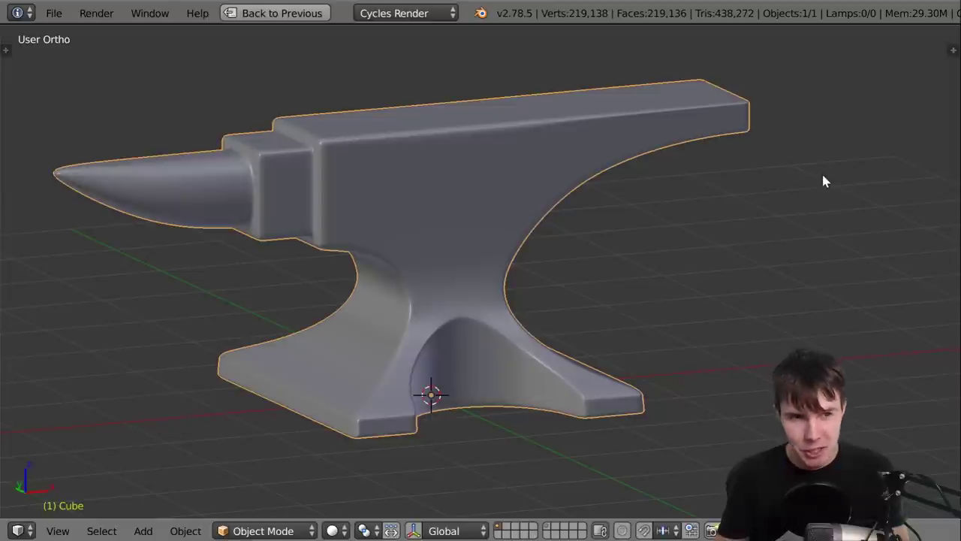
{"action": "middle_click_drag", "start_coordinate": [831, 183], "coordinate": [830, 191]}
Restore the split layout and examine the square and round holes on the heel's top in the upper reference photo
{"action": "key", "text": "ctrl+Up"}
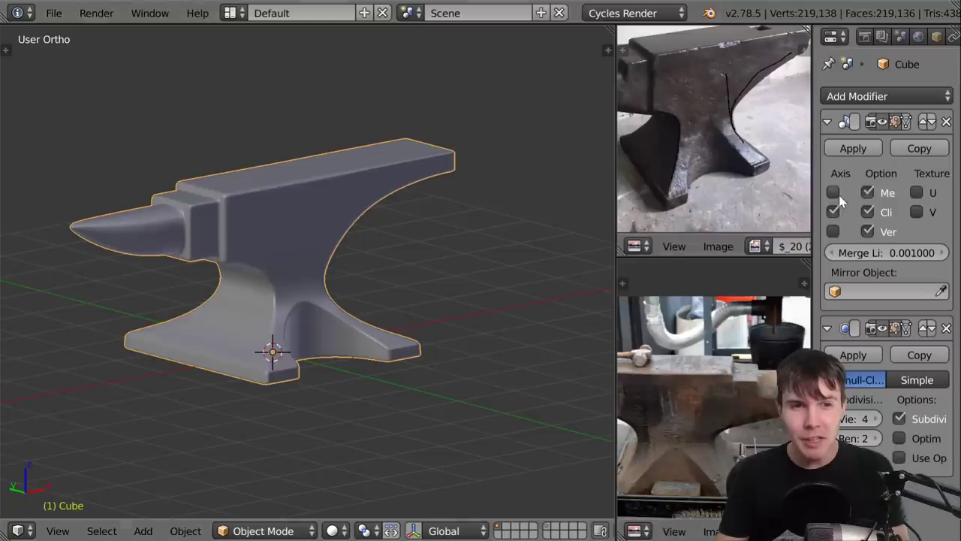
{"action": "middle_click_drag", "start_coordinate": [779, 169], "coordinate": [718, 291]}
{"action": "scroll", "coordinate": [716, 80], "scroll_direction": "up", "scroll_amount": 4}
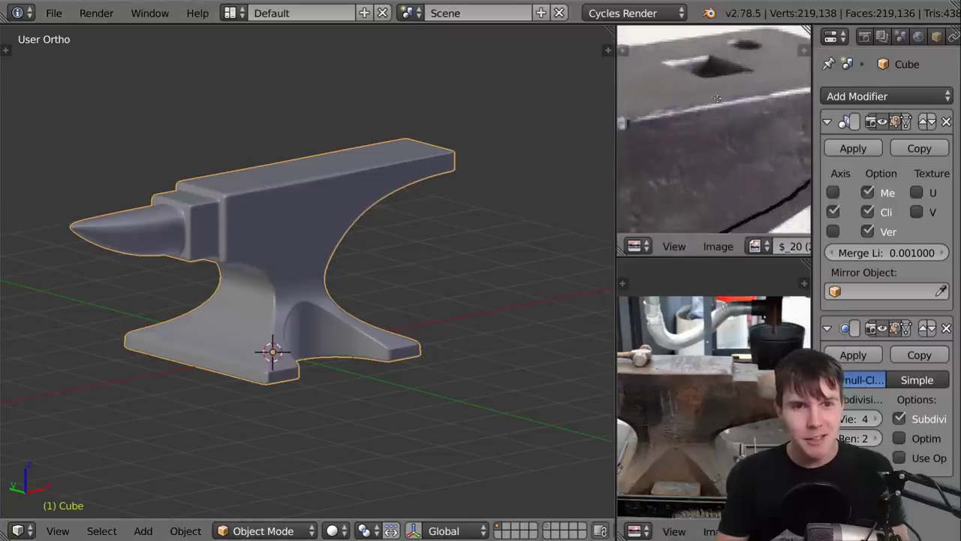
{"action": "middle_click_drag", "start_coordinate": [699, 110], "coordinate": [693, 134]}
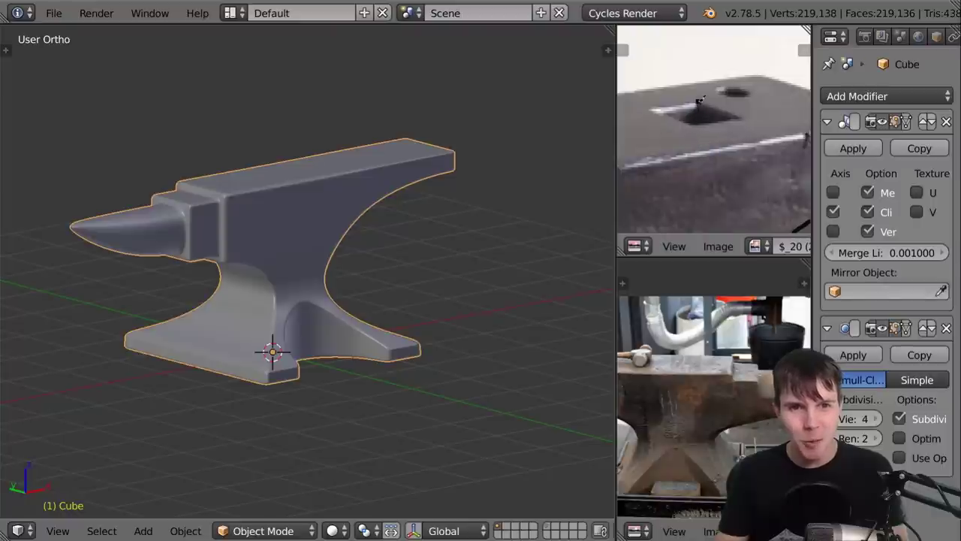
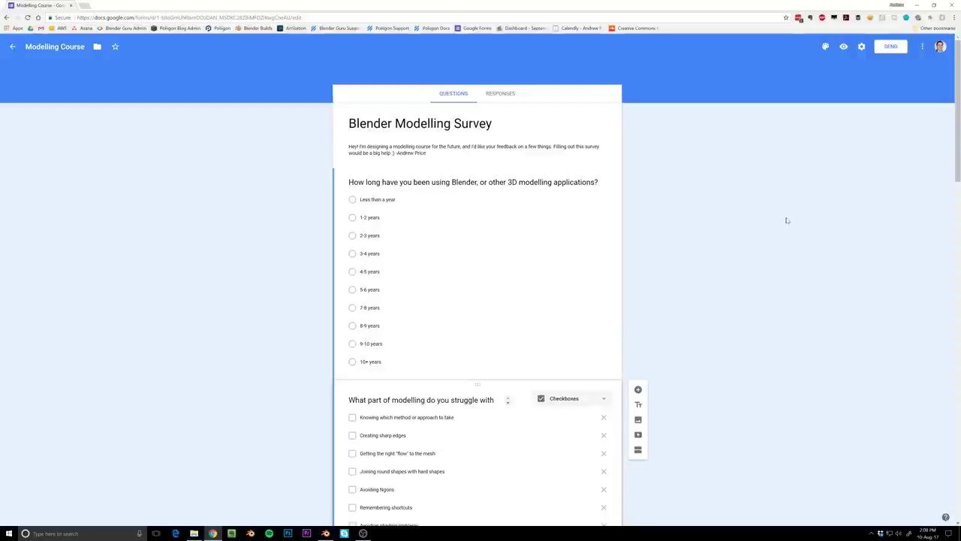
Review the Blender Modelling Survey's questions on experience, struggles, goals, tutorial topics, video length and price
{"action": "scroll", "coordinate": [503, 240], "scroll_direction": "down", "scroll_amount": 6}
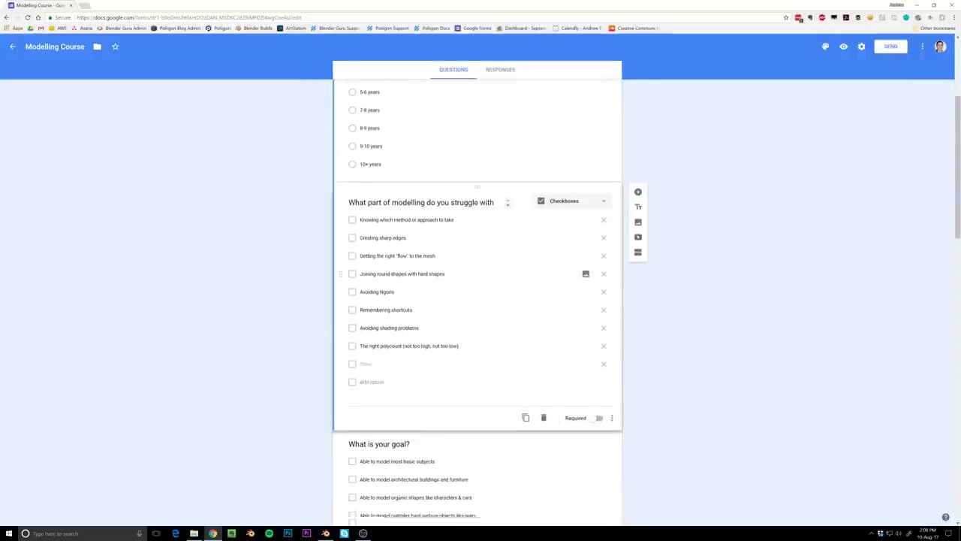
{"action": "scroll", "coordinate": [485, 233], "scroll_direction": "down", "scroll_amount": 1}
{"action": "scroll", "coordinate": [516, 213], "scroll_direction": "down", "scroll_amount": 3}
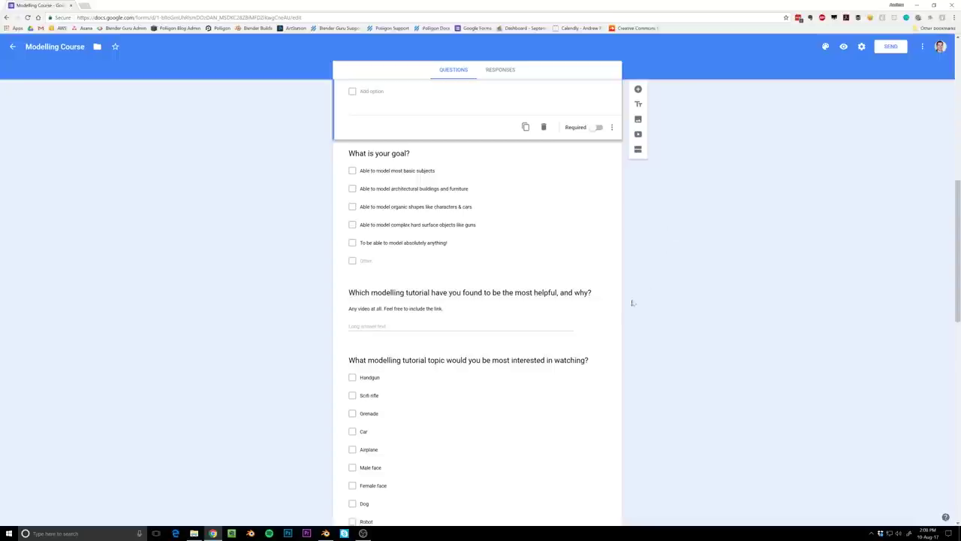
{"action": "scroll", "coordinate": [545, 308], "scroll_direction": "down", "scroll_amount": 4}
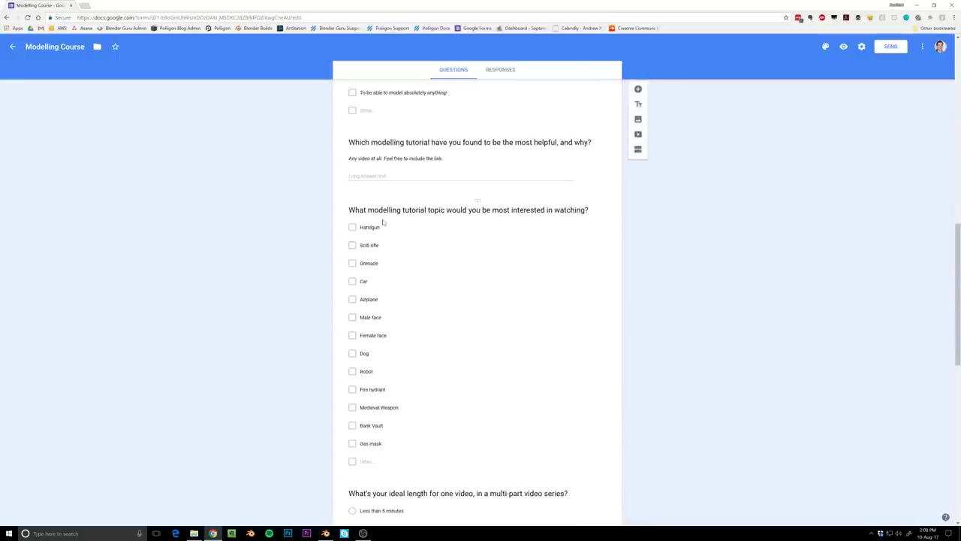
{"action": "left_click", "coordinate": [378, 335]}
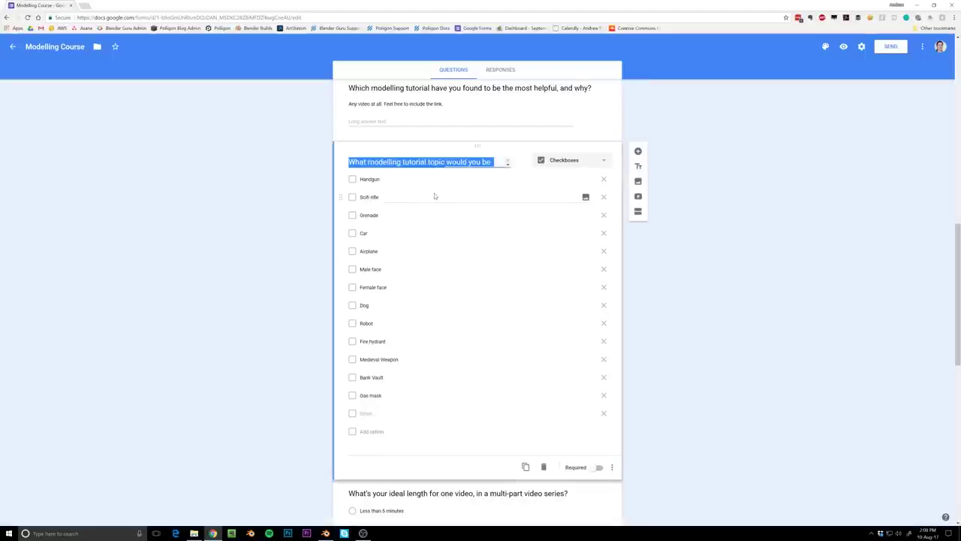
{"action": "left_click", "coordinate": [509, 164]}
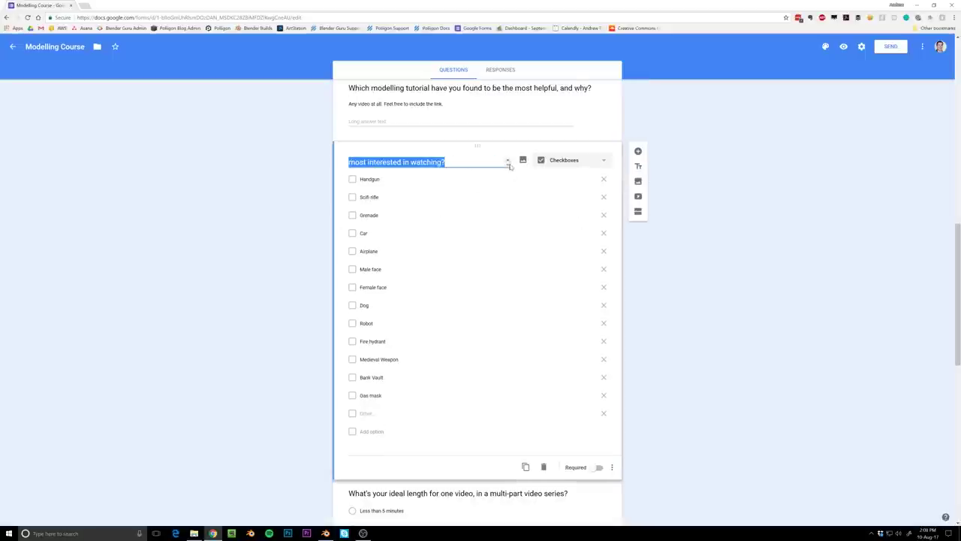
{"action": "left_click", "coordinate": [699, 286]}
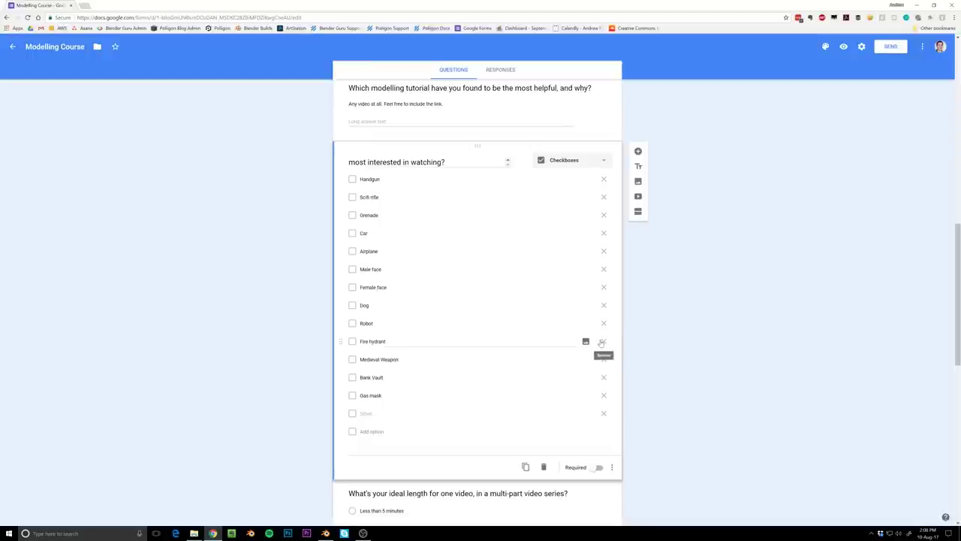
{"action": "scroll", "coordinate": [644, 363], "scroll_direction": "down", "scroll_amount": 5}
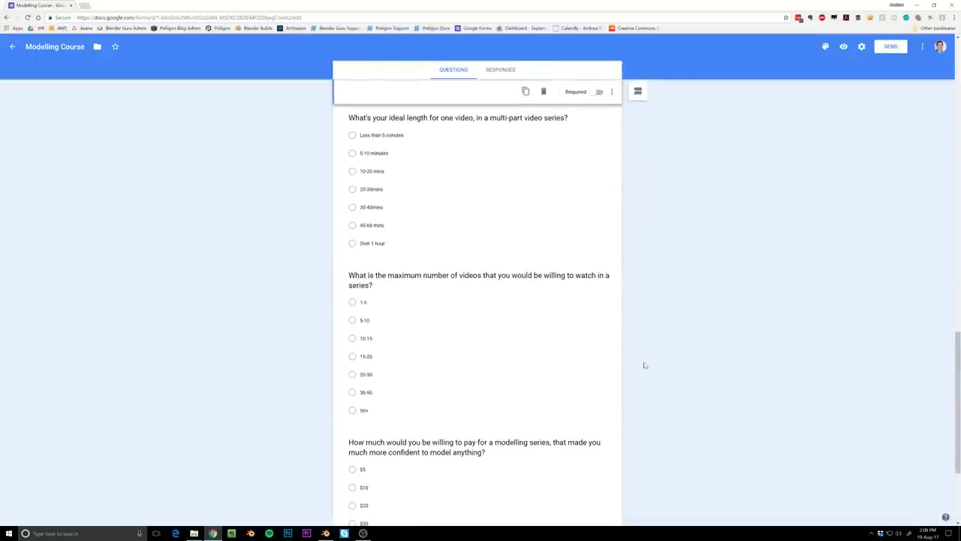
{"action": "scroll", "coordinate": [669, 351], "scroll_direction": "up", "scroll_amount": 15}
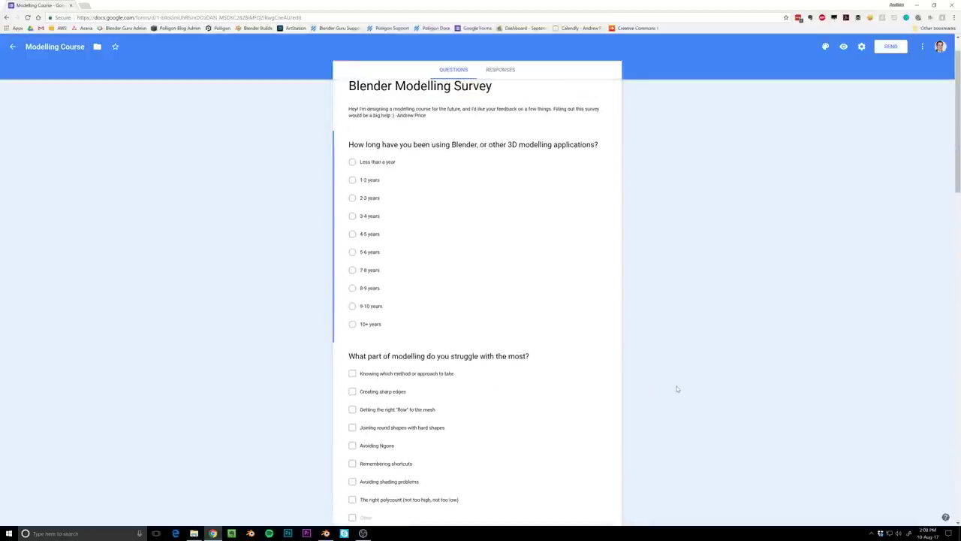
Switch back to Blender and view the anvil's heel close up in a maximized view
{"action": "key", "text": "alt+Tab"}
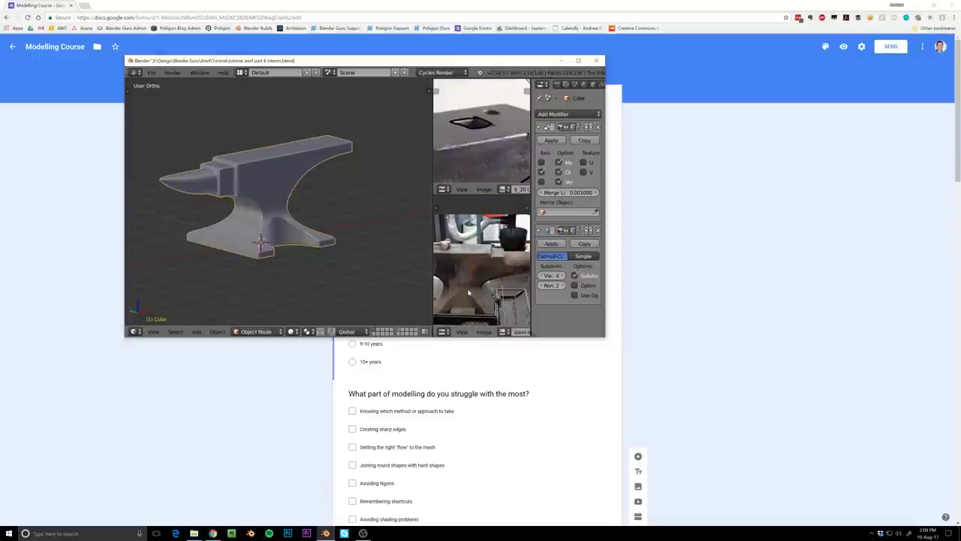
{"action": "key", "text": "ctrl+Up"}
{"action": "middle_click_drag", "start_coordinate": [425, 168], "coordinate": [410, 184]}
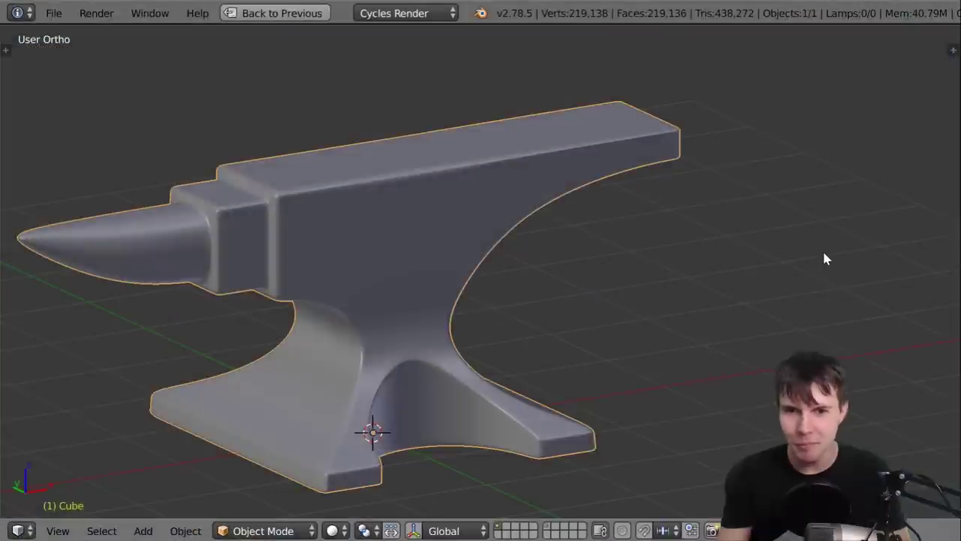
{"action": "middle_click_drag", "start_coordinate": [536, 195], "coordinate": [538, 195]}
{"action": "scroll", "coordinate": [736, 200], "scroll_direction": "up", "scroll_amount": 2}
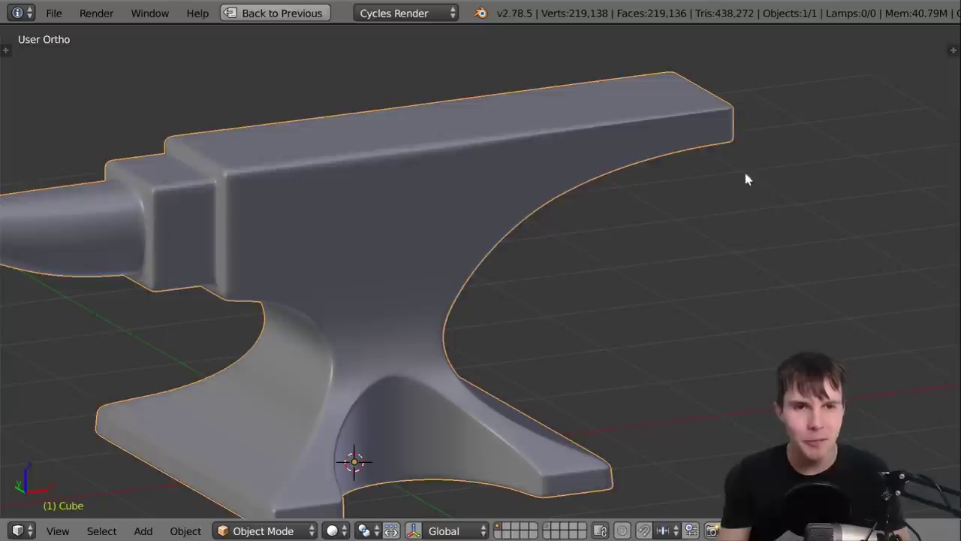
{"action": "scroll", "coordinate": [713, 206], "scroll_direction": "up", "scroll_amount": 1}
{"action": "middle_click_drag", "start_coordinate": [662, 216], "coordinate": [641, 233], "text": "shift"}
{"action": "scroll", "coordinate": [620, 182], "scroll_direction": "up", "scroll_amount": 3}
{"action": "scroll", "coordinate": [676, 197], "scroll_direction": "down", "scroll_amount": 2}
Study the holes near the heel's end in both reference photos beside the model
{"action": "key", "text": "ctrl+Up"}
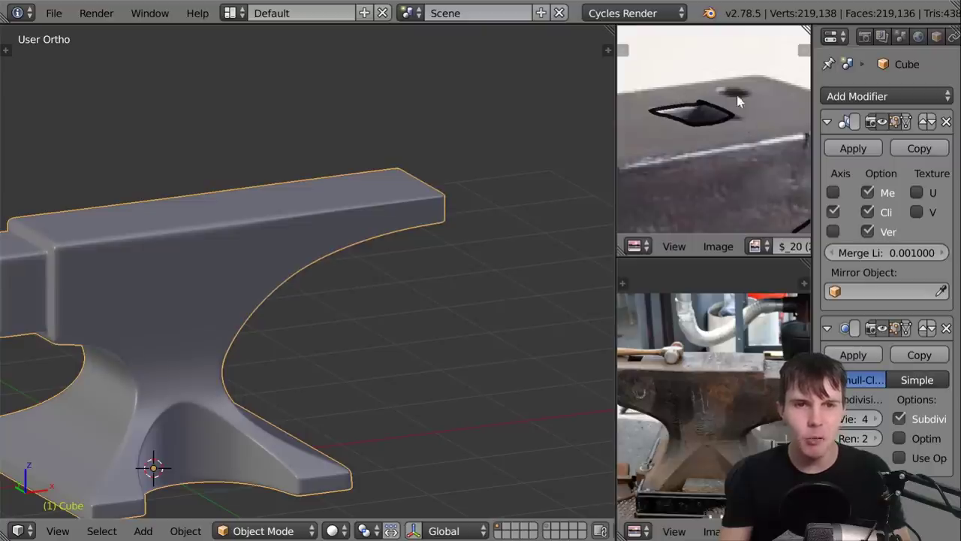
{"action": "scroll", "coordinate": [718, 368], "scroll_direction": "up", "scroll_amount": 4}
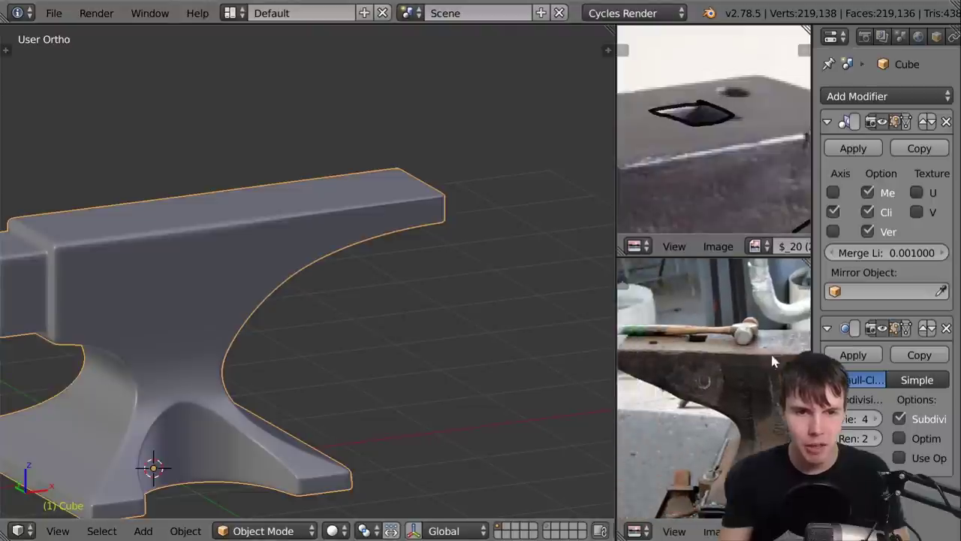
{"action": "middle_click_drag", "start_coordinate": [719, 368], "coordinate": [755, 402]}
Maximize the model view and open the anvil in Edit Mode at the heel's top surface
{"action": "key", "text": "shift+space"}
{"action": "scroll", "coordinate": [568, 225], "scroll_direction": "up", "scroll_amount": 1}
{"action": "middle_click_drag", "start_coordinate": [562, 193], "coordinate": [593, 298]}
{"action": "key", "text": "Tab"}
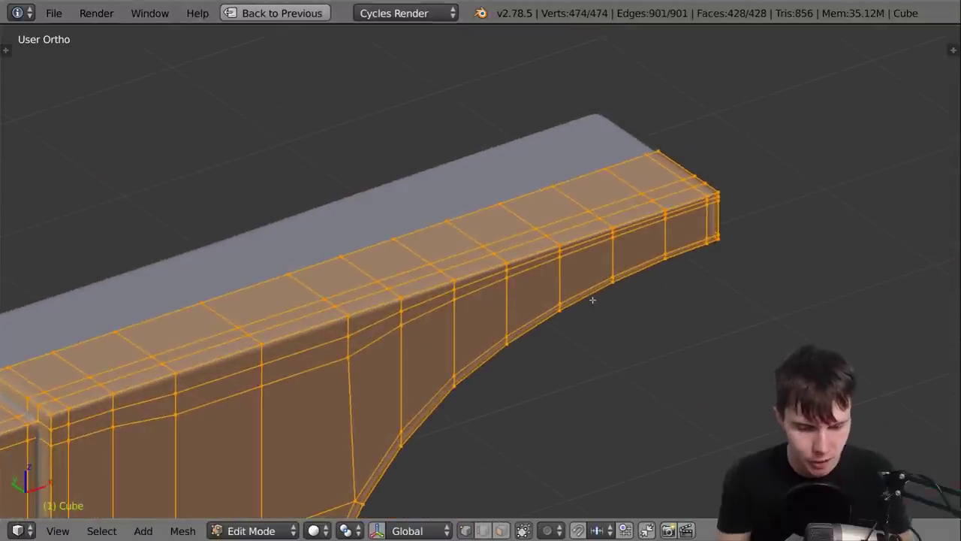
Check the mesh display overlay settings in the view properties
{"action": "key", "text": "n"}
{"action": "scroll", "coordinate": [878, 426], "scroll_direction": "down", "scroll_amount": 10}
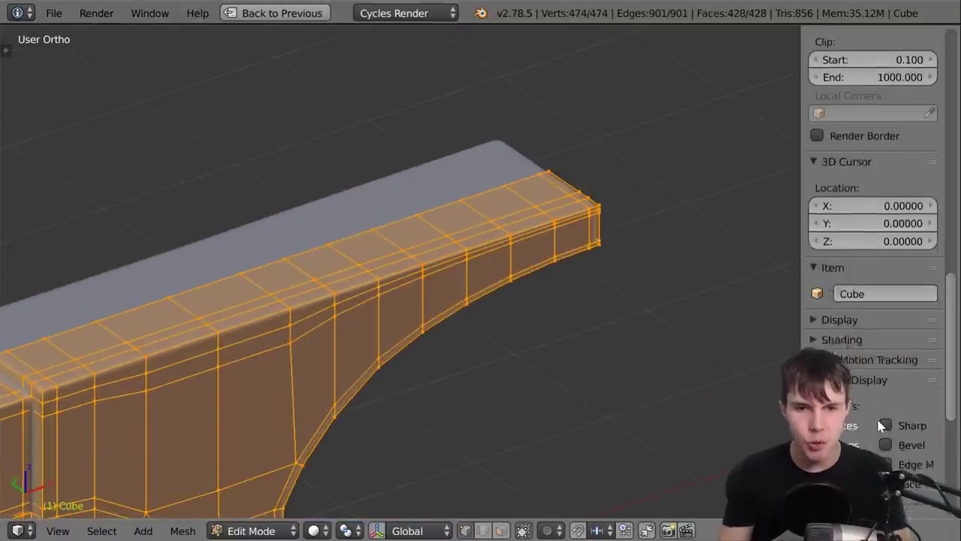
{"action": "scroll", "coordinate": [879, 431], "scroll_direction": "down", "scroll_amount": 2}
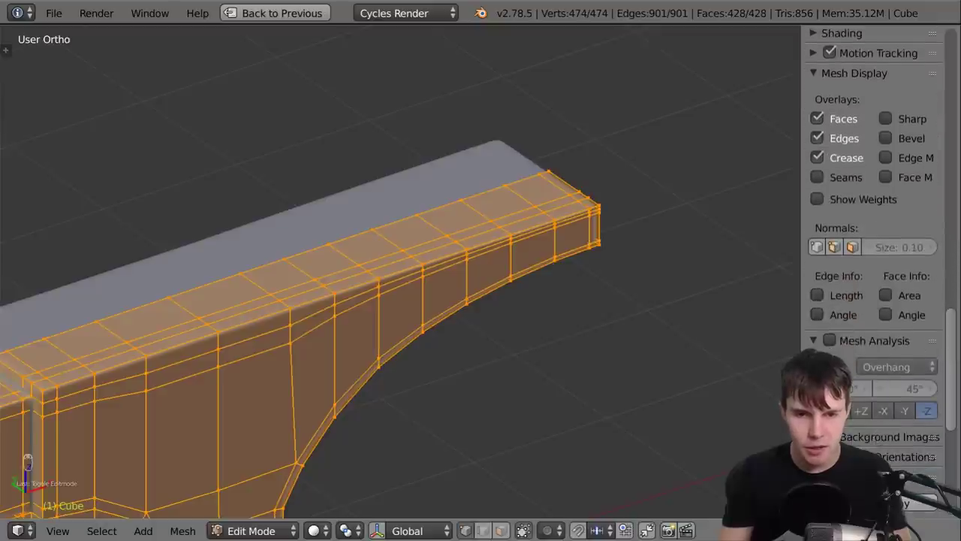
{"action": "key", "text": "n"}
Select the four vertices of a centreline face near the heel's end and extrude it downward to form the hole
{"action": "middle_click_drag", "start_coordinate": [623, 352], "coordinate": [500, 236]}
{"action": "right_click", "coordinate": [500, 234]}
{"action": "right_click", "coordinate": [620, 256], "text": "shift"}
{"action": "middle_click_drag", "start_coordinate": [620, 256], "coordinate": [646, 242]}
{"action": "scroll", "coordinate": [644, 240], "scroll_direction": "up", "scroll_amount": 4}
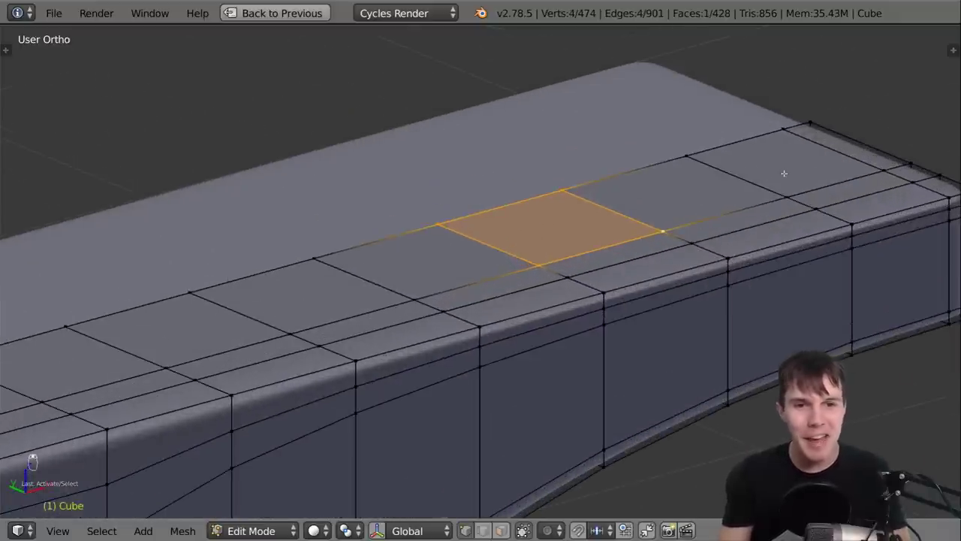
{"action": "key", "text": "e"}
{"action": "left_click", "coordinate": [833, 308]}
Inspect the new hole in wireframe and in the smoothed model from several angles
{"action": "key", "text": "z"}
{"action": "mouse_move", "coordinate": [833, 308]}
{"action": "middle_mouse_down"}
{"action": "mouse_move", "coordinate": [783, 279]}
{"action": "mouse_move", "coordinate": [726, 354]}
{"action": "mouse_move", "coordinate": [675, 375]}
{"action": "middle_mouse_up"}
{"action": "key", "text": "z"}
{"action": "key", "text": "Tab"}
{"action": "scroll", "coordinate": [579, 389], "scroll_direction": "down", "scroll_amount": 7}
{"action": "middle_click_drag", "start_coordinate": [530, 392], "coordinate": [508, 393]}
{"action": "scroll", "coordinate": [491, 375], "scroll_direction": "up", "scroll_amount": 4}
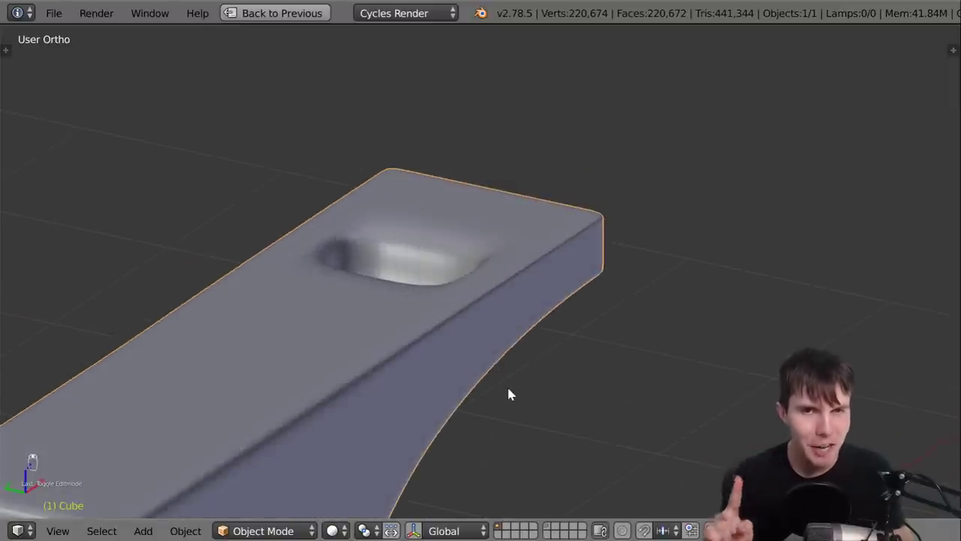
{"action": "scroll", "coordinate": [567, 353], "scroll_direction": "up", "scroll_amount": 3}
{"action": "middle_click_drag", "start_coordinate": [550, 234], "coordinate": [626, 219]}
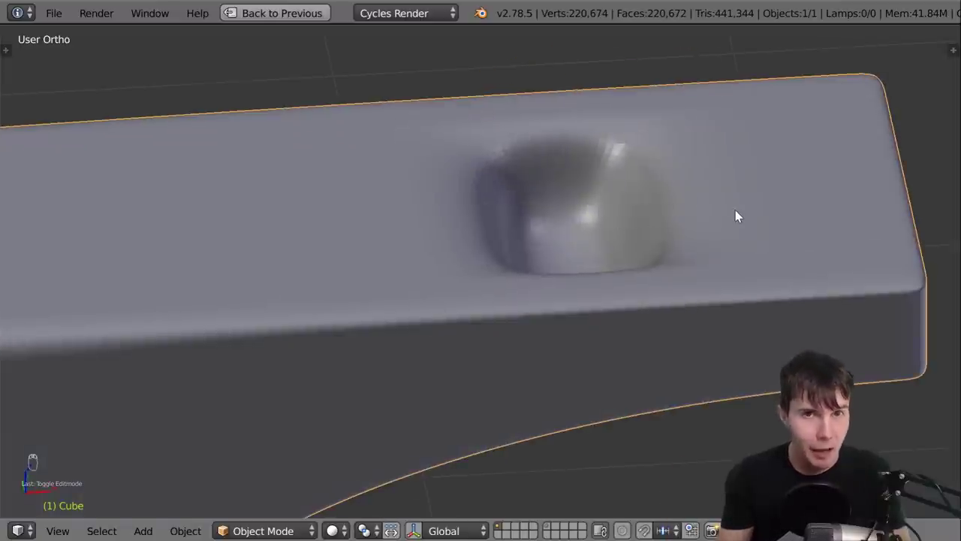
{"action": "middle_click_drag", "start_coordinate": [735, 211], "coordinate": [532, 261]}
Add an edge loop around the hole's inner walls and slide it up close to the top rim
{"action": "key", "text": "Tab"}
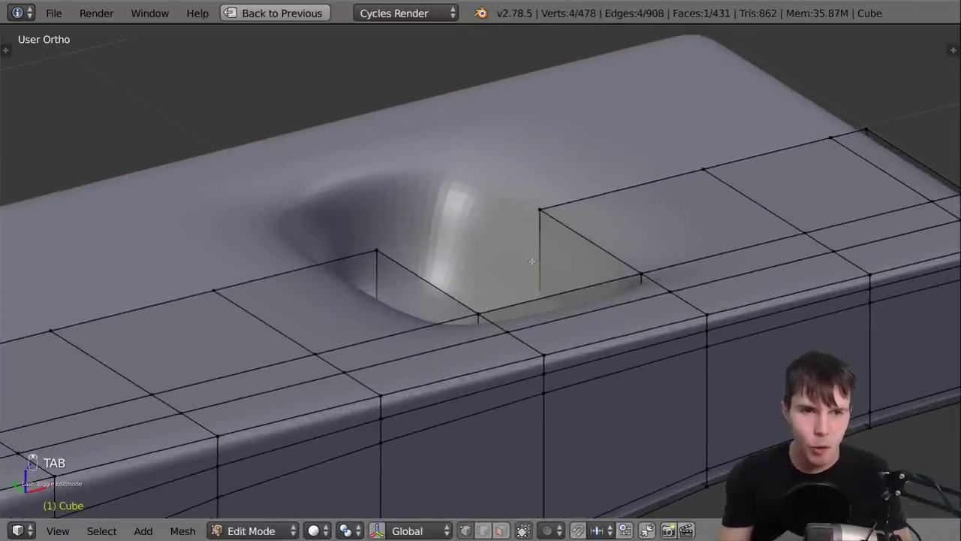
{"action": "key", "text": "ctrl+r"}
{"action": "left_click", "coordinate": [535, 259]}
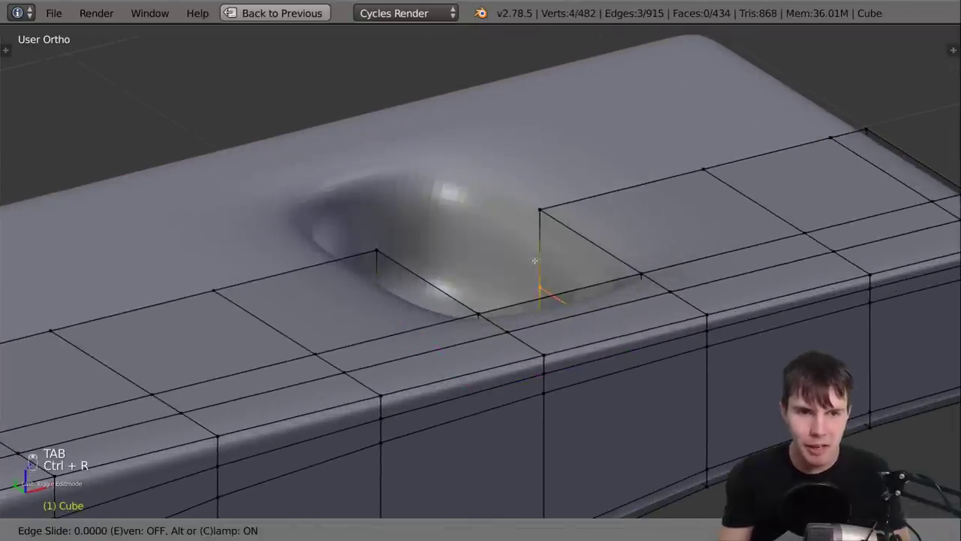
{"action": "left_click", "coordinate": [565, 194]}
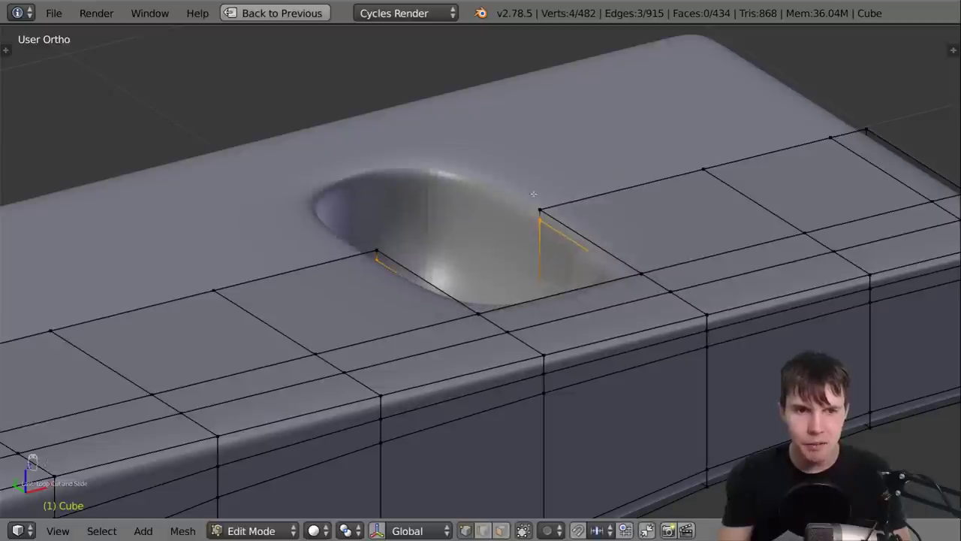
Examine the hole's rim and rounded corners on the smoothed heel from above and at an angle
{"action": "key", "text": "Tab"}
{"action": "mouse_move", "coordinate": [506, 221]}
{"action": "middle_mouse_down"}
{"action": "mouse_move", "coordinate": [521, 243]}
{"action": "mouse_move", "coordinate": [506, 289]}
{"action": "mouse_move", "coordinate": [506, 224]}
{"action": "mouse_move", "coordinate": [512, 230]}
{"action": "middle_mouse_up"}
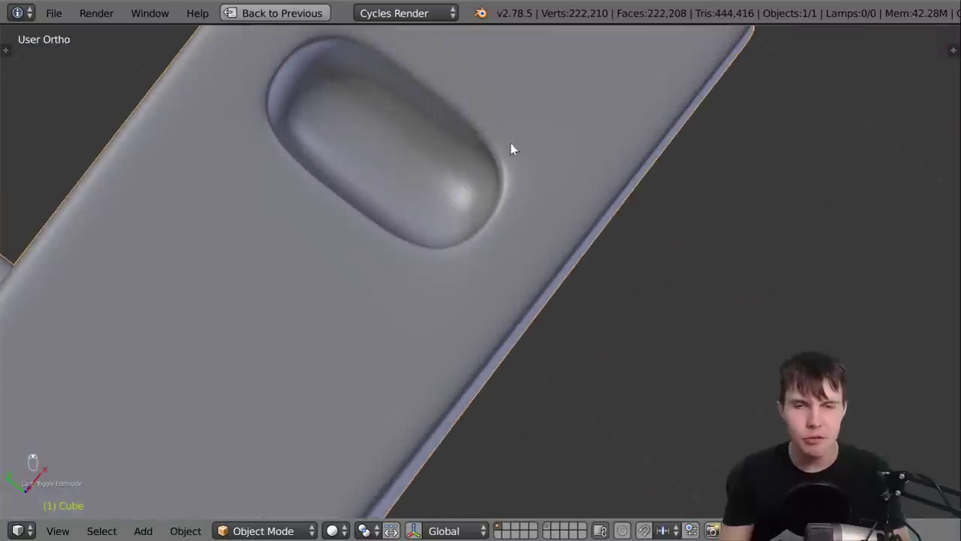
{"action": "key", "text": "Tab"}
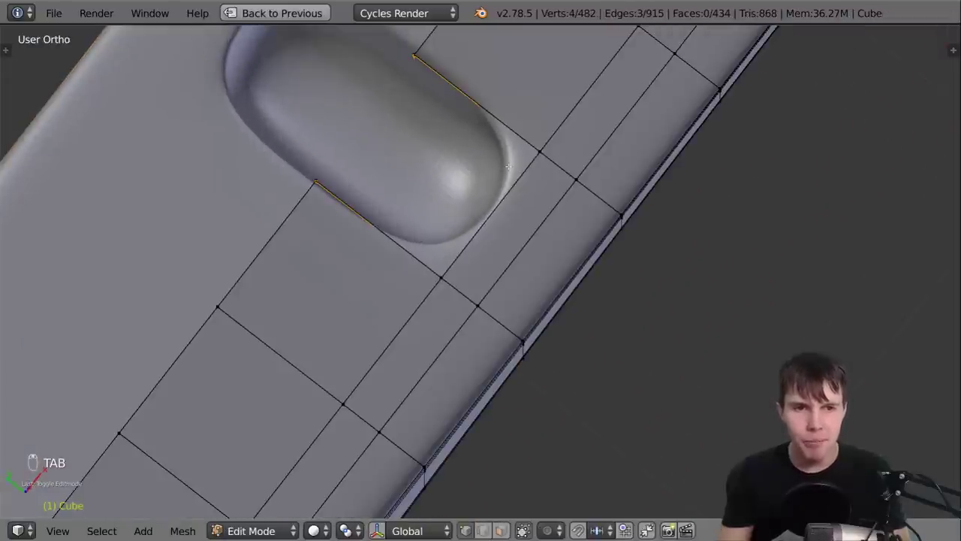
{"action": "middle_click_drag", "start_coordinate": [509, 166], "coordinate": [525, 225]}
{"action": "key", "text": "space"}
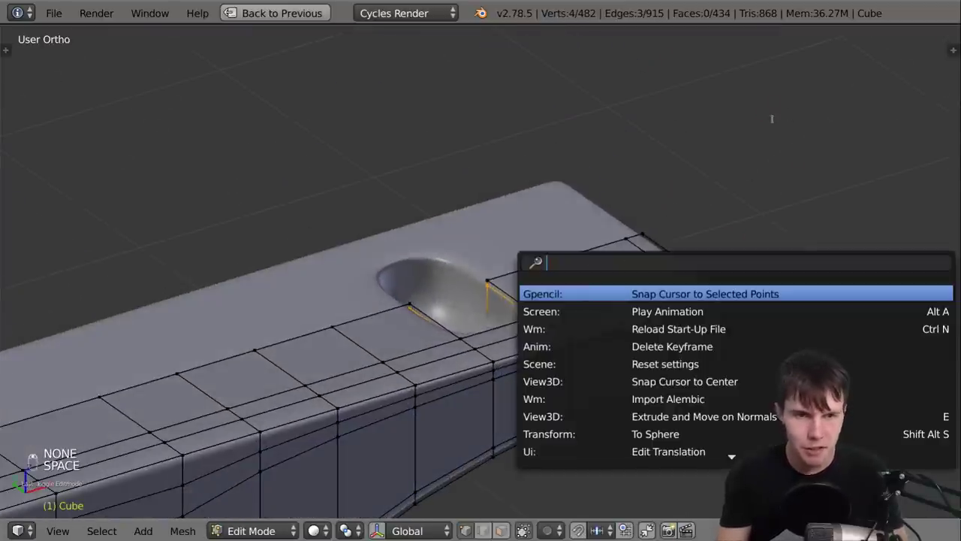
{"action": "key", "text": "Tab"}
{"action": "key", "text": "space"}
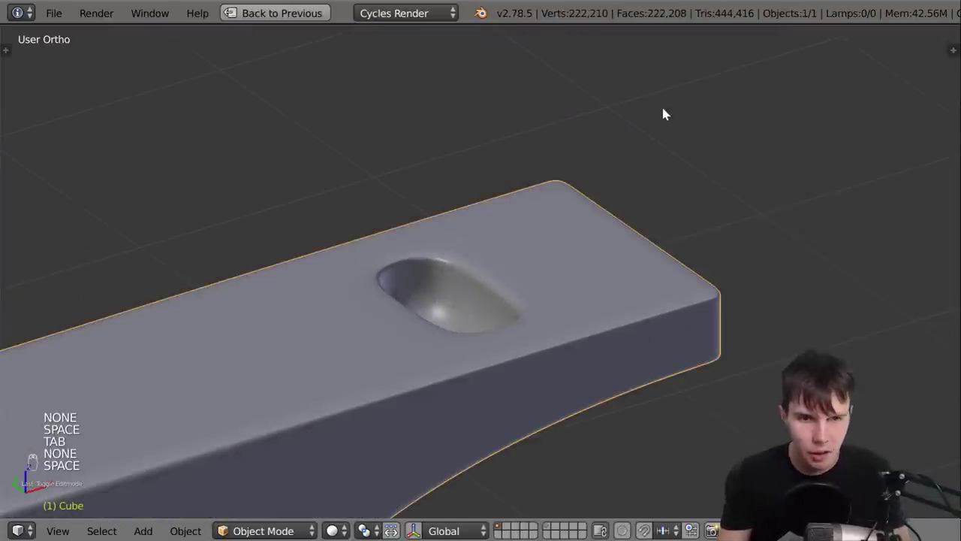
Mark the square hole's sharp corner on the lower reference photo with Grease Pencil and compare it with the modelled hole
{"action": "key", "text": "shift+space"}
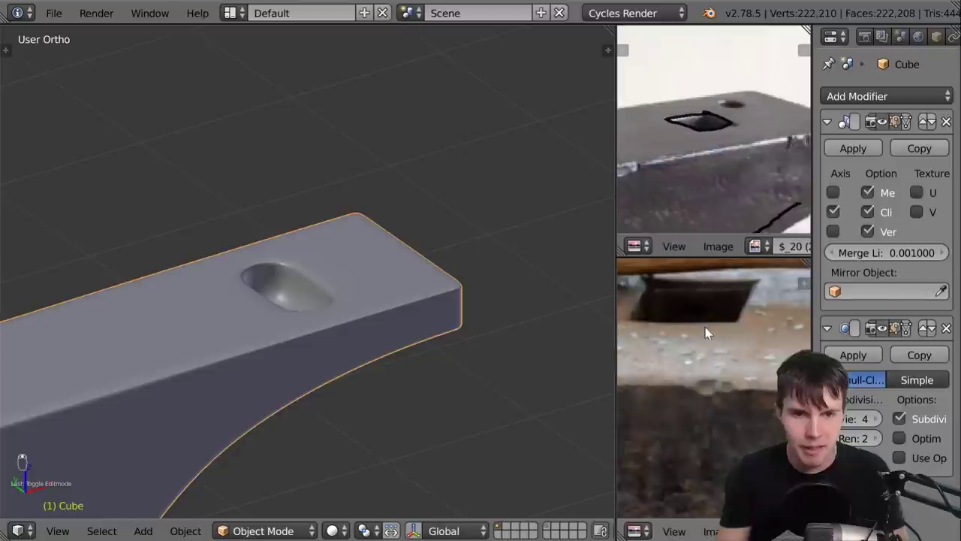
{"action": "left_click_drag", "start_coordinate": [766, 301], "coordinate": [765, 304]}
{"action": "middle_click_drag", "start_coordinate": [414, 323], "coordinate": [402, 368]}
{"action": "scroll", "coordinate": [351, 304], "scroll_direction": "up", "scroll_amount": 2}
{"action": "middle_click_drag", "start_coordinate": [353, 304], "coordinate": [270, 268]}
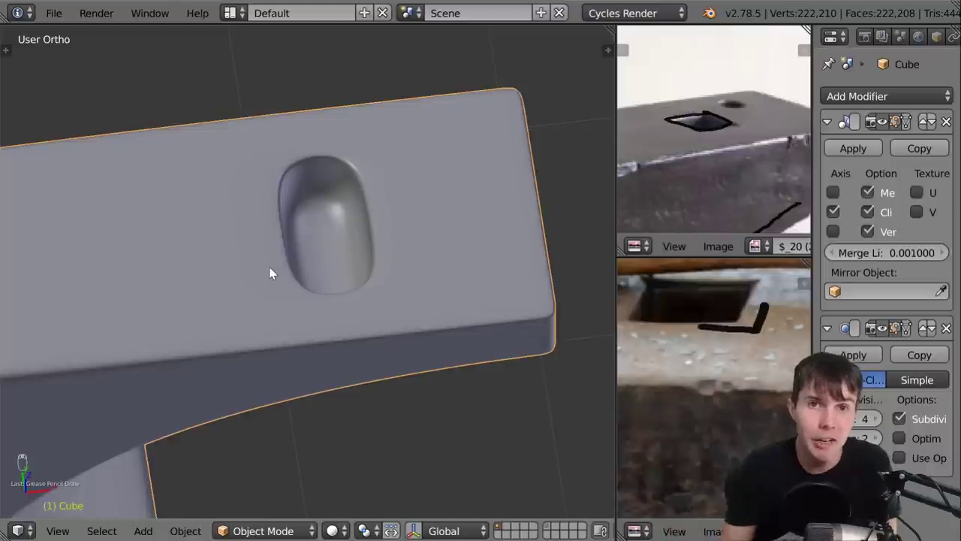
Try adding an edge loop running lengthwise along the anvil's top, slid close to the square hole's outer side wall
{"action": "scroll", "coordinate": [381, 227], "scroll_direction": "down", "scroll_amount": 2}
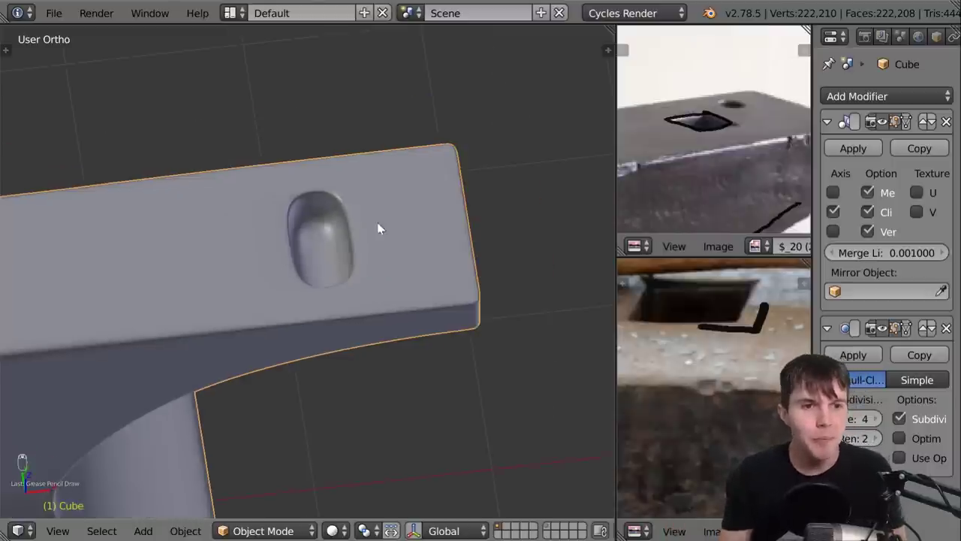
{"action": "middle_click_drag", "start_coordinate": [379, 223], "coordinate": [431, 216]}
{"action": "key", "text": "Tab"}
{"action": "middle_click_drag", "start_coordinate": [203, 267], "coordinate": [298, 146]}
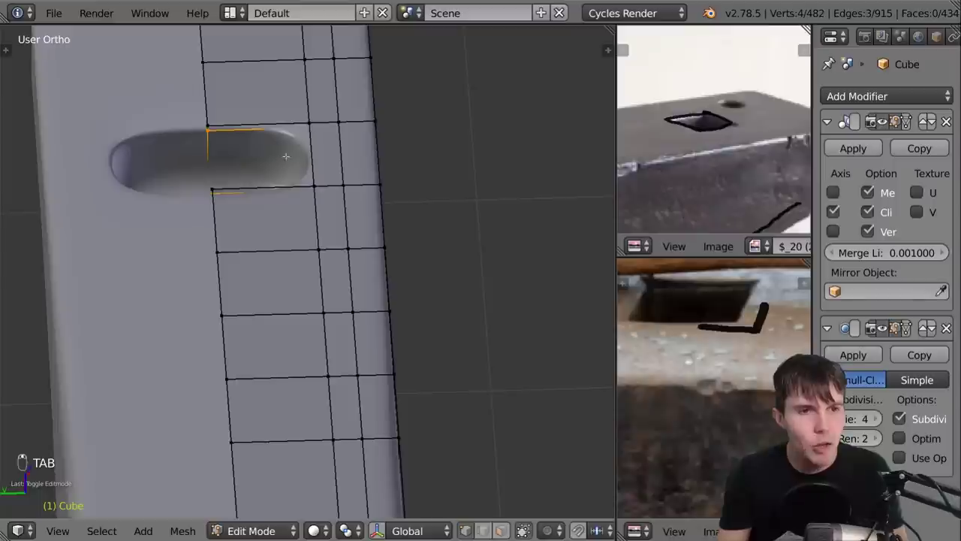
{"action": "key", "text": "ctrl+r"}
{"action": "left_click", "coordinate": [297, 147]}
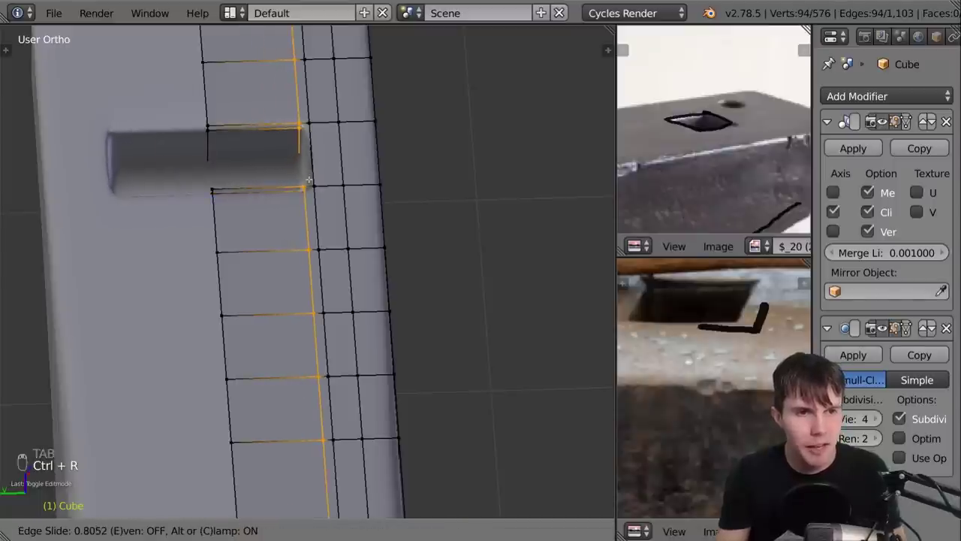
{"action": "left_click", "coordinate": [309, 182]}
Examine how the lengthwise edge loop affects the step, horn and base, and undo it
{"action": "key", "text": "Tab"}
{"action": "middle_click_drag", "start_coordinate": [310, 182], "coordinate": [303, 267]}
{"action": "middle_click_drag", "start_coordinate": [53, 458], "coordinate": [193, 315], "text": "shift"}
{"action": "key", "text": "Tab"}
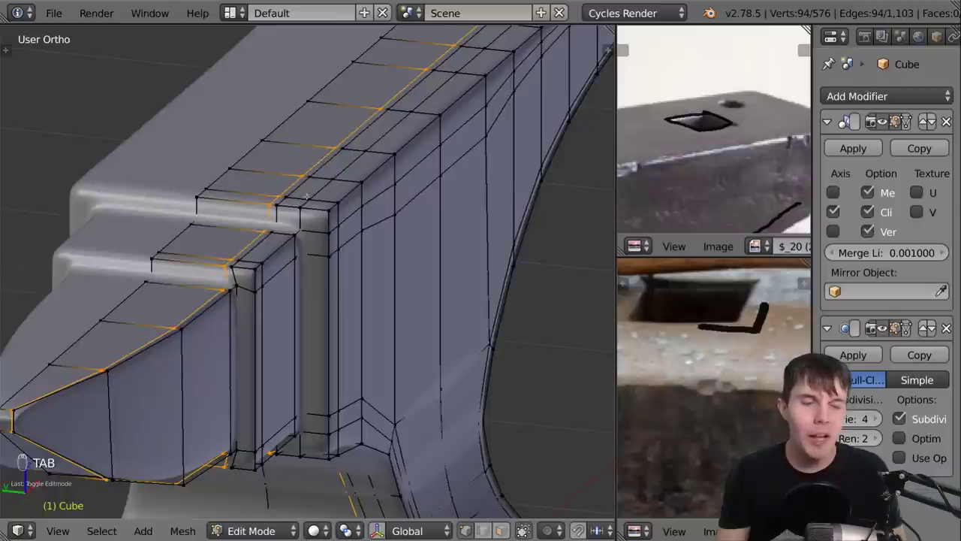
{"action": "scroll", "coordinate": [306, 200], "scroll_direction": "down", "scroll_amount": 2}
{"action": "middle_click_drag", "start_coordinate": [407, 140], "coordinate": [360, 157]}
{"action": "scroll", "coordinate": [356, 218], "scroll_direction": "down", "scroll_amount": 2}
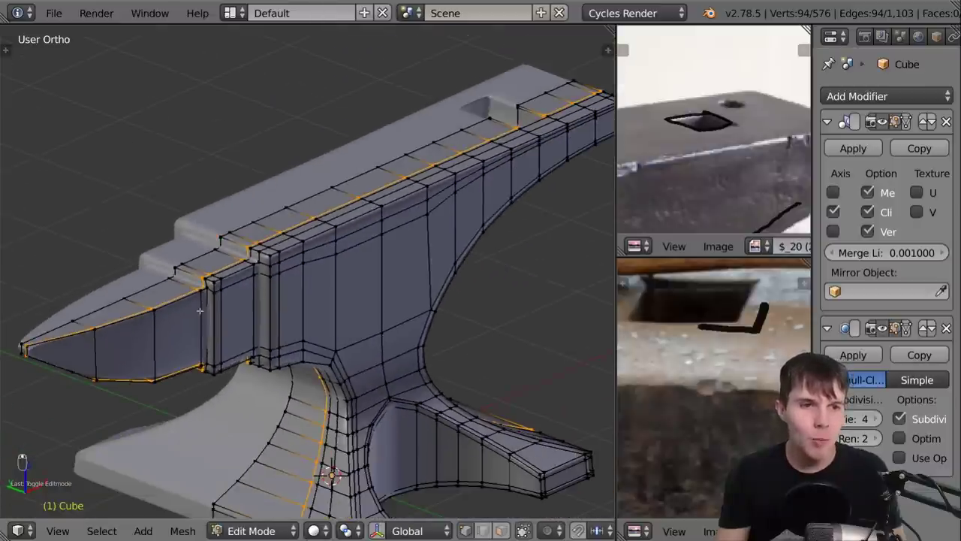
{"action": "middle_click_drag", "start_coordinate": [514, 166], "coordinate": [318, 222]}
{"action": "middle_click_drag", "start_coordinate": [152, 273], "coordinate": [191, 249]}
{"action": "scroll", "coordinate": [316, 215], "scroll_direction": "up", "scroll_amount": 8}
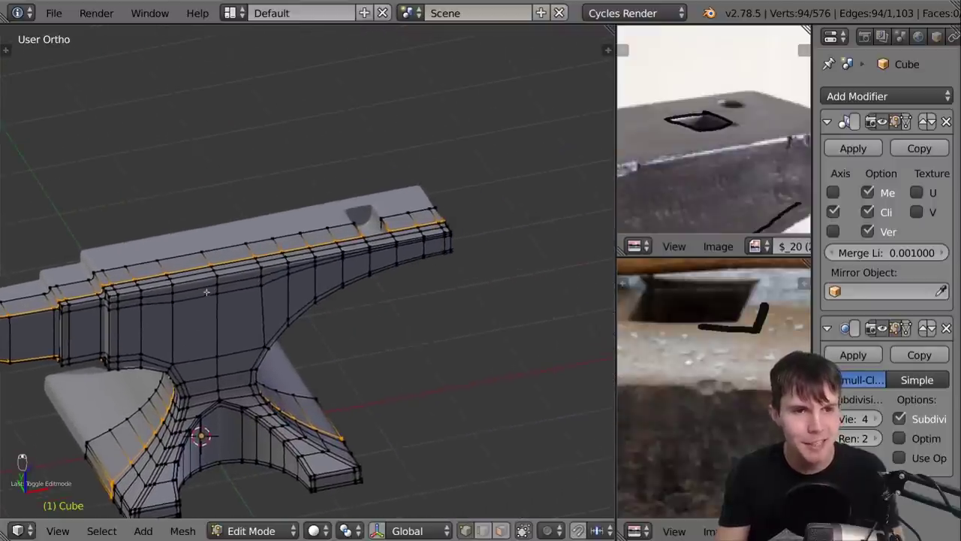
{"action": "key", "text": "ctrl+z"}
{"action": "scroll", "coordinate": [384, 260], "scroll_direction": "up", "scroll_amount": 1}
{"action": "scroll", "coordinate": [308, 234], "scroll_direction": "up", "scroll_amount": 2}
{"action": "middle_click_drag", "start_coordinate": [449, 179], "coordinate": [335, 160], "text": "shift"}
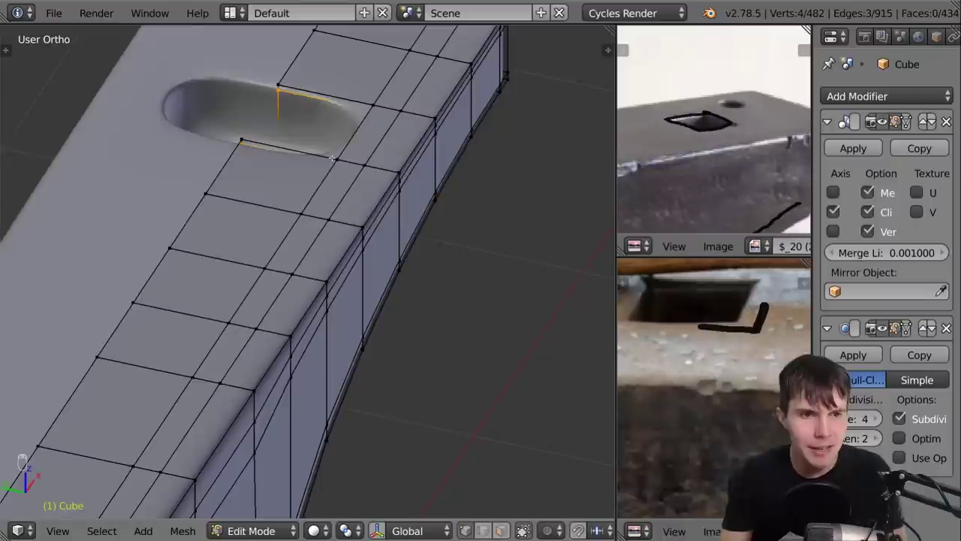
{"action": "scroll", "coordinate": [335, 160], "scroll_direction": "down", "scroll_amount": 3}
{"action": "scroll", "coordinate": [345, 158], "scroll_direction": "up", "scroll_amount": 5}
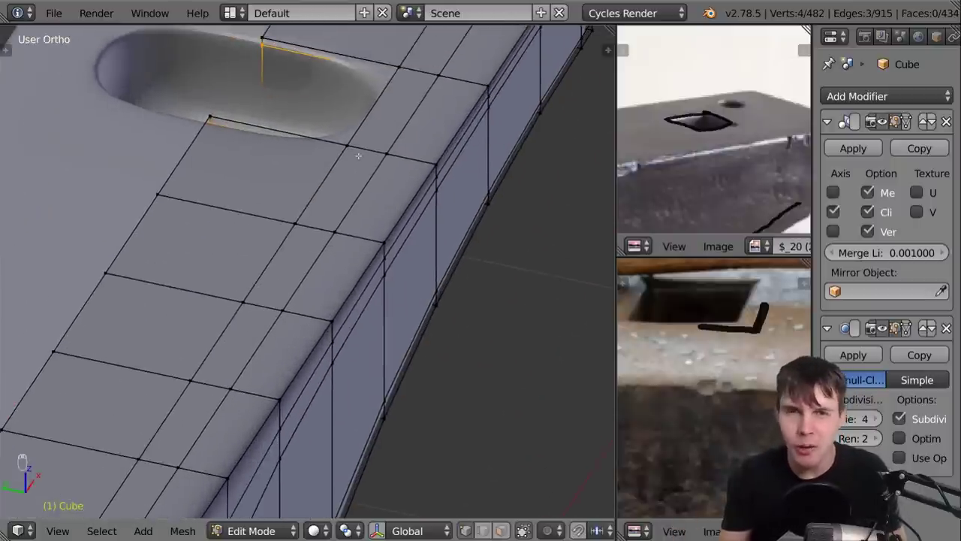
{"action": "middle_click_drag", "start_coordinate": [328, 162], "coordinate": [250, 237]}
{"action": "middle_click_drag", "start_coordinate": [335, 207], "coordinate": [332, 159]}
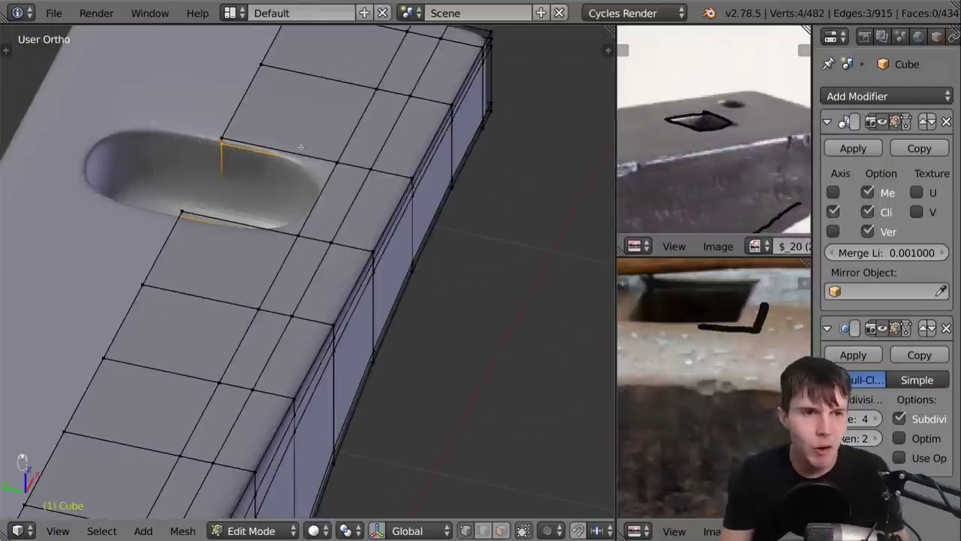
{"action": "key", "text": "ctrl+r"}
{"action": "left_click", "coordinate": [332, 158]}
{"action": "left_click", "coordinate": [332, 158]}
{"action": "key", "text": "ctrl+z"}
Add two edge loops across the side of the heel, sliding each one close to a corner of the square hole
{"action": "middle_click_drag", "start_coordinate": [332, 159], "coordinate": [375, 238]}
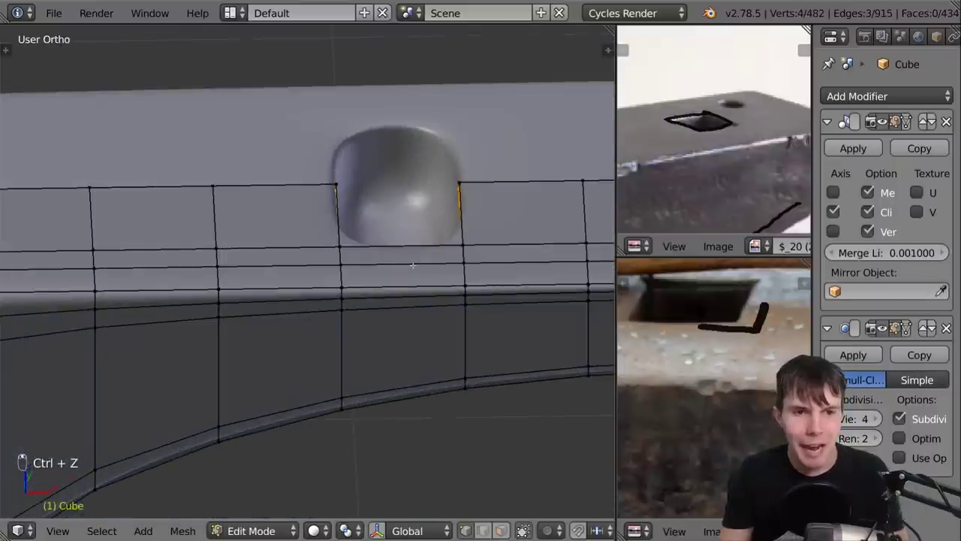
{"action": "middle_click_drag", "start_coordinate": [413, 265], "coordinate": [411, 263]}
{"action": "key", "text": "ctrl+r"}
{"action": "left_click", "coordinate": [410, 262]}
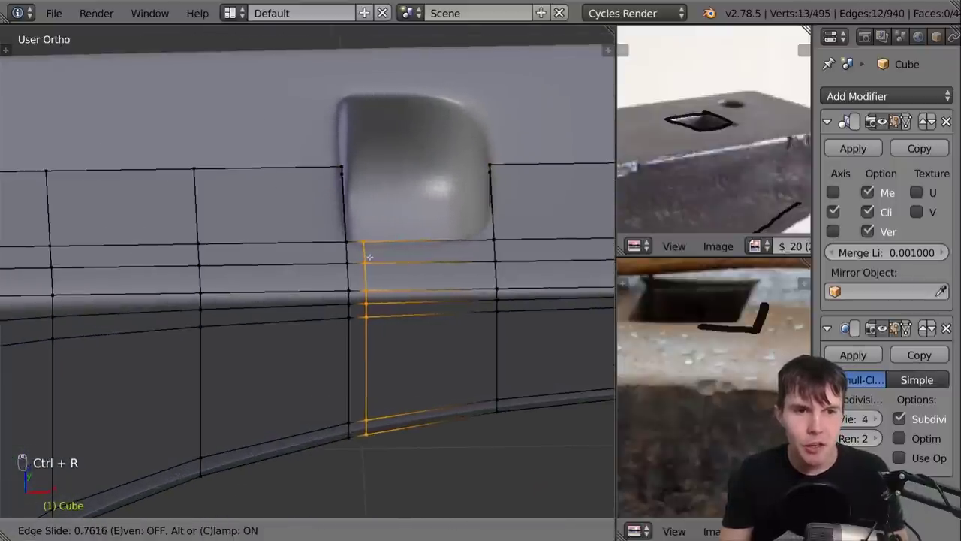
{"action": "left_click", "coordinate": [366, 257]}
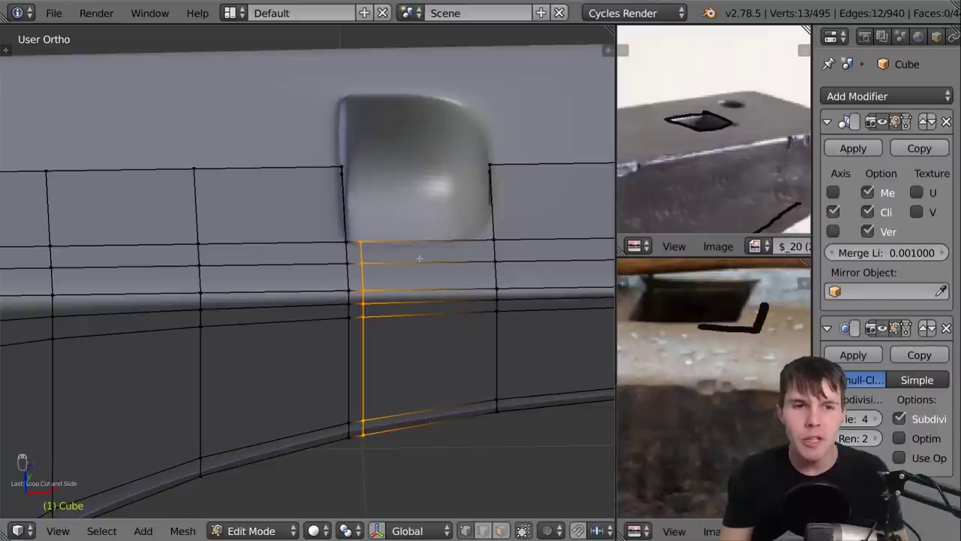
{"action": "key", "text": "ctrl+r"}
{"action": "left_click", "coordinate": [424, 259]}
{"action": "left_click", "coordinate": [475, 260]}
Try another lengthwise edge loop close to the hole's outer side wall, check the smoothed result and undo it
{"action": "key", "text": "Tab"}
{"action": "middle_click_drag", "start_coordinate": [435, 204], "coordinate": [297, 263]}
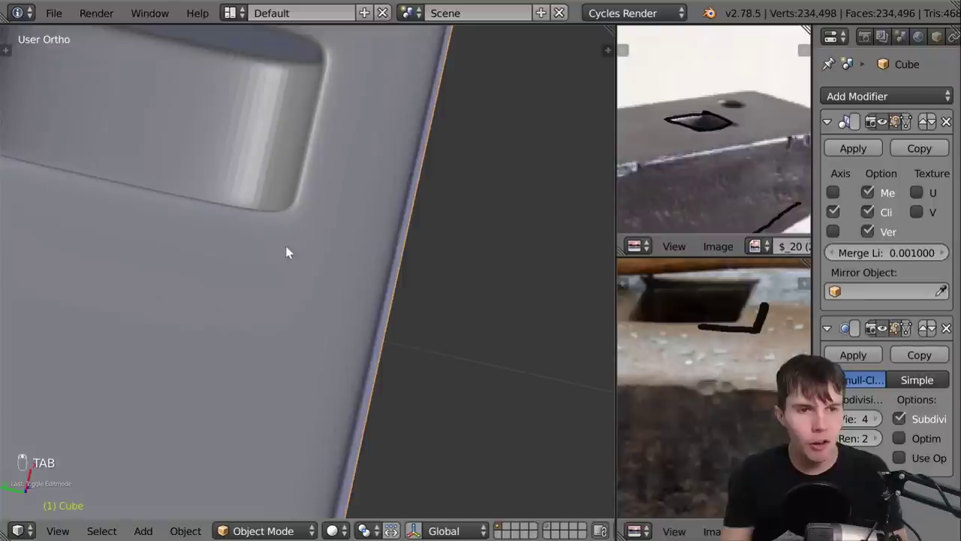
{"action": "middle_click_drag", "start_coordinate": [277, 217], "coordinate": [314, 204]}
{"action": "key", "text": "Tab"}
{"action": "key", "text": "ctrl+r"}
{"action": "left_click", "coordinate": [304, 141]}
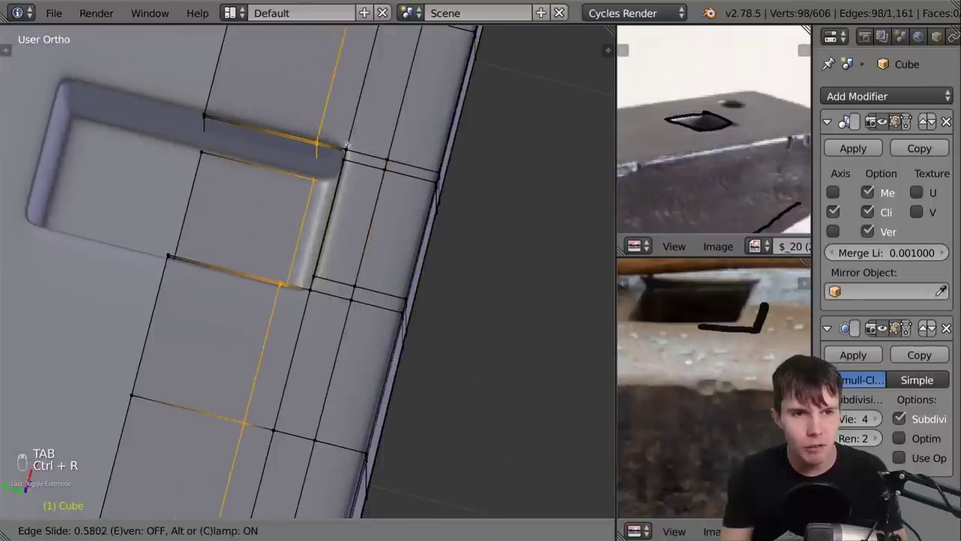
{"action": "left_click", "coordinate": [358, 150]}
{"action": "key", "text": "Tab"}
{"action": "middle_click_drag", "start_coordinate": [350, 169], "coordinate": [313, 307]}
{"action": "key", "text": "Tab"}
{"action": "key", "text": "ctrl+z"}
{"action": "key", "text": "ctrl+z"}
Examine the sharpened hole corners and the heel's underside in the smoothed model and the edit mesh
{"action": "scroll", "coordinate": [356, 197], "scroll_direction": "up", "scroll_amount": 1}
{"action": "key", "text": "Tab"}
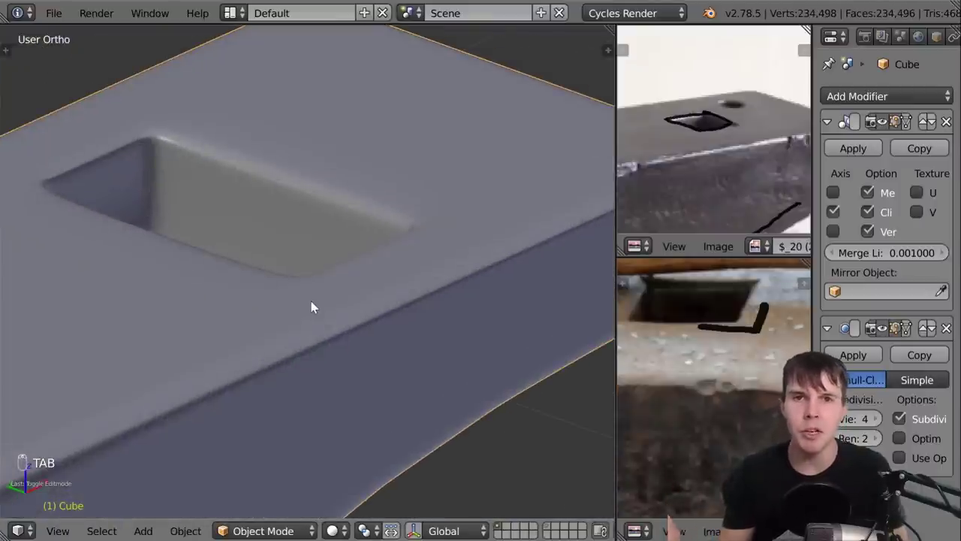
{"action": "scroll", "coordinate": [408, 271], "scroll_direction": "down", "scroll_amount": 2}
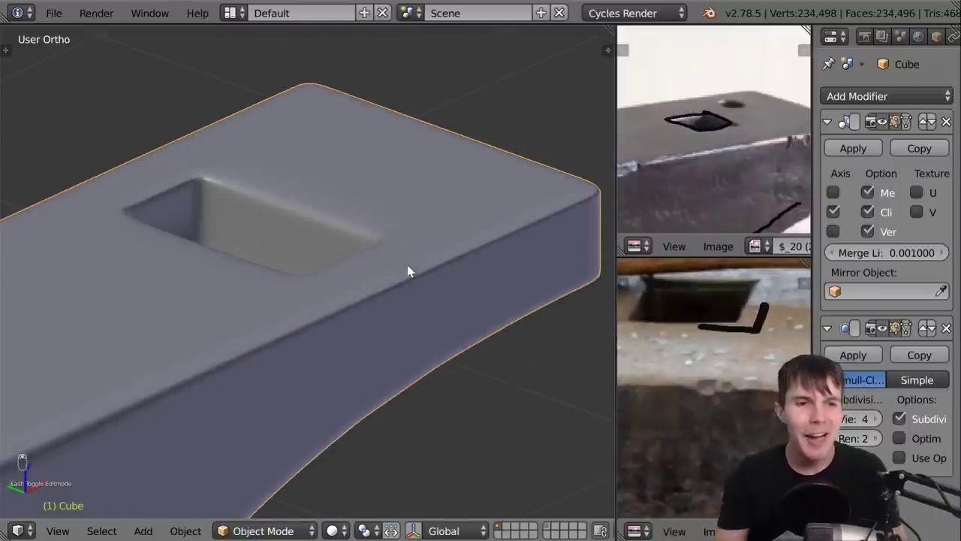
{"action": "key", "text": "Tab"}
{"action": "middle_click_drag", "start_coordinate": [408, 271], "coordinate": [309, 266]}
{"action": "middle_click_drag", "start_coordinate": [333, 208], "coordinate": [374, 184]}
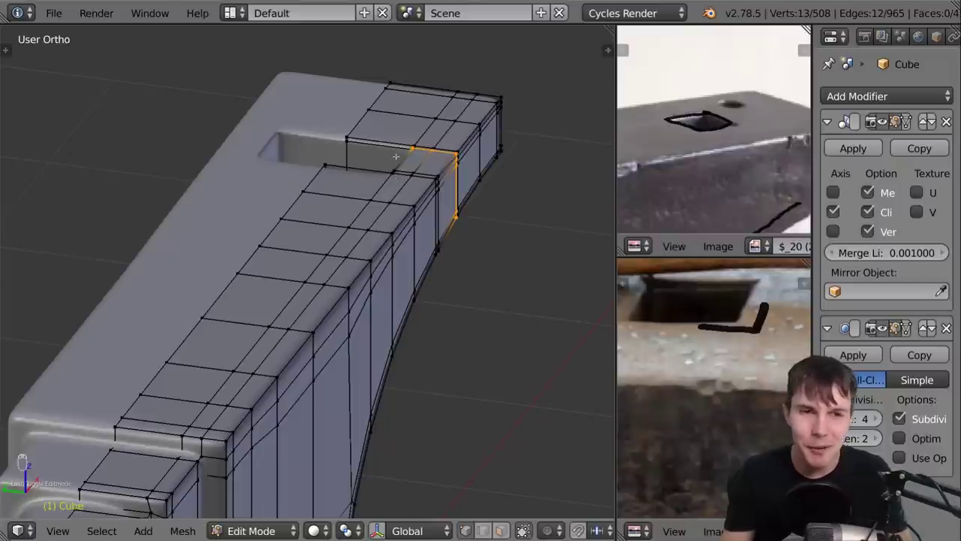
{"action": "scroll", "coordinate": [396, 156], "scroll_direction": "up", "scroll_amount": 1}
{"action": "middle_click_drag", "start_coordinate": [395, 156], "coordinate": [261, 161]}
{"action": "middle_click_drag", "start_coordinate": [252, 299], "coordinate": [206, 326], "text": "shift"}
{"action": "scroll", "coordinate": [205, 326], "scroll_direction": "up", "scroll_amount": 4}
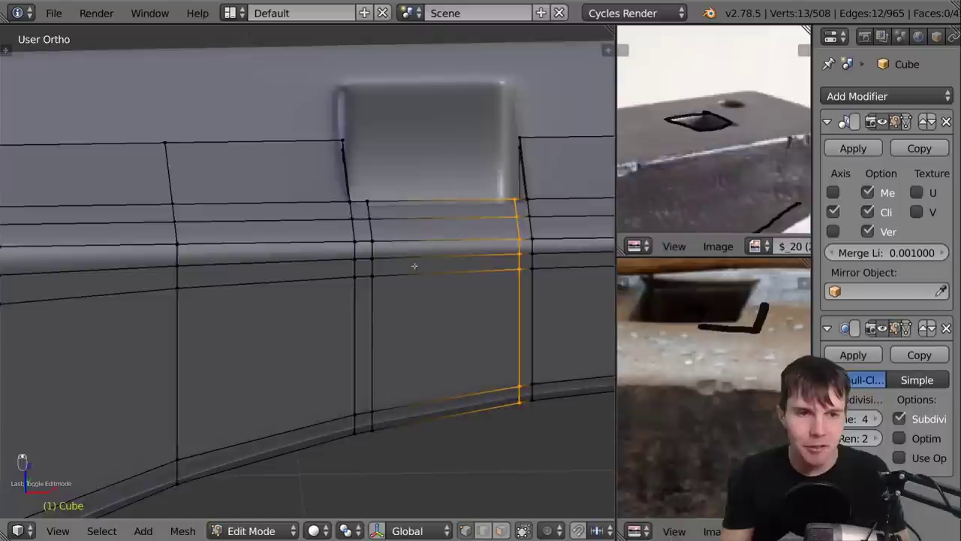
{"action": "middle_click_drag", "start_coordinate": [425, 265], "coordinate": [288, 248], "text": "shift"}
{"action": "key", "text": "Tab"}
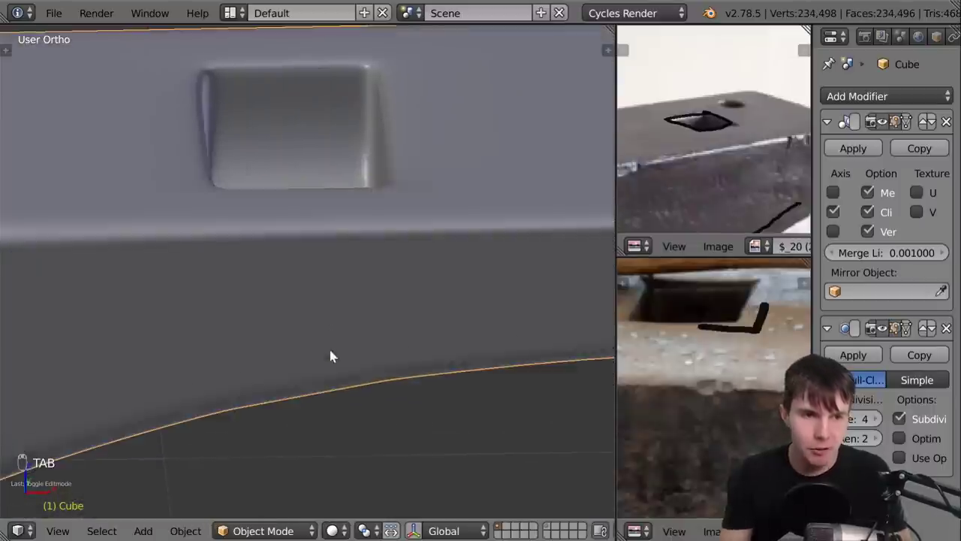
{"action": "scroll", "coordinate": [328, 334], "scroll_direction": "down", "scroll_amount": 3}
{"action": "middle_click_drag", "start_coordinate": [325, 359], "coordinate": [304, 277]}
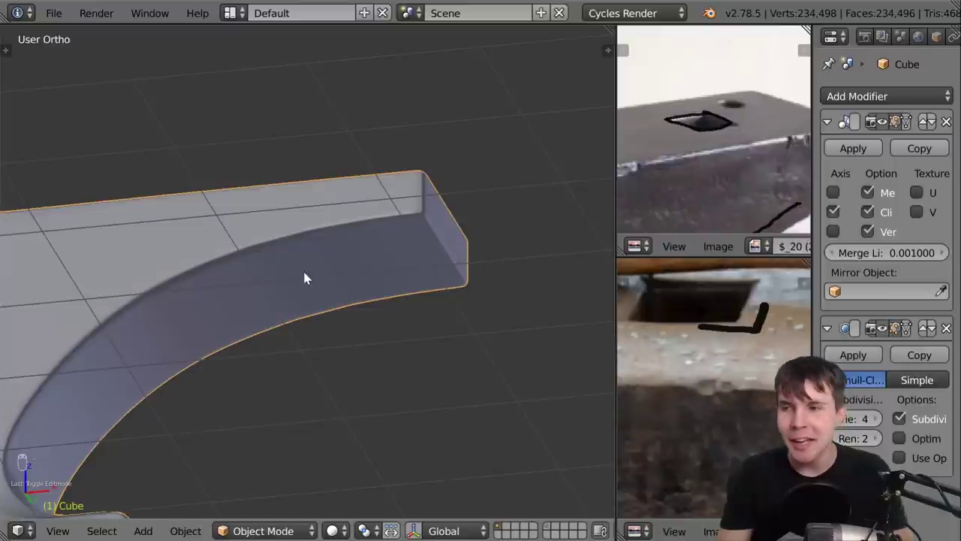
{"action": "middle_click_drag", "start_coordinate": [299, 277], "coordinate": [347, 338]}
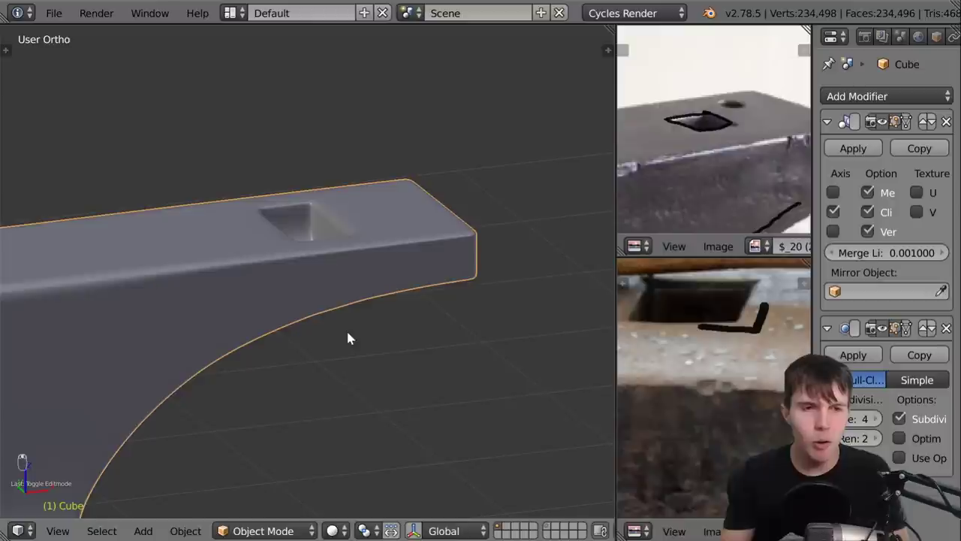
Try creasing the edge loop around the hole's top rim to make its edges sharper
{"action": "middle_click_drag", "start_coordinate": [354, 317], "coordinate": [353, 262]}
{"action": "key", "text": "Tab"}
{"action": "scroll", "coordinate": [353, 261], "scroll_direction": "up", "scroll_amount": 4}
{"action": "right_click", "coordinate": [376, 251], "text": "alt"}
{"action": "right_click", "coordinate": [303, 285], "text": "alt+shift"}
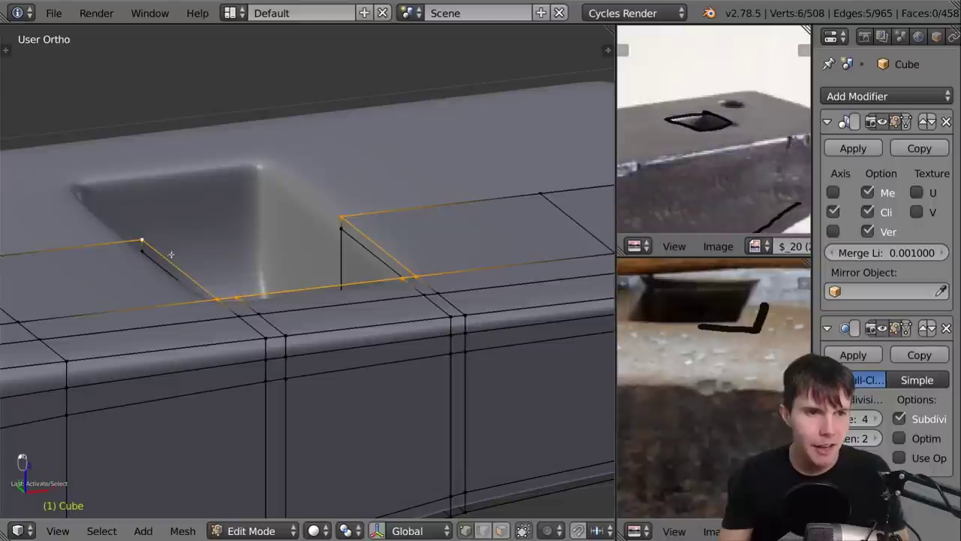
{"action": "key", "text": "shift+e"}
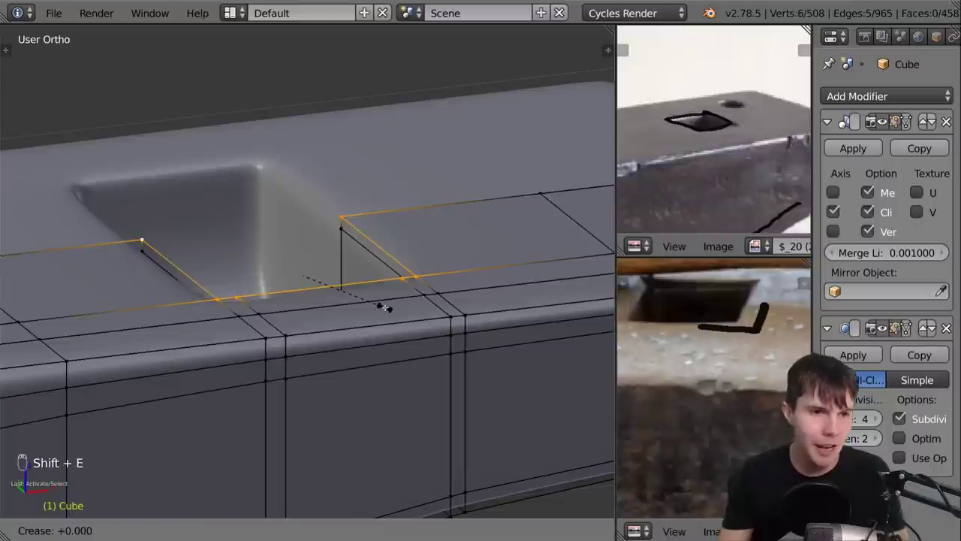
{"action": "left_click", "coordinate": [334, 374]}
{"action": "key", "text": "Tab"}
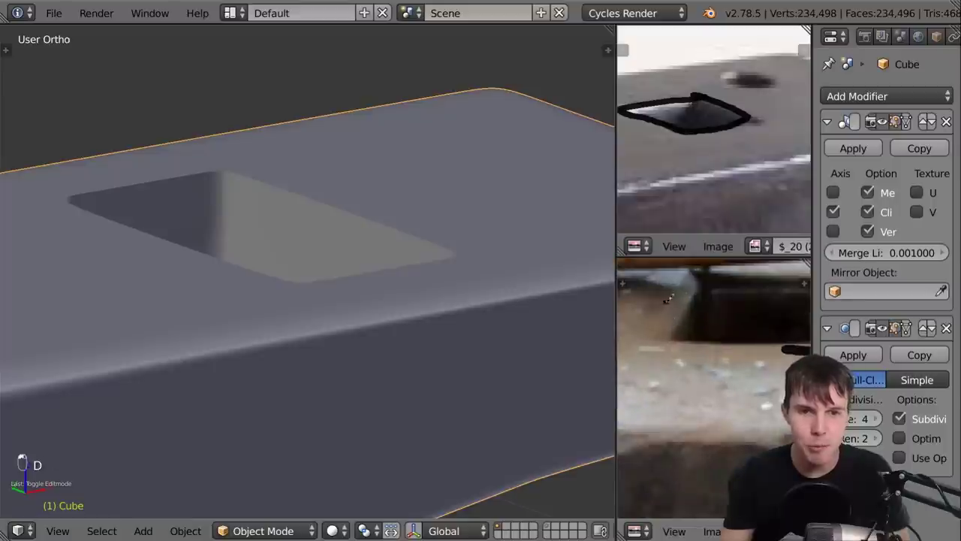
Undo the crease on the hole's top rim after comparing it with the lower reference photo
{"action": "left_click_drag", "start_coordinate": [679, 289], "coordinate": [662, 299]}
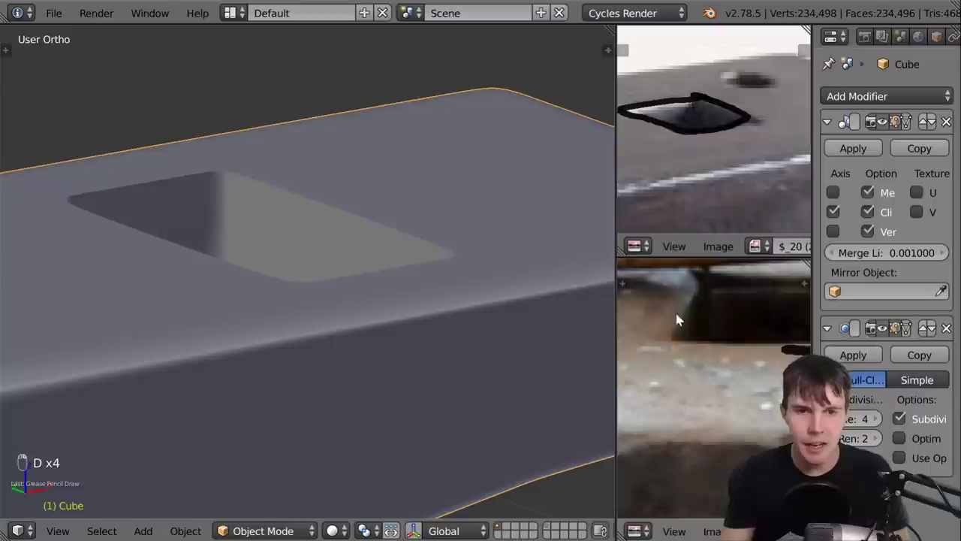
{"action": "middle_click_drag", "start_coordinate": [253, 262], "coordinate": [390, 250]}
{"action": "key", "text": "Tab"}
{"action": "key", "text": "ctrl+z"}
{"action": "key", "text": "ctrl+z"}
{"action": "key", "text": "ctrl+z"}
{"action": "key", "text": "ctrl+z"}
{"action": "key", "text": "Tab"}
{"action": "scroll", "coordinate": [311, 250], "scroll_direction": "down", "scroll_amount": 3}
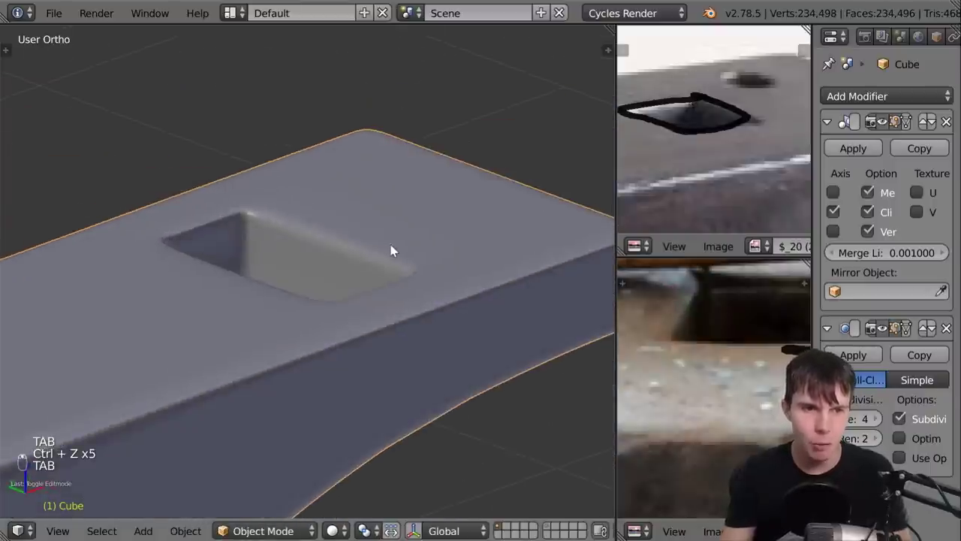
Erase the Grease Pencil outline around the square hole on the upper reference photo
{"action": "middle_click_drag", "start_coordinate": [689, 133], "coordinate": [711, 148]}
{"action": "key", "text": "d"}
{"action": "right_click_drag", "start_coordinate": [700, 143], "coordinate": [689, 136]}
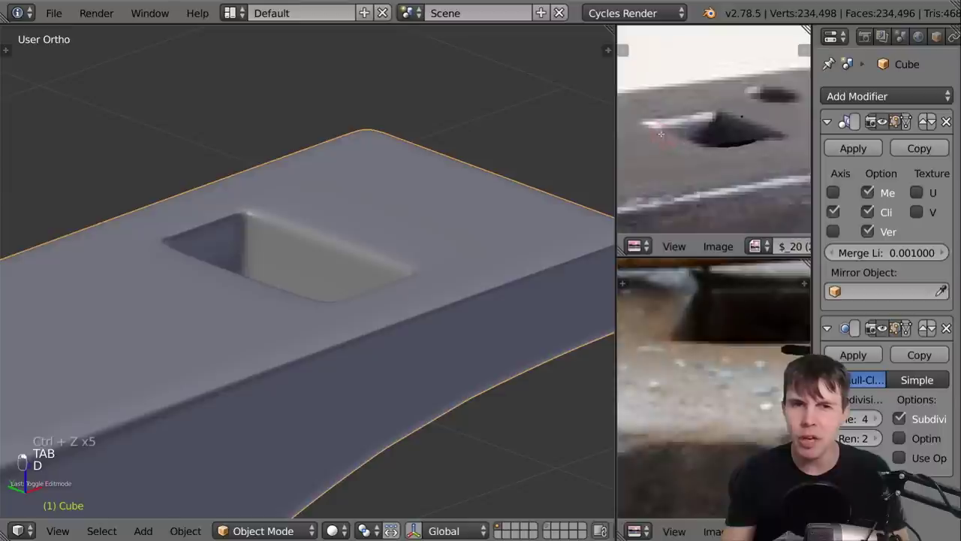
{"action": "key", "text": "d"}
{"action": "key", "text": "d"}
Add an edge loop around the hole's inner walls and slide it down close to the hole's floor
{"action": "scroll", "coordinate": [472, 208], "scroll_direction": "down", "scroll_amount": 2}
{"action": "middle_click_drag", "start_coordinate": [471, 209], "coordinate": [359, 330]}
{"action": "scroll", "coordinate": [416, 277], "scroll_direction": "up", "scroll_amount": 1}
{"action": "key", "text": "Tab"}
{"action": "scroll", "coordinate": [386, 285], "scroll_direction": "up", "scroll_amount": 4}
{"action": "middle_click_drag", "start_coordinate": [317, 292], "coordinate": [367, 289]}
{"action": "key", "text": "ctrl+r"}
{"action": "left_click", "coordinate": [339, 207]}
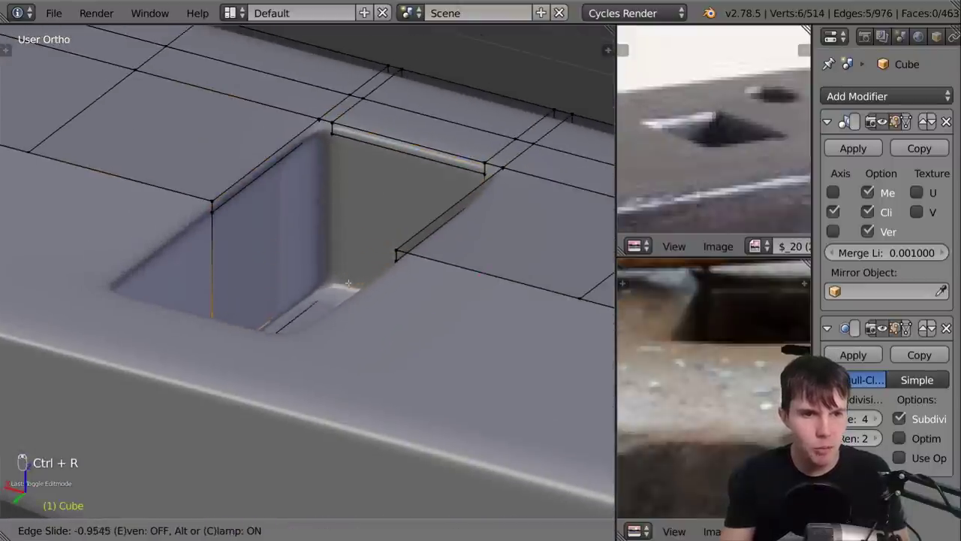
{"action": "left_click", "coordinate": [352, 274]}
Check the hole and heel in the smoothed model and the edit mesh with the new floor loop
{"action": "key", "text": "Tab"}
{"action": "scroll", "coordinate": [351, 274], "scroll_direction": "down", "scroll_amount": 3}
{"action": "middle_click_drag", "start_coordinate": [351, 274], "coordinate": [267, 253]}
{"action": "scroll", "coordinate": [380, 322], "scroll_direction": "down", "scroll_amount": 3}
{"action": "key", "text": "Tab"}
{"action": "scroll", "coordinate": [316, 354], "scroll_direction": "up", "scroll_amount": 1}
{"action": "key", "text": "Tab"}
Maximize the 3D view, show its properties sidebar and collapse the Screencast Keys section
{"action": "key", "text": "shift+space"}
{"action": "mouse_move", "coordinate": [349, 268]}
{"action": "middle_mouse_down"}
{"action": "mouse_move", "coordinate": [407, 296]}
{"action": "mouse_move", "coordinate": [346, 260]}
{"action": "middle_mouse_up"}
{"action": "middle_click_drag", "start_coordinate": [320, 257], "coordinate": [365, 266]}
{"action": "key", "text": "n"}
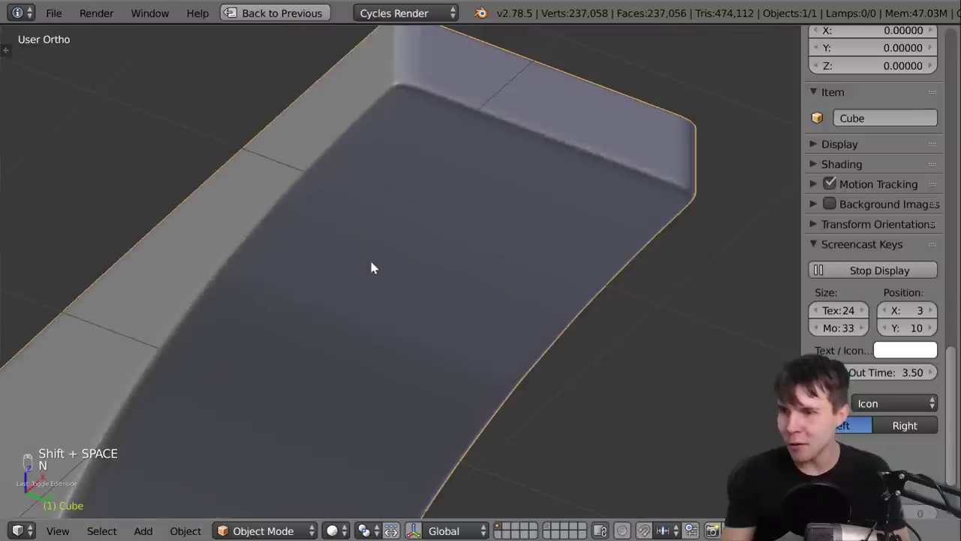
{"action": "scroll", "coordinate": [703, 412], "scroll_direction": "down", "scroll_amount": 1}
{"action": "scroll", "coordinate": [826, 398], "scroll_direction": "down", "scroll_amount": 3}
{"action": "scroll", "coordinate": [826, 398], "scroll_direction": "up", "scroll_amount": 4}
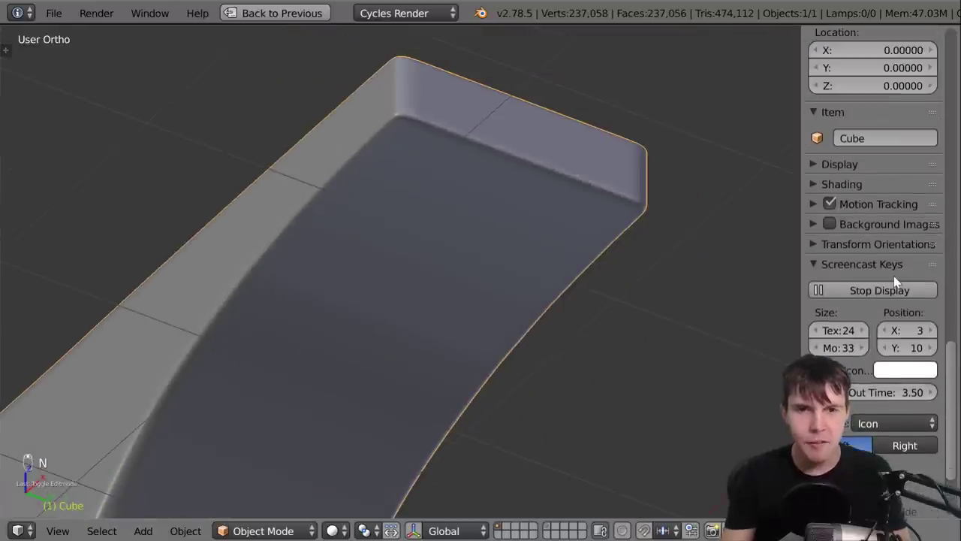
{"action": "left_click", "coordinate": [868, 266]}
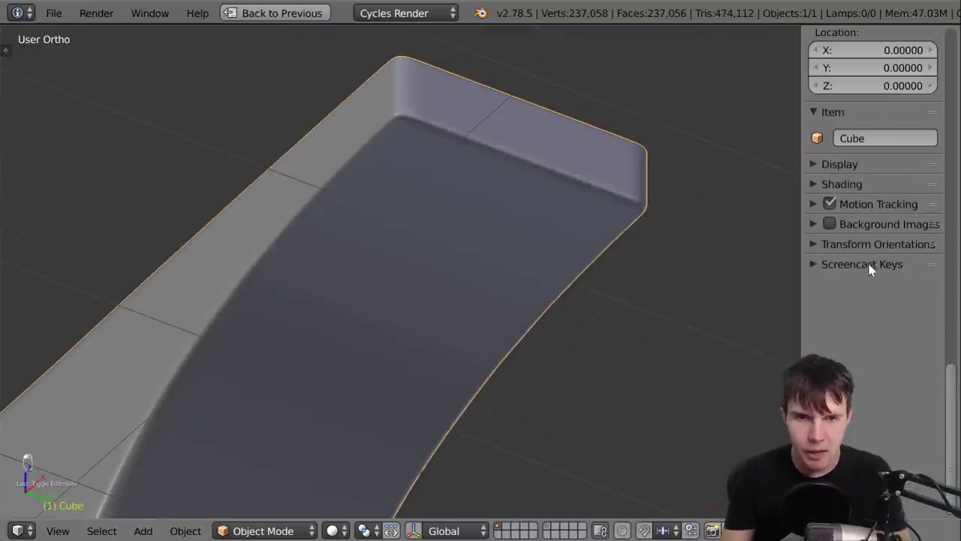
{"action": "left_click", "coordinate": [855, 164]}
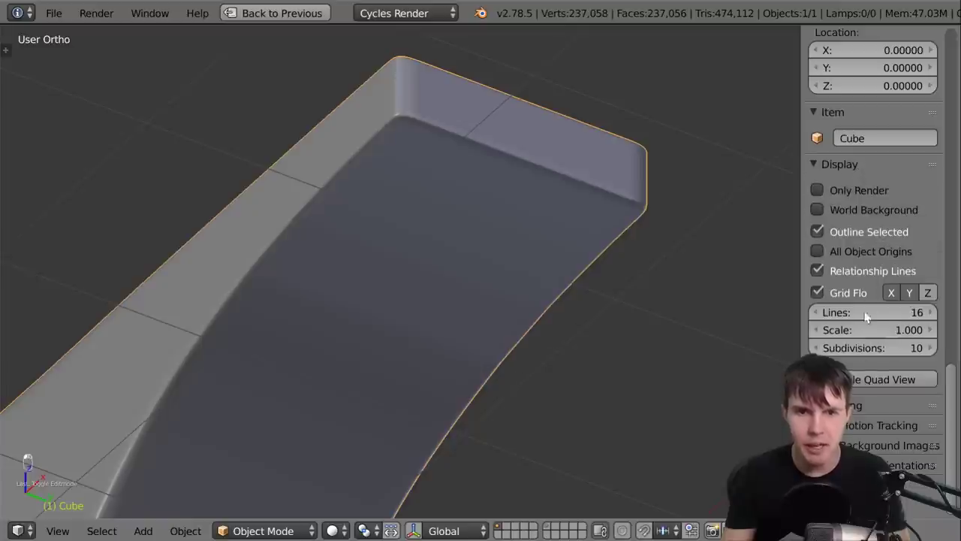
{"action": "left_click", "coordinate": [857, 164]}
Enable Matcap in the viewport shading settings and choose the soft pinkish-red matcap
{"action": "left_click", "coordinate": [855, 184]}
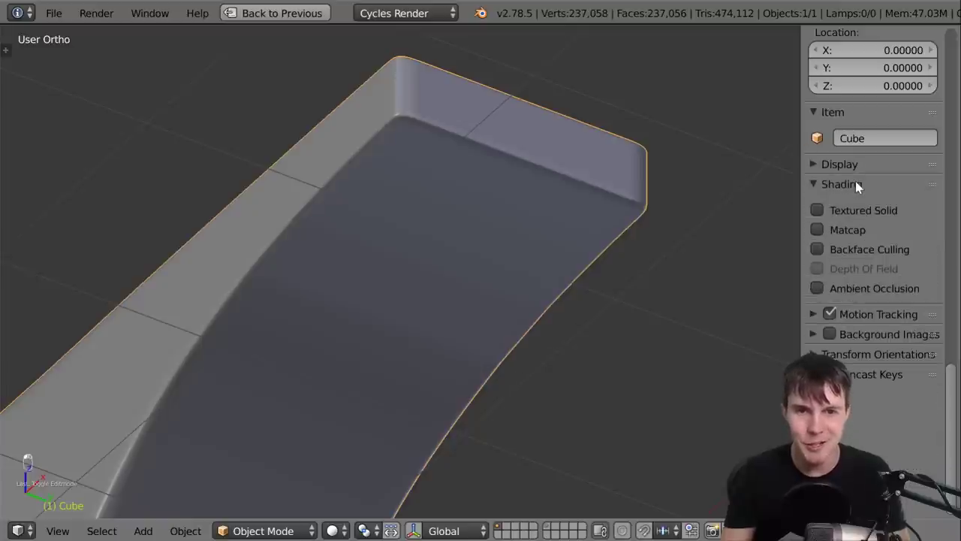
{"action": "left_click", "coordinate": [858, 229]}
{"action": "left_click", "coordinate": [852, 272]}
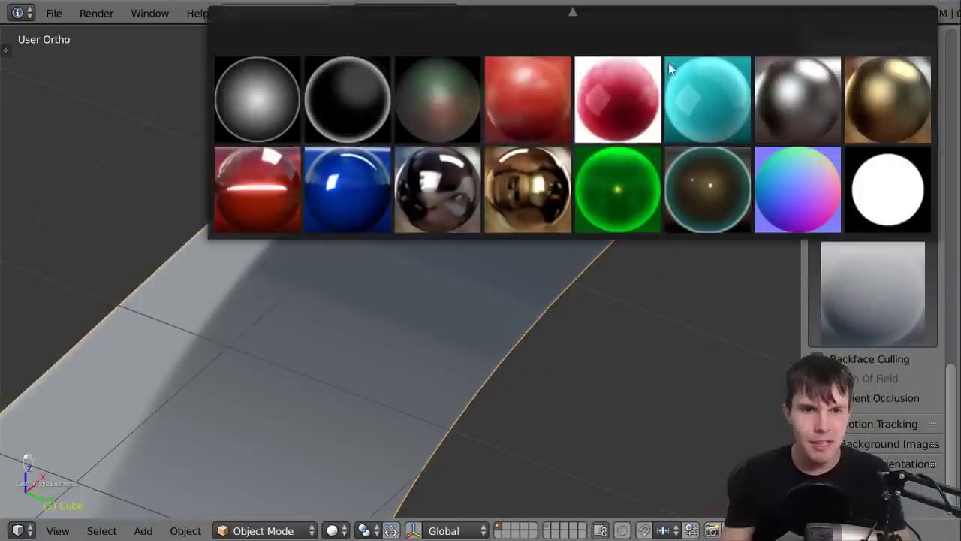
{"action": "scroll", "coordinate": [571, 13], "scroll_direction": "up", "scroll_amount": 1}
{"action": "left_click", "coordinate": [466, 54]}
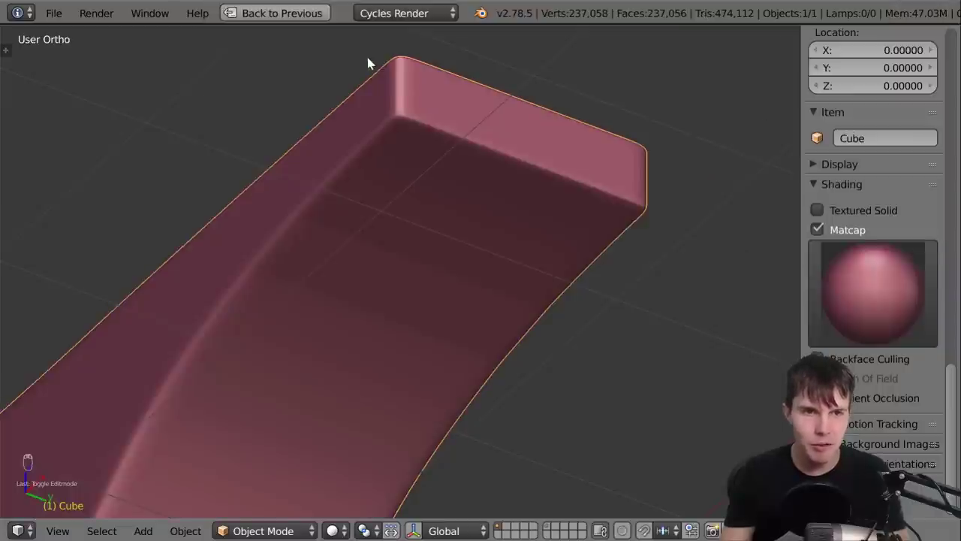
Switch the matcap to the red one and to the glossy crimson one with a white background, and examine the heel's underside
{"action": "left_click", "coordinate": [871, 293]}
{"action": "left_click", "coordinate": [500, 92]}
{"action": "middle_click_drag", "start_coordinate": [562, 207], "coordinate": [531, 226]}
{"action": "left_click", "coordinate": [831, 284]}
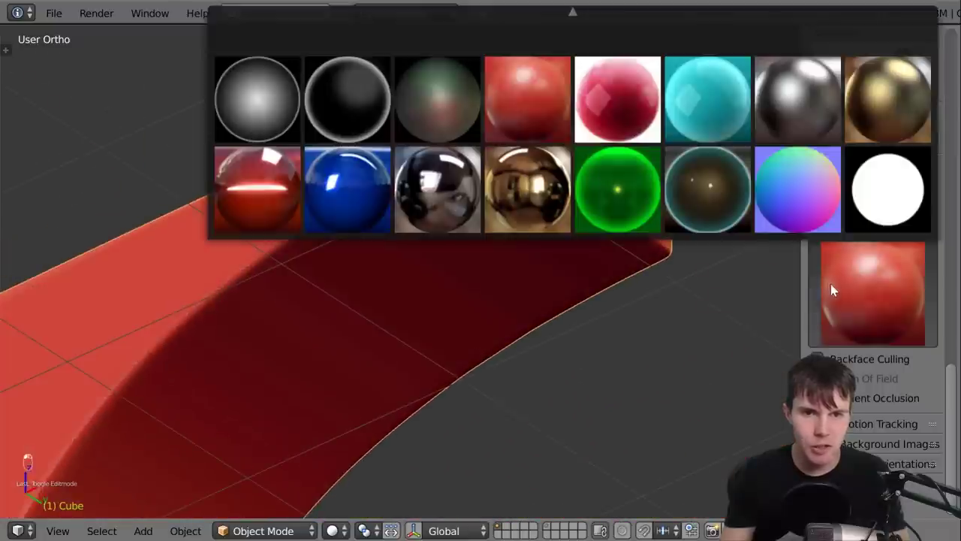
{"action": "left_click", "coordinate": [615, 94]}
{"action": "middle_click_drag", "start_coordinate": [632, 235], "coordinate": [684, 313]}
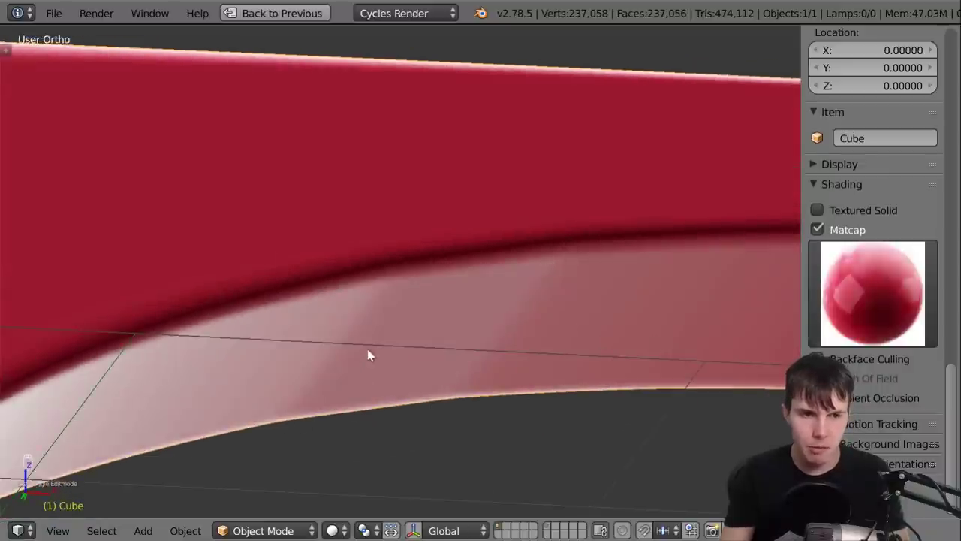
Mark the two shading bands on the heel's curved underside with grease pencil strokes and erase the strokes
{"action": "left_click_drag", "start_coordinate": [382, 291], "coordinate": [321, 393]}
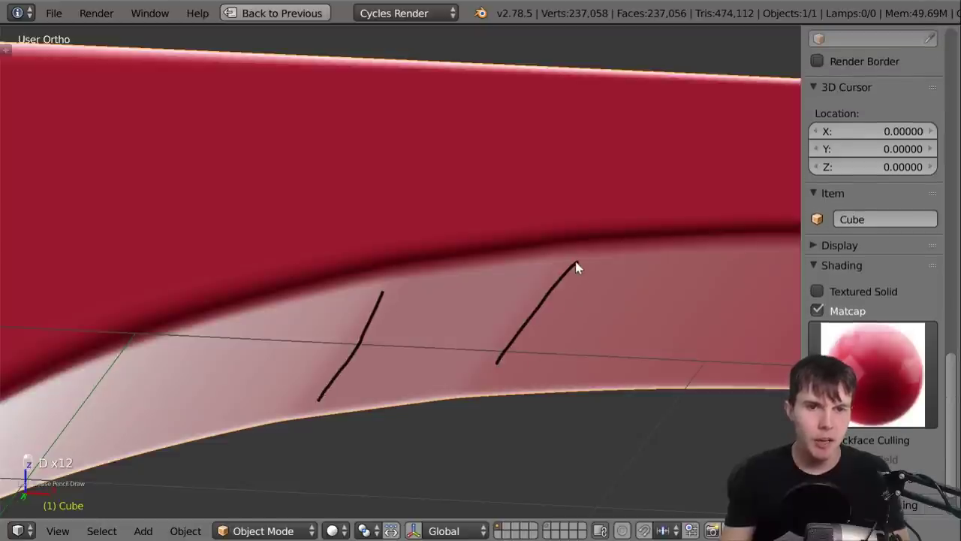
{"action": "right_click_drag", "start_coordinate": [581, 257], "coordinate": [560, 281]}
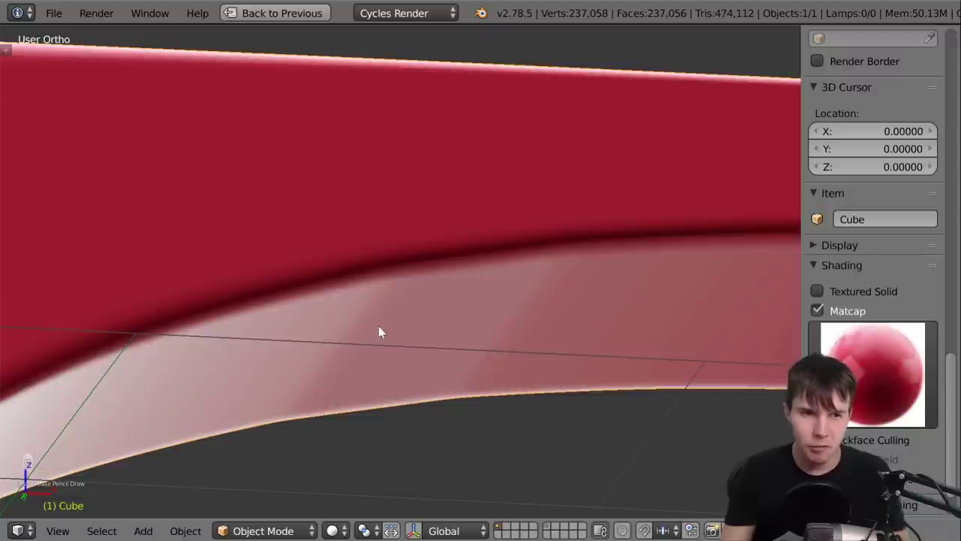
{"action": "key", "text": "Escape"}
Check the heel in the smoothed model and the edit mesh, and turn off Matcap shading
{"action": "scroll", "coordinate": [495, 324], "scroll_direction": "down", "scroll_amount": 9}
{"action": "key", "text": "Tab"}
{"action": "middle_click_drag", "start_coordinate": [480, 262], "coordinate": [427, 329]}
{"action": "key", "text": "Tab"}
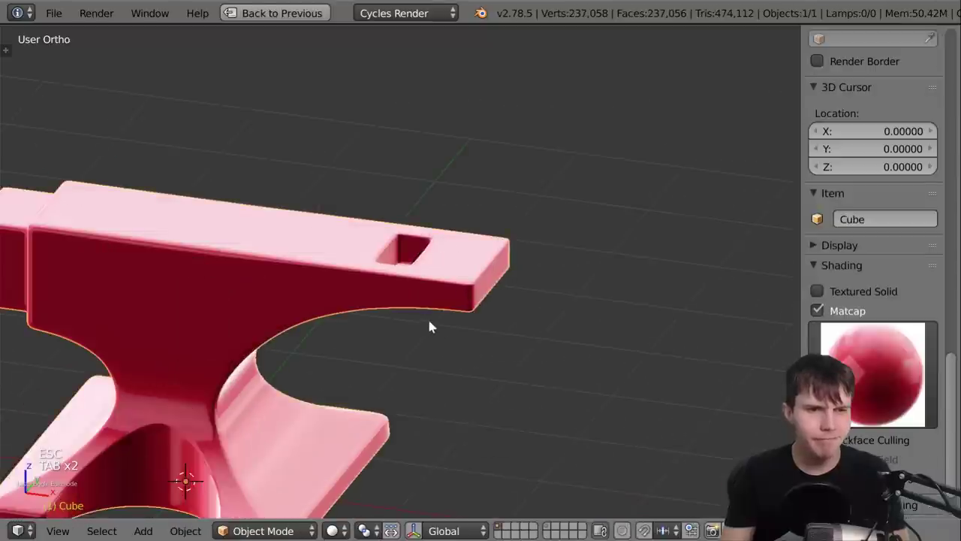
{"action": "left_click", "coordinate": [849, 310]}
{"action": "left_click", "coordinate": [849, 310]}
{"action": "left_click", "coordinate": [850, 312]}
{"action": "scroll", "coordinate": [629, 295], "scroll_direction": "up", "scroll_amount": 6}
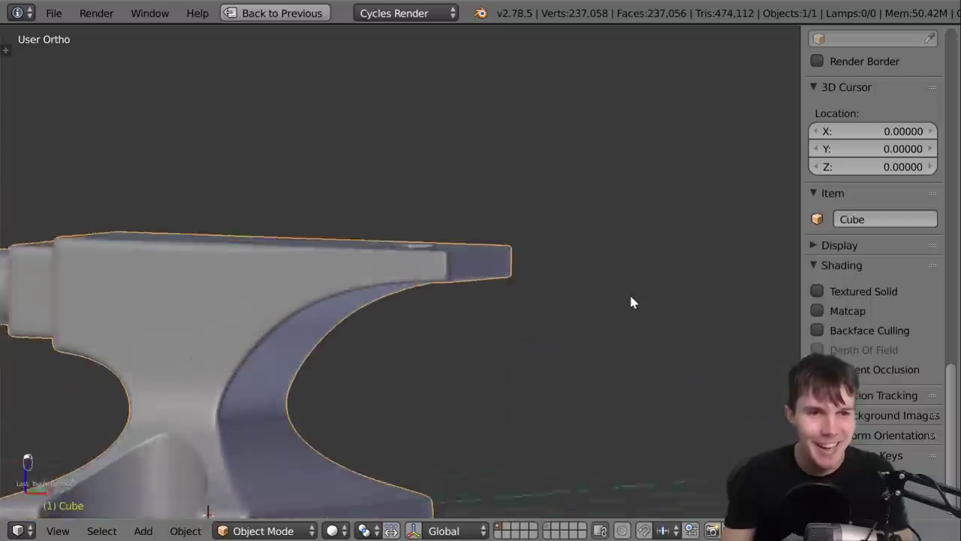
Select the edge line running from beside the hole's inner corner down the heel's side and underside, and slide it toward the hole's middle
{"action": "key", "text": "Tab"}
{"action": "middle_click_drag", "start_coordinate": [422, 276], "coordinate": [375, 180]}
{"action": "right_click", "coordinate": [372, 273]}
{"action": "right_click", "coordinate": [373, 183], "text": "shift"}
{"action": "right_click", "coordinate": [374, 199], "text": "shift"}
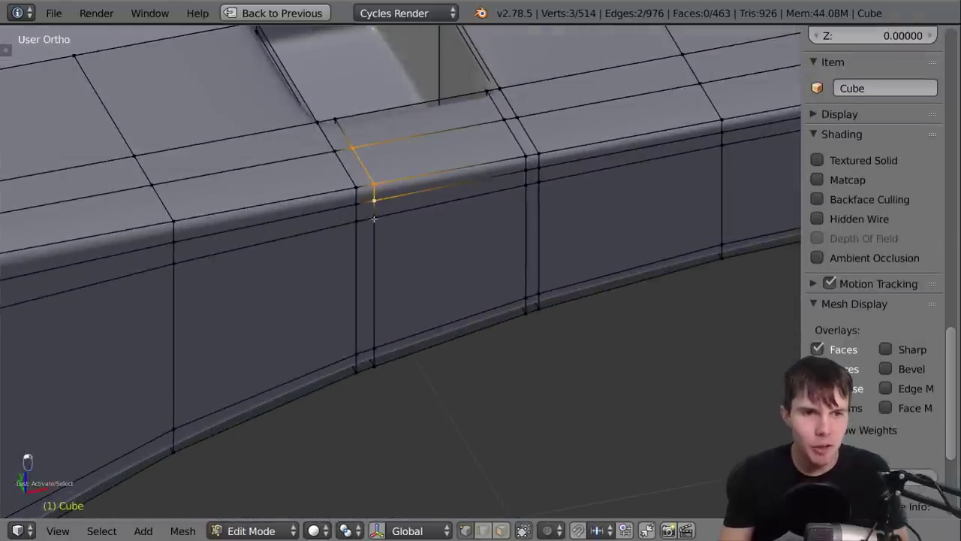
{"action": "right_click", "coordinate": [374, 348], "text": "shift"}
{"action": "right_click", "coordinate": [374, 366], "text": "shift"}
{"action": "middle_click_drag", "start_coordinate": [375, 367], "coordinate": [359, 253]}
{"action": "right_click", "coordinate": [326, 214], "text": "shift"}
{"action": "right_click", "coordinate": [322, 246], "text": "shift"}
{"action": "right_click", "coordinate": [309, 348], "text": "shift"}
{"action": "middle_click_drag", "start_coordinate": [310, 349], "coordinate": [354, 258]}
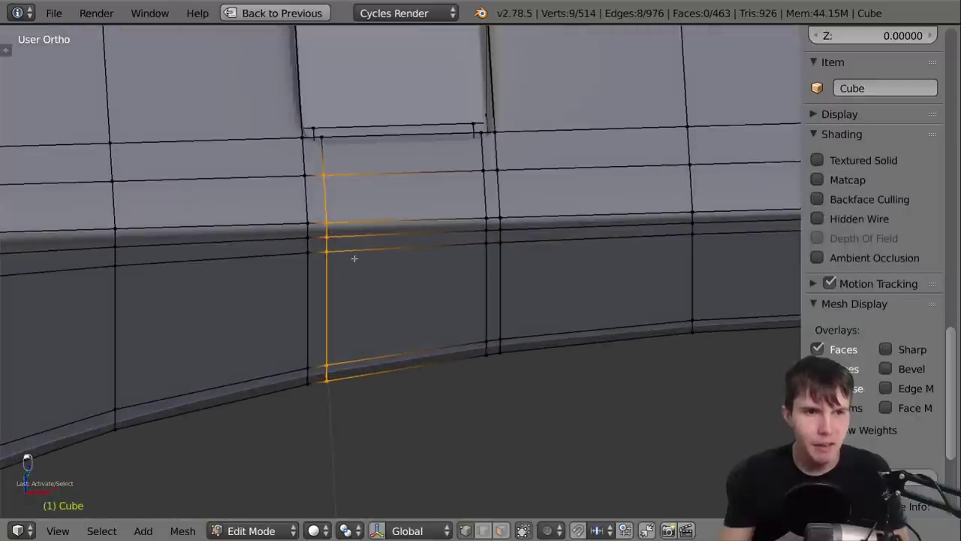
{"action": "key", "text": "g"}
{"action": "key", "text": "g"}
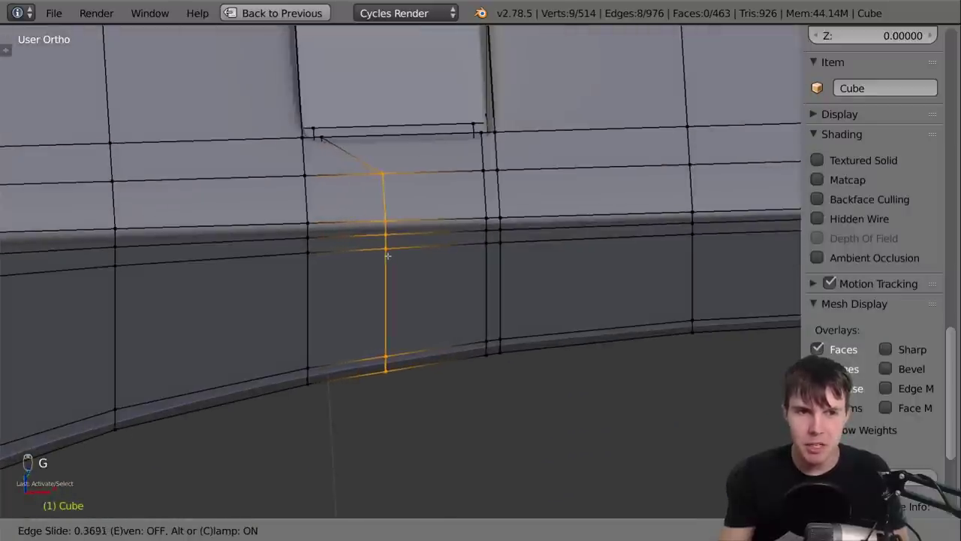
{"action": "left_click", "coordinate": [379, 257]}
{"action": "middle_click_drag", "start_coordinate": [380, 257], "coordinate": [423, 221]}
{"action": "key", "text": "Tab"}
{"action": "key", "text": "Tab"}
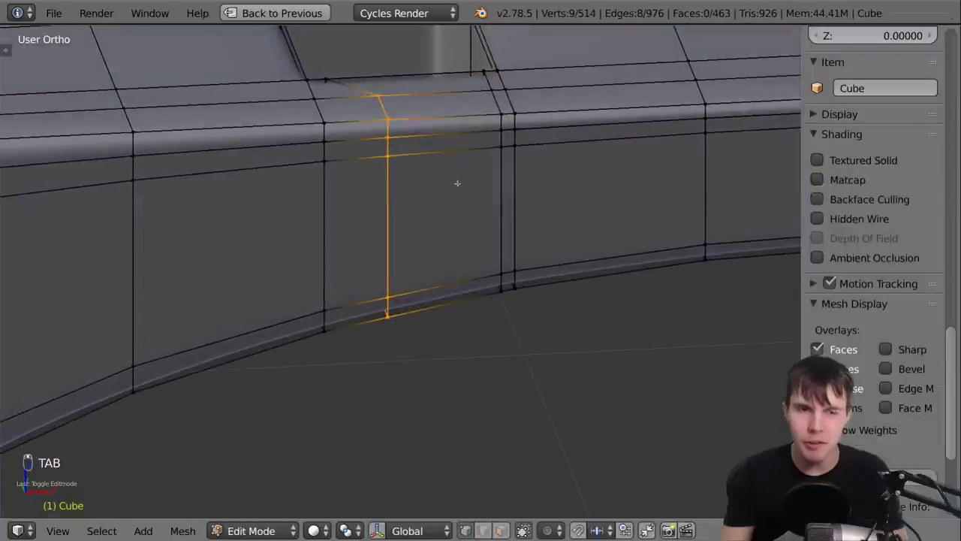
Select the matching edge line near the hole's heel-end corner, down the side and underside, and slide it inward to even the spacing
{"action": "right_click", "coordinate": [492, 90]}
{"action": "right_click", "coordinate": [501, 114], "text": "shift"}
{"action": "right_click", "coordinate": [500, 118], "text": "shift"}
{"action": "right_click", "coordinate": [500, 116], "text": "shift"}
{"action": "right_click", "coordinate": [500, 130], "text": "shift"}
{"action": "right_click", "coordinate": [501, 148], "text": "shift"}
{"action": "middle_click_drag", "start_coordinate": [501, 305], "coordinate": [495, 211]}
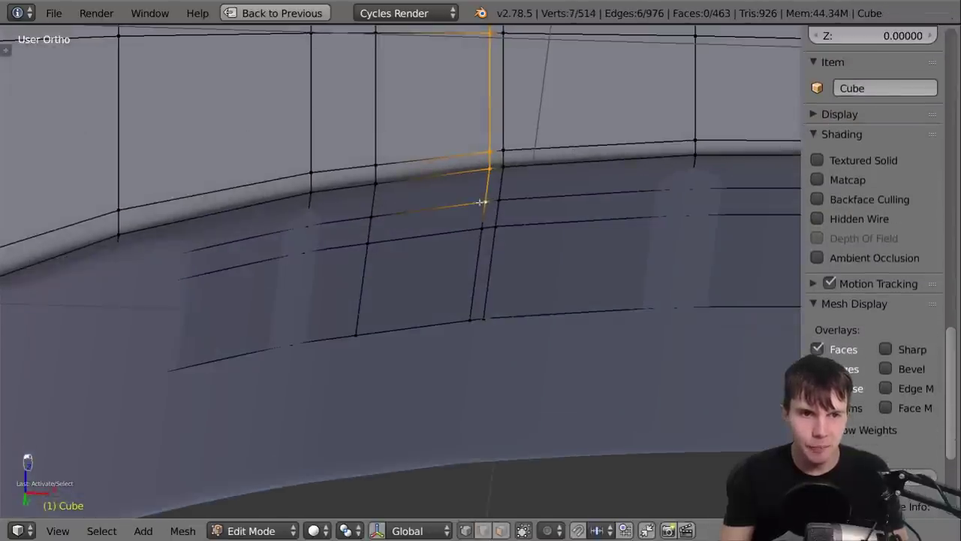
{"action": "right_click", "coordinate": [452, 313], "text": "shift"}
{"action": "middle_click_drag", "start_coordinate": [452, 314], "coordinate": [441, 192]}
{"action": "key", "text": "g"}
{"action": "key", "text": "g"}
{"action": "left_click", "coordinate": [449, 205]}
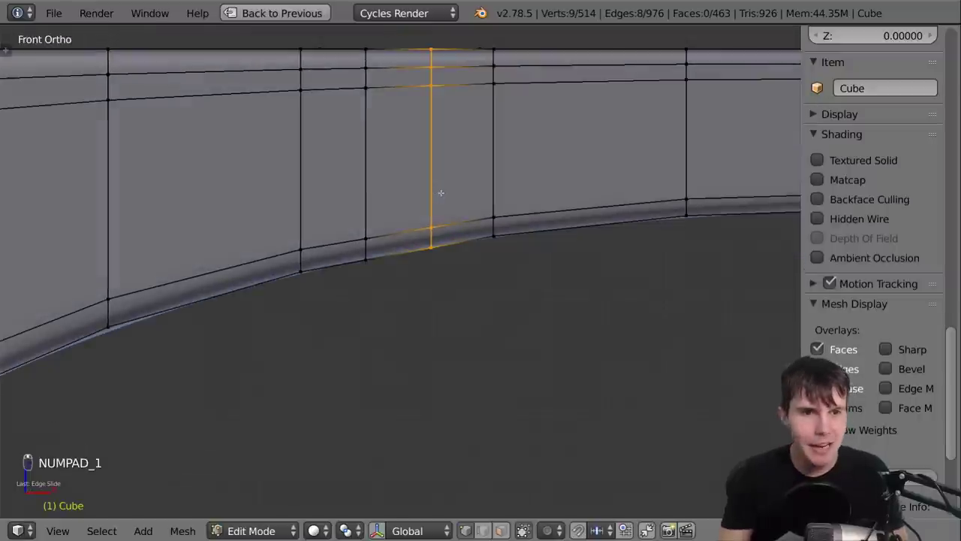
In the front wireframe view, select the bottom vertices of both slid edge lines and raise them slightly to follow the heel's curve
{"action": "key", "text": "z"}
{"action": "key", "text": "a"}
{"action": "key", "text": "b"}
{"action": "left_click_drag", "start_coordinate": [343, 215], "coordinate": [420, 273]}
{"action": "key", "text": "b"}
{"action": "left_click_drag", "start_coordinate": [416, 212], "coordinate": [440, 272]}
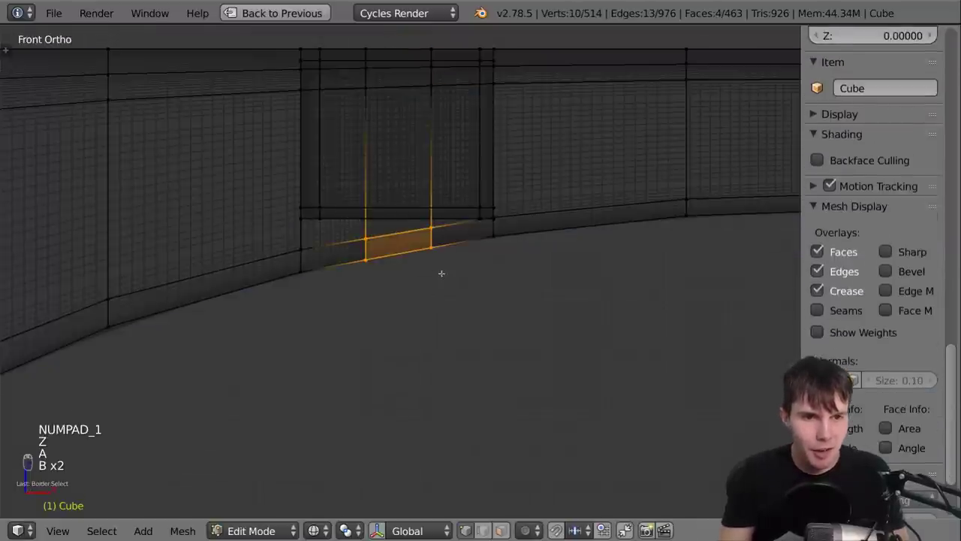
{"action": "key", "text": "g"}
{"action": "key", "text": "z"}
{"action": "left_click", "coordinate": [441, 266]}
{"action": "key", "text": "Tab"}
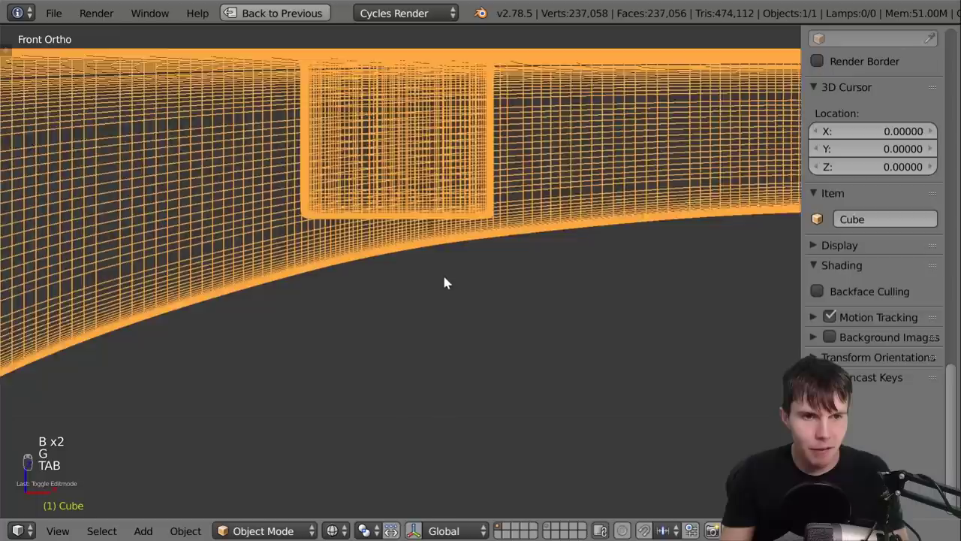
{"action": "key", "text": "z"}
Select the vertices leading from the hole's corner to the heel's side edge and compare them with the smoothed surface
{"action": "mouse_move", "coordinate": [442, 274]}
{"action": "middle_mouse_down"}
{"action": "mouse_move", "coordinate": [441, 243]}
{"action": "mouse_move", "coordinate": [388, 251]}
{"action": "mouse_move", "coordinate": [433, 272]}
{"action": "mouse_move", "coordinate": [403, 277]}
{"action": "mouse_move", "coordinate": [420, 293]}
{"action": "mouse_move", "coordinate": [480, 171]}
{"action": "middle_mouse_up"}
{"action": "key", "text": "Tab"}
{"action": "right_click", "coordinate": [479, 170]}
{"action": "right_click", "coordinate": [488, 219], "text": "shift"}
{"action": "right_click", "coordinate": [533, 253], "text": "shift"}
{"action": "middle_click_drag", "start_coordinate": [534, 253], "coordinate": [517, 247]}
{"action": "key", "text": "Tab"}
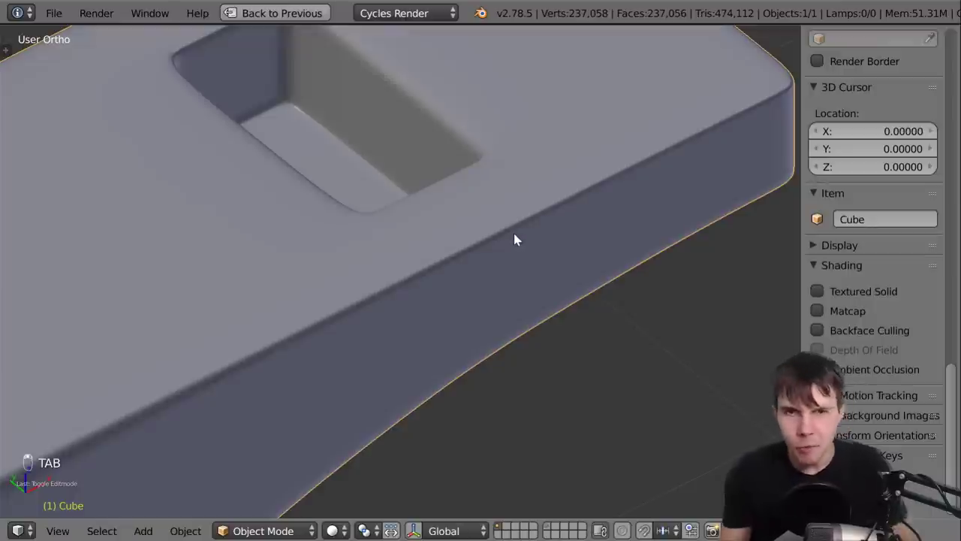
Examine the square hole's corners from several angles in the smoothed model and the edit mesh
{"action": "middle_click_drag", "start_coordinate": [465, 146], "coordinate": [454, 211]}
{"action": "scroll", "coordinate": [497, 161], "scroll_direction": "down", "scroll_amount": 2}
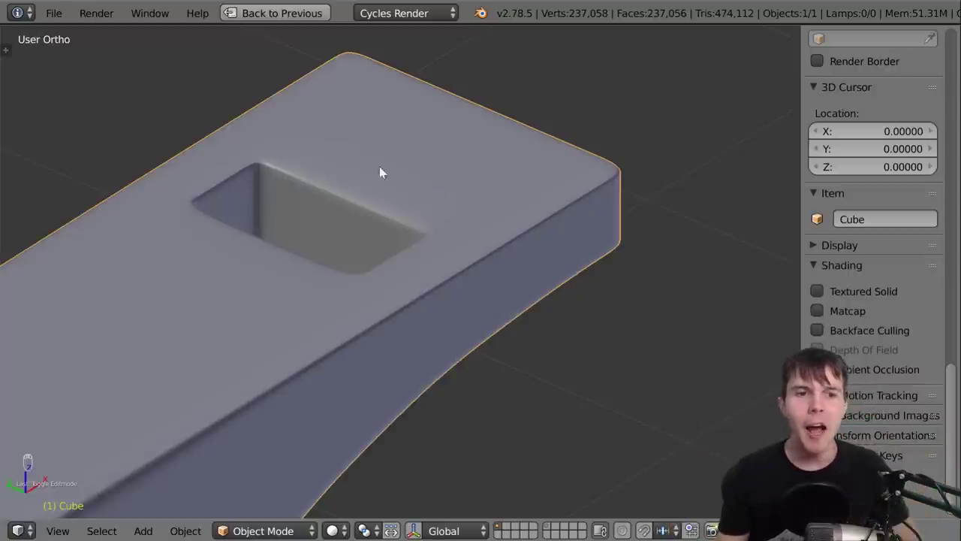
{"action": "scroll", "coordinate": [406, 231], "scroll_direction": "up", "scroll_amount": 6}
{"action": "key", "text": "Tab"}
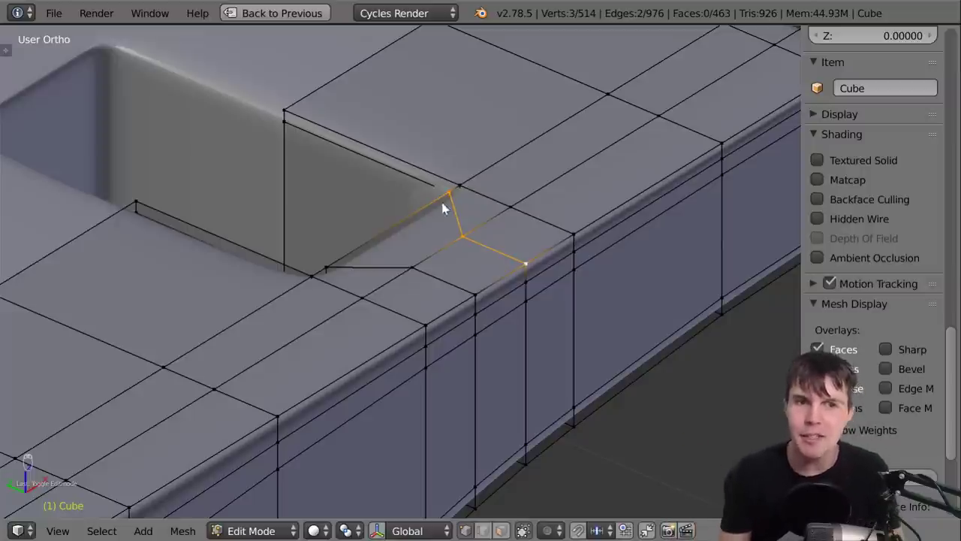
{"action": "key", "text": "Tab"}
{"action": "middle_click_drag", "start_coordinate": [442, 210], "coordinate": [547, 217]}
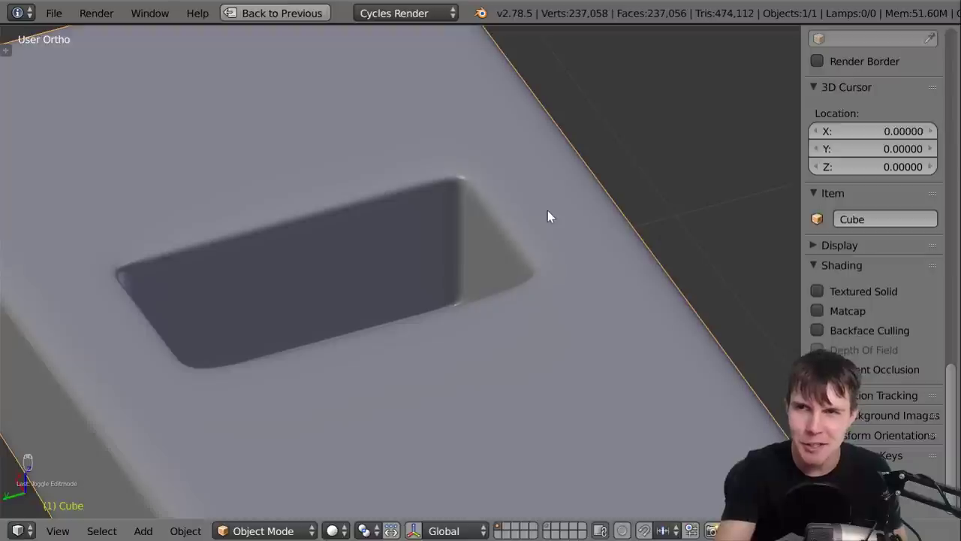
{"action": "middle_click_drag", "start_coordinate": [540, 354], "coordinate": [363, 327]}
{"action": "key", "text": "Tab"}
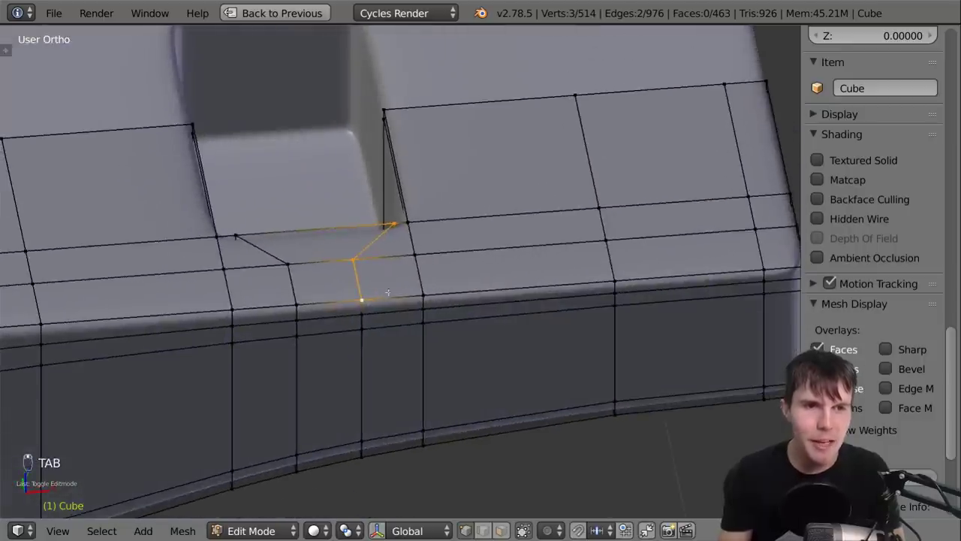
{"action": "middle_click_drag", "start_coordinate": [441, 240], "coordinate": [484, 299]}
{"action": "key", "text": "Tab"}
{"action": "scroll", "coordinate": [484, 299], "scroll_direction": "down", "scroll_amount": 4}
{"action": "middle_click_drag", "start_coordinate": [416, 347], "coordinate": [674, 238]}
Restore the multi-area layout with the reference photos and hide the 3D view's properties sidebar
{"action": "key", "text": "shift+space"}
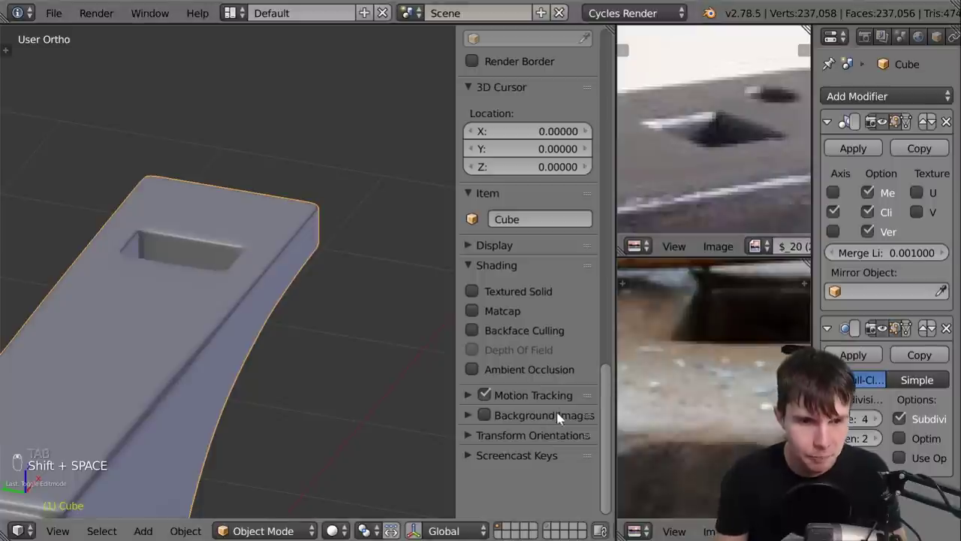
{"action": "key", "text": "n"}
{"action": "middle_click_drag", "start_coordinate": [551, 434], "coordinate": [424, 424]}
Select the narrow top face between the square hole and the heel's end, and try to place an edge loop across it
{"action": "key", "text": "Tab"}
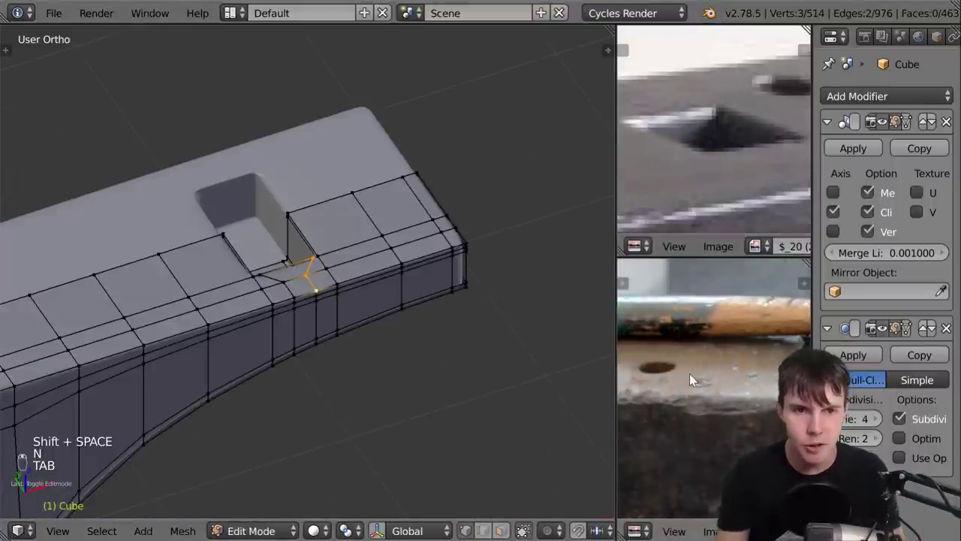
{"action": "middle_click_drag", "start_coordinate": [364, 312], "coordinate": [385, 250]}
{"action": "right_click", "coordinate": [385, 251]}
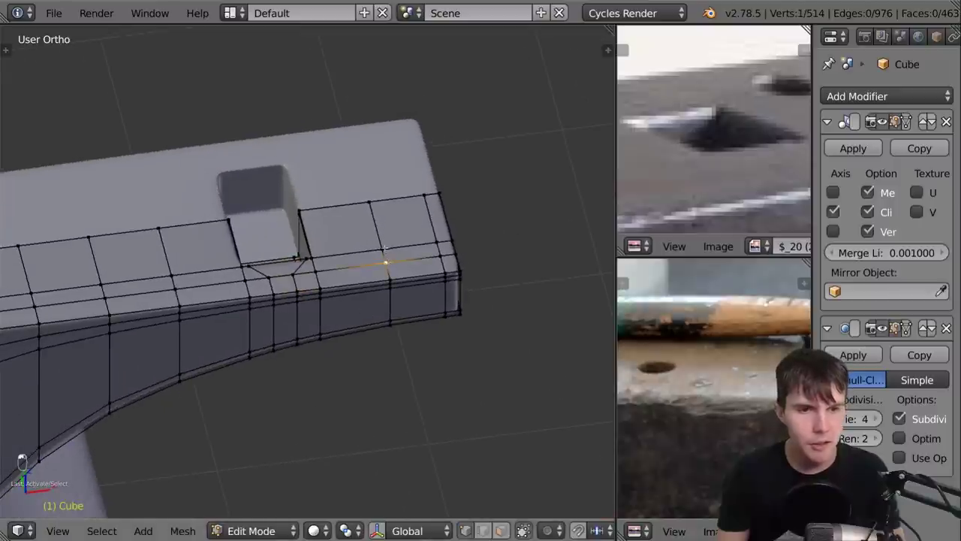
{"action": "scroll", "coordinate": [369, 280], "scroll_direction": "up", "scroll_amount": 2}
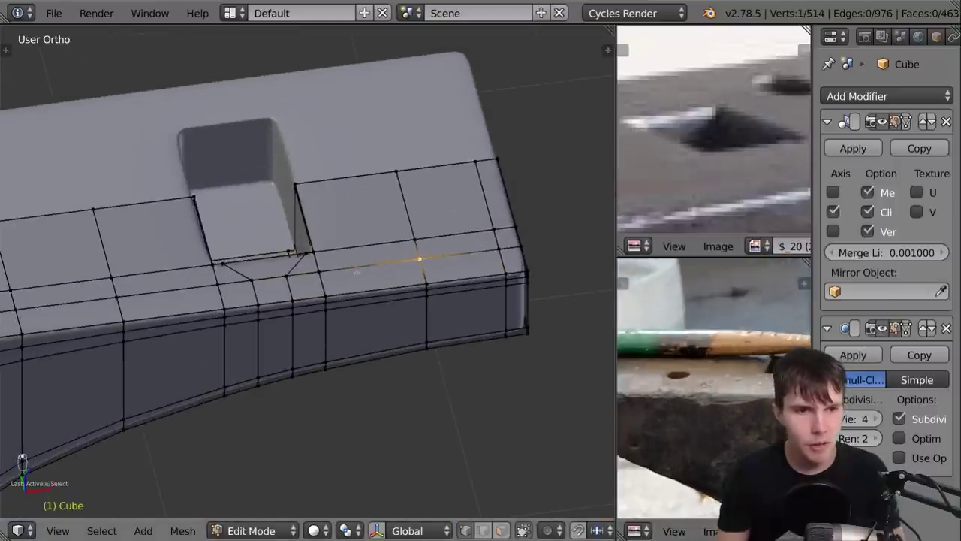
{"action": "right_click", "coordinate": [419, 259], "text": "shift"}
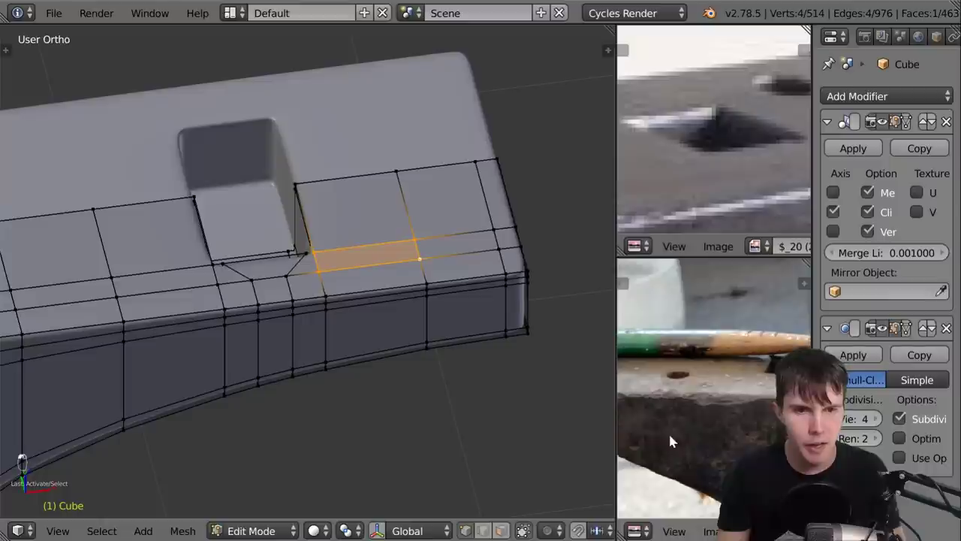
{"action": "key", "text": "ctrl+r"}
{"action": "right_click", "coordinate": [367, 289]}
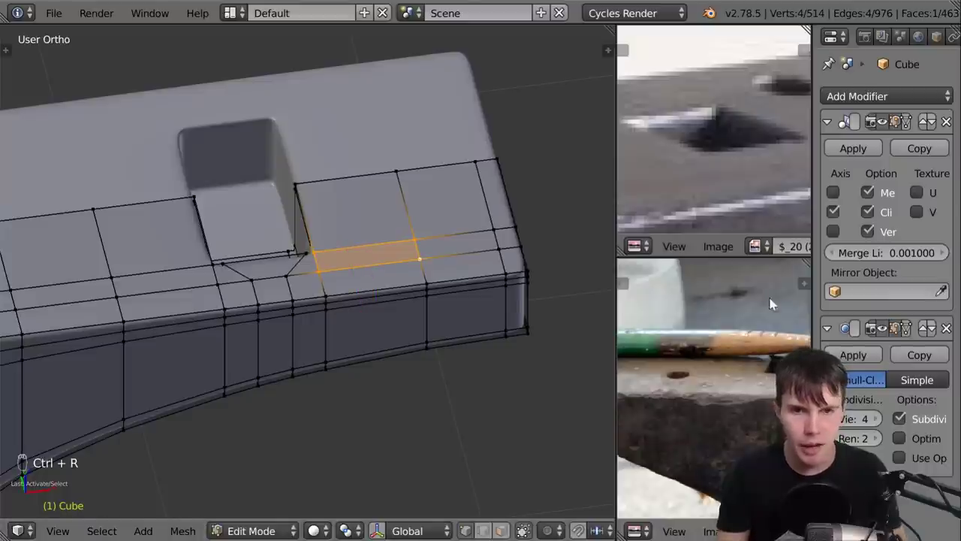
Widen the properties editor so that the modifier settings are fully readable
{"action": "key", "text": "Tab"}
{"action": "scroll", "coordinate": [431, 346], "scroll_direction": "down", "scroll_amount": 2}
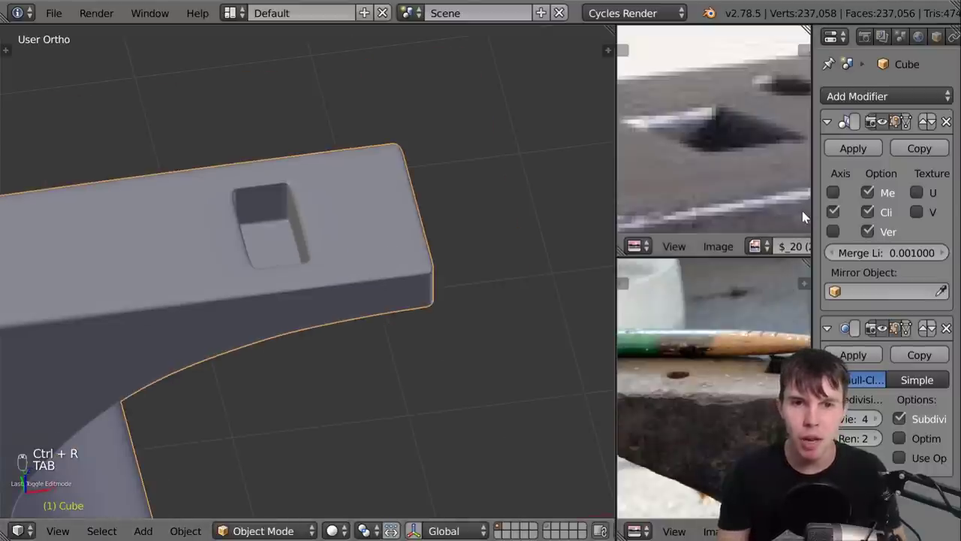
{"action": "left_click_drag", "start_coordinate": [816, 210], "coordinate": [719, 209]}
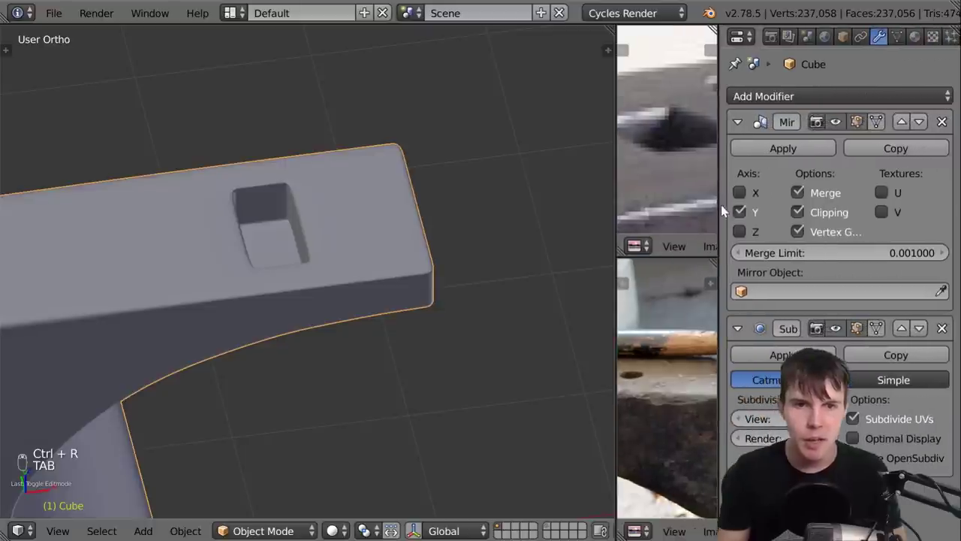
Try extruding the selected top face down into the heel and check the mirrored pits in the smoothed model
{"action": "key", "text": "Tab"}
{"action": "scroll", "coordinate": [314, 225], "scroll_direction": "up", "scroll_amount": 5}
{"action": "key", "text": "e"}
{"action": "left_click", "coordinate": [457, 368]}
{"action": "key", "text": "Tab"}
{"action": "scroll", "coordinate": [307, 178], "scroll_direction": "down", "scroll_amount": 5}
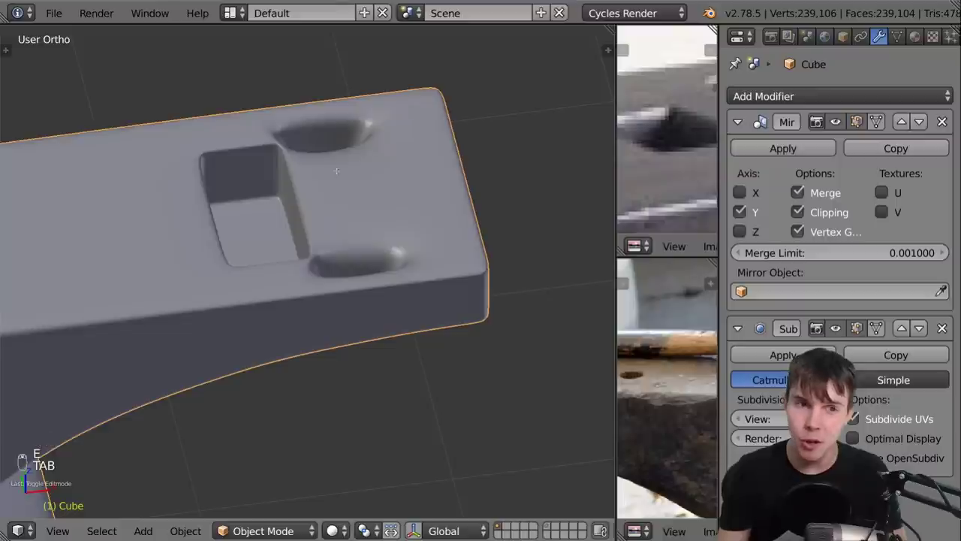
Undo the face extrusion and clear the selection
{"action": "key", "text": "Tab"}
{"action": "key", "text": "ctrl+z"}
{"action": "key", "text": "ctrl+z"}
{"action": "key", "text": "ctrl+z"}
{"action": "key", "text": "a"}
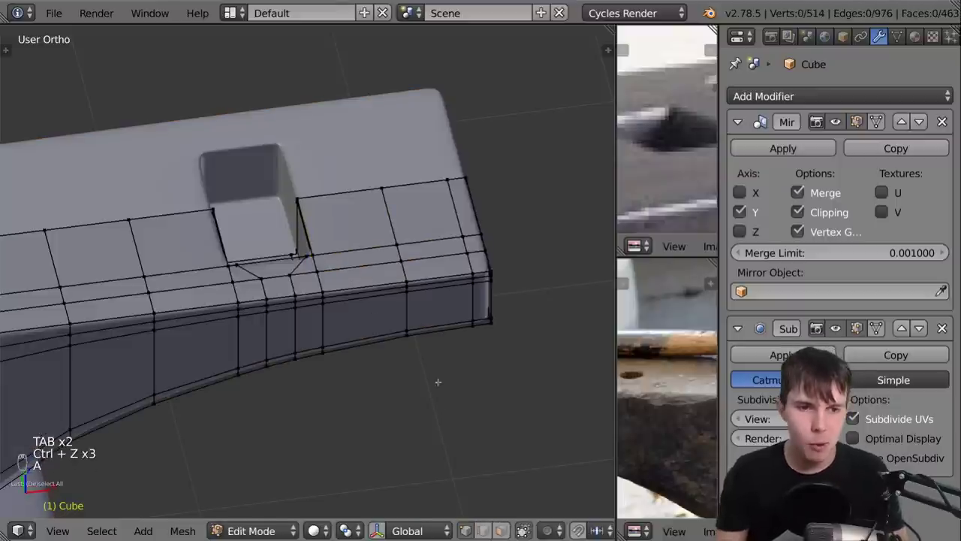
Duplicate the anvil in place and move the copy to the last layer as a backup
{"action": "key", "text": "Tab"}
{"action": "scroll", "coordinate": [441, 354], "scroll_direction": "down", "scroll_amount": 5}
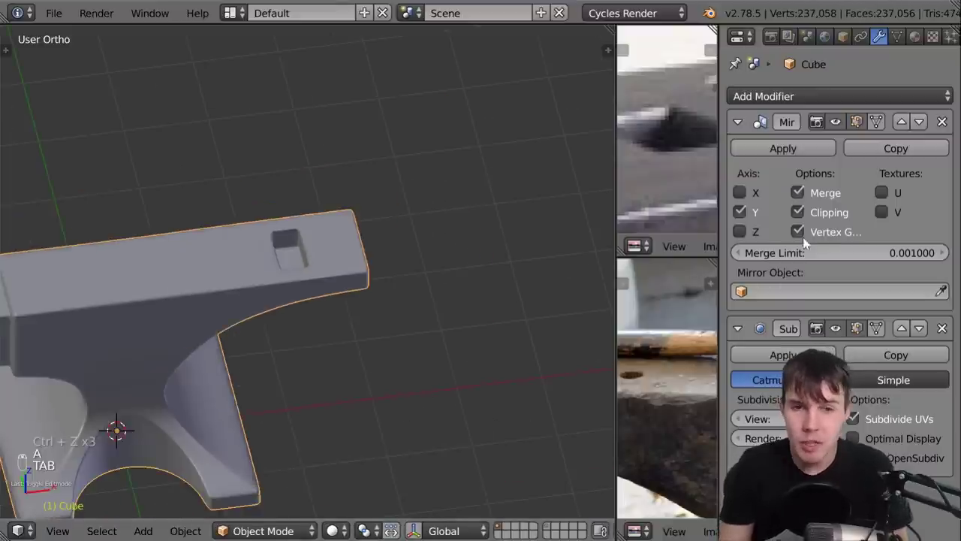
{"action": "key", "text": "shift+d"}
{"action": "right_click", "coordinate": [511, 218]}
{"action": "key", "text": "m"}
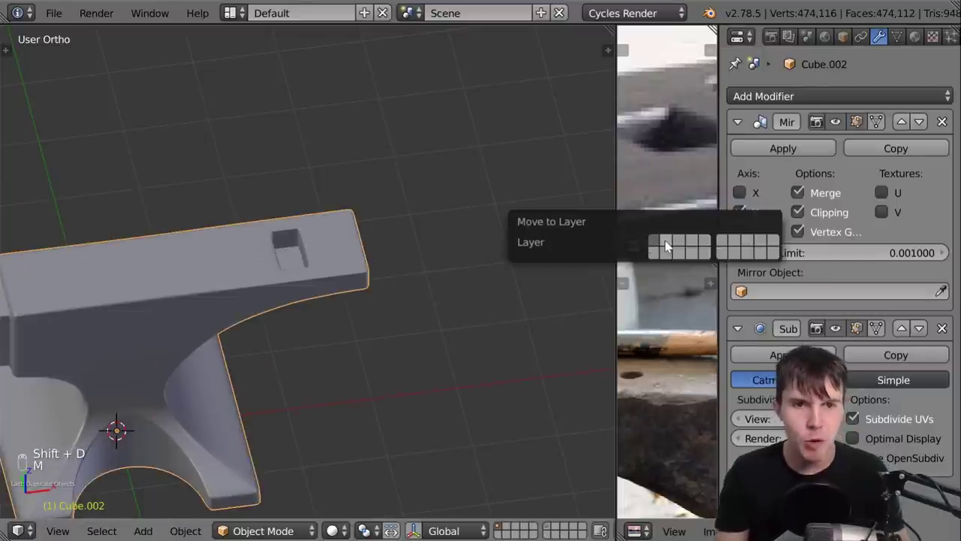
{"action": "left_click", "coordinate": [770, 254]}
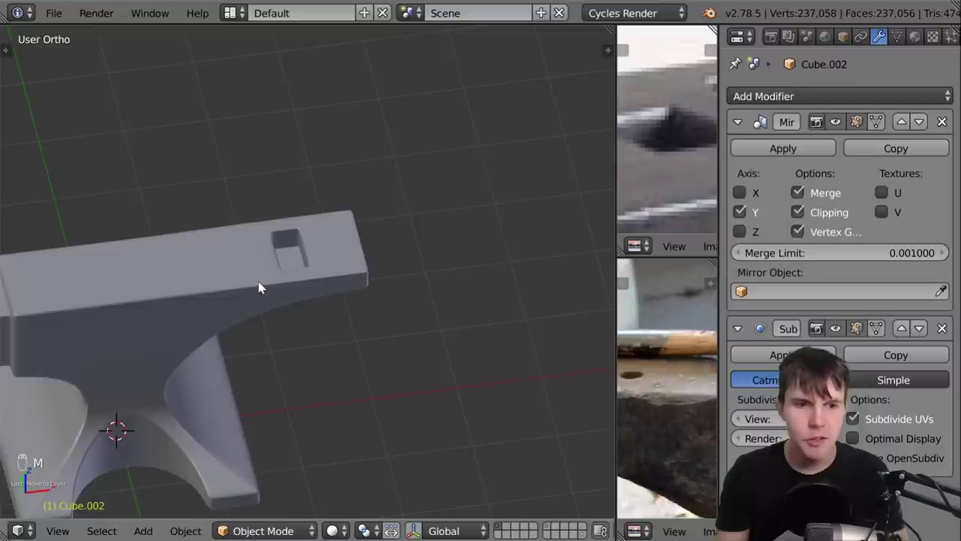
Apply the Mirror modifier on the original anvil and open its full mesh for editing
{"action": "right_click", "coordinate": [369, 278]}
{"action": "scroll", "coordinate": [457, 239], "scroll_direction": "up", "scroll_amount": 2}
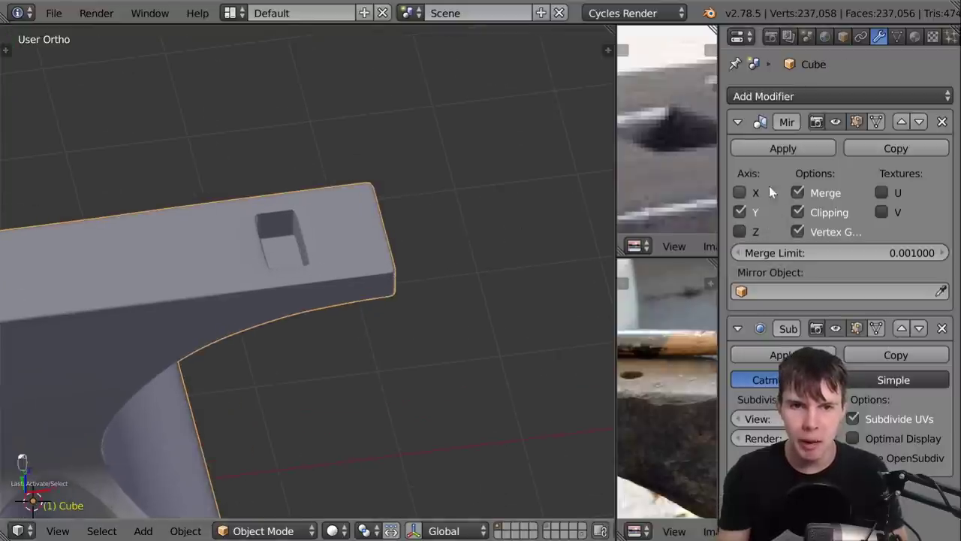
{"action": "left_click", "coordinate": [789, 148]}
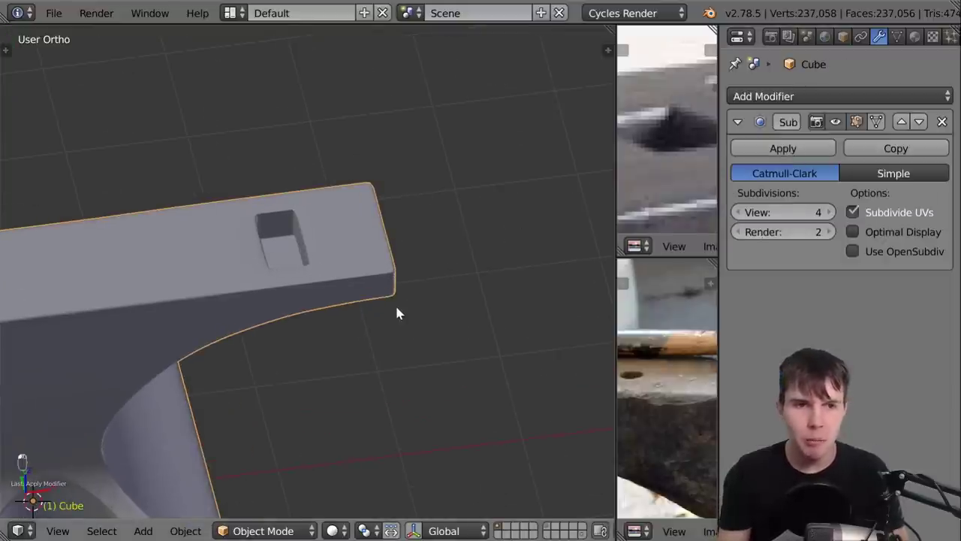
{"action": "key", "text": "Tab"}
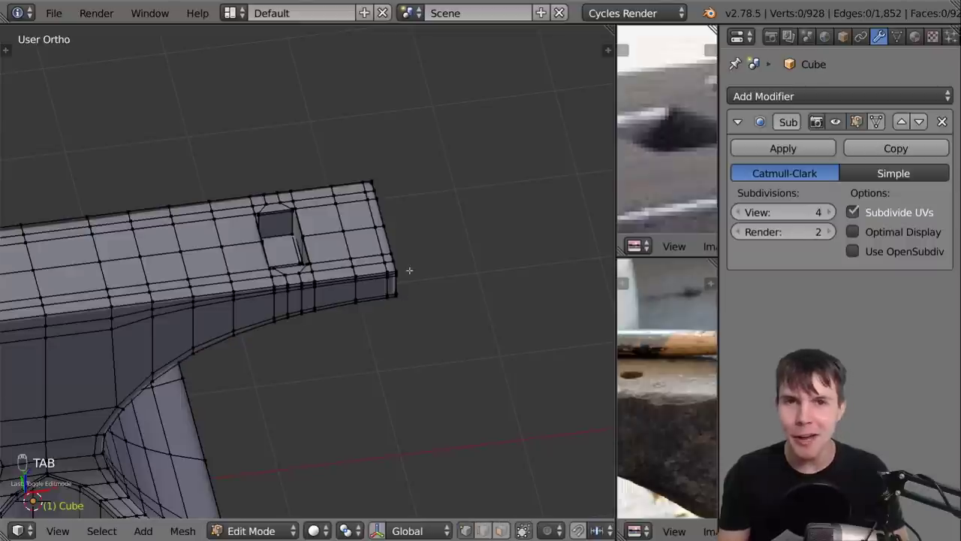
Select the narrow top face beside one corner of the square hole and inspect the smoothed heel in a maximized view
{"action": "key", "text": "shift+space"}
{"action": "middle_click_drag", "start_coordinate": [409, 270], "coordinate": [468, 203]}
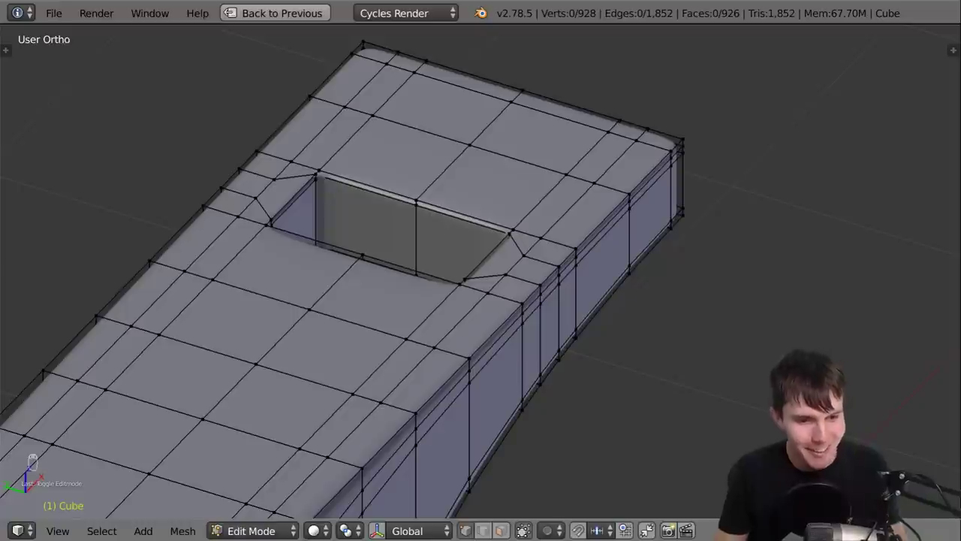
{"action": "middle_click_drag", "start_coordinate": [596, 180], "coordinate": [545, 216]}
{"action": "right_click", "coordinate": [500, 240]}
{"action": "right_click", "coordinate": [516, 262], "text": "shift"}
{"action": "right_click", "coordinate": [621, 202], "text": "shift"}
{"action": "right_click", "coordinate": [636, 223], "text": "shift"}
{"action": "scroll", "coordinate": [624, 263], "scroll_direction": "down", "scroll_amount": 1}
{"action": "middle_click_drag", "start_coordinate": [623, 271], "coordinate": [654, 229]}
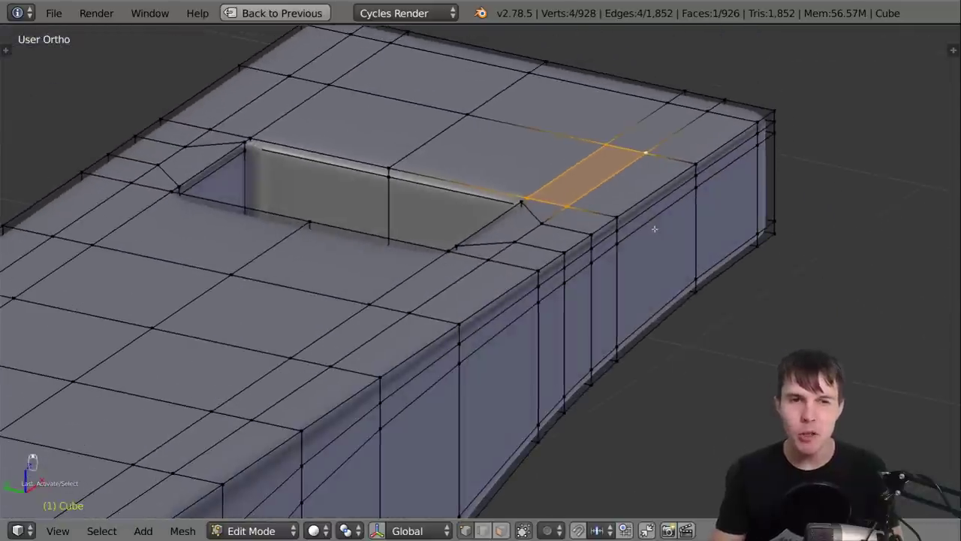
{"action": "key", "text": "Tab"}
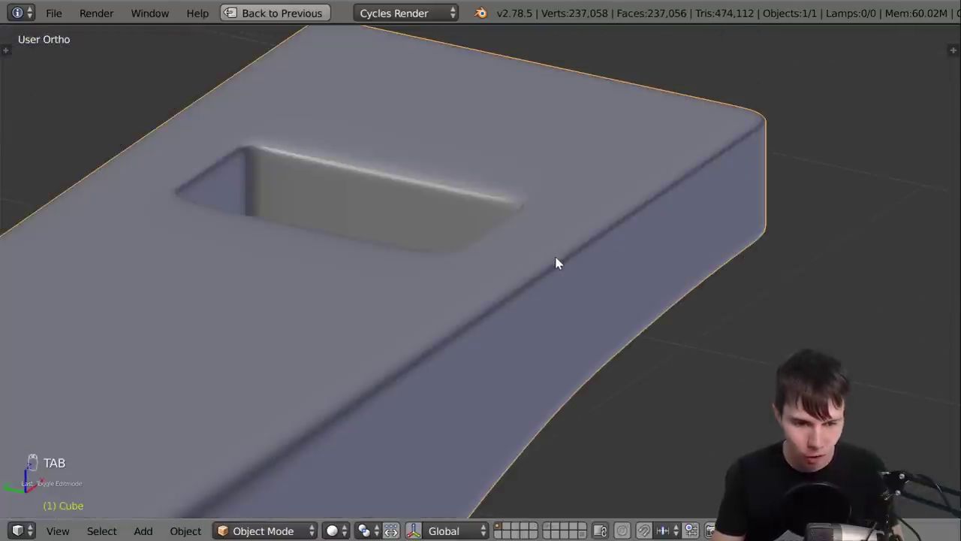
{"action": "key", "text": "shift+space"}
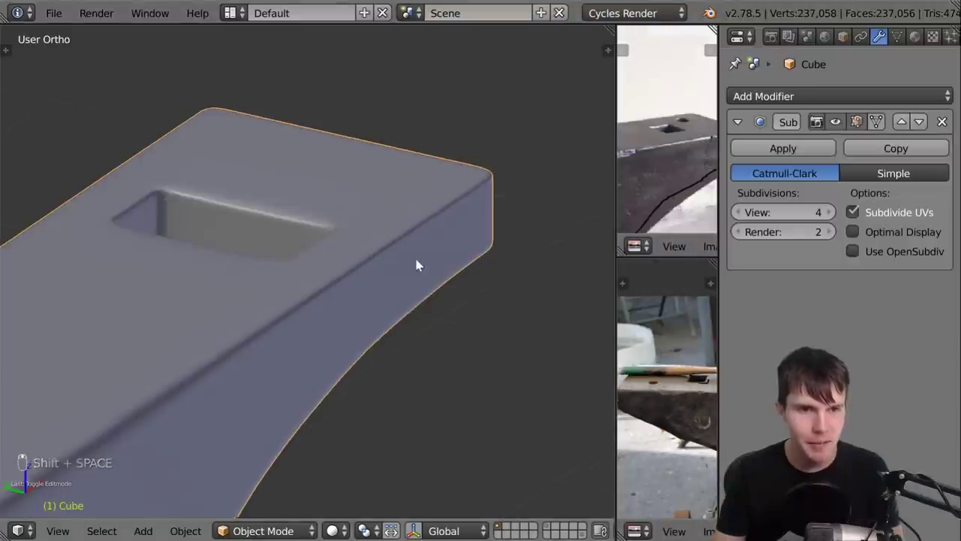
Try extruding the narrow top face beside the square hole's opposite corner down into the heel and check the smoothed shape
{"action": "key", "text": "Tab"}
{"action": "middle_click_drag", "start_coordinate": [345, 236], "coordinate": [380, 204]}
{"action": "middle_click_drag", "start_coordinate": [203, 236], "coordinate": [278, 311]}
{"action": "right_click", "coordinate": [276, 314]}
{"action": "right_click", "coordinate": [237, 298]}
{"action": "right_click", "coordinate": [256, 304], "text": "shift"}
{"action": "right_click", "coordinate": [307, 219]}
{"action": "right_click", "coordinate": [343, 232], "text": "shift"}
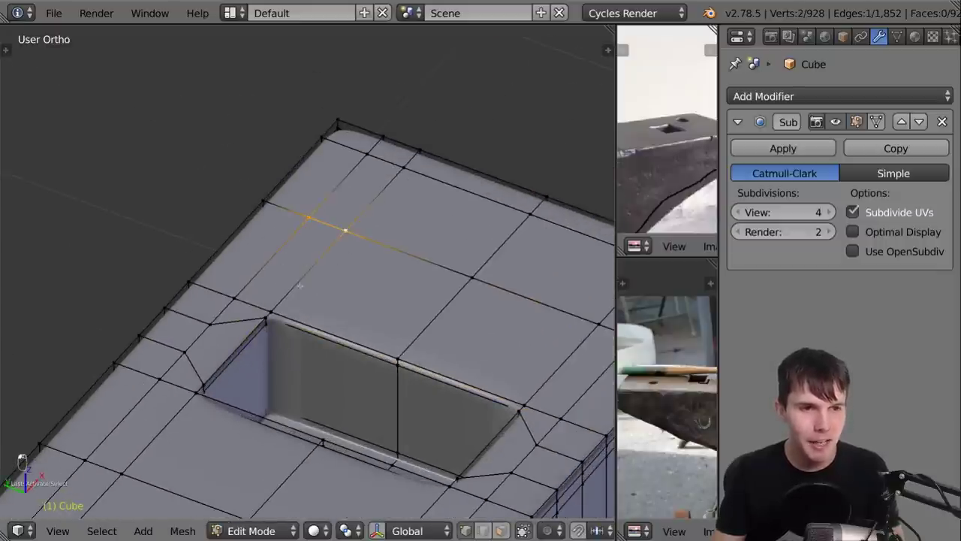
{"action": "right_click", "coordinate": [252, 304], "text": "shift"}
{"action": "middle_click_drag", "start_coordinate": [346, 378], "coordinate": [347, 345]}
{"action": "key", "text": "e"}
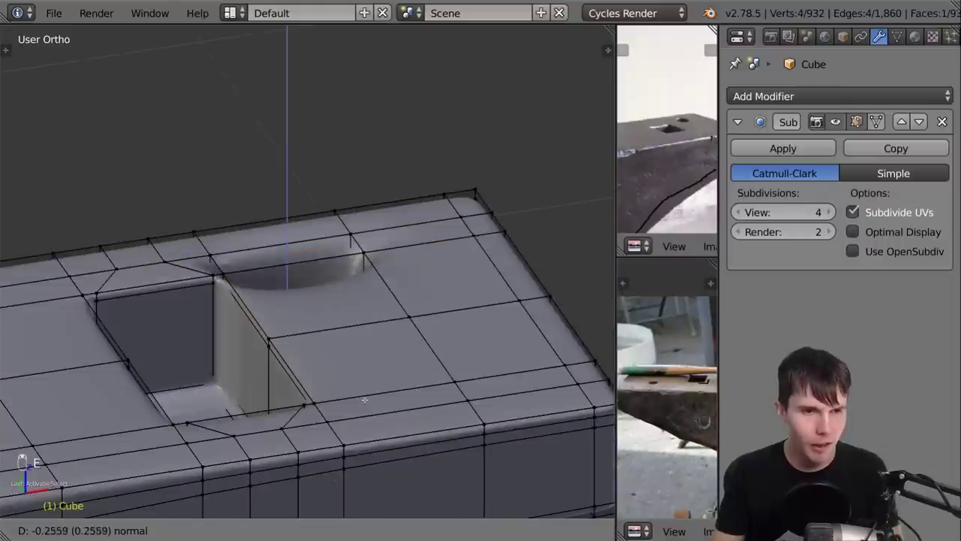
{"action": "left_click", "coordinate": [294, 324]}
{"action": "key", "text": "Tab"}
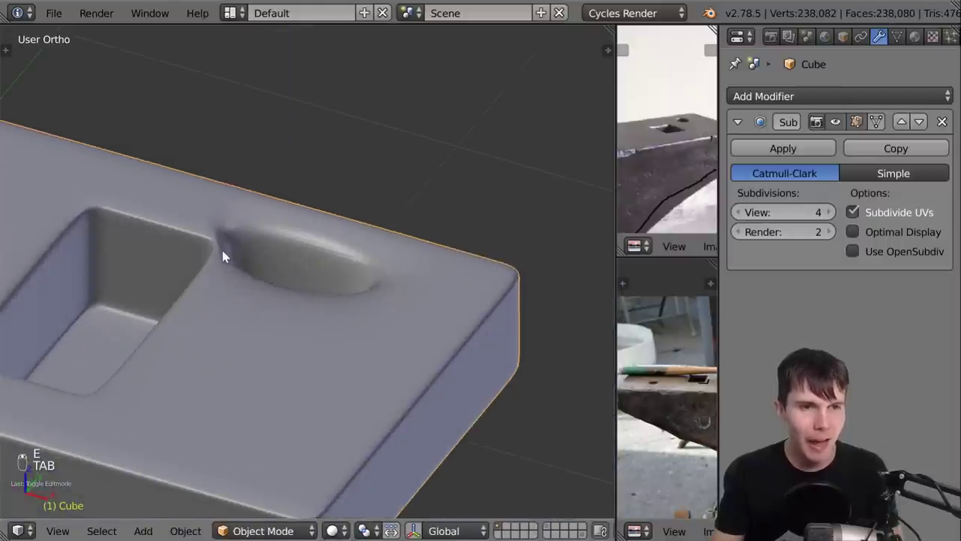
{"action": "middle_click_drag", "start_coordinate": [222, 256], "coordinate": [270, 288]}
Undo the trial extrusion of the narrow face beside the square hole
{"action": "key", "text": "Tab"}
{"action": "key", "text": "ctrl+z"}
{"action": "key", "text": "ctrl+z"}
{"action": "key", "text": "ctrl+z"}
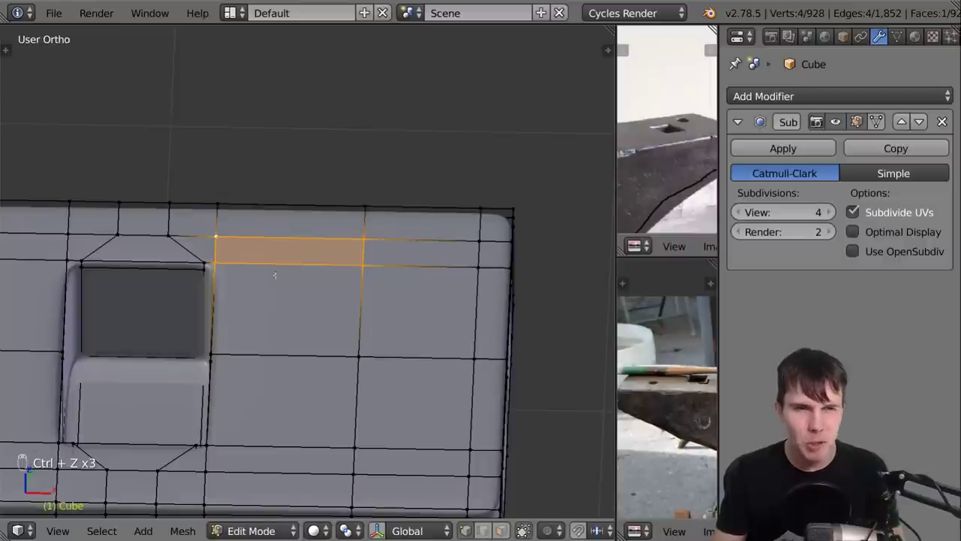
Add an edge loop across the heel between the square hole and the next loop toward the heel's end
{"action": "middle_click_drag", "start_coordinate": [255, 330], "coordinate": [275, 328]}
{"action": "key", "text": "ctrl+r"}
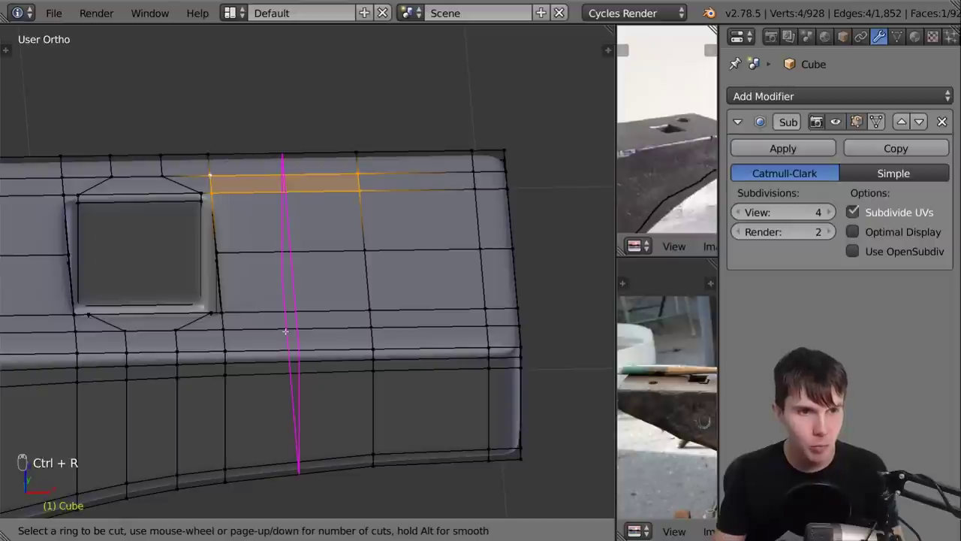
{"action": "left_click", "coordinate": [285, 331]}
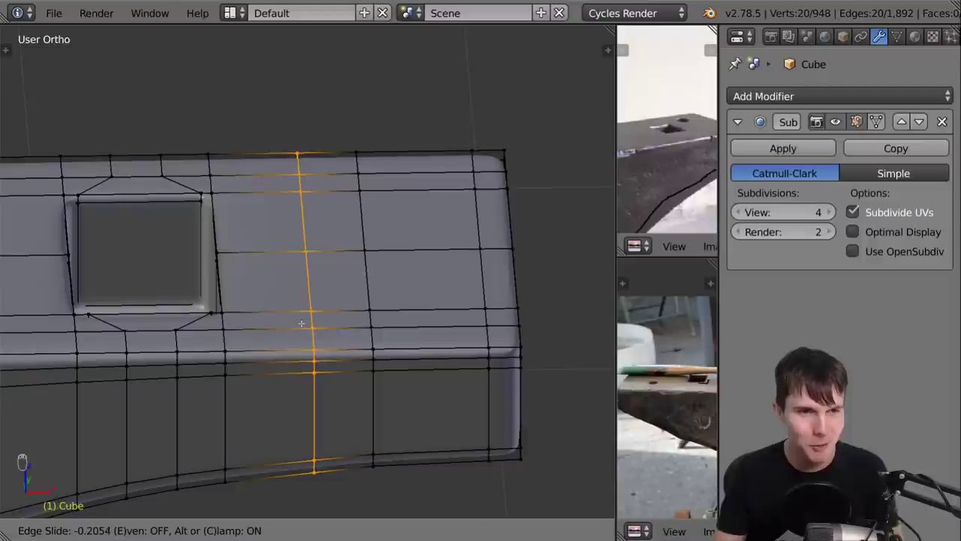
{"action": "left_click", "coordinate": [305, 318]}
Move the new edge loop along X so that it narrows the small face near the heel's long edge to a near-square
{"action": "middle_click_drag", "start_coordinate": [306, 319], "coordinate": [339, 191]}
{"action": "right_click", "coordinate": [254, 86]}
{"action": "right_click", "coordinate": [215, 146], "text": "shift"}
{"action": "right_click", "coordinate": [281, 168], "text": "shift"}
{"action": "right_click", "coordinate": [320, 108], "text": "shift"}
{"action": "middle_click_drag", "start_coordinate": [321, 113], "coordinate": [300, 191]}
{"action": "left_click", "coordinate": [325, 221], "text": "alt"}
{"action": "key", "text": "g"}
{"action": "key", "text": "x"}
{"action": "left_click", "coordinate": [320, 249]}
Select the four vertices of the small square face on the heel's top near its long edge
{"action": "right_click", "coordinate": [295, 169]}
{"action": "right_click", "coordinate": [263, 111], "text": "shift"}
{"action": "right_click", "coordinate": [330, 81], "text": "shift"}
{"action": "right_click", "coordinate": [369, 122], "text": "shift"}
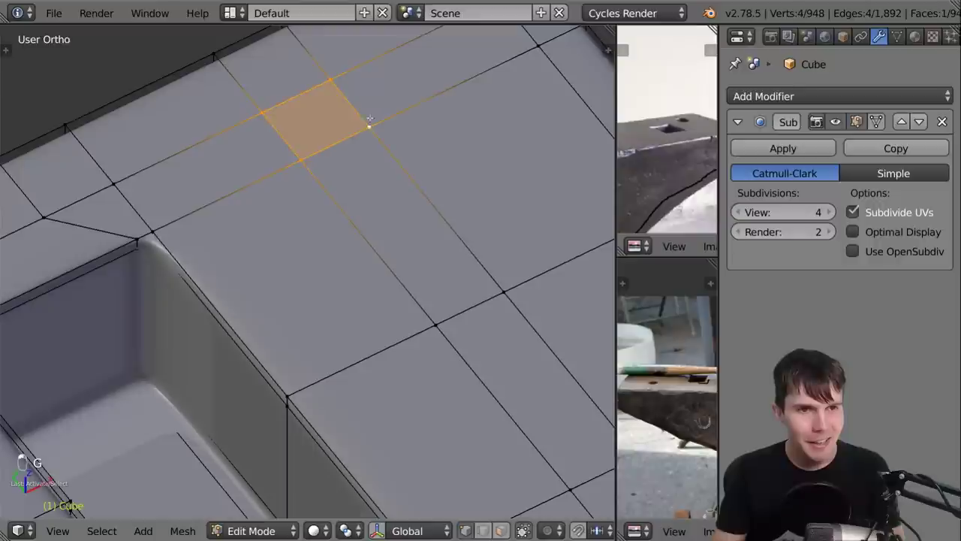
Examine the position and shape of the small round hole in both anvil reference photos
{"action": "scroll", "coordinate": [634, 370], "scroll_direction": "down", "scroll_amount": 3}
{"action": "scroll", "coordinate": [648, 387], "scroll_direction": "up", "scroll_amount": 7}
{"action": "middle_click_drag", "start_coordinate": [649, 389], "coordinate": [722, 407]}
{"action": "scroll", "coordinate": [632, 381], "scroll_direction": "up", "scroll_amount": 3}
{"action": "middle_click_drag", "start_coordinate": [670, 339], "coordinate": [655, 360]}
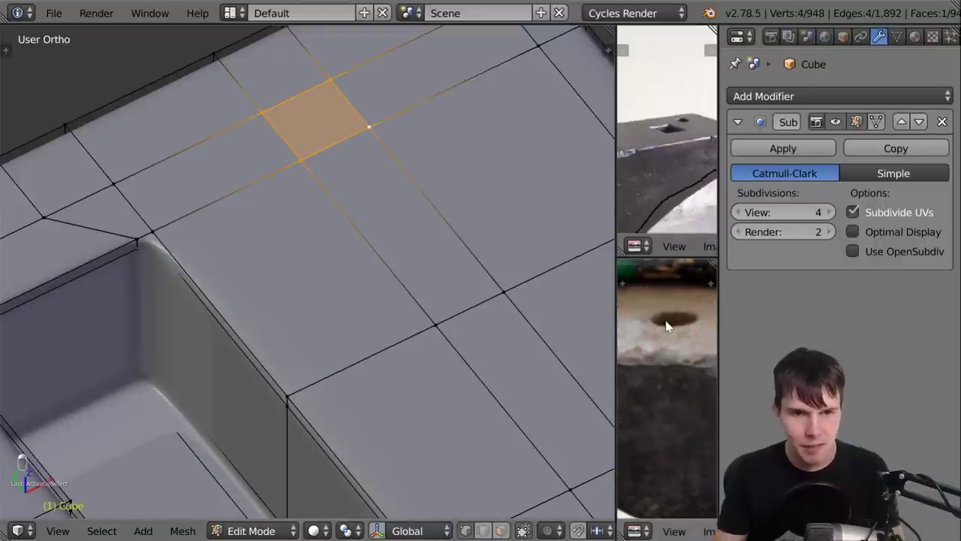
{"action": "scroll", "coordinate": [680, 164], "scroll_direction": "up", "scroll_amount": 2}
{"action": "middle_click_drag", "start_coordinate": [682, 145], "coordinate": [669, 156]}
{"action": "scroll", "coordinate": [668, 154], "scroll_direction": "up", "scroll_amount": 2}
{"action": "scroll", "coordinate": [670, 155], "scroll_direction": "down", "scroll_amount": 4}
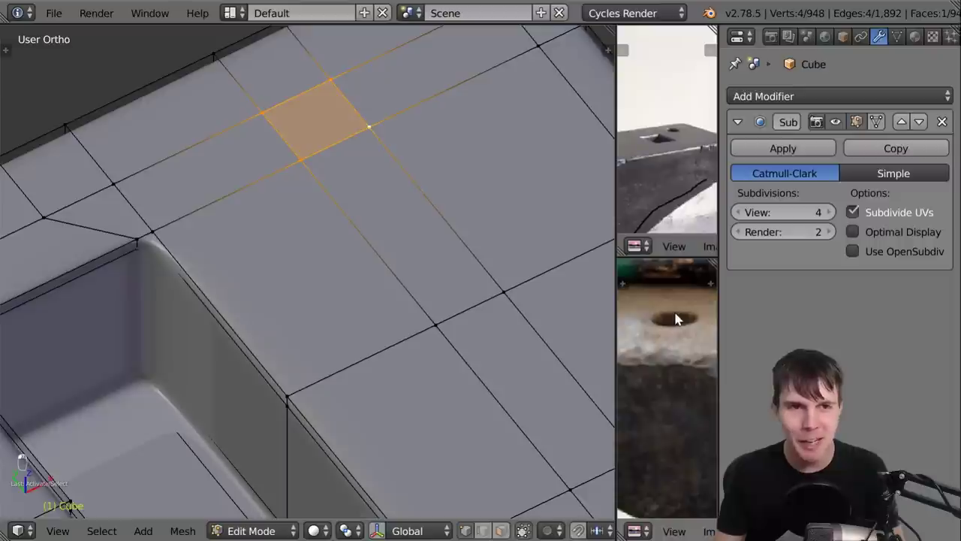
{"action": "scroll", "coordinate": [395, 318], "scroll_direction": "down", "scroll_amount": 1}
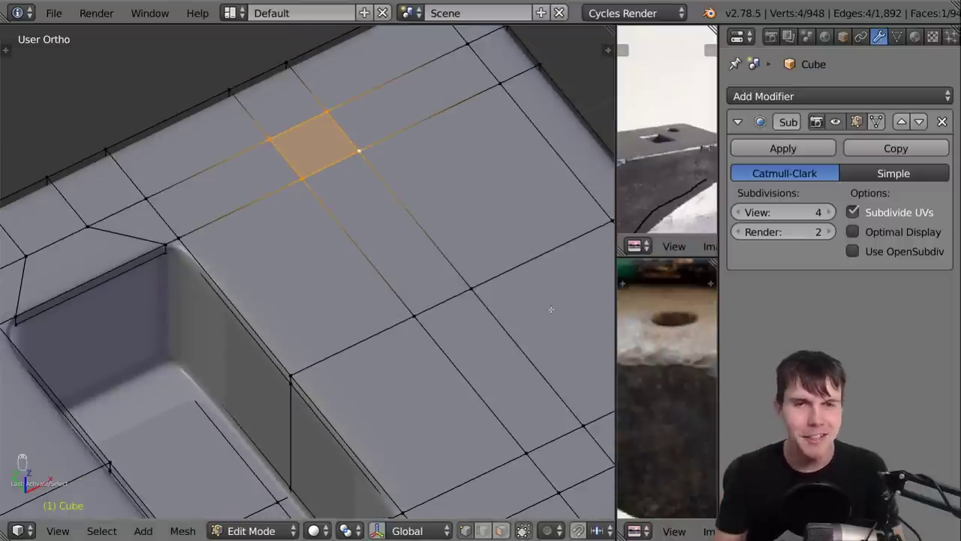
Extrude the selected square face down into the heel to form the round hole, and check it in wireframe and Object Mode
{"action": "middle_click_drag", "start_coordinate": [357, 213], "coordinate": [405, 250]}
{"action": "middle_click_drag", "start_coordinate": [293, 305], "coordinate": [369, 189]}
{"action": "key", "text": "e"}
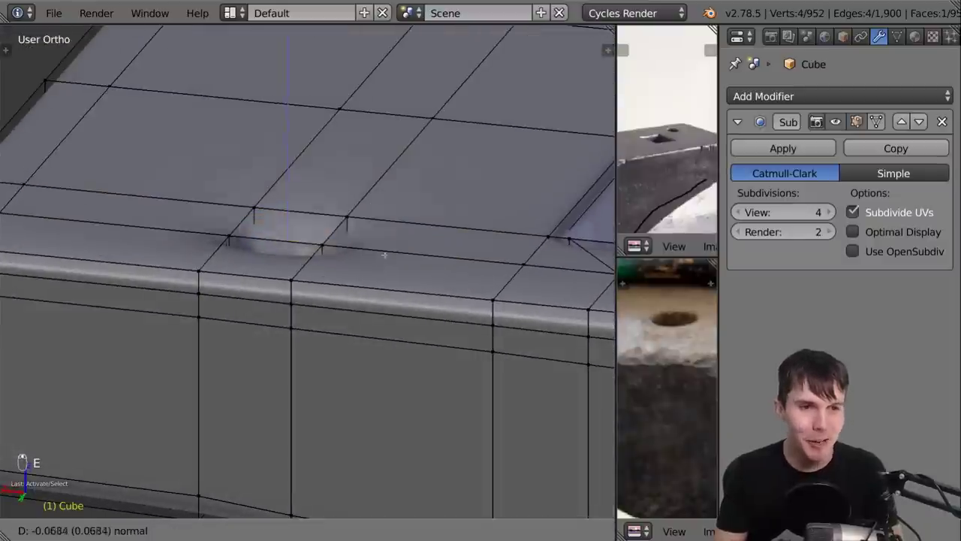
{"action": "left_click", "coordinate": [400, 343]}
{"action": "key", "text": "z"}
{"action": "key", "text": "z"}
{"action": "middle_click_drag", "start_coordinate": [401, 343], "coordinate": [265, 231]}
{"action": "key", "text": "Tab"}
{"action": "key", "text": "Tab"}
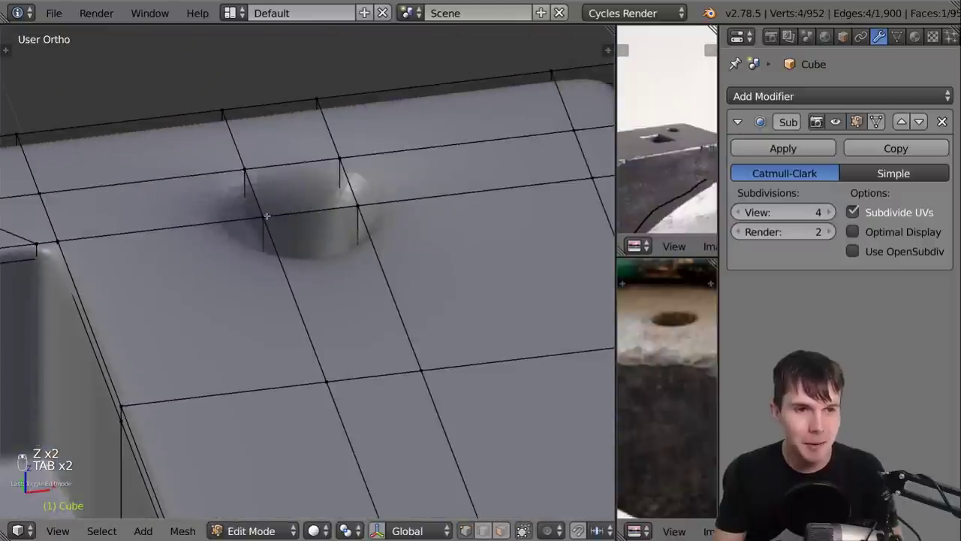
Add an edge loop around the round hole's inner walls and slide it up near the rim to sharpen the edge
{"action": "key", "text": "ctrl+r"}
{"action": "left_click", "coordinate": [269, 221]}
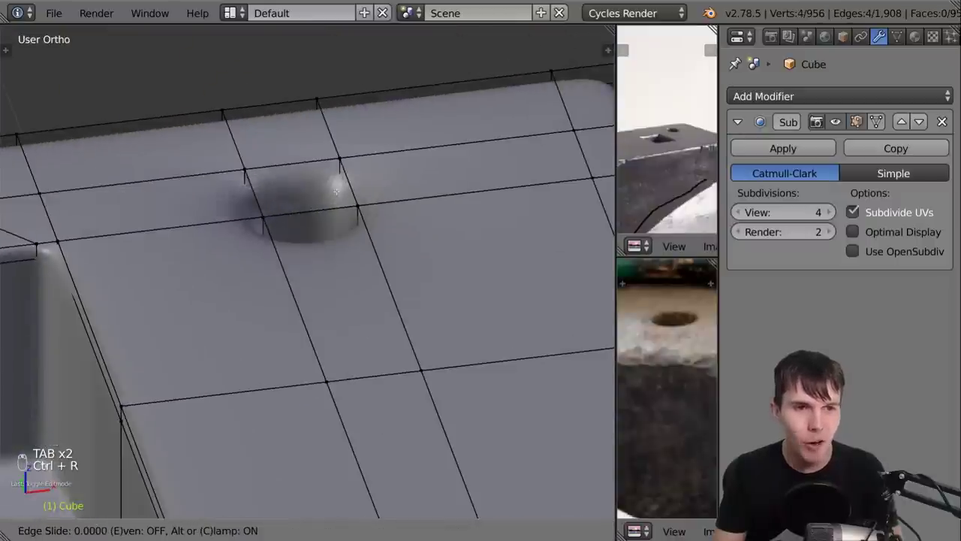
{"action": "left_click", "coordinate": [370, 131]}
{"action": "key", "text": "Tab"}
{"action": "scroll", "coordinate": [341, 250], "scroll_direction": "down", "scroll_amount": 8}
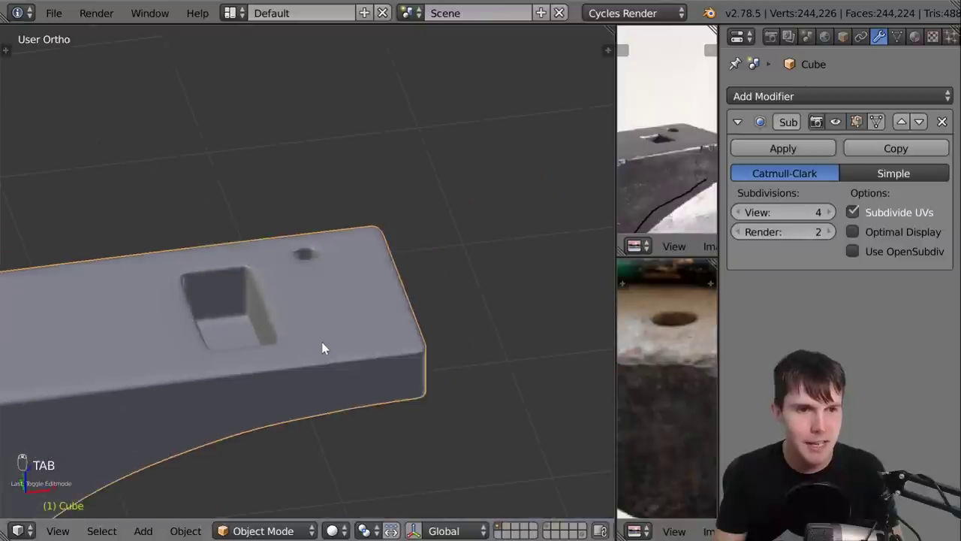
Add a second edge loop around the round hole's walls below the first one, working in wireframe display
{"action": "middle_click_drag", "start_coordinate": [321, 348], "coordinate": [380, 348]}
{"action": "scroll", "coordinate": [365, 354], "scroll_direction": "up", "scroll_amount": 6}
{"action": "scroll", "coordinate": [311, 315], "scroll_direction": "down", "scroll_amount": 1}
{"action": "key", "text": "Tab"}
{"action": "key", "text": "z"}
{"action": "middle_click_drag", "start_coordinate": [311, 321], "coordinate": [257, 193]}
{"action": "key", "text": "ctrl+r"}
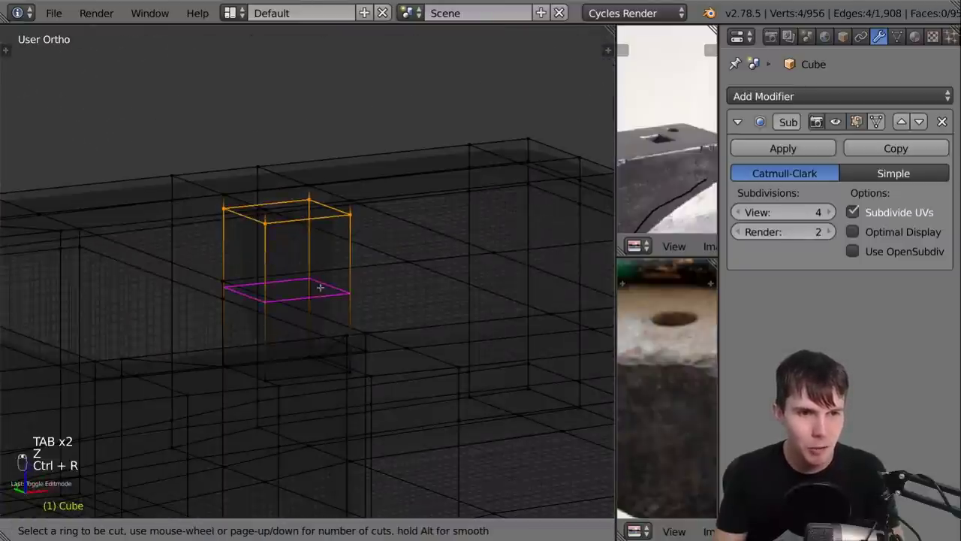
{"action": "left_click", "coordinate": [344, 284]}
{"action": "left_click", "coordinate": [356, 253]}
{"action": "key", "text": "Tab"}
{"action": "mouse_move", "coordinate": [357, 253]}
{"action": "middle_mouse_down"}
{"action": "mouse_move", "coordinate": [347, 358]}
{"action": "mouse_move", "coordinate": [350, 270]}
{"action": "mouse_move", "coordinate": [249, 203]}
{"action": "mouse_move", "coordinate": [379, 224]}
{"action": "middle_mouse_up"}
{"action": "key", "text": "z"}
Maximize the 3D view and return the anvil to Object Mode
{"action": "key", "text": "Tab"}
{"action": "scroll", "coordinate": [331, 328], "scroll_direction": "down", "scroll_amount": 4}
{"action": "middle_click_drag", "start_coordinate": [314, 354], "coordinate": [339, 286]}
{"action": "key", "text": "shift+space"}
{"action": "scroll", "coordinate": [481, 308], "scroll_direction": "up", "scroll_amount": 2}
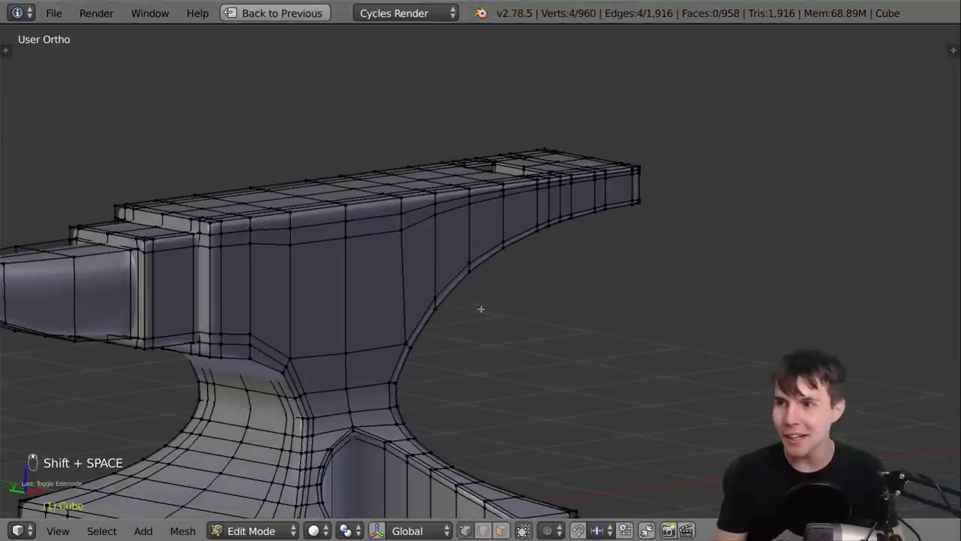
{"action": "key", "text": "Tab"}
Examine the finished smoothed anvil from several sides, including the horn, both holes, the waist and the feet
{"action": "middle_click_drag", "start_coordinate": [489, 313], "coordinate": [594, 263]}
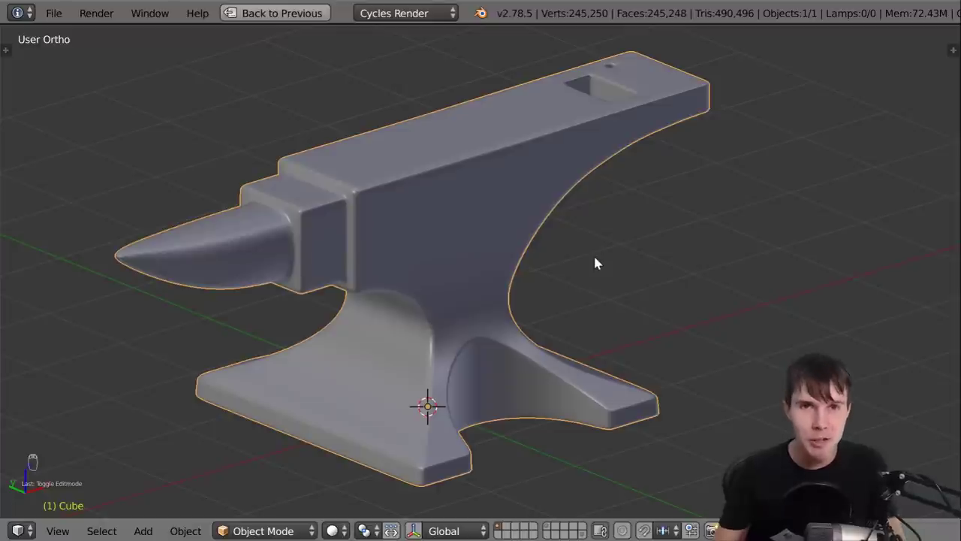
{"action": "middle_click_drag", "start_coordinate": [627, 242], "coordinate": [546, 383]}
{"action": "middle_click_drag", "start_coordinate": [414, 264], "coordinate": [508, 264]}
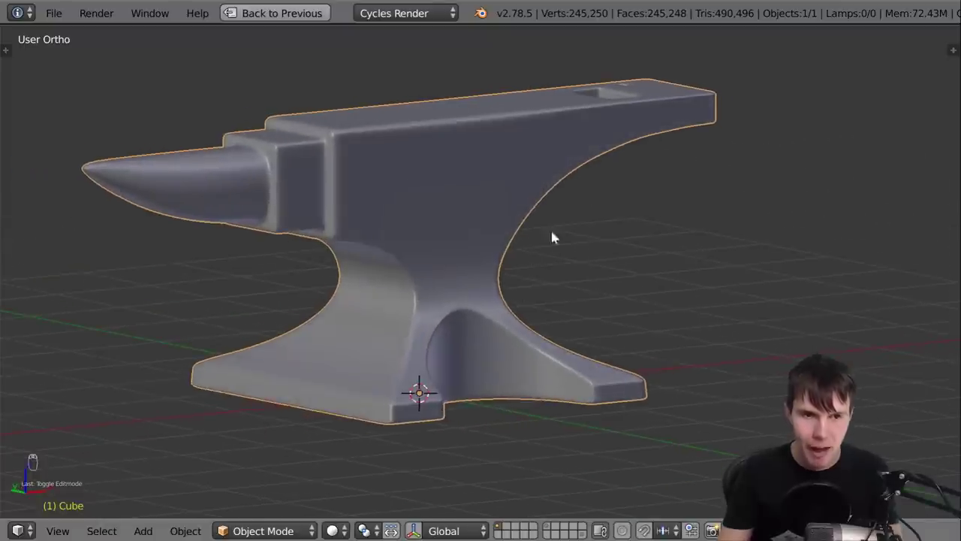
{"action": "middle_click_drag", "start_coordinate": [585, 350], "coordinate": [419, 332]}
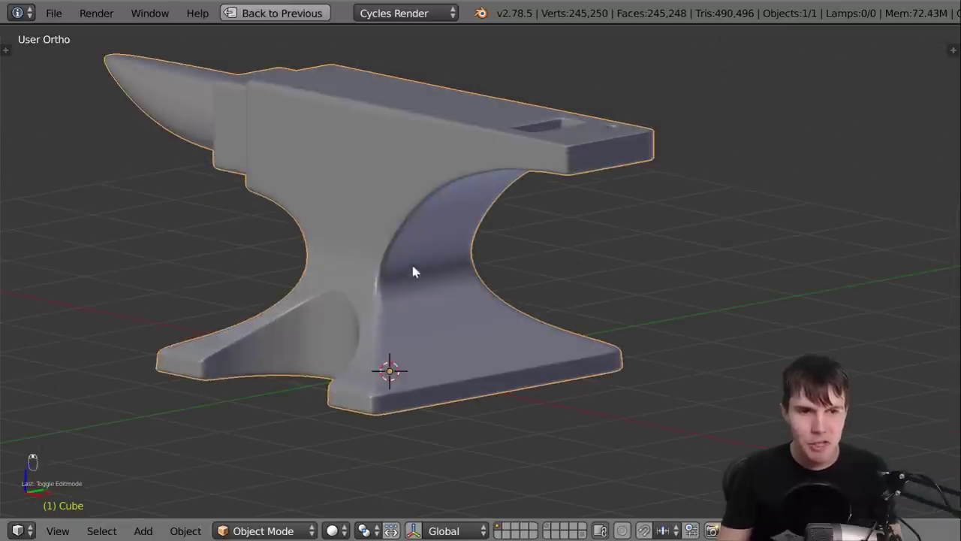
{"action": "middle_click_drag", "start_coordinate": [433, 276], "coordinate": [511, 266]}
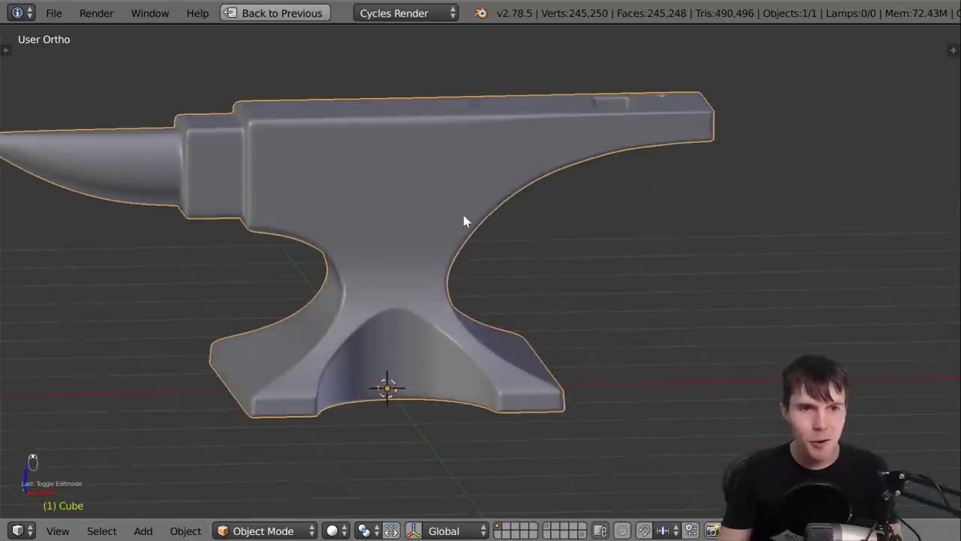
{"action": "middle_click_drag", "start_coordinate": [602, 142], "coordinate": [494, 255]}
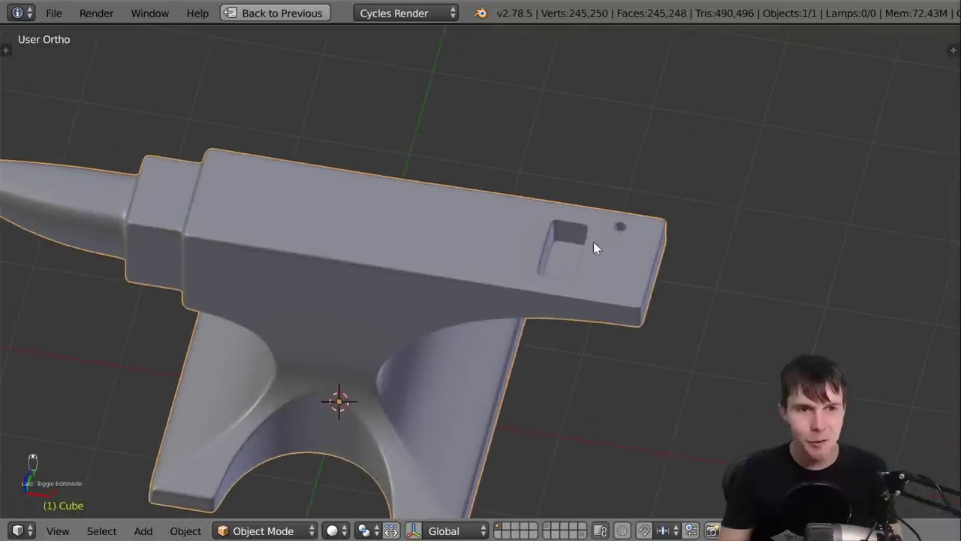
{"action": "middle_click_drag", "start_coordinate": [193, 272], "coordinate": [172, 271]}
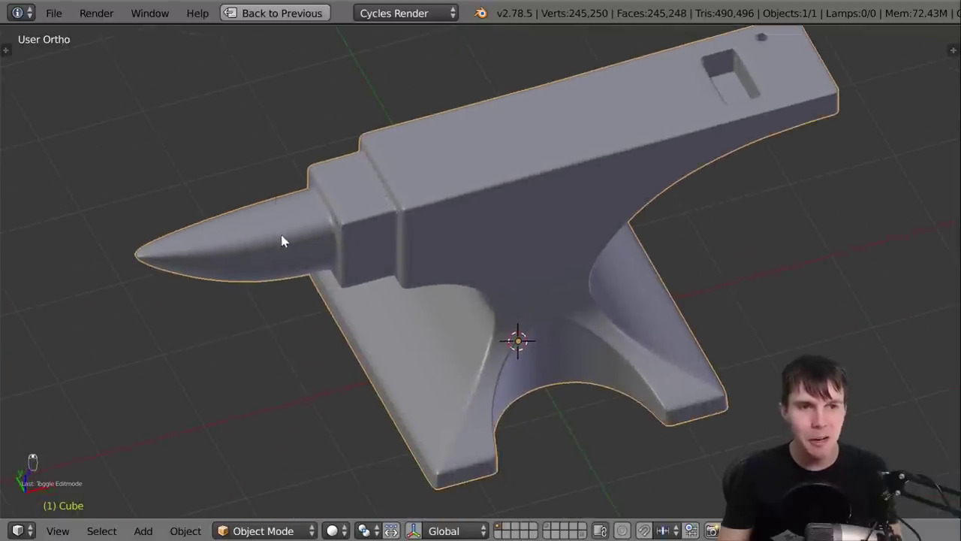
{"action": "middle_click_drag", "start_coordinate": [284, 243], "coordinate": [293, 229]}
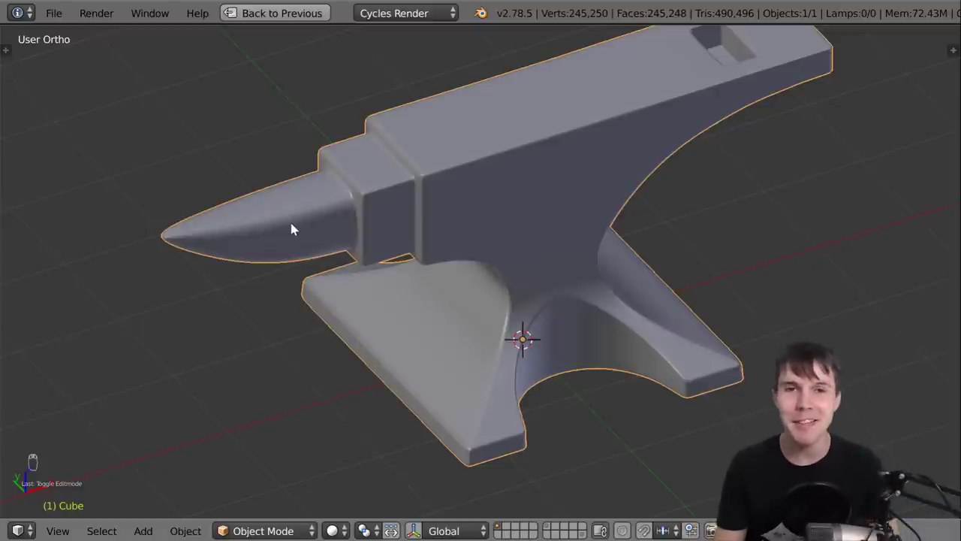
{"action": "middle_click_drag", "start_coordinate": [443, 271], "coordinate": [348, 317], "text": "shift"}
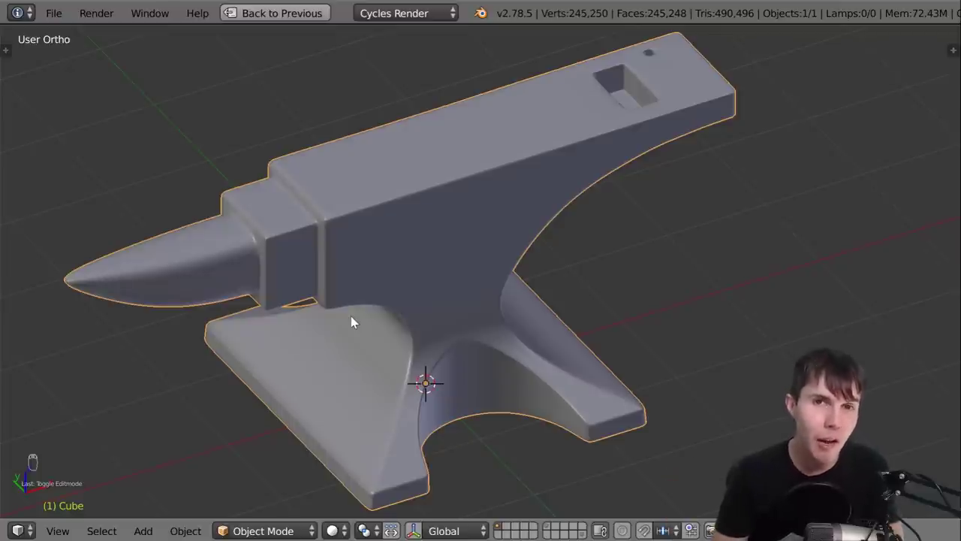
{"action": "middle_click_drag", "start_coordinate": [351, 316], "coordinate": [448, 298]}
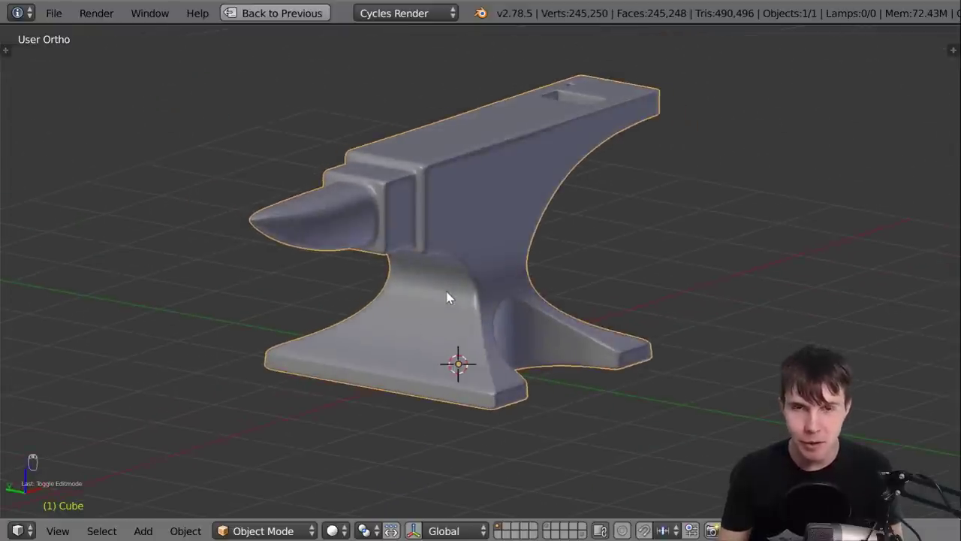